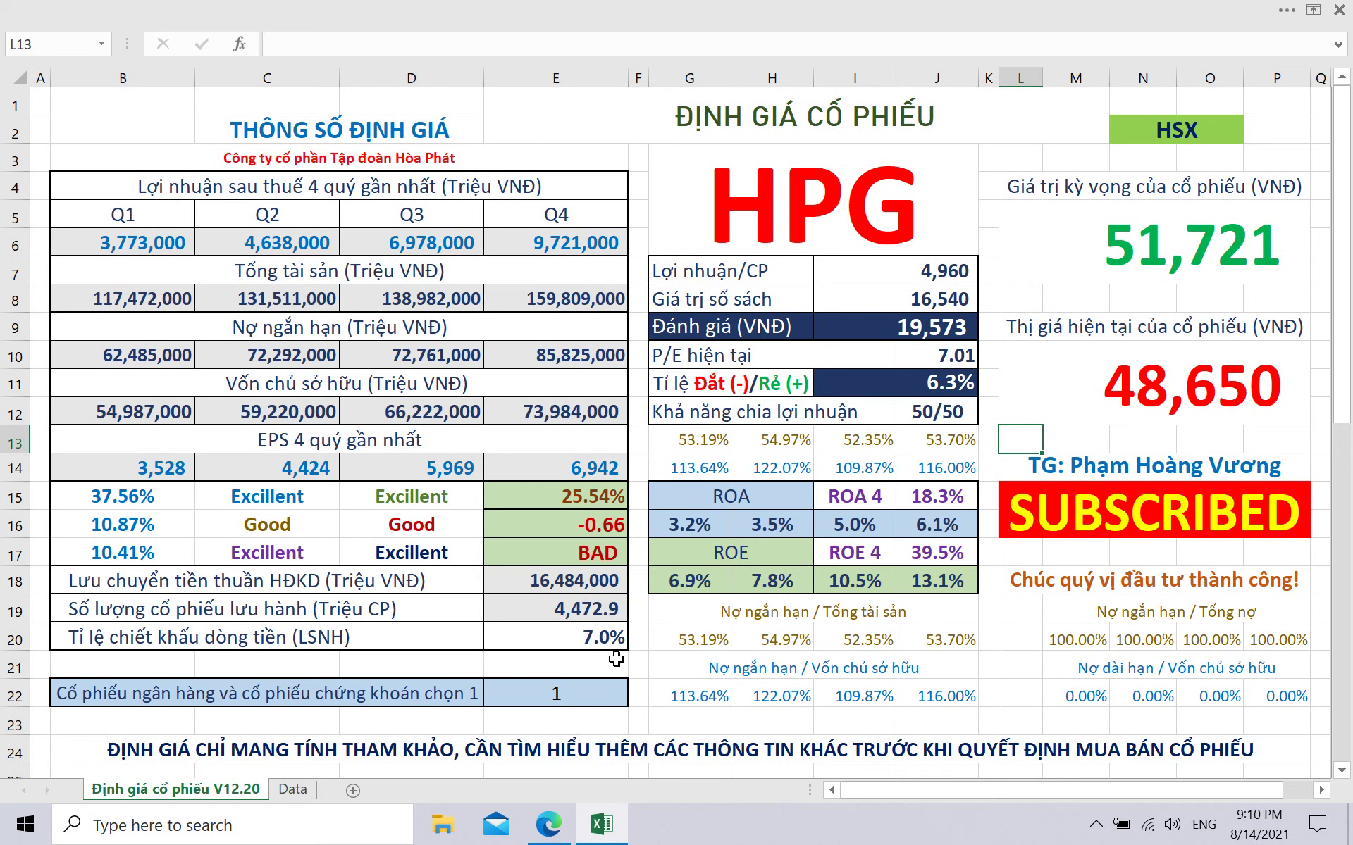
Clear the bank and securities stock flag in cell E22 and close the V12.20 valuation workbook.
click(560, 700)
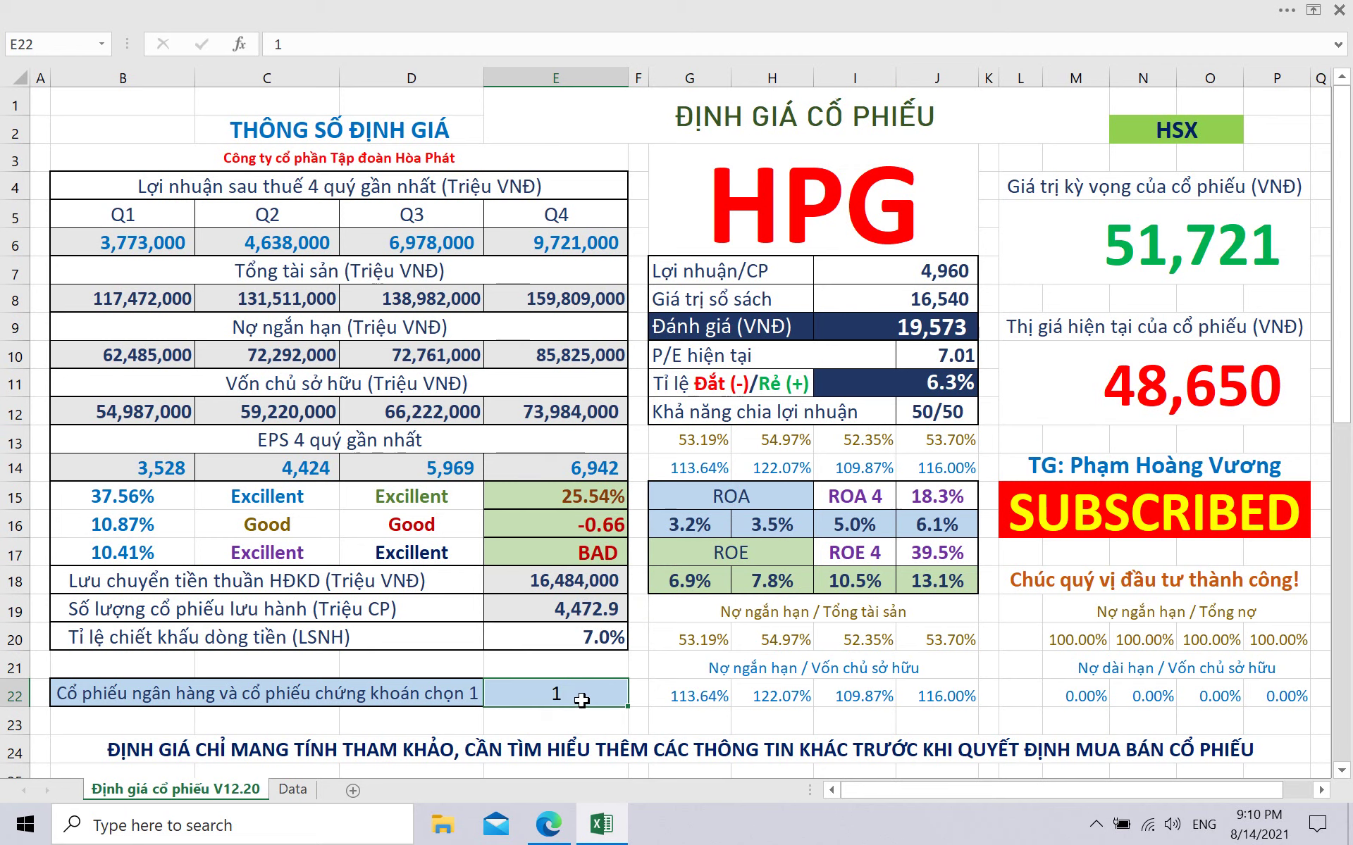
key(Delete)
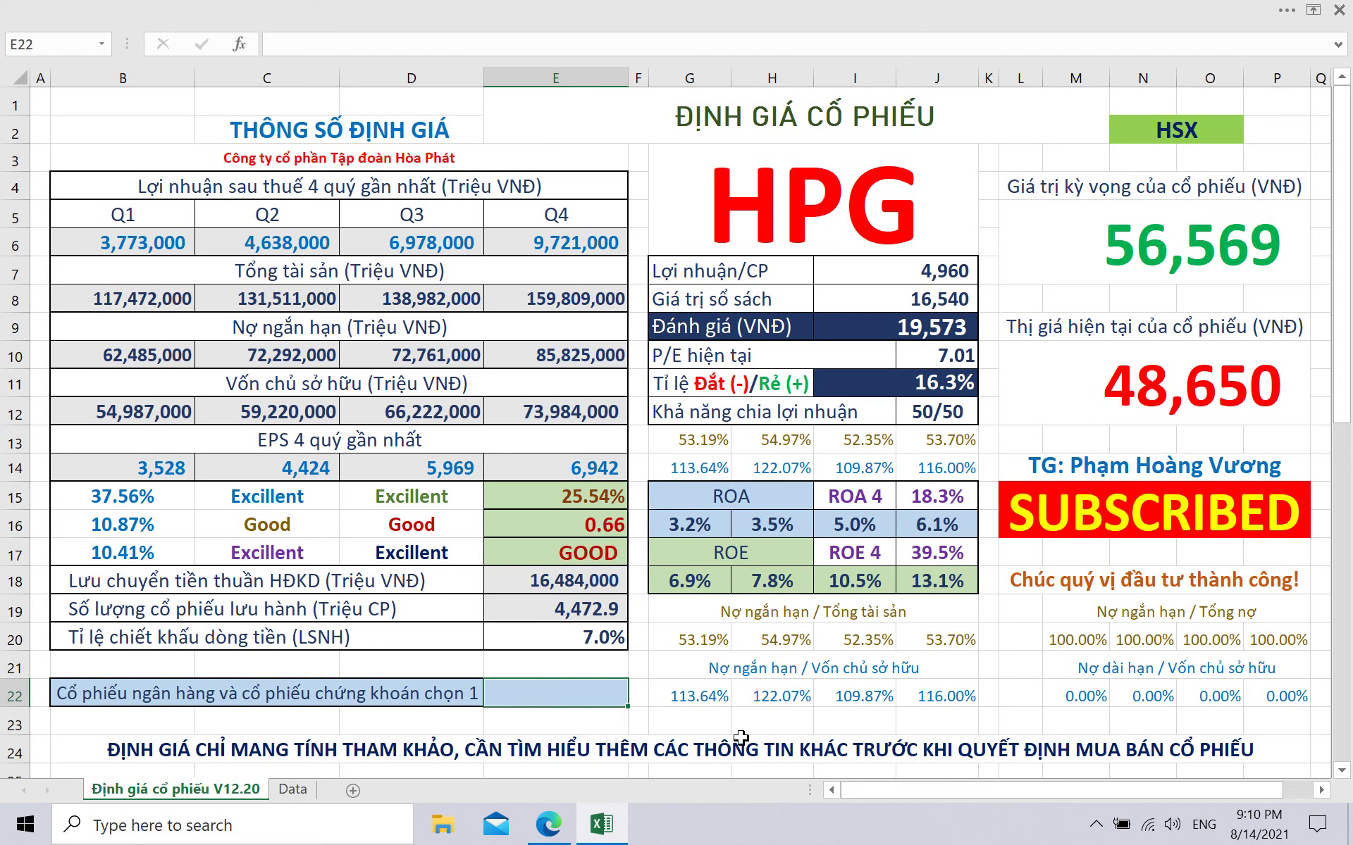
click(707, 723)
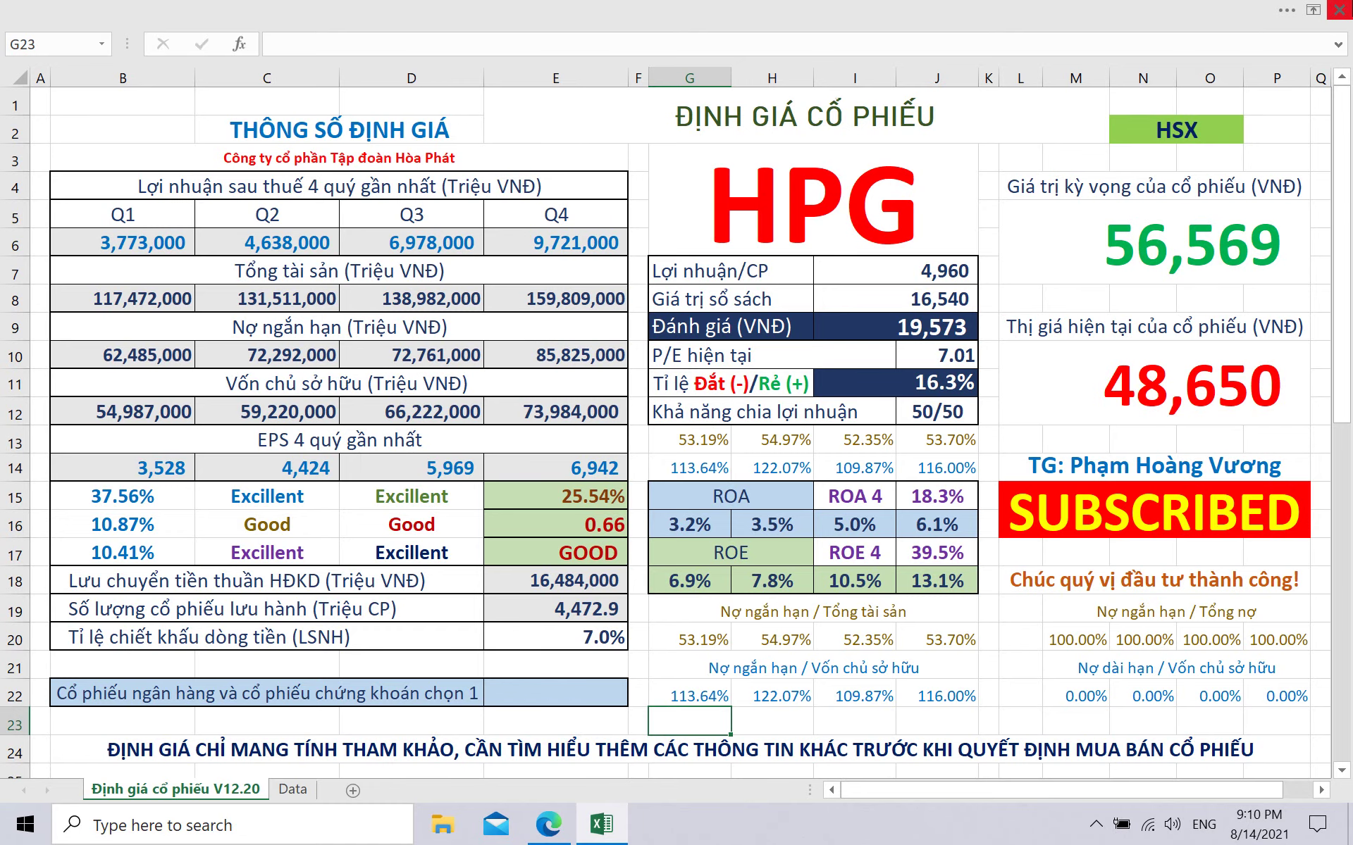
click(1338, 9)
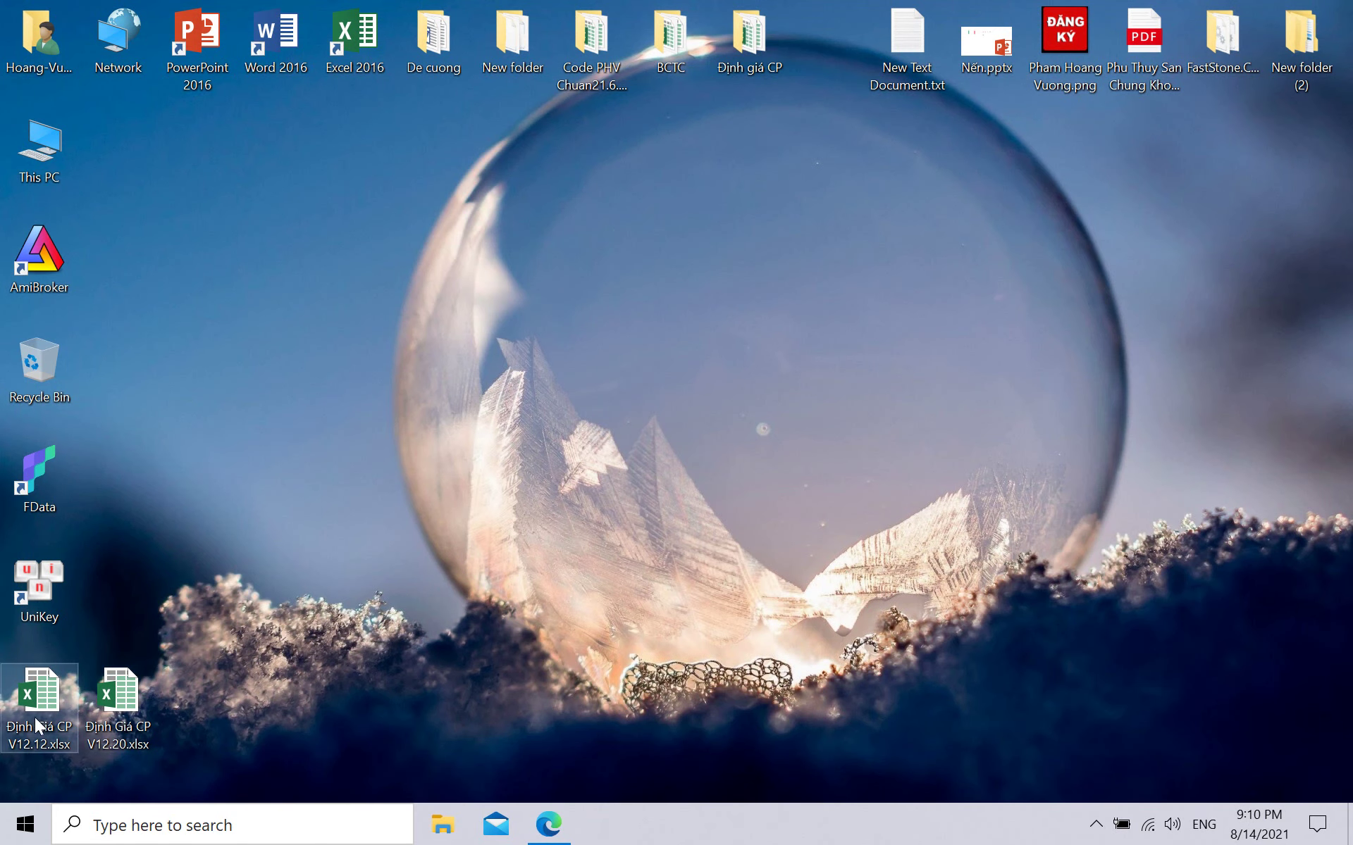
Open the Định Giá CP V12.12.xlsx workbook from the desktop and look at the company list on its Data sheet.
double_click(48, 699)
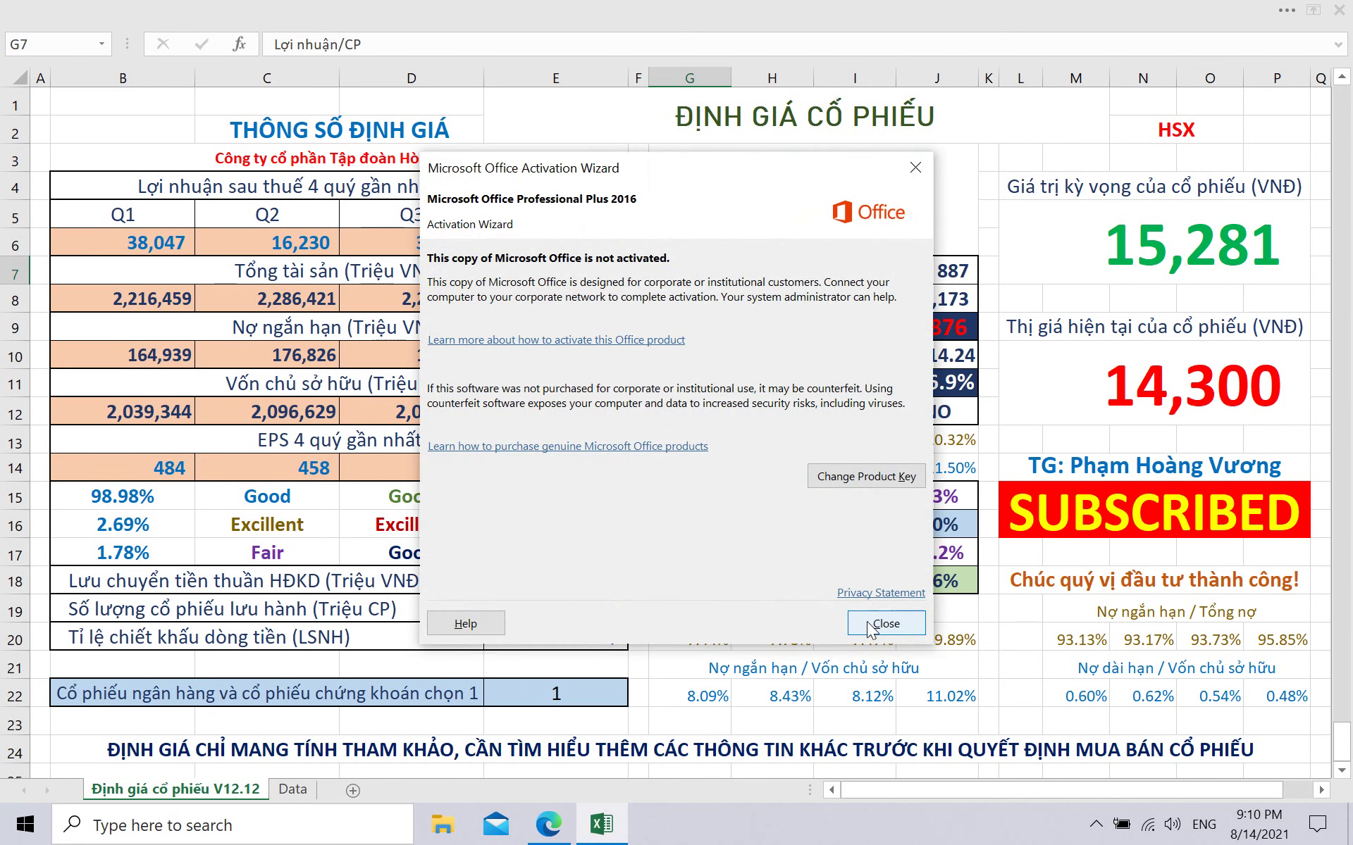
click(877, 624)
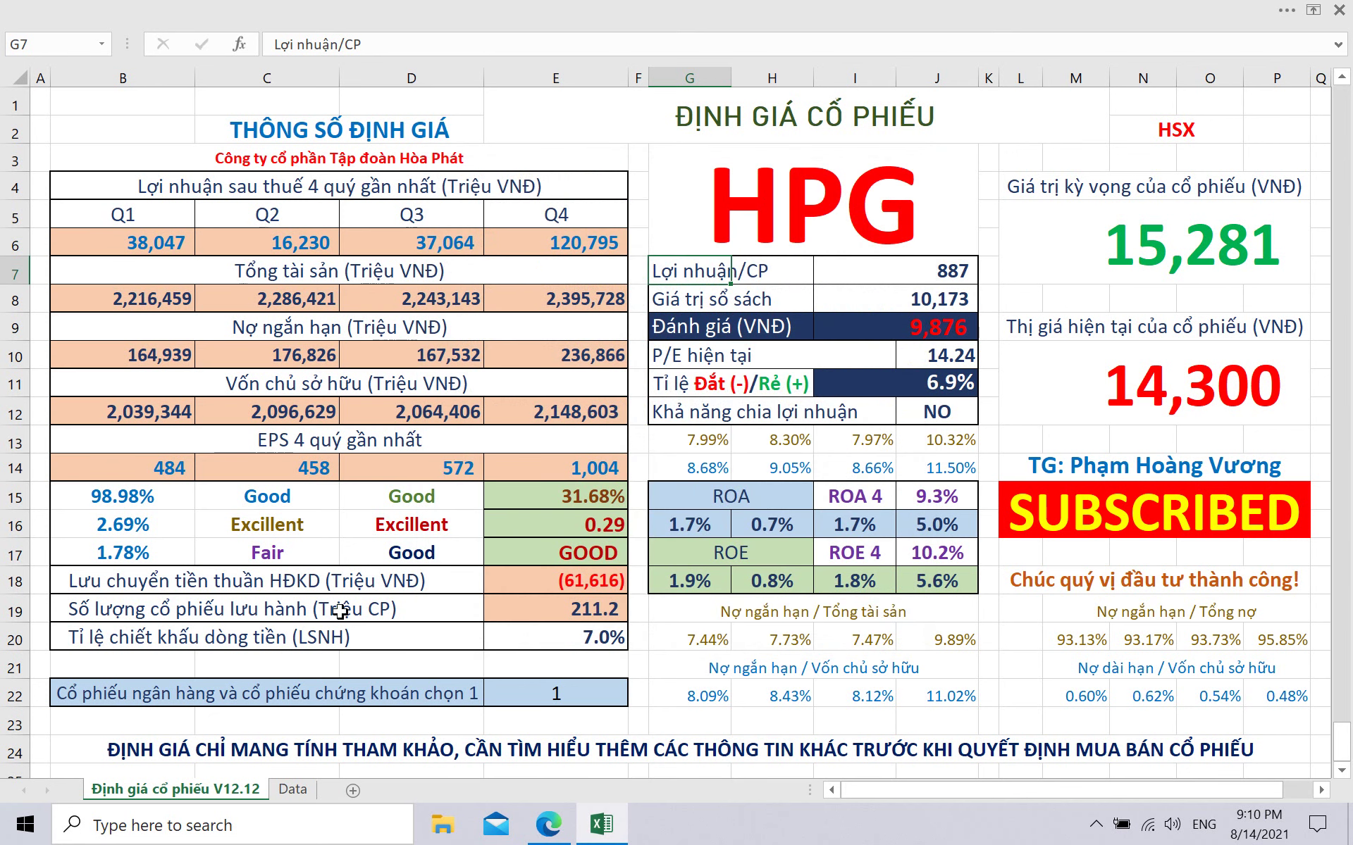
click(292, 790)
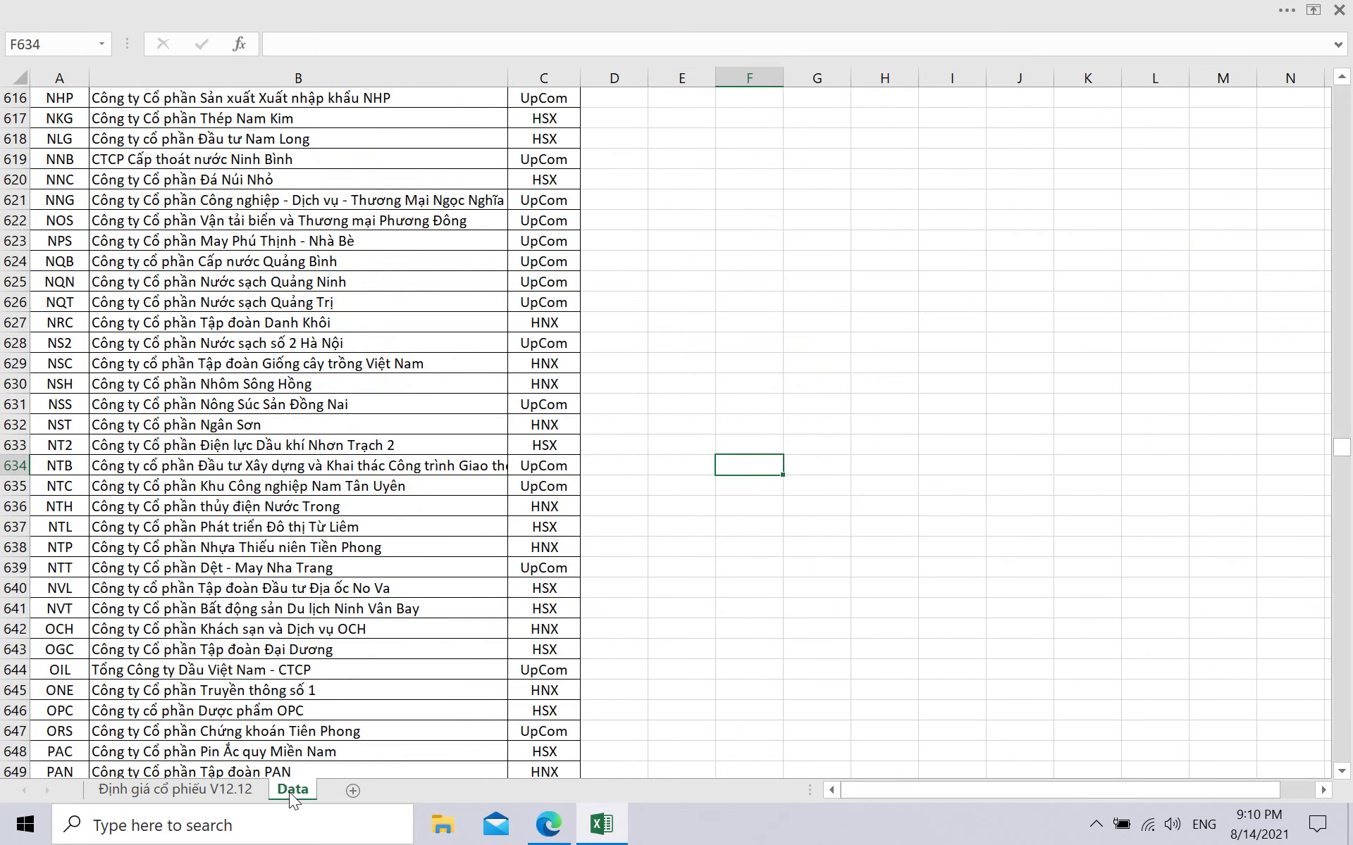
click(172, 789)
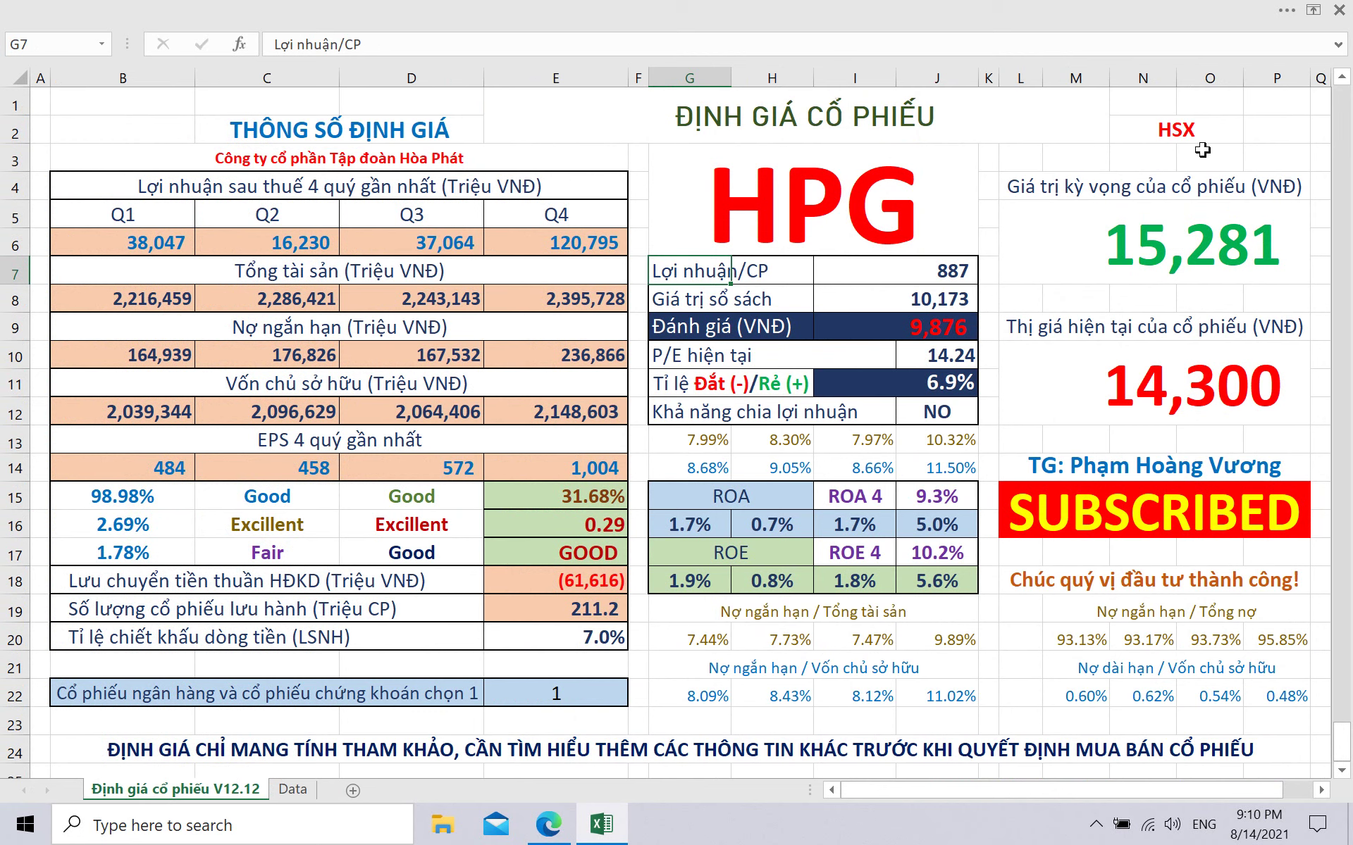
Try VPB as the stock ticker in the large ticker cell G3 of the V12.12 valuation sheet.
click(782, 204)
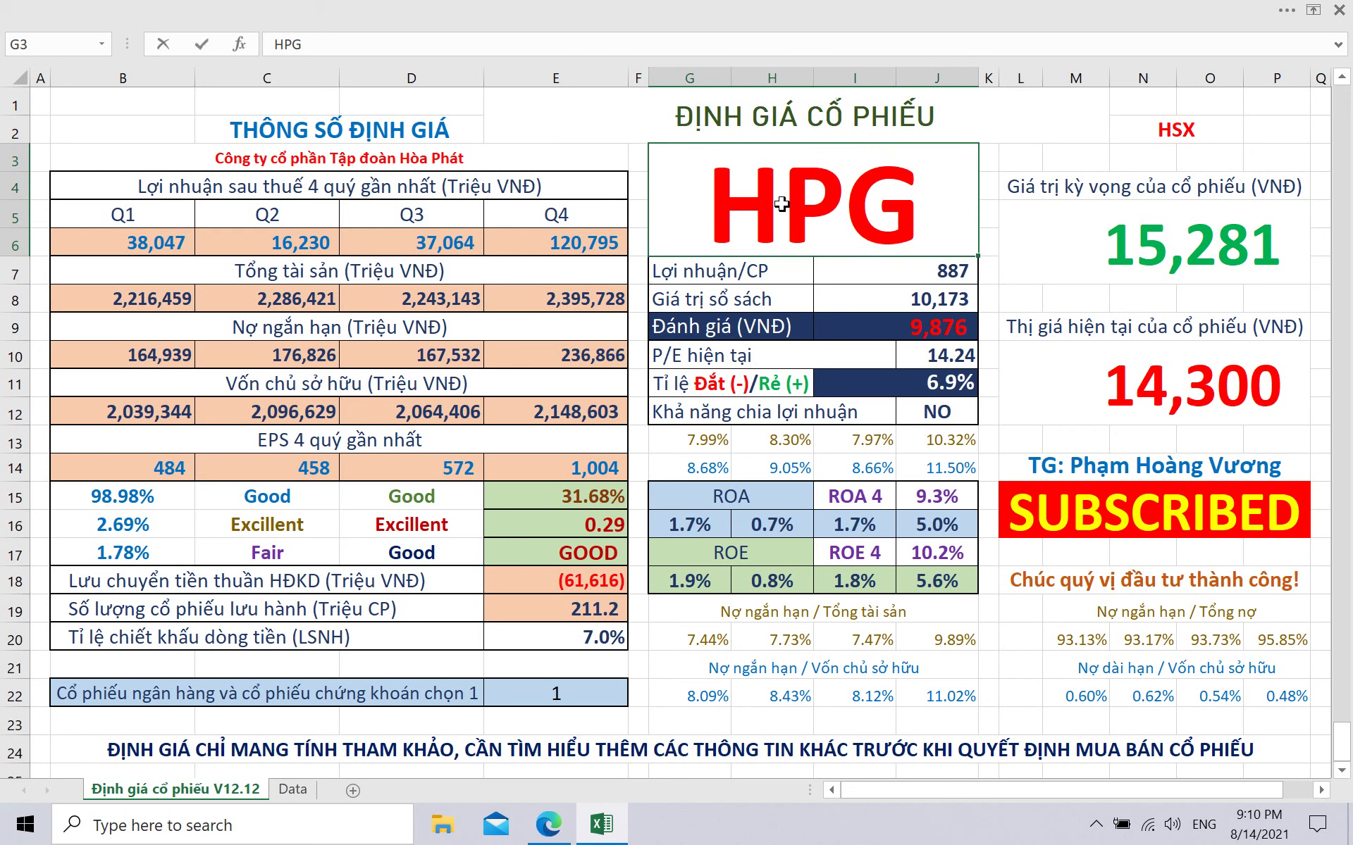
text(VPB)
key(Return)
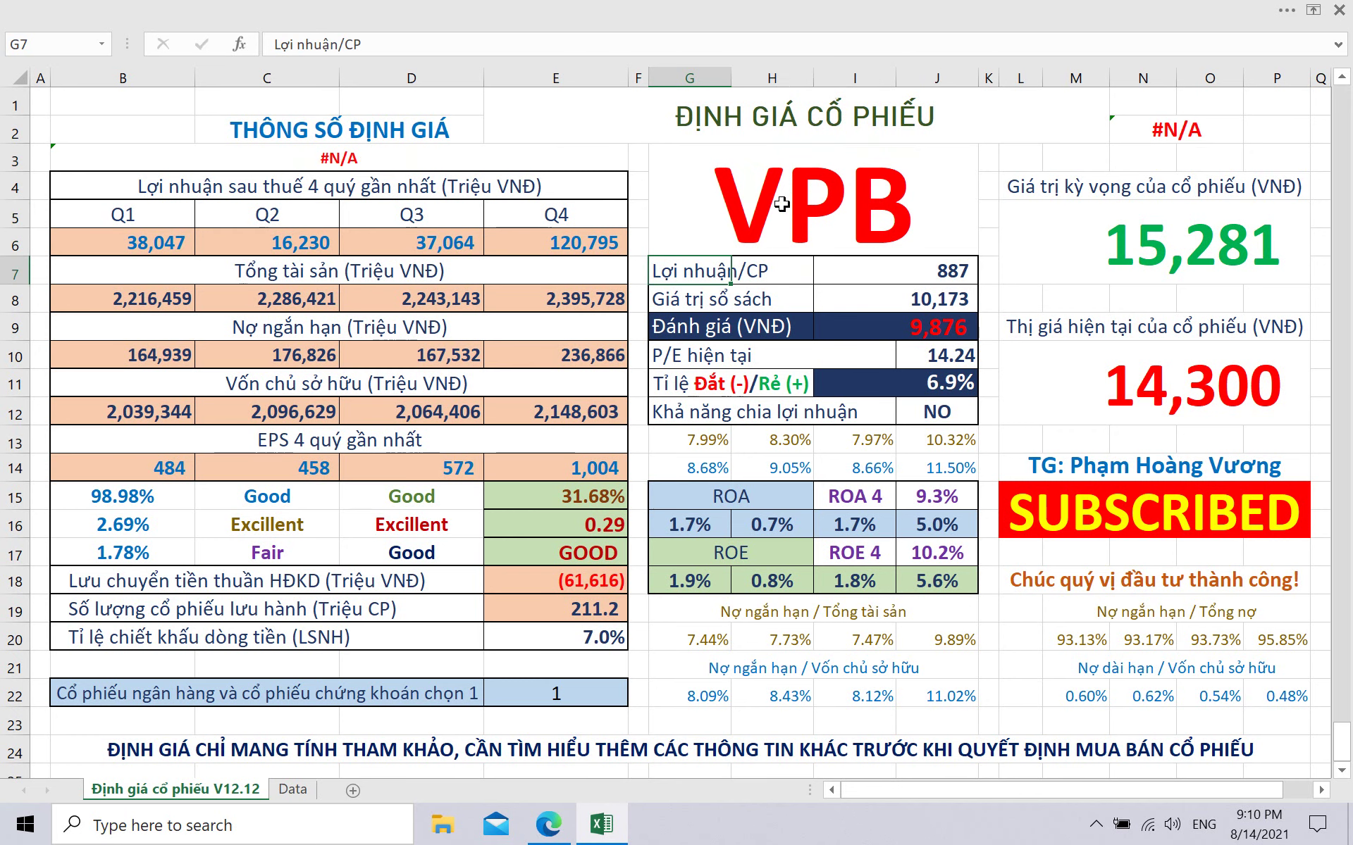
text(GEG)
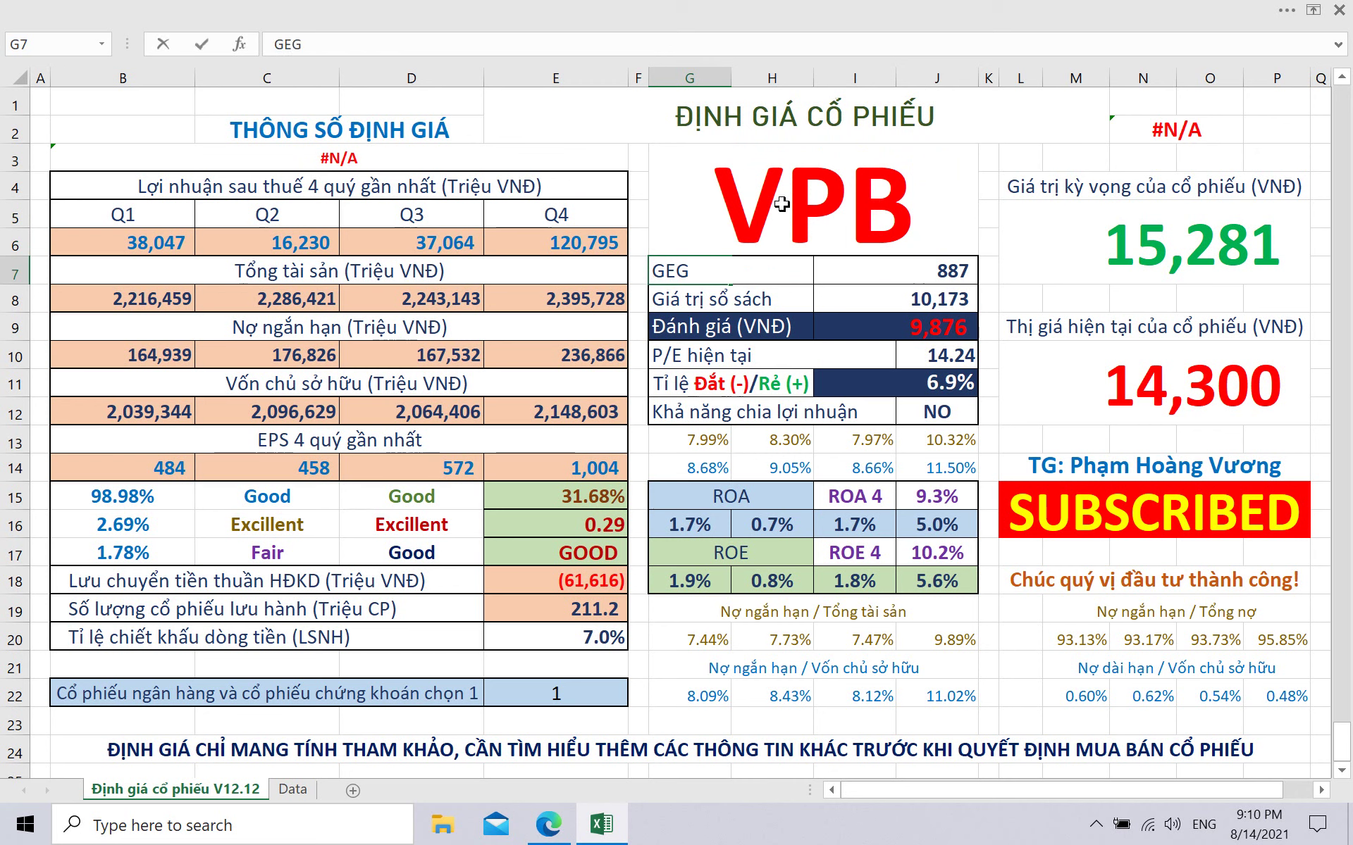
key(Escape)
Set the stock ticker in cell G3 of the V12.12 valuation sheet to GEG.
click(848, 169)
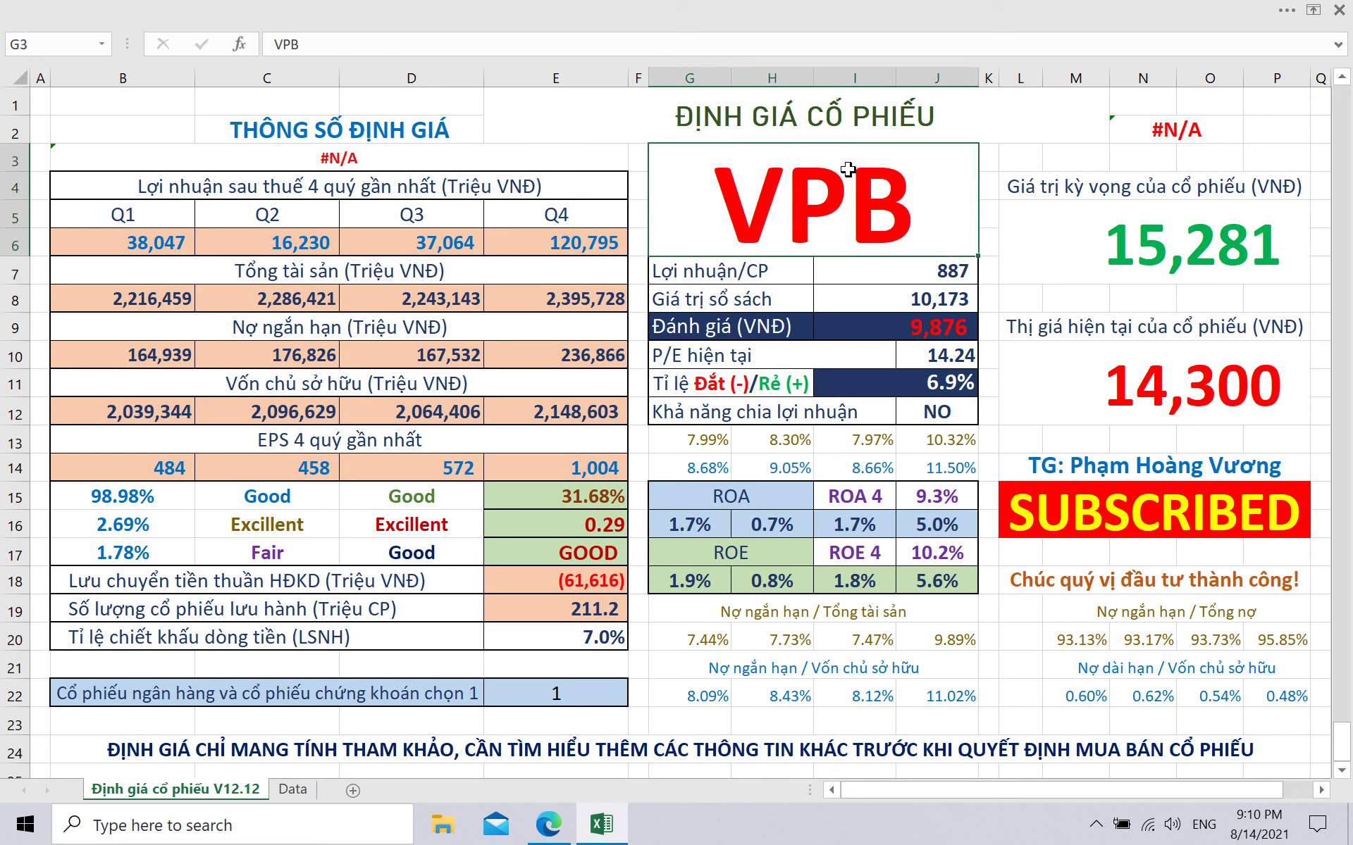
text(GEG)
key(Return)
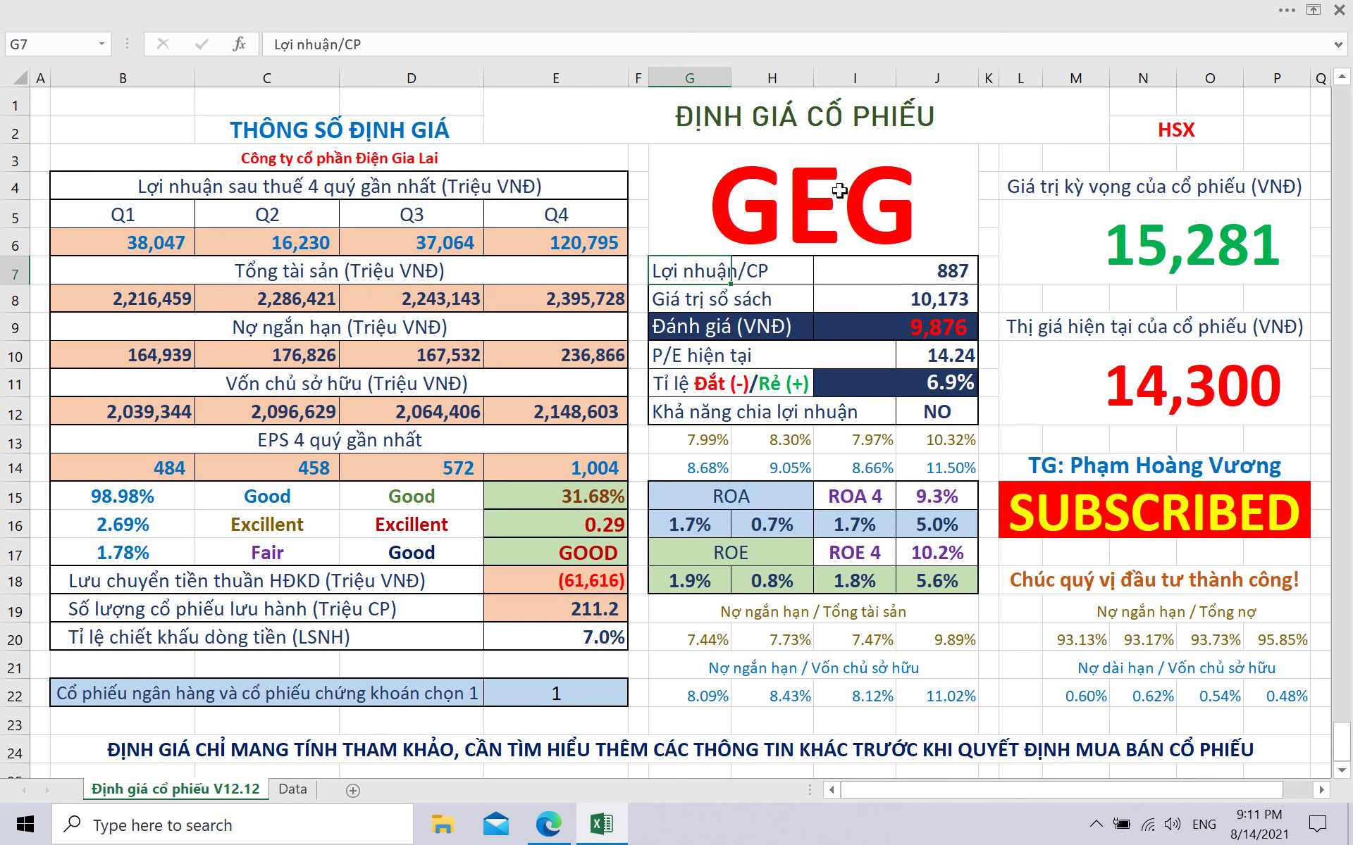
click(848, 191)
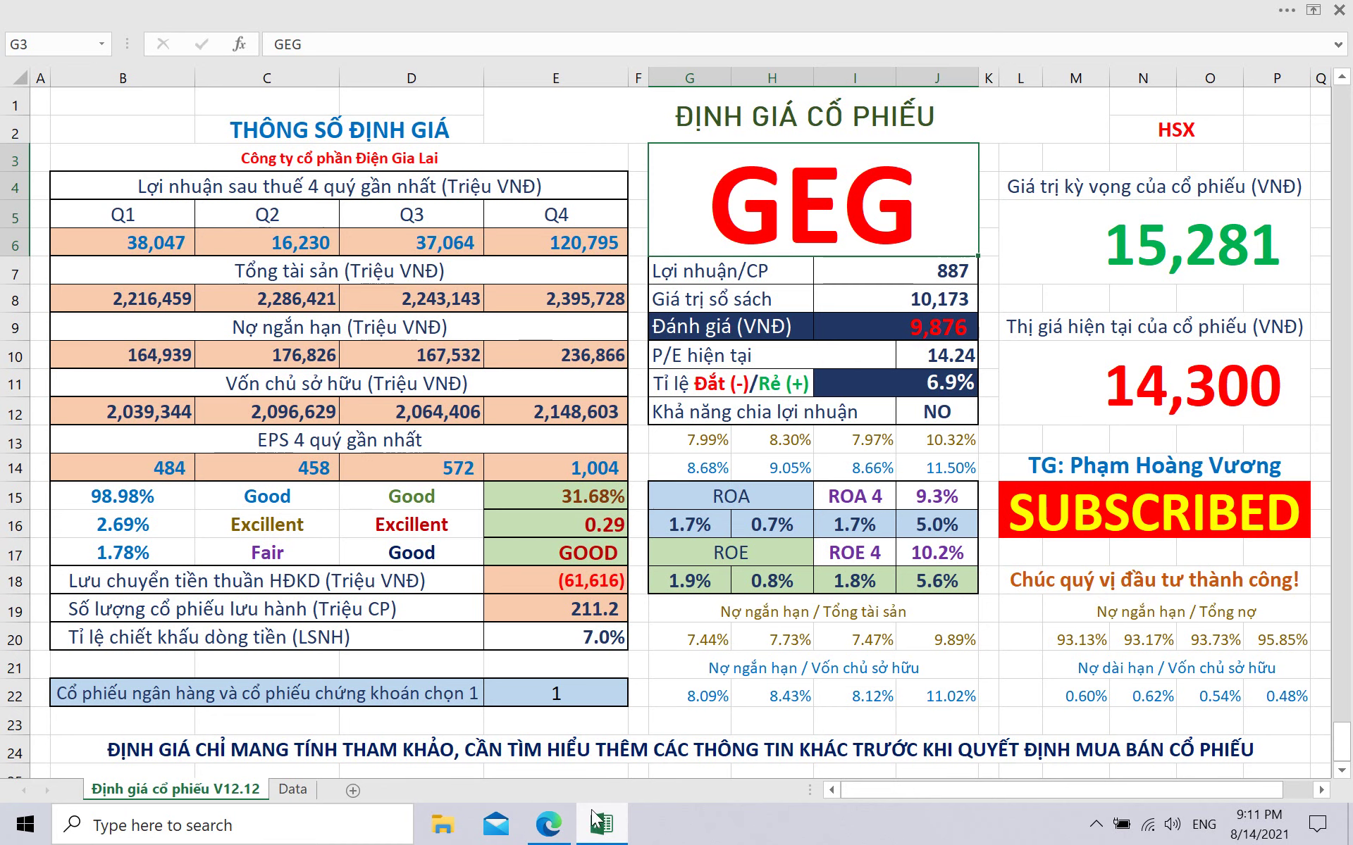
Switch to the Edge browser and view the overview page (Tổng quan) of AGR on Vietstock.
click(558, 826)
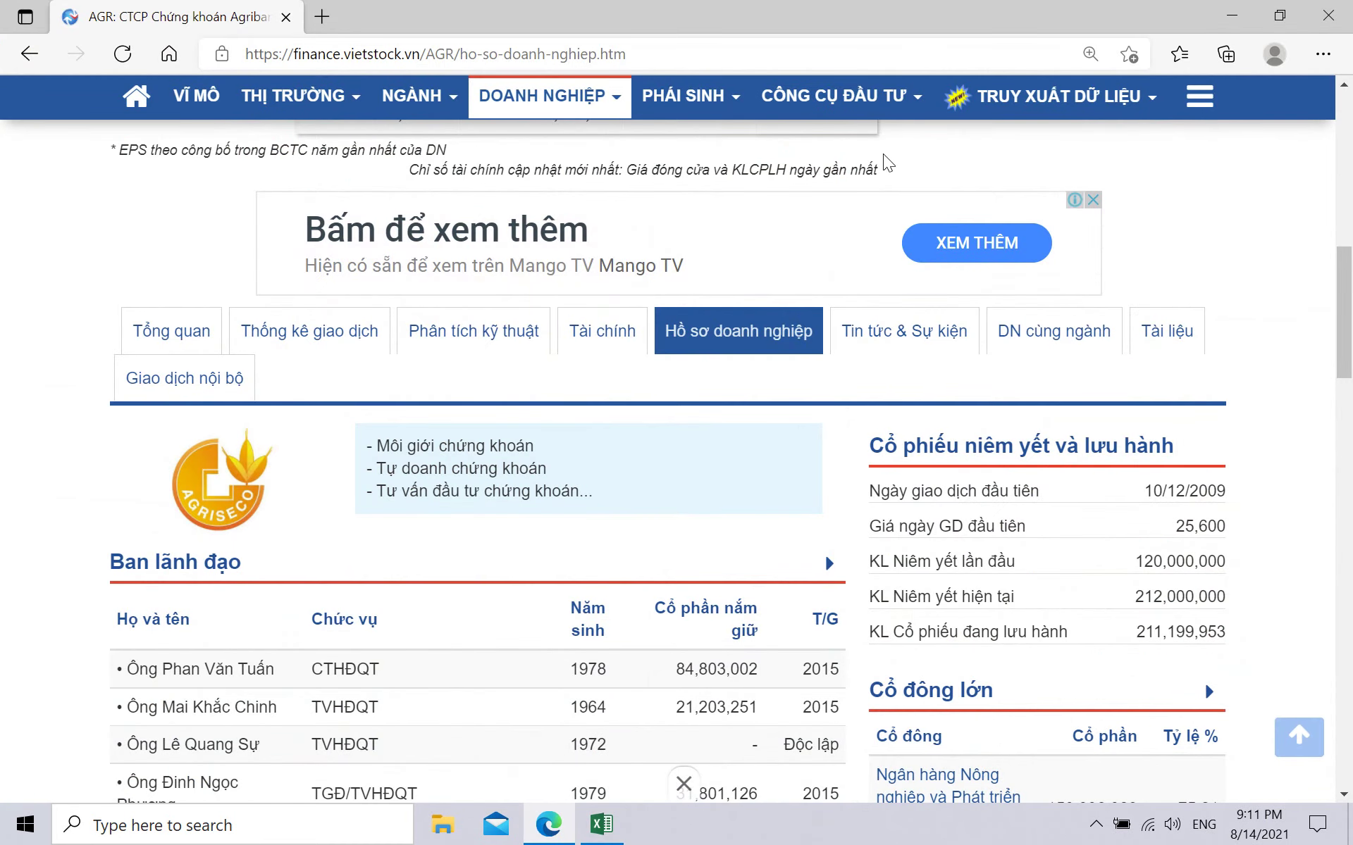
click(168, 330)
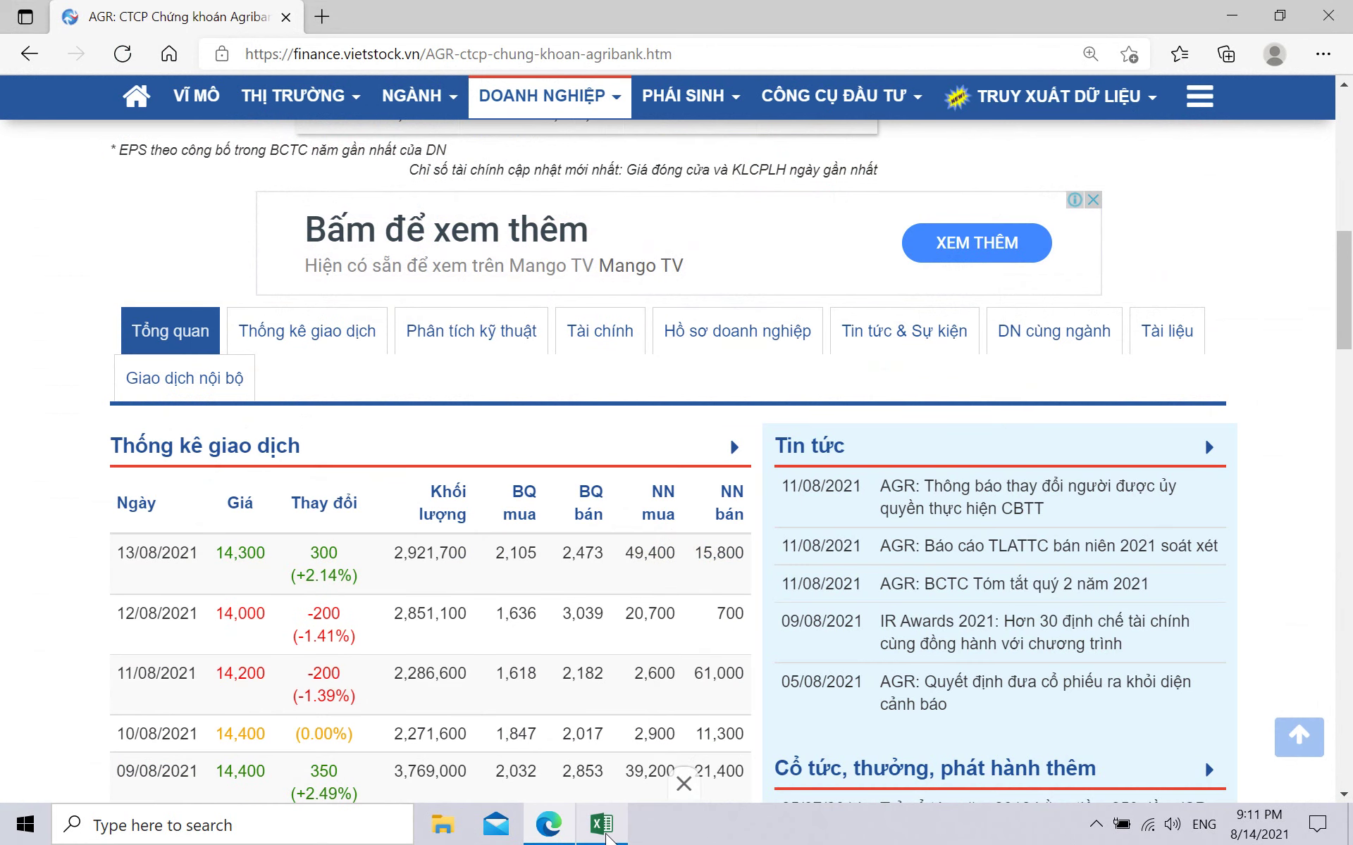
click(548, 831)
Leave the browser and open the Định Giá CP V12.20.xlsx workbook from the desktop.
click(599, 827)
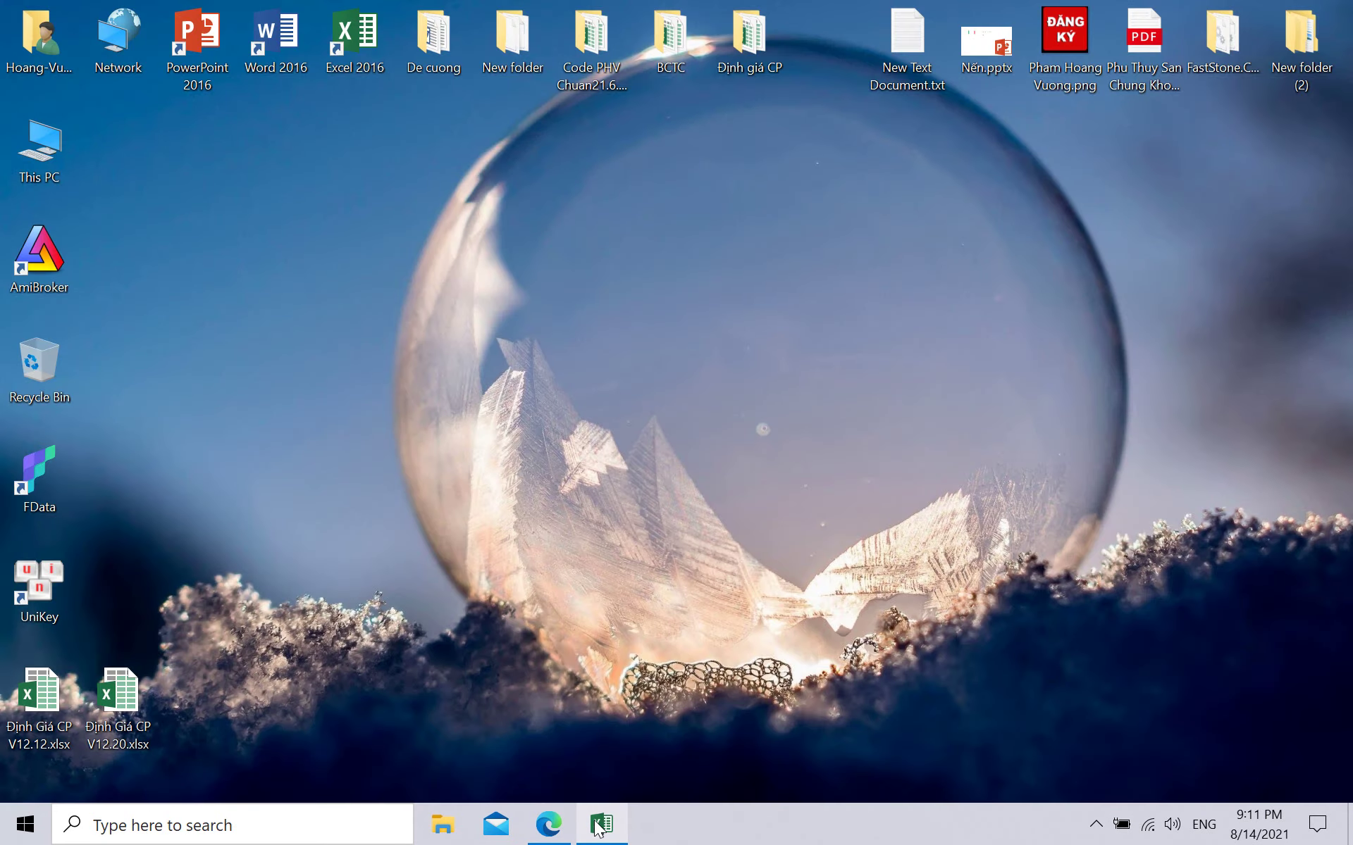
click(598, 828)
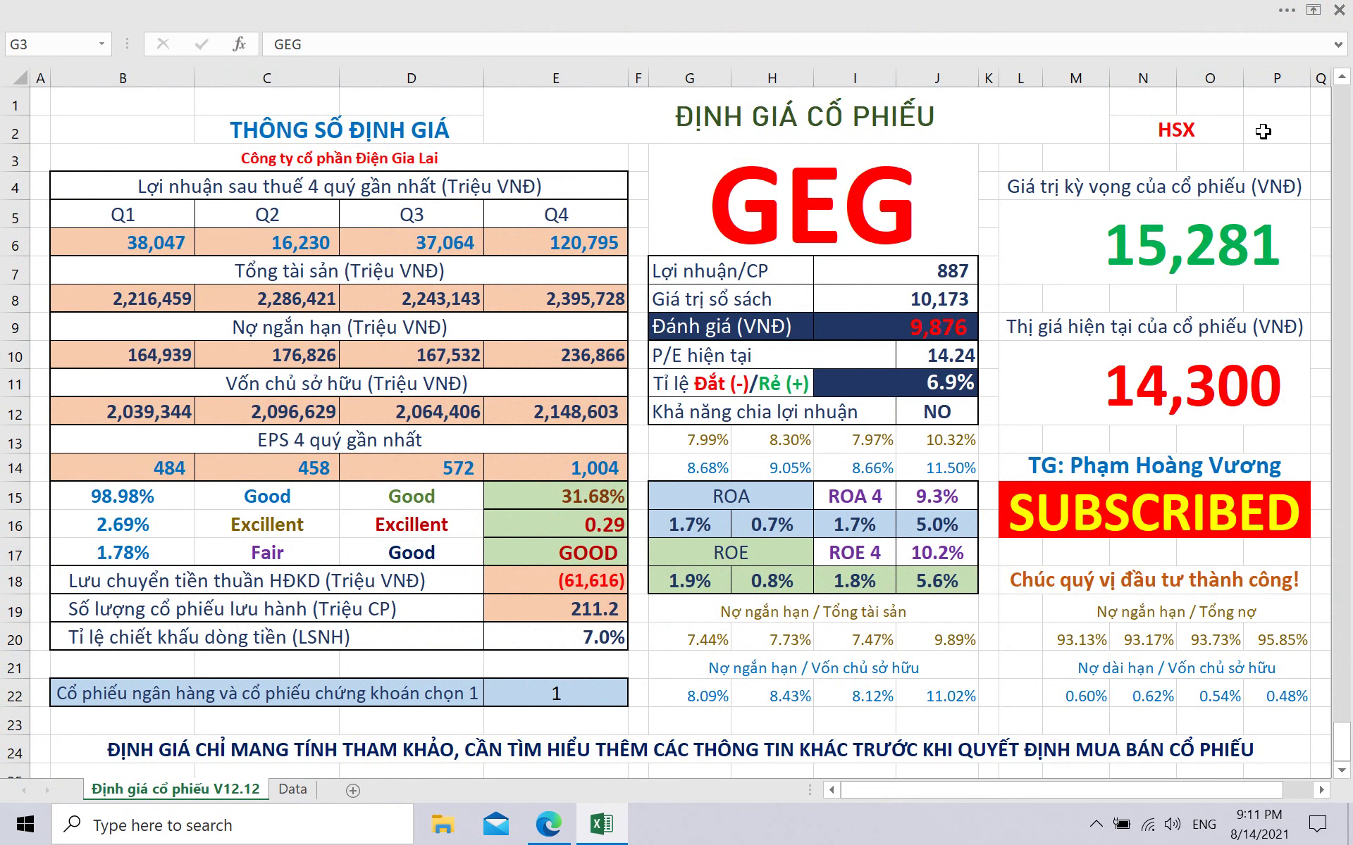
click(598, 827)
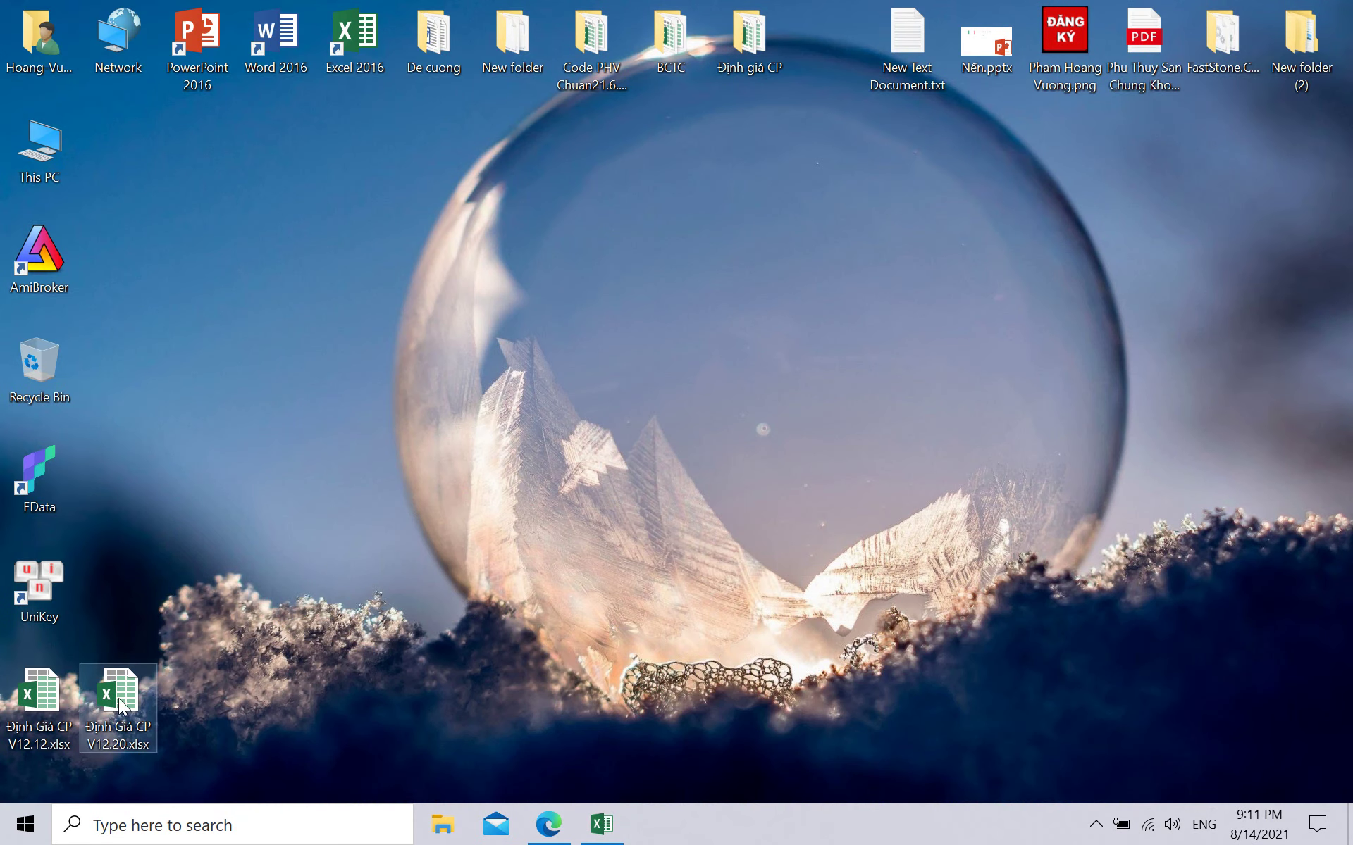
double_click(116, 687)
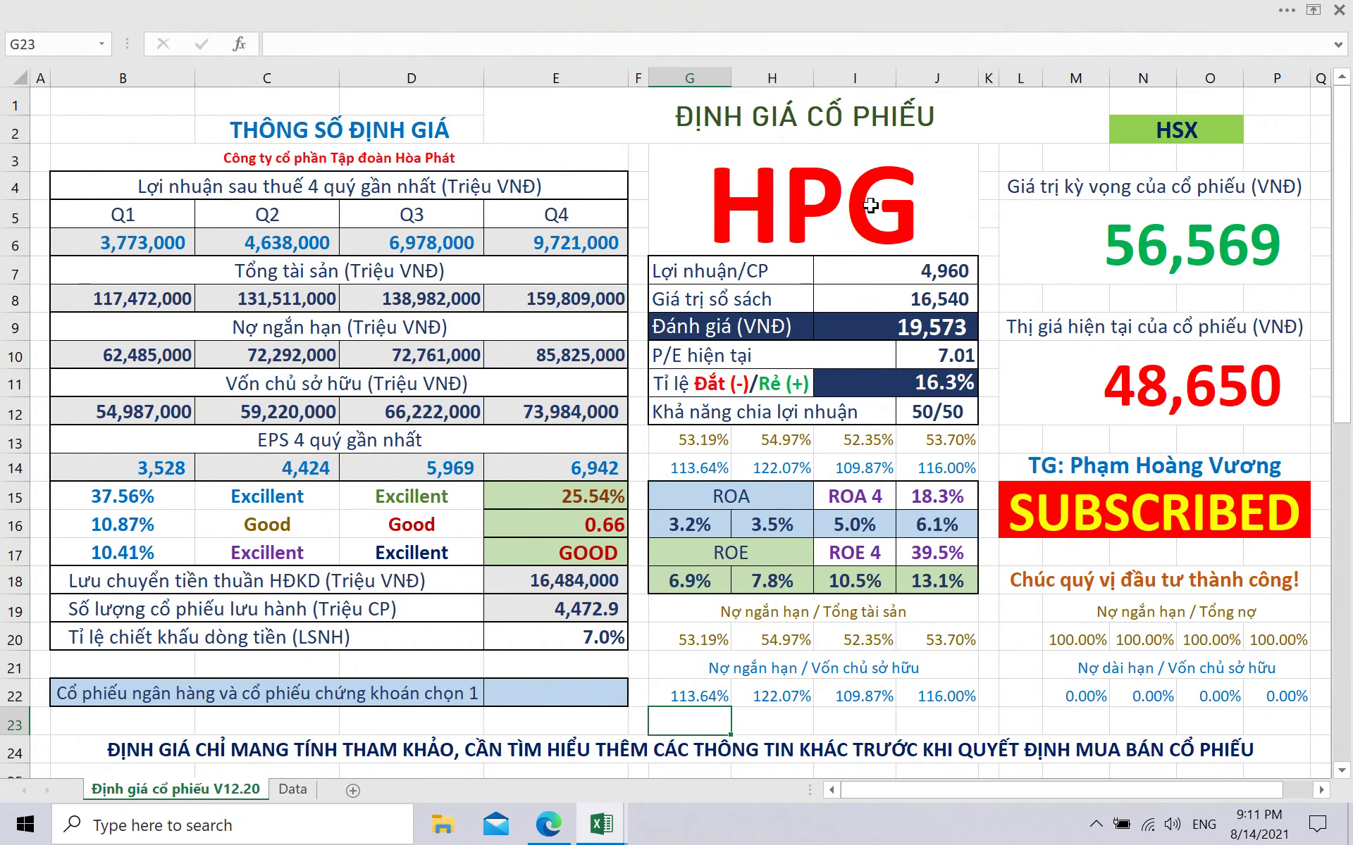
Set the stock ticker in cell G3 to SMC and its current market price in L10 to 47,000 VNĐ.
click(825, 203)
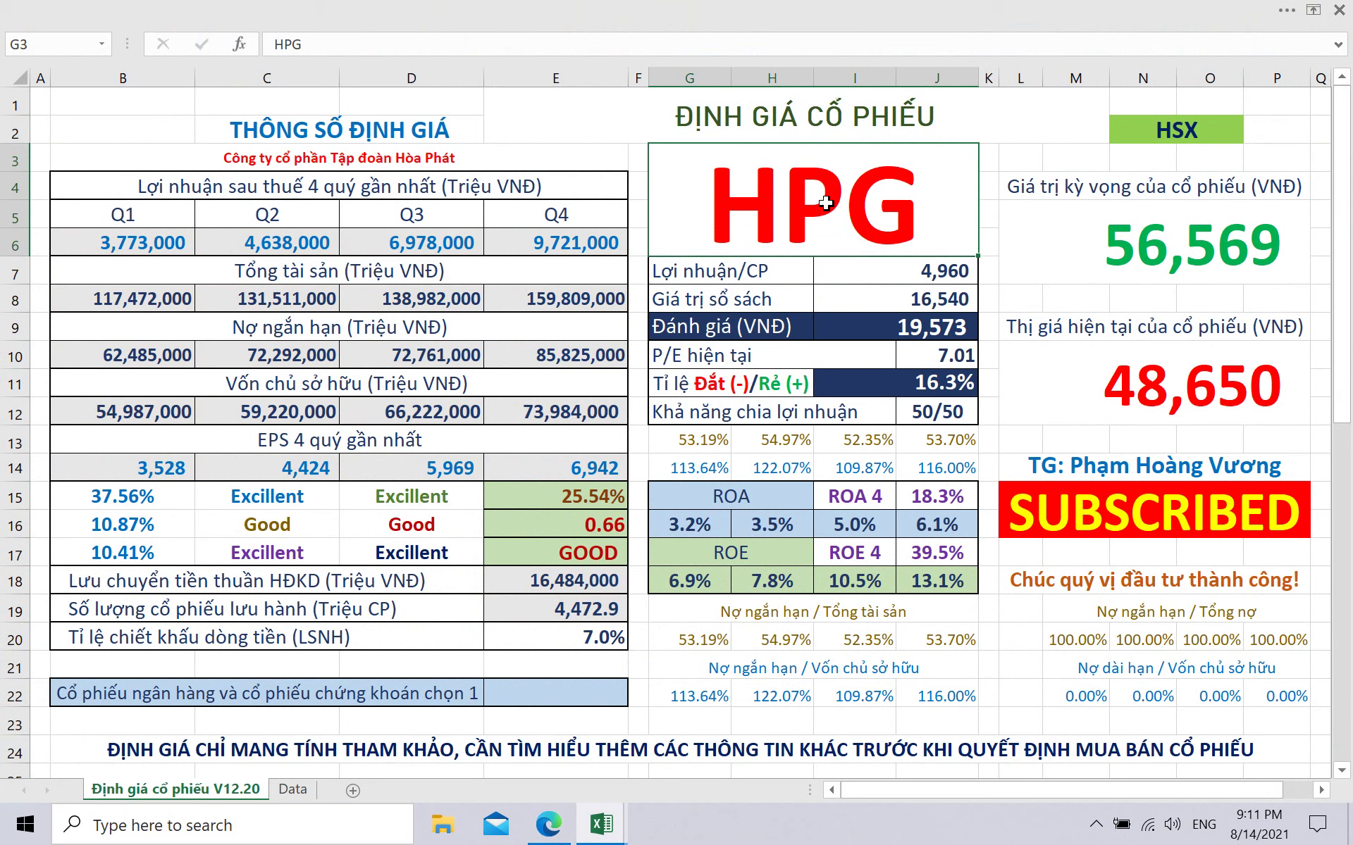
text(SMC)
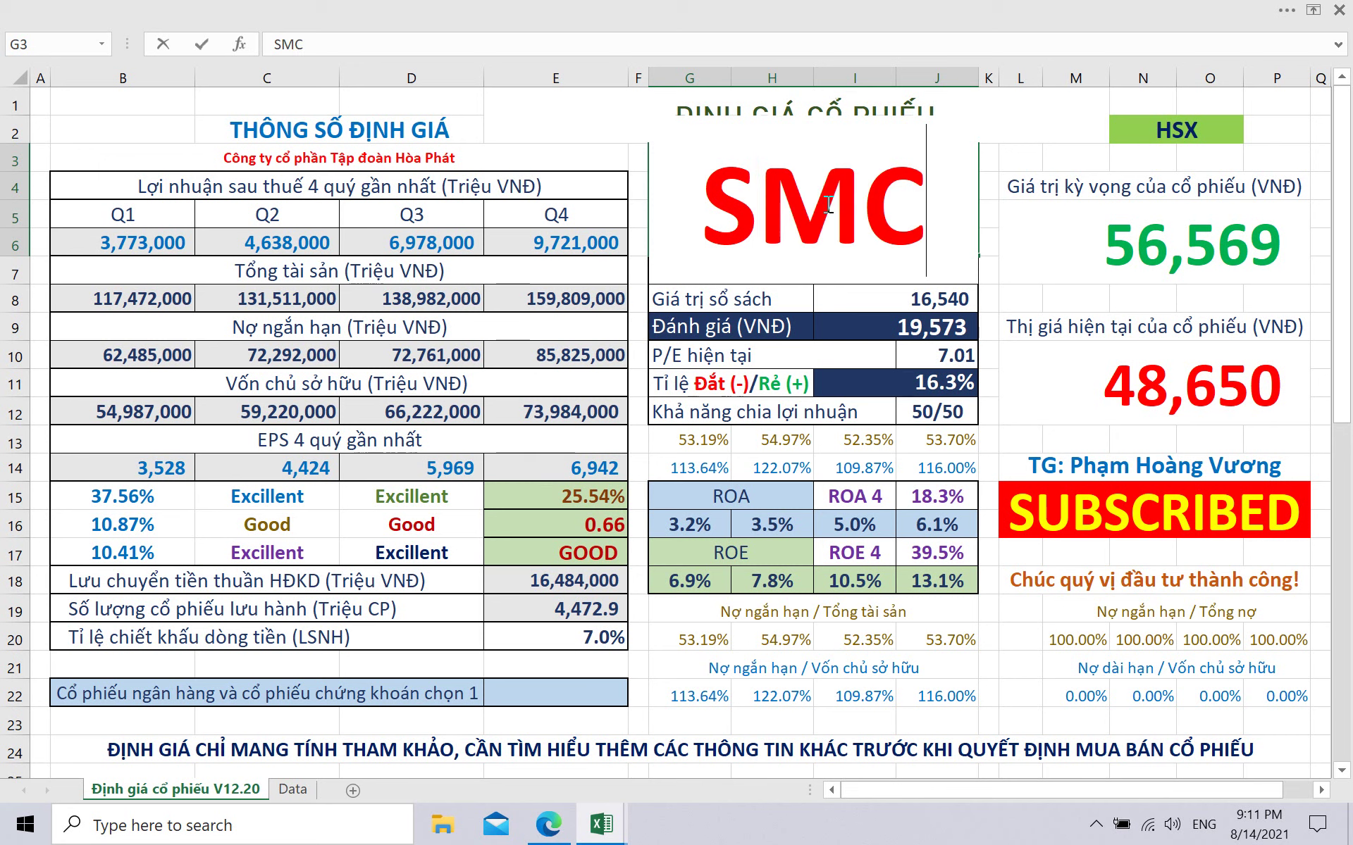
key(Return)
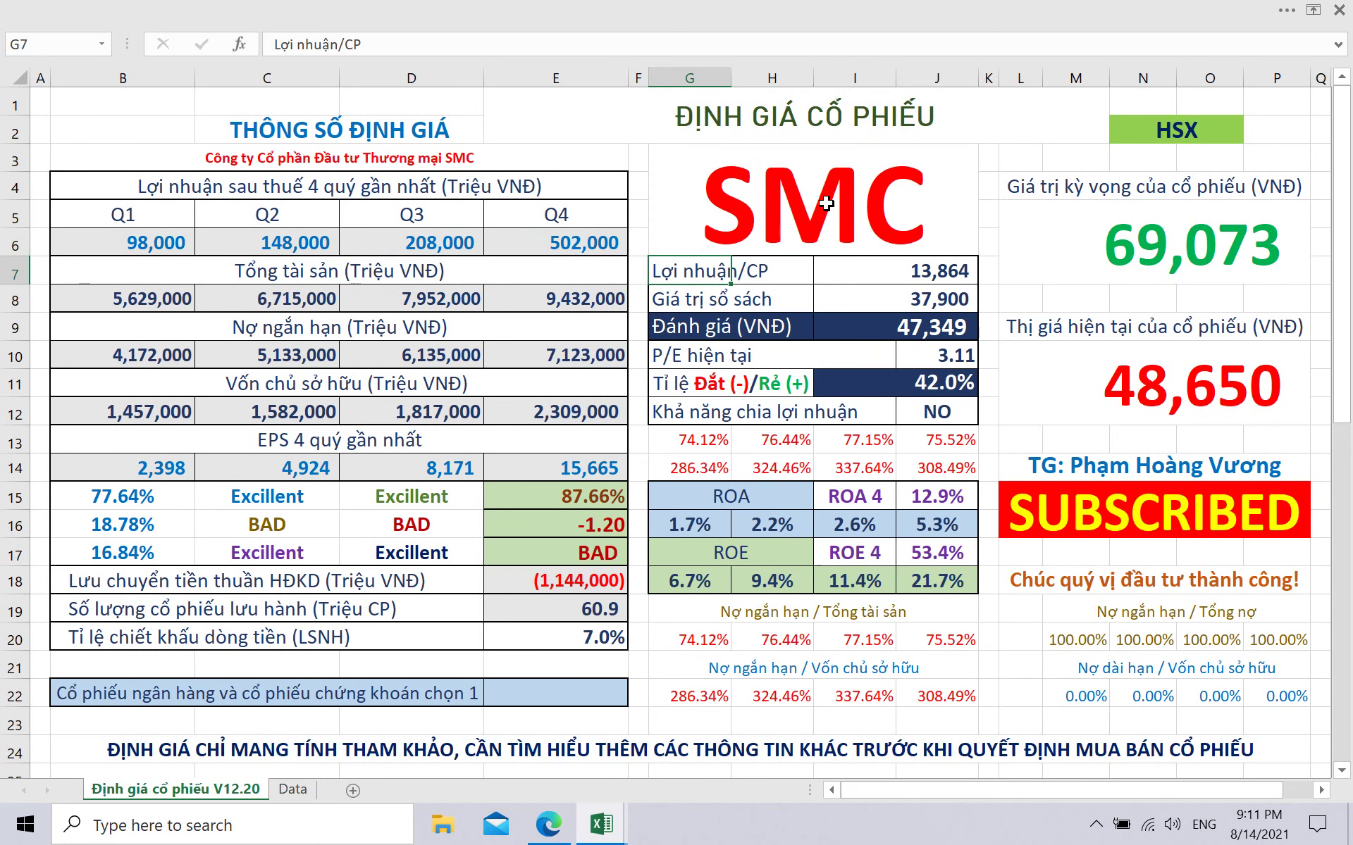
click(1167, 395)
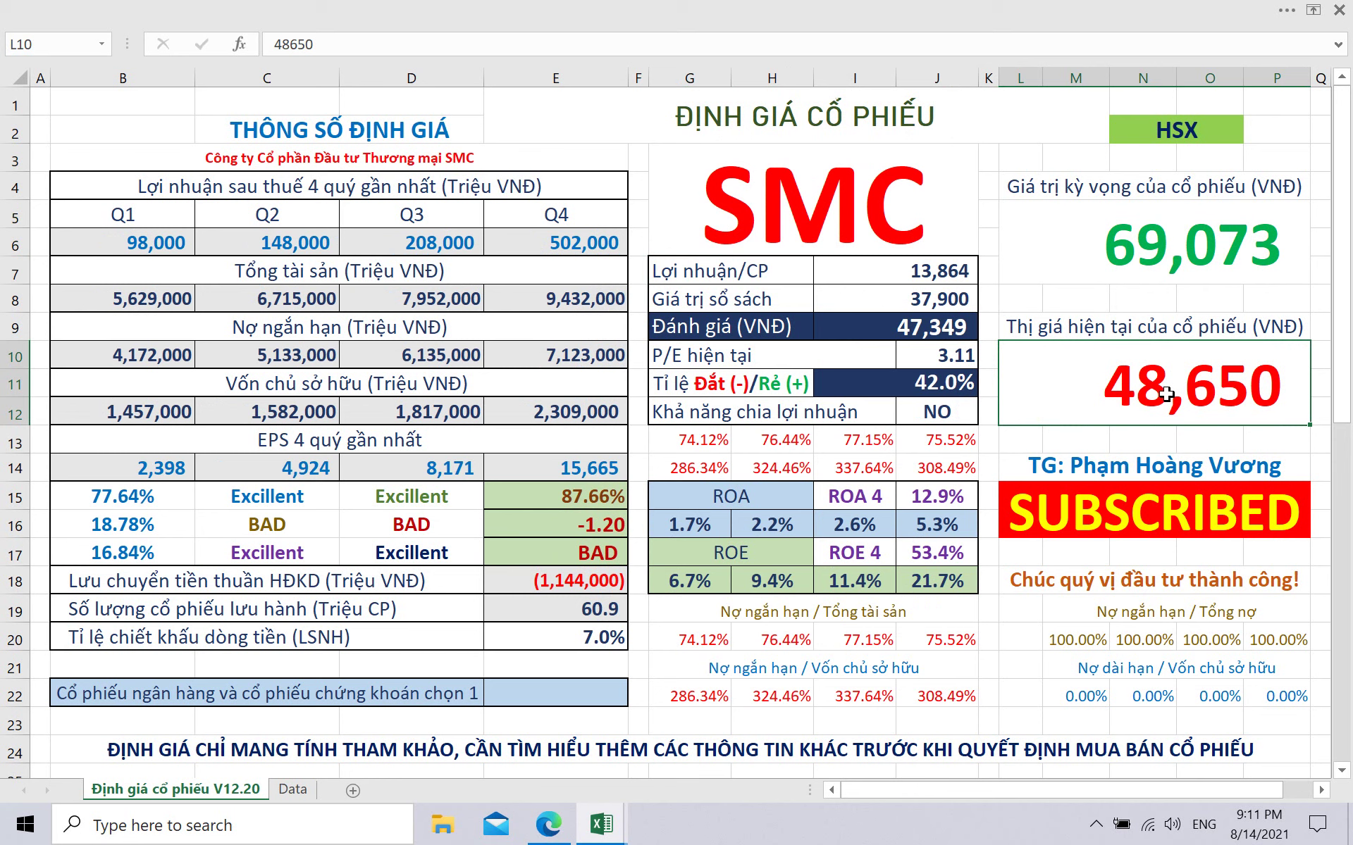
text(47,)
text(000)
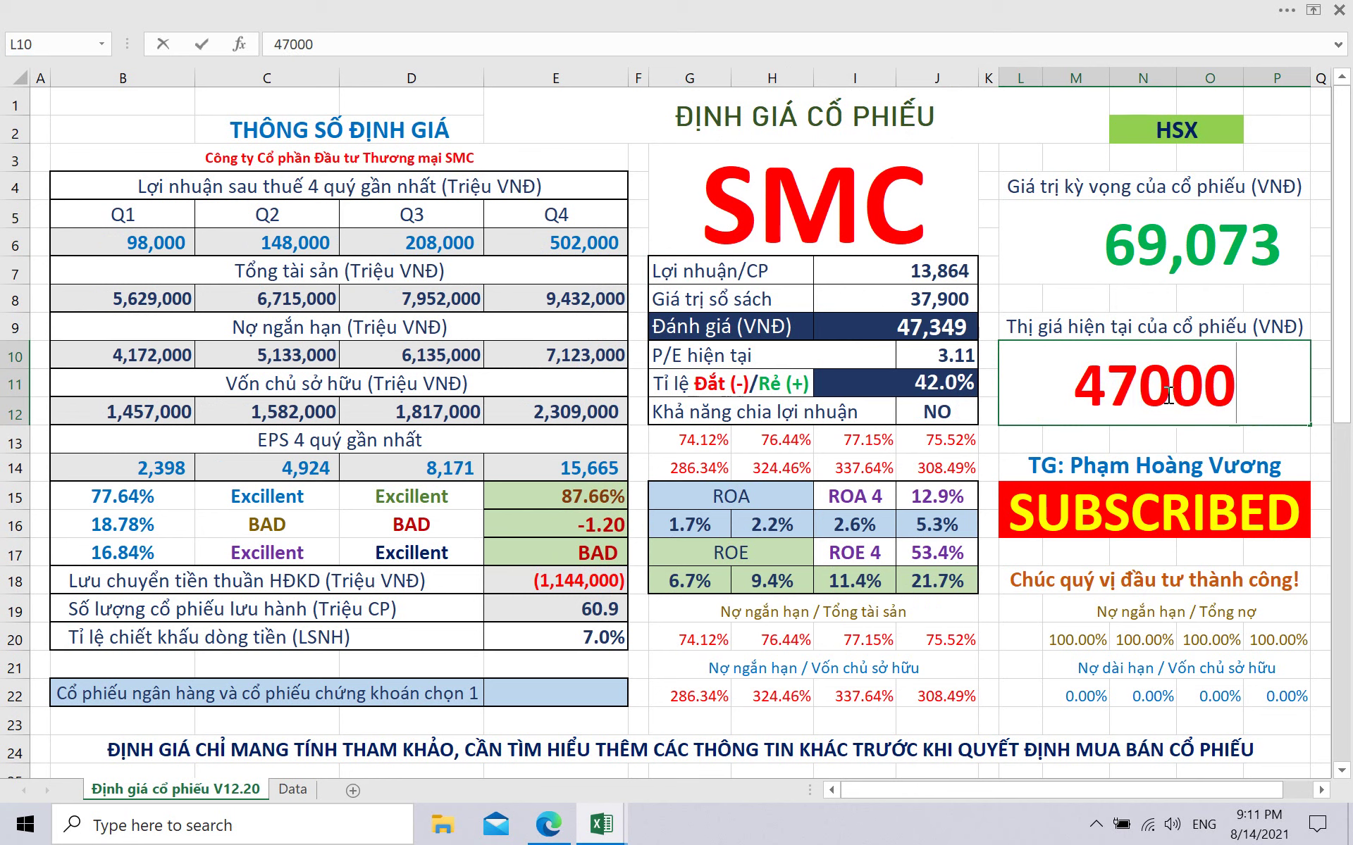
key(Return)
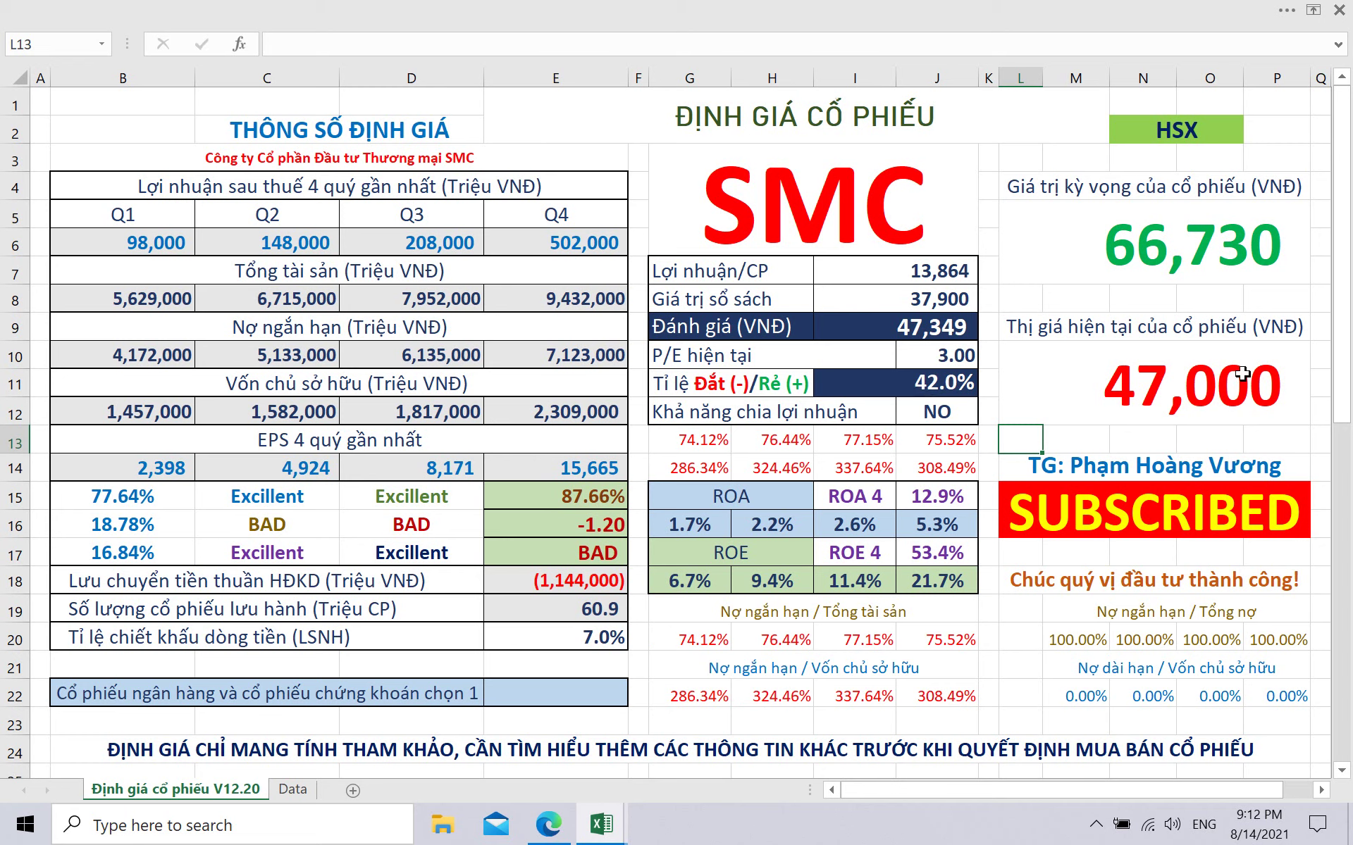
click(1025, 718)
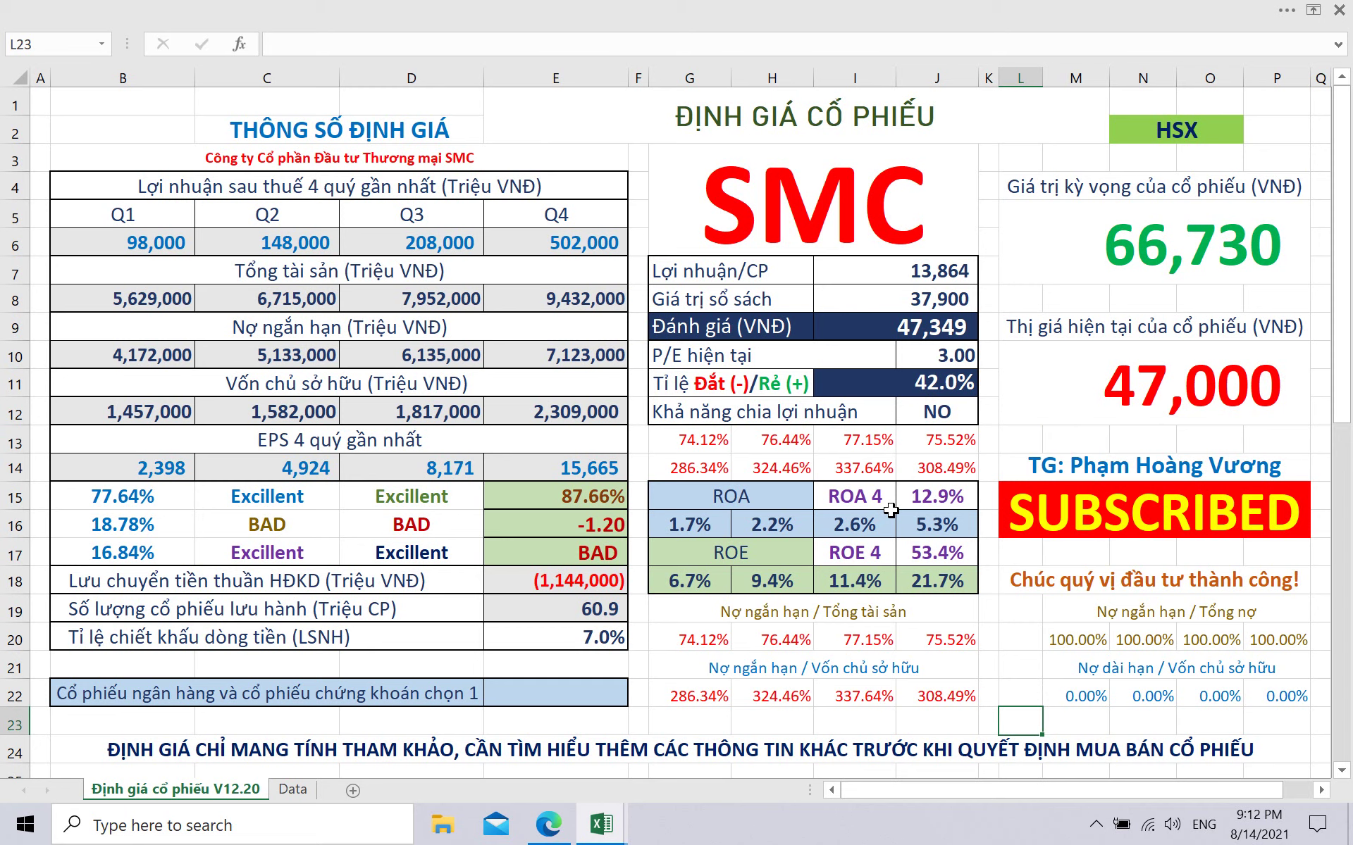
click(1127, 262)
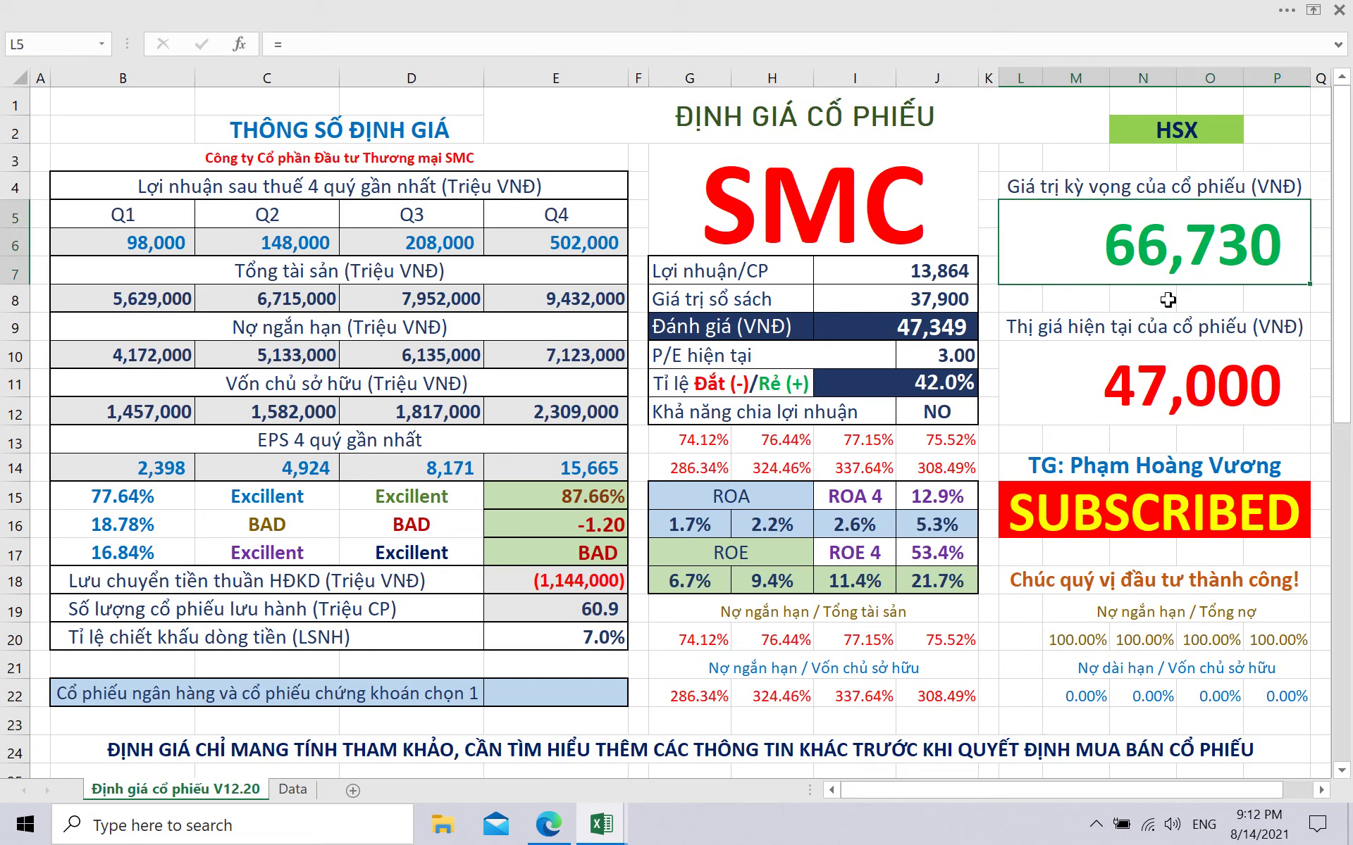
click(1106, 393)
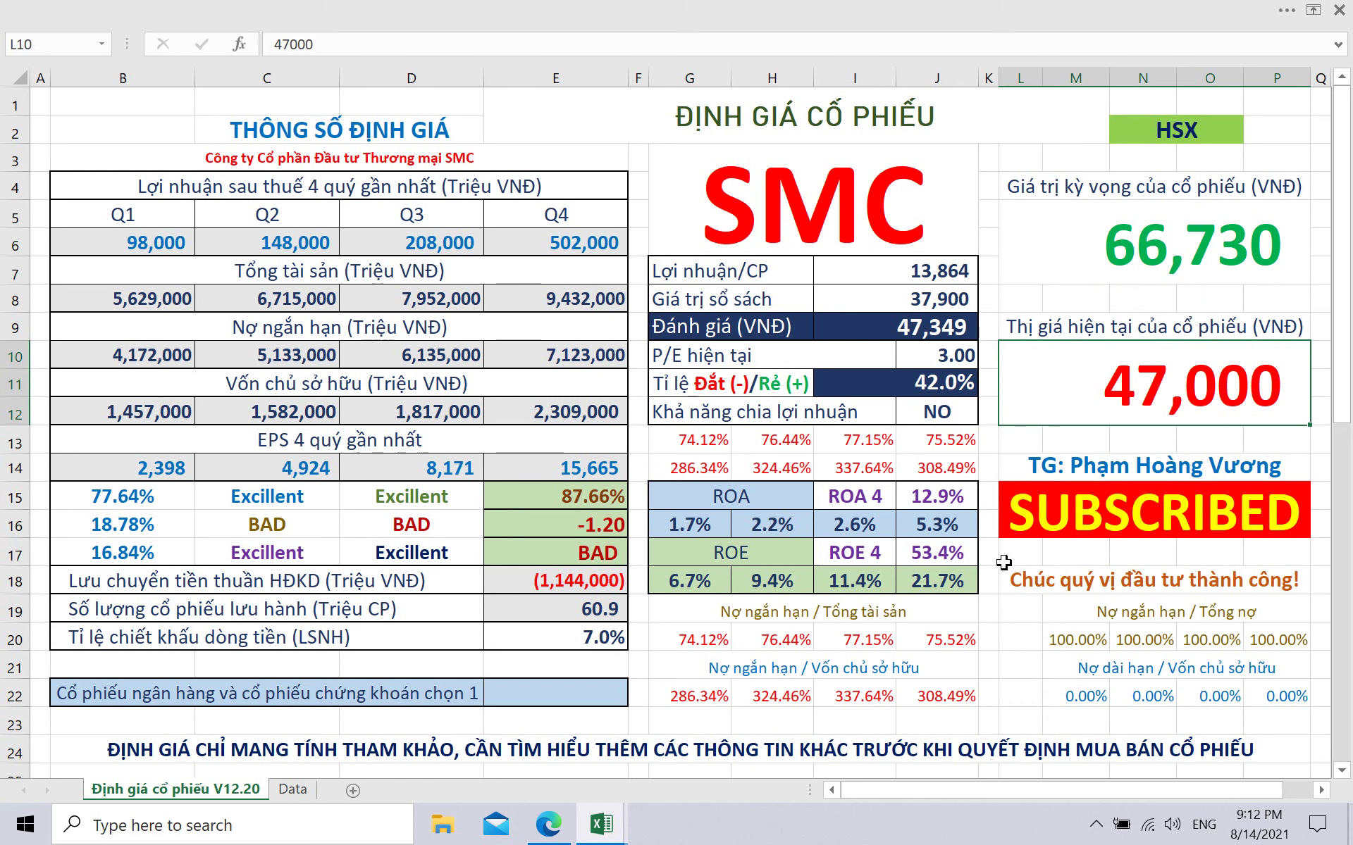
click(1011, 648)
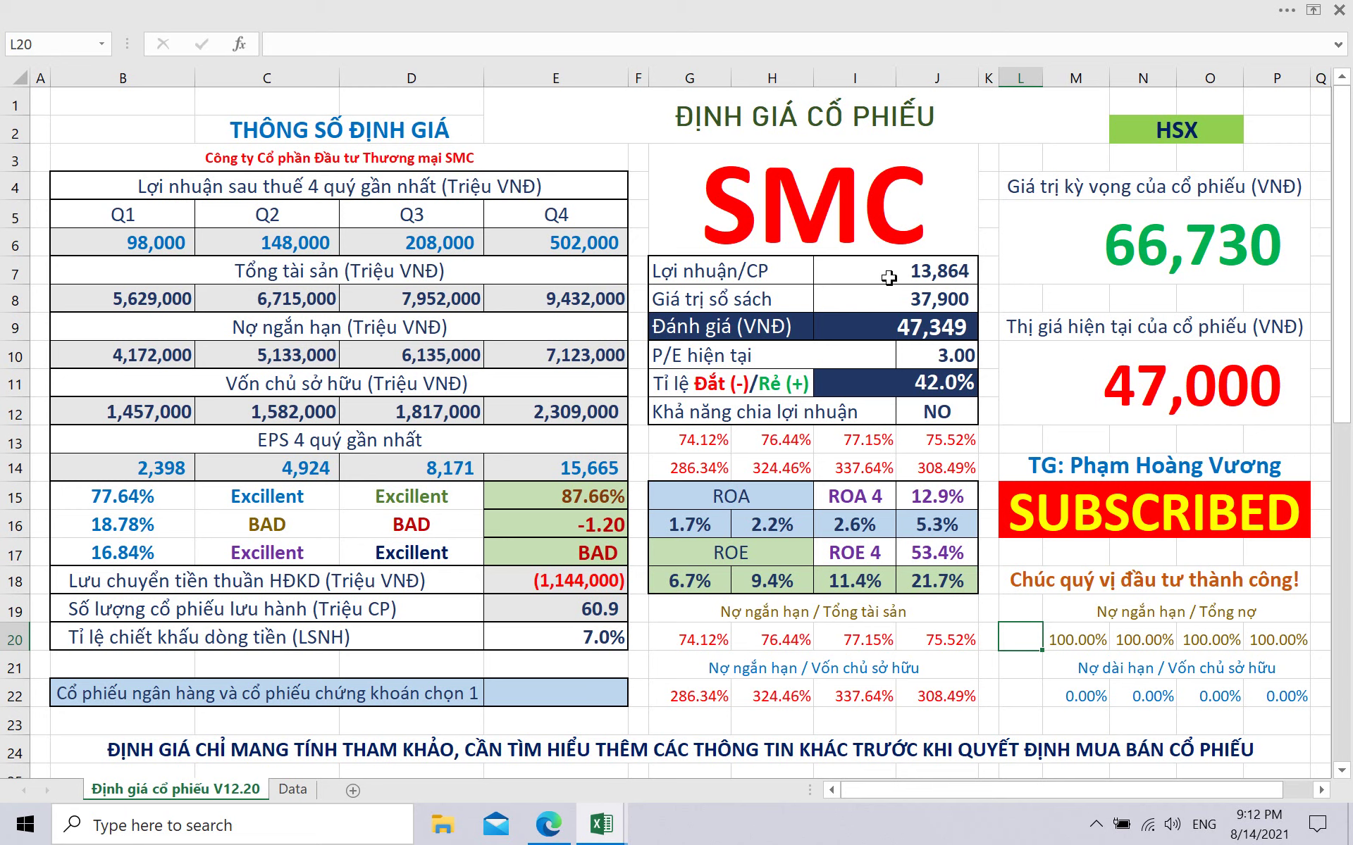
Set the stock ticker to APG and enter 1 in E22 to mark it as a bank or securities stock.
click(860, 206)
text(APG)
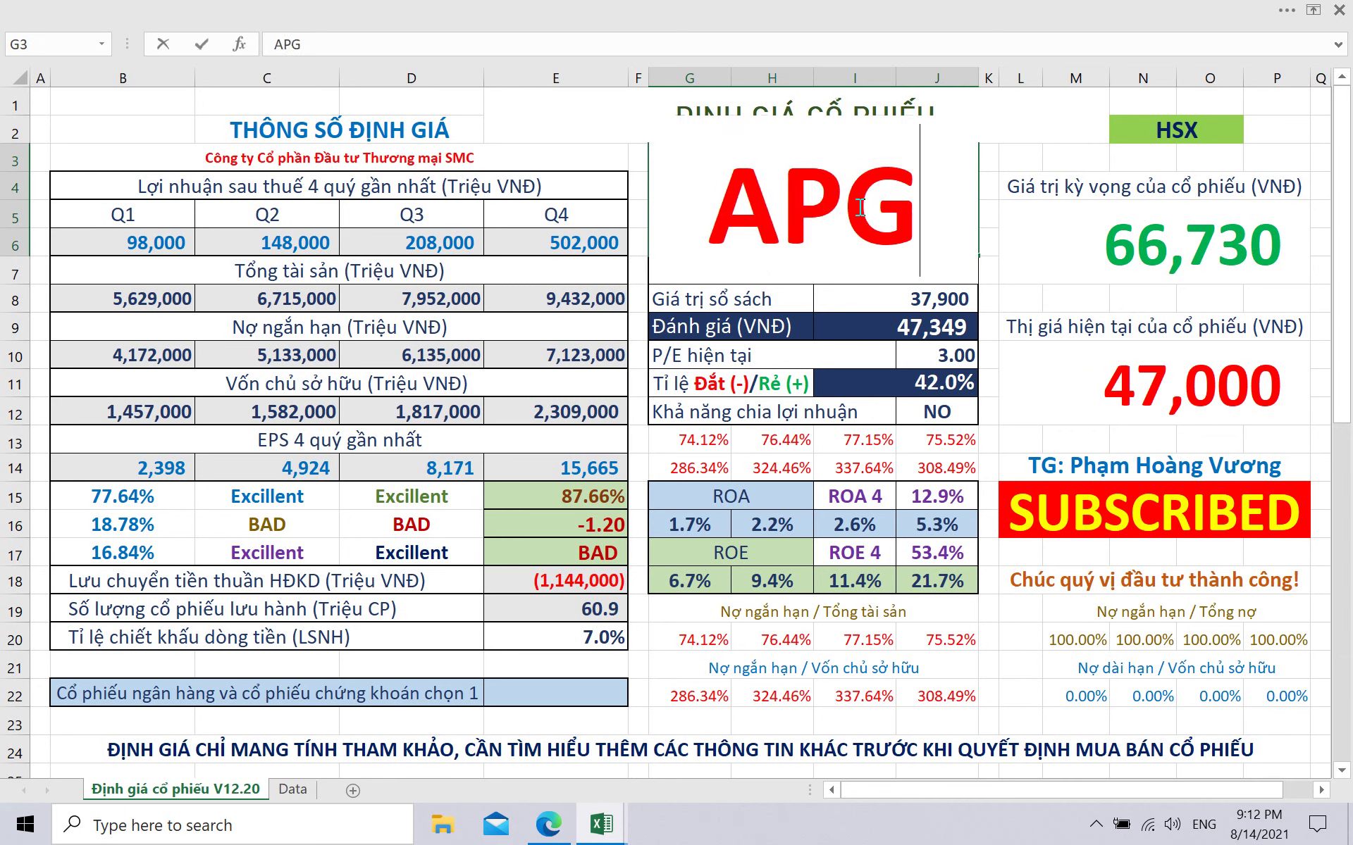
key(Return)
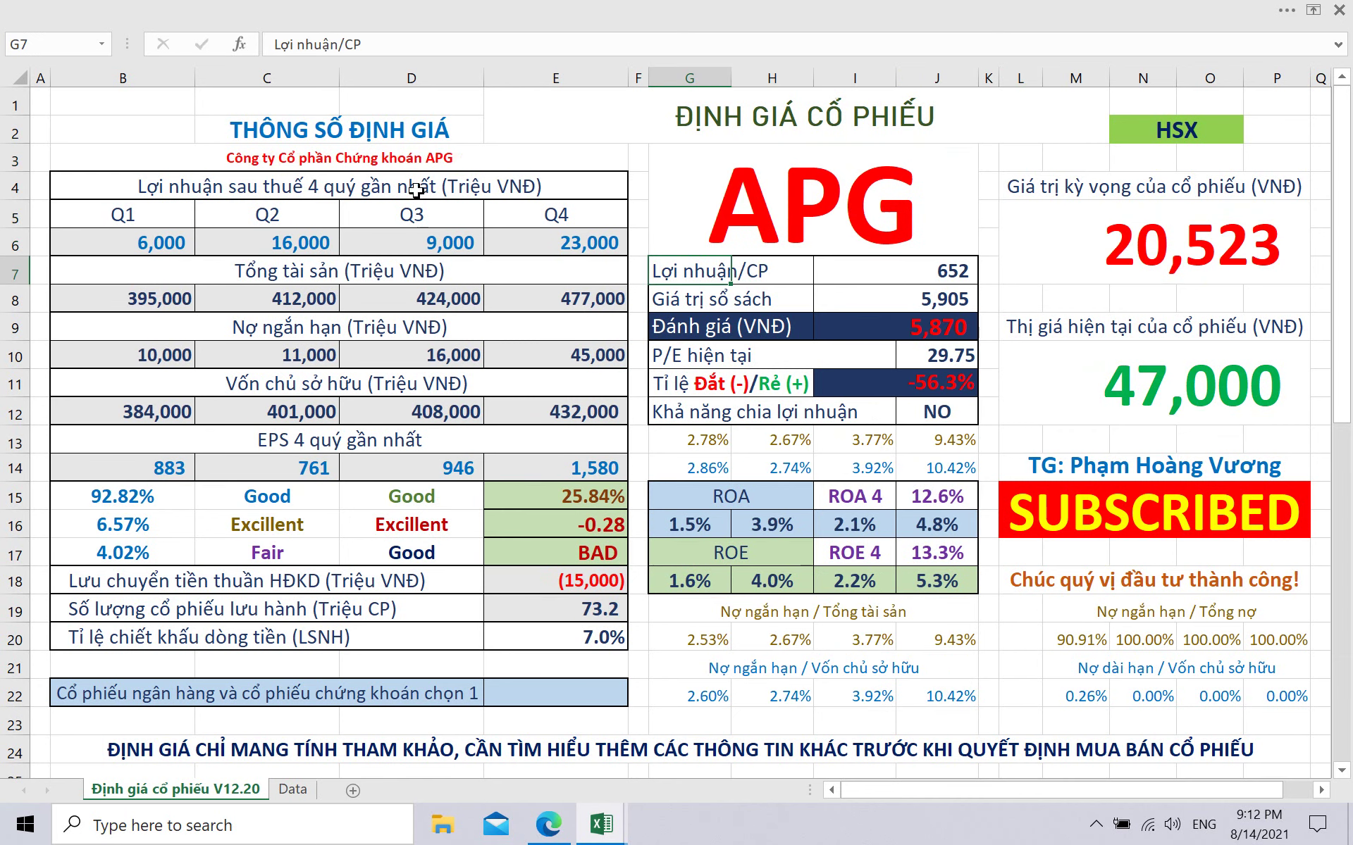
click(548, 692)
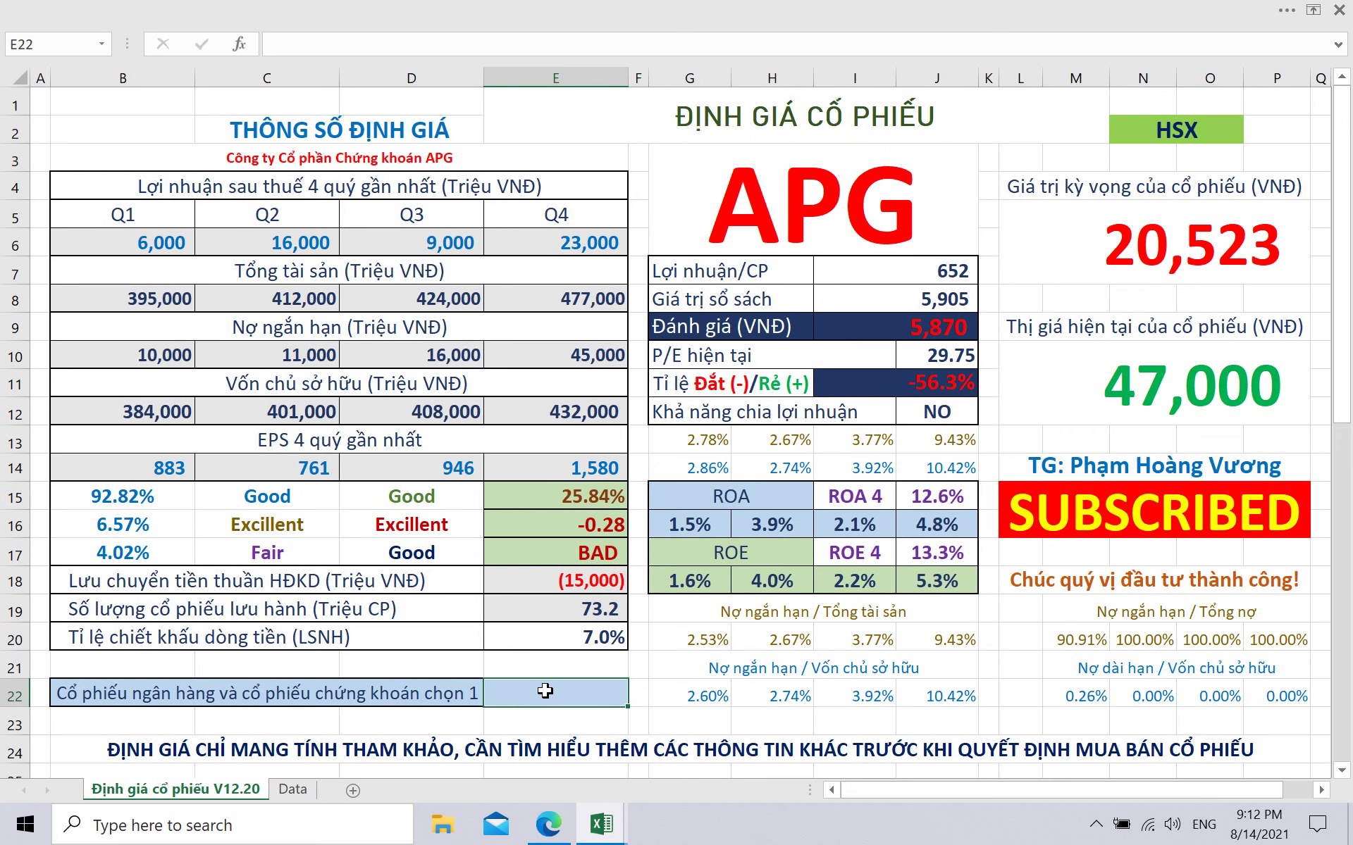
text(1)
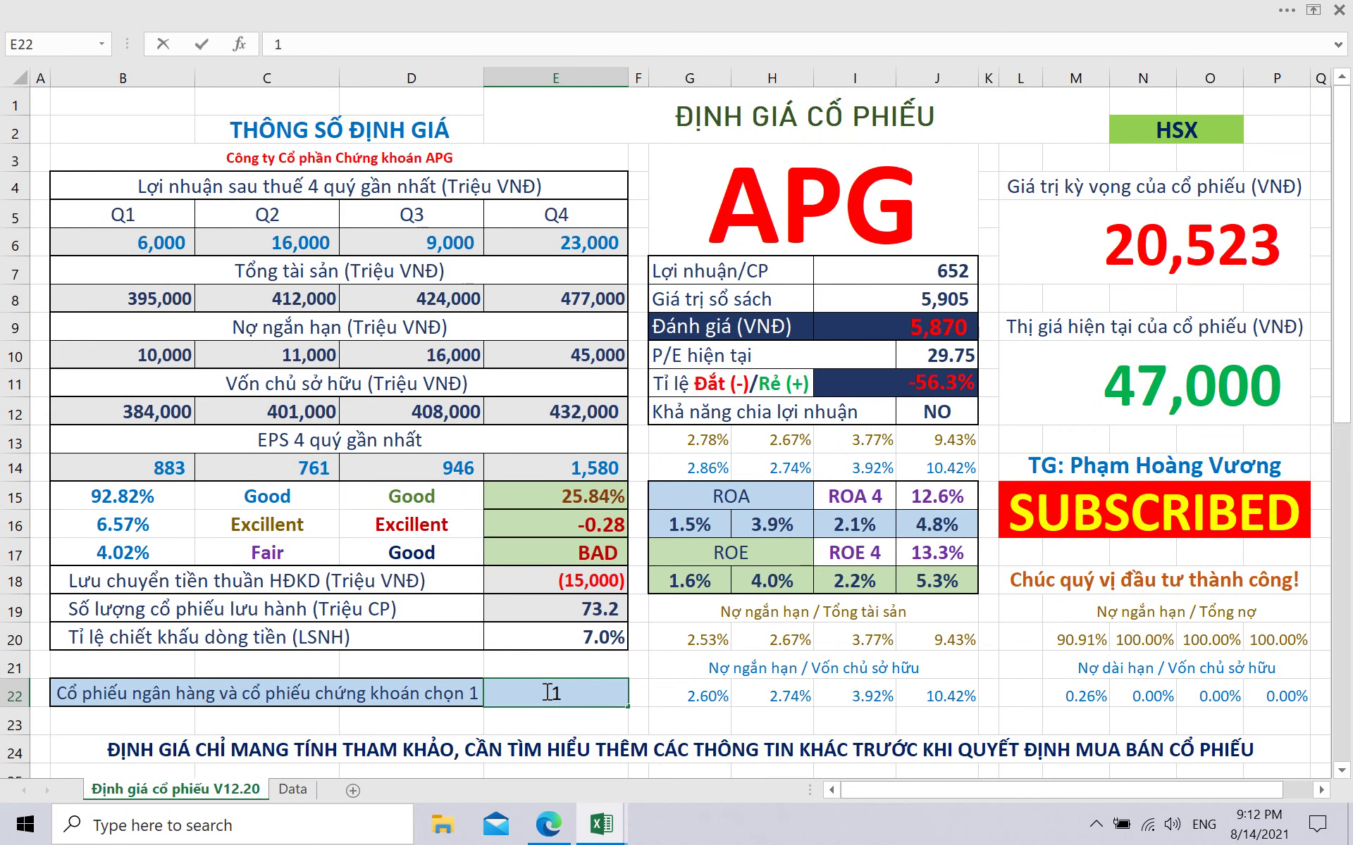
key(Return)
Set APG's current market price in cell L10 to 11,500 VNĐ.
click(1210, 395)
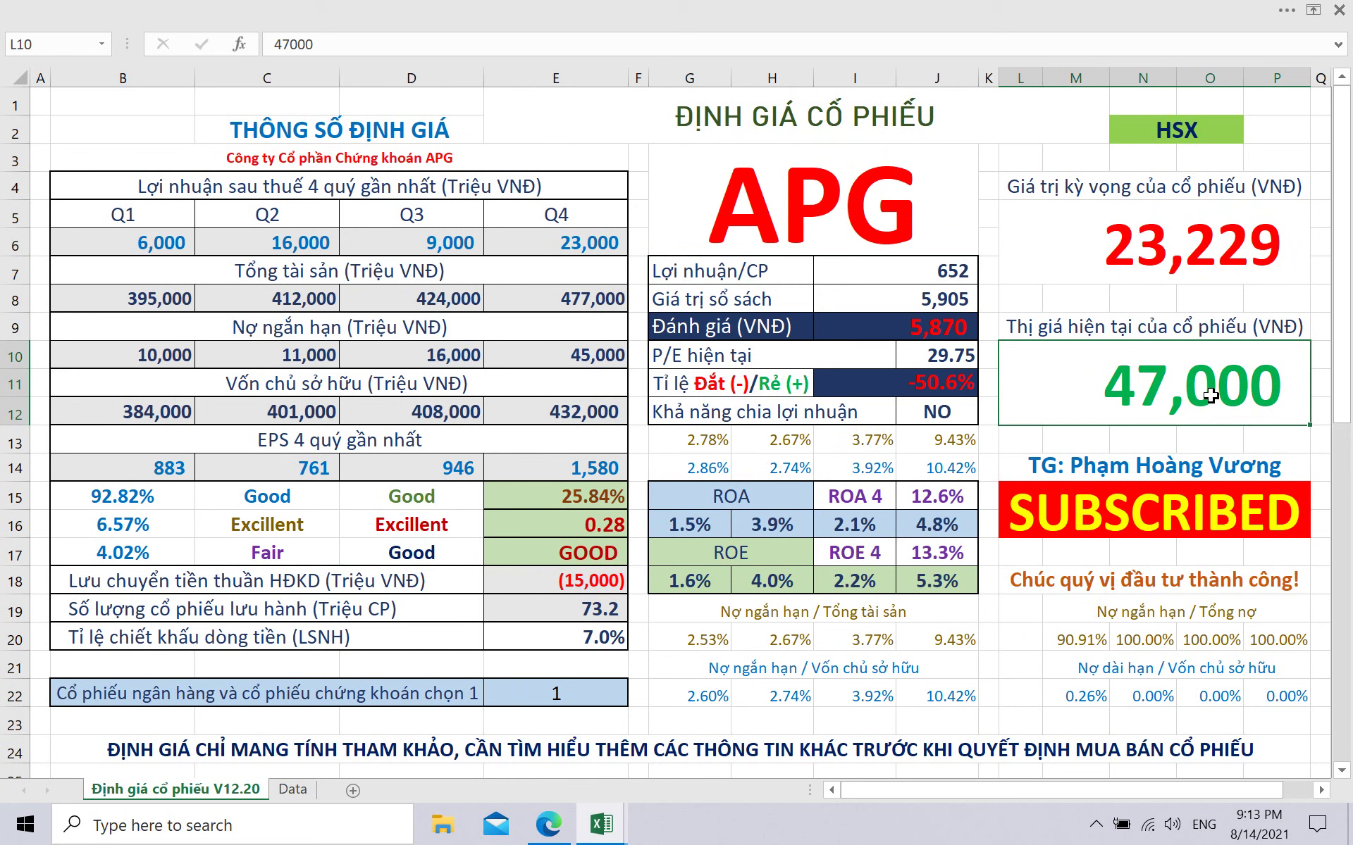
text(11)
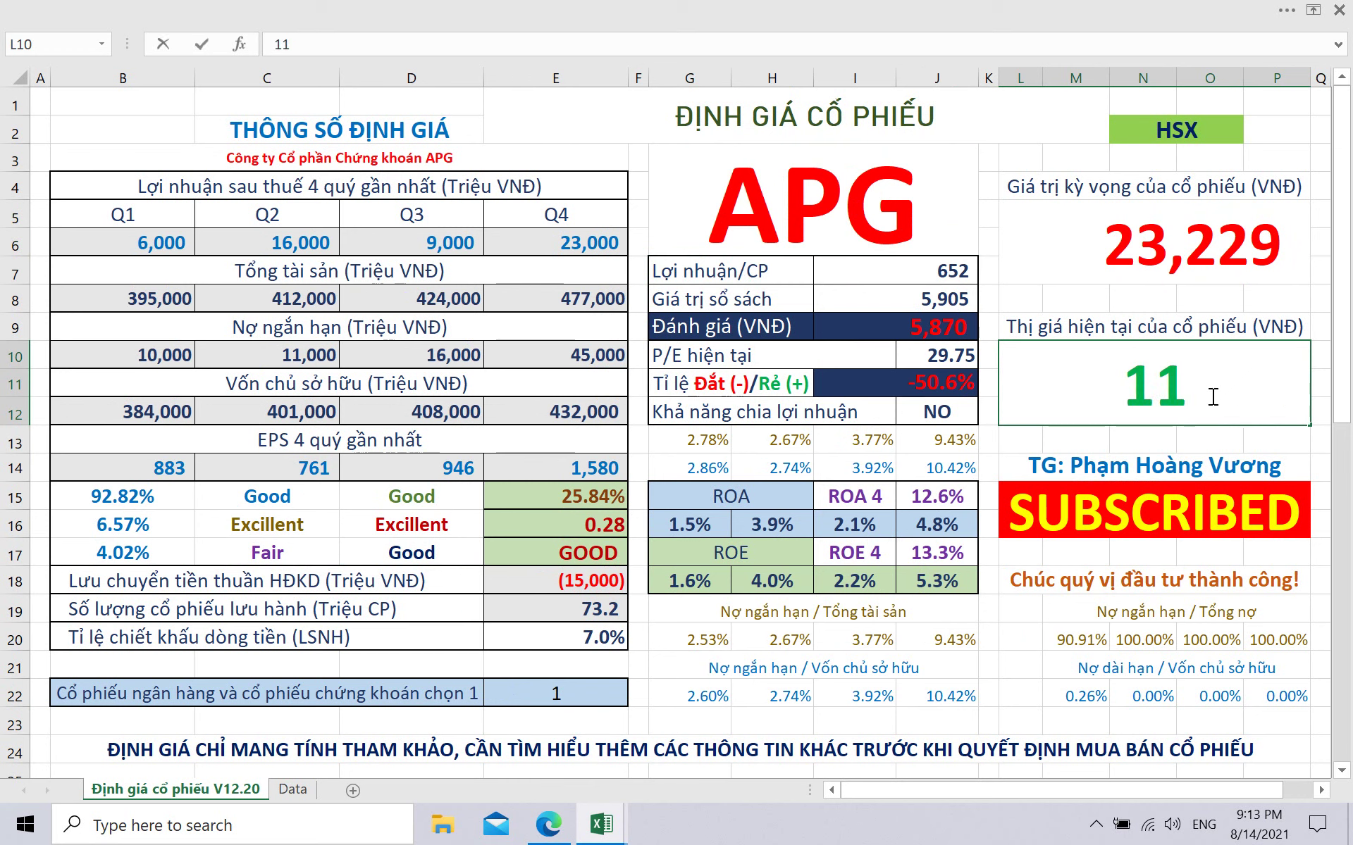
text(500)
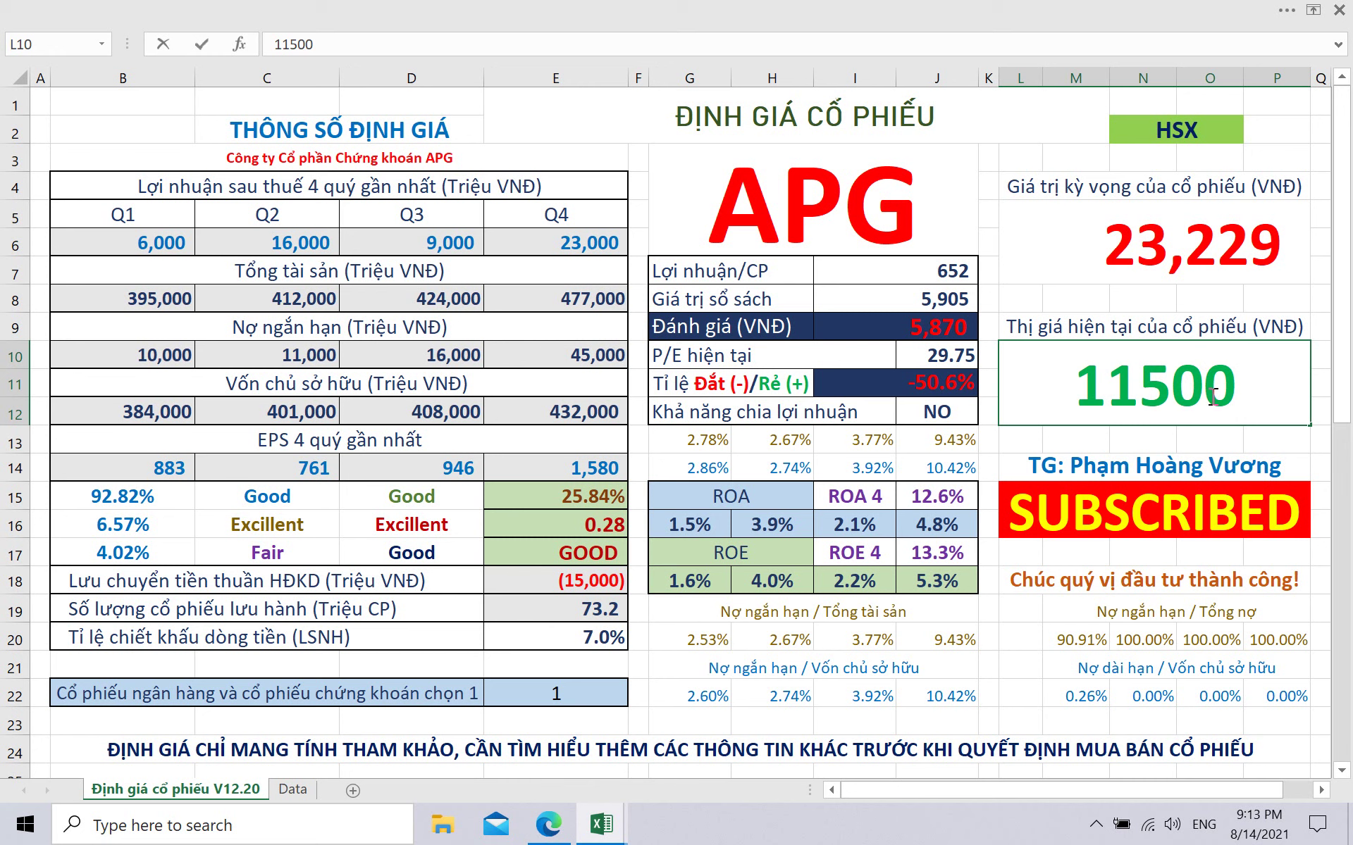
key(Return)
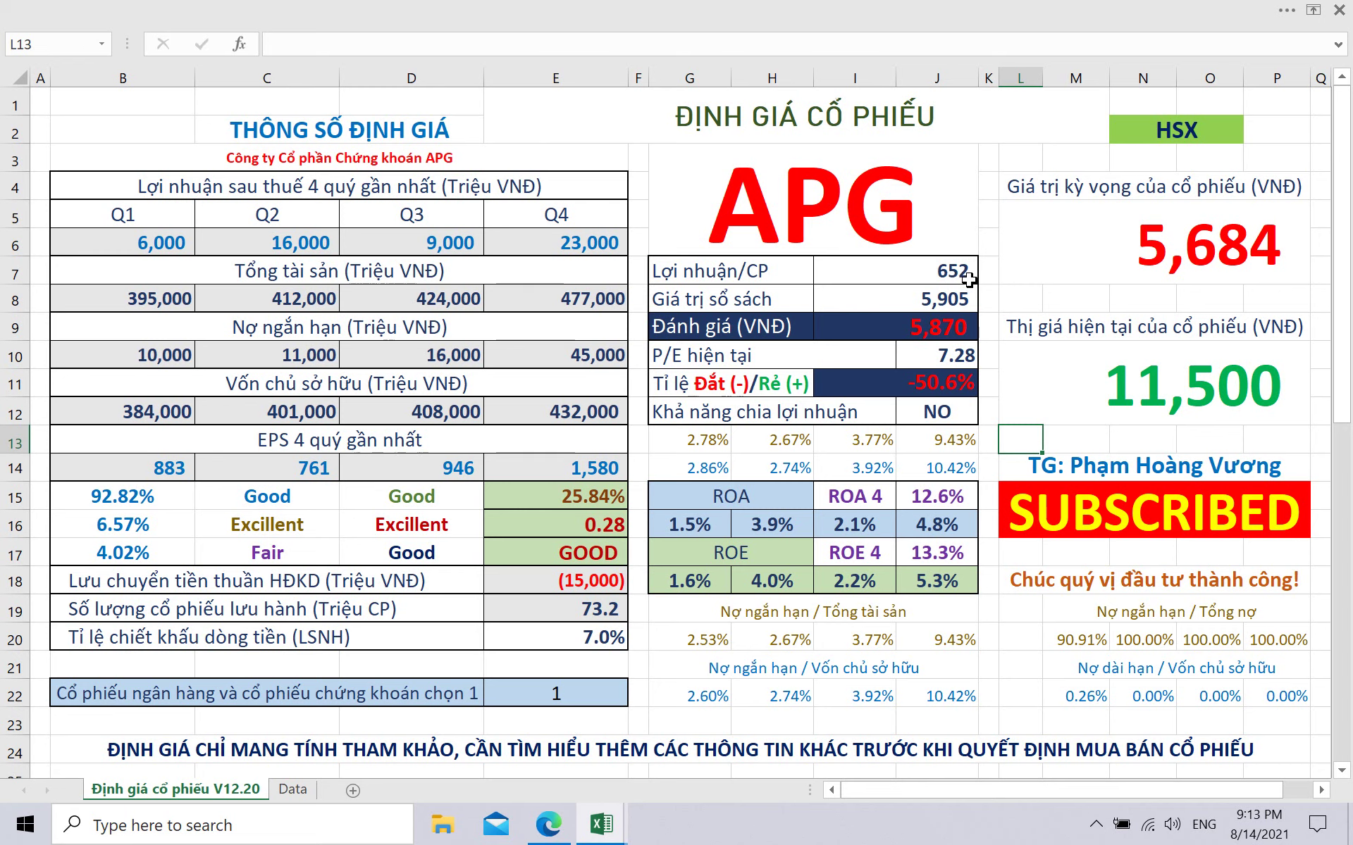
Enter the ticker HPG in cell G3 and replace it with HAP.
click(841, 213)
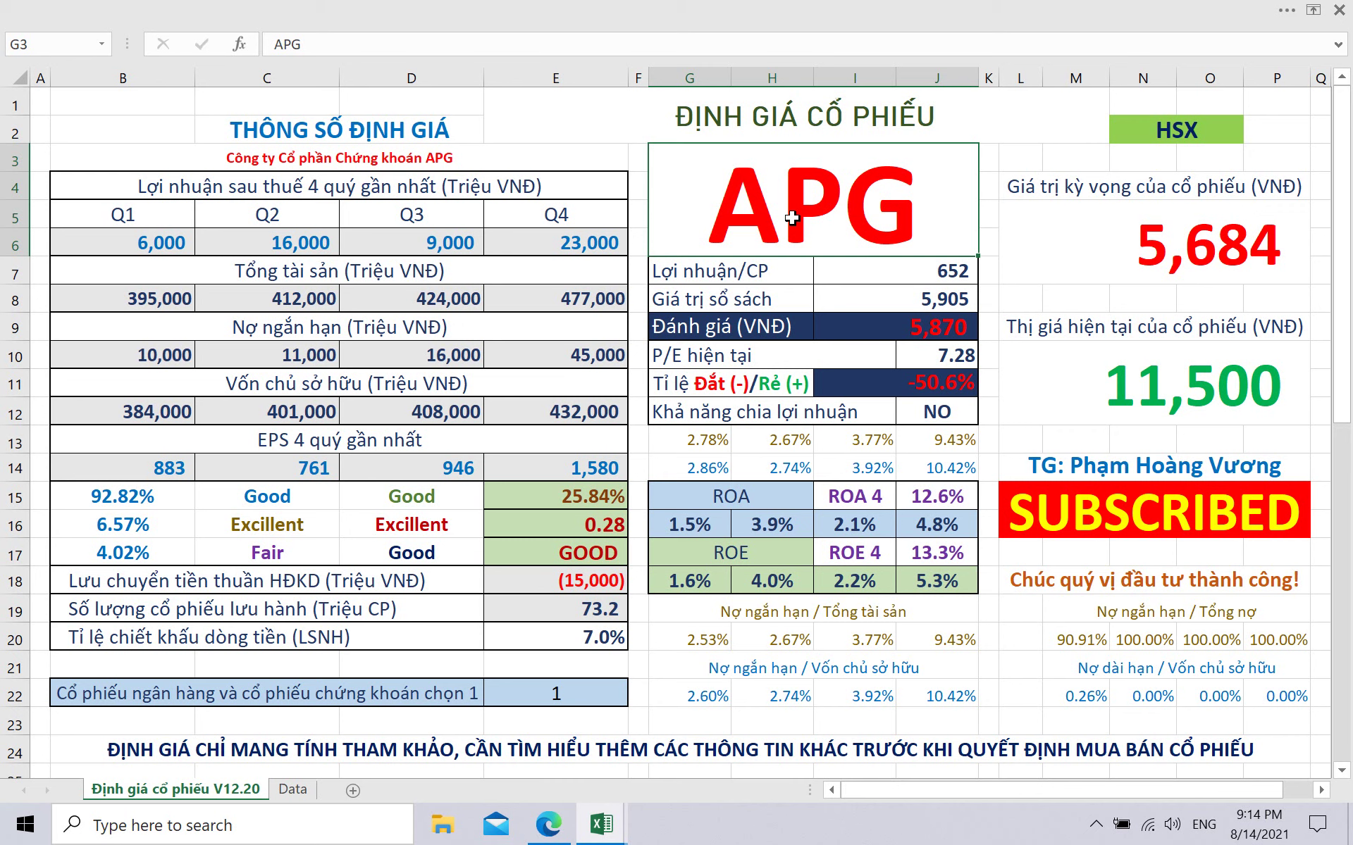
text(HPG)
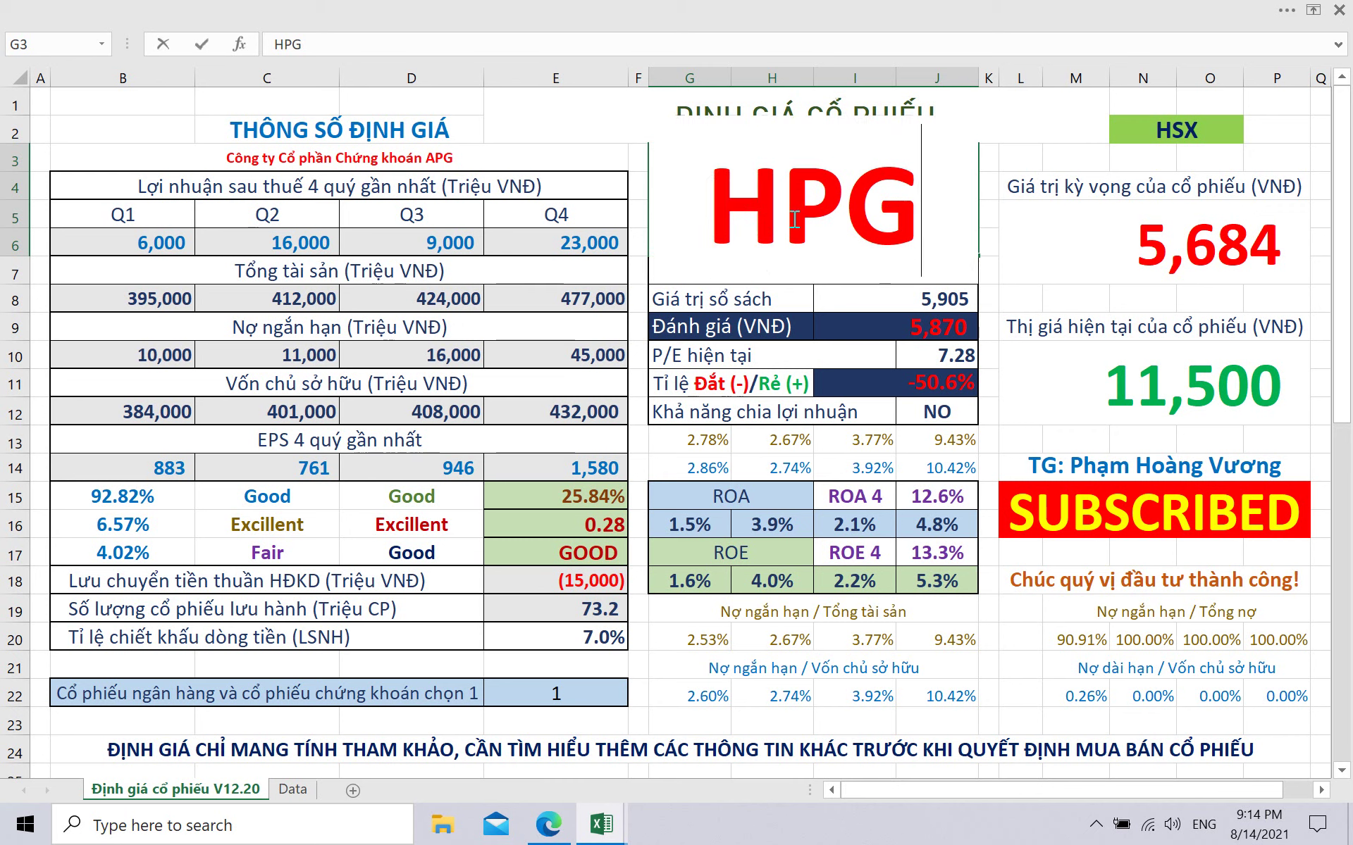
key(Return)
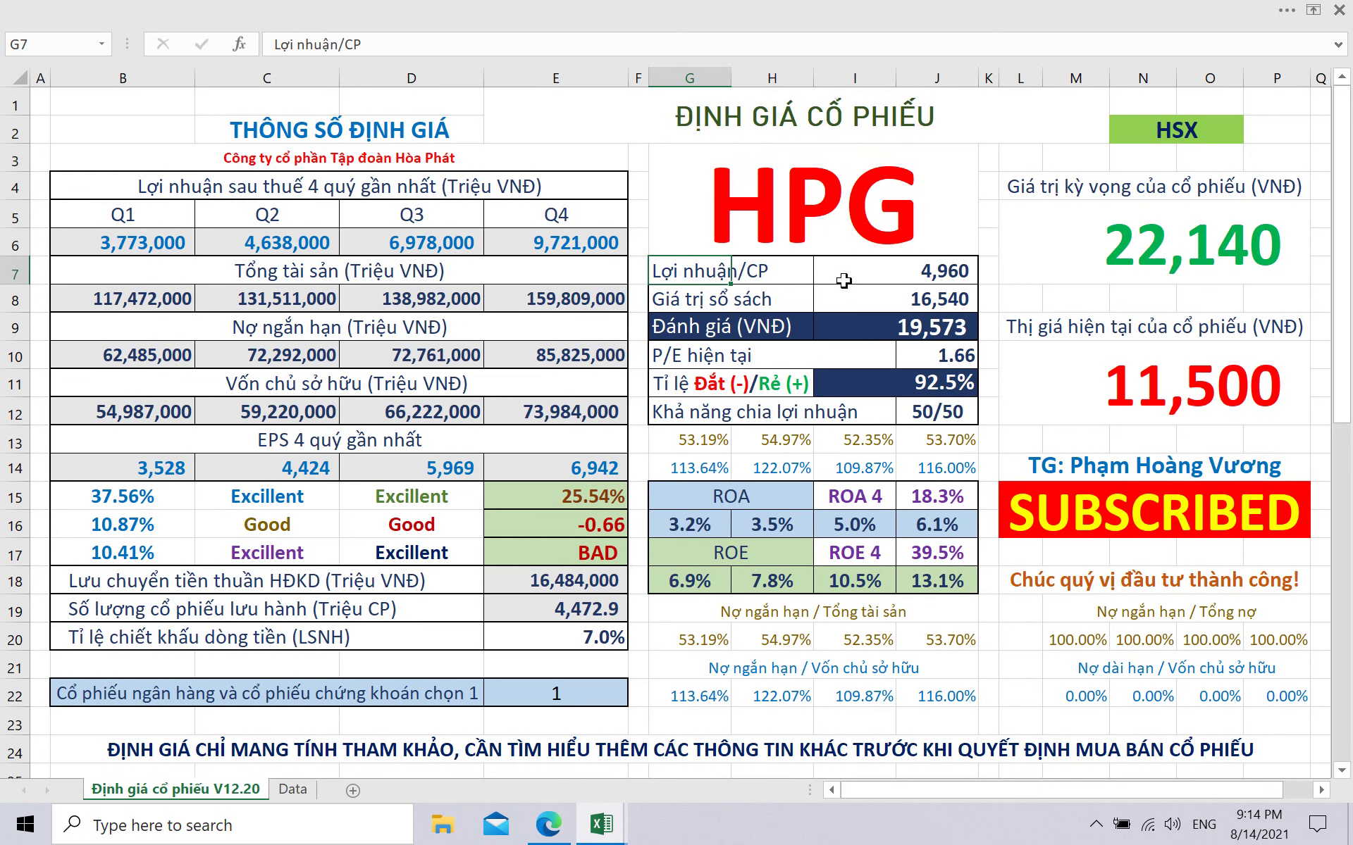
click(807, 229)
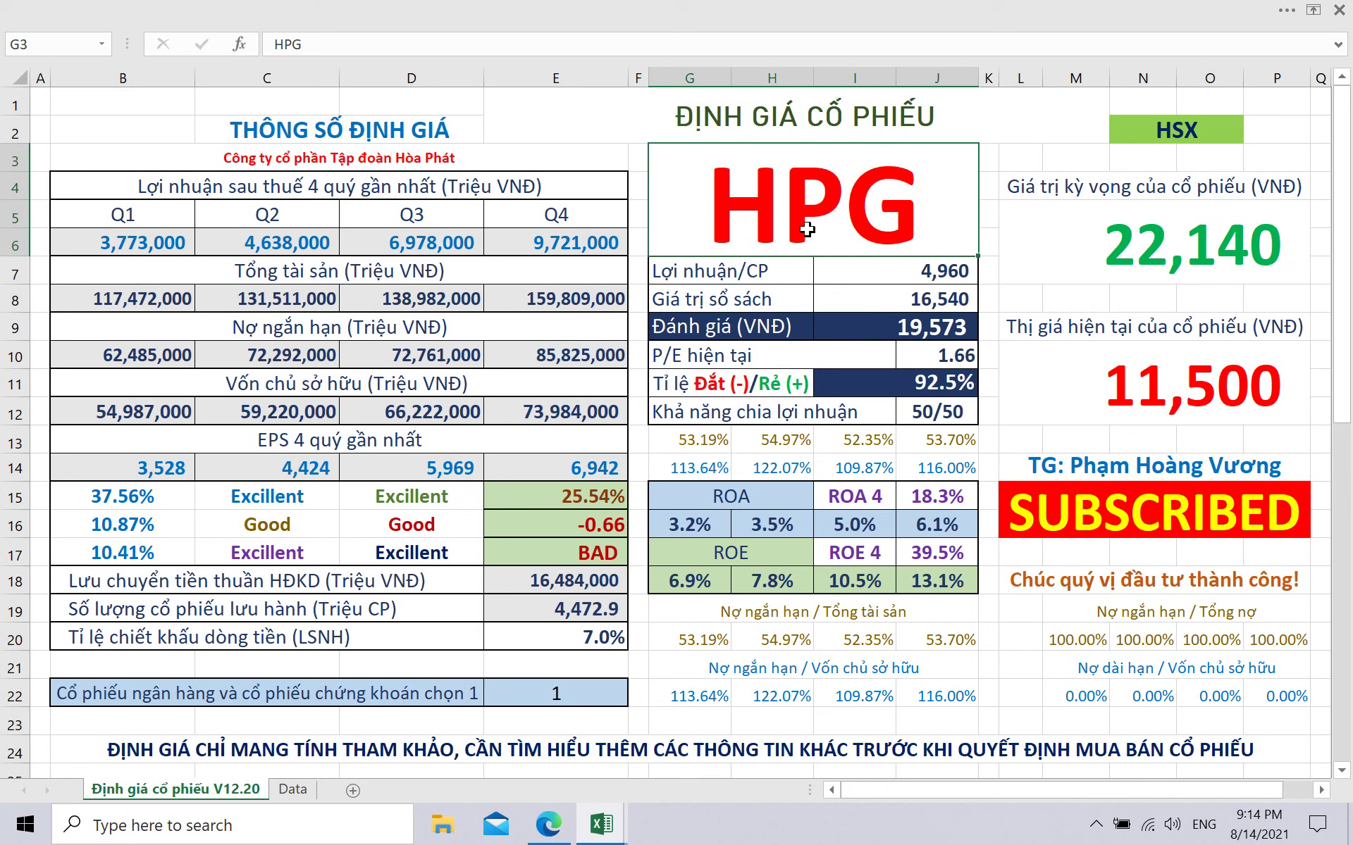
text(HA)
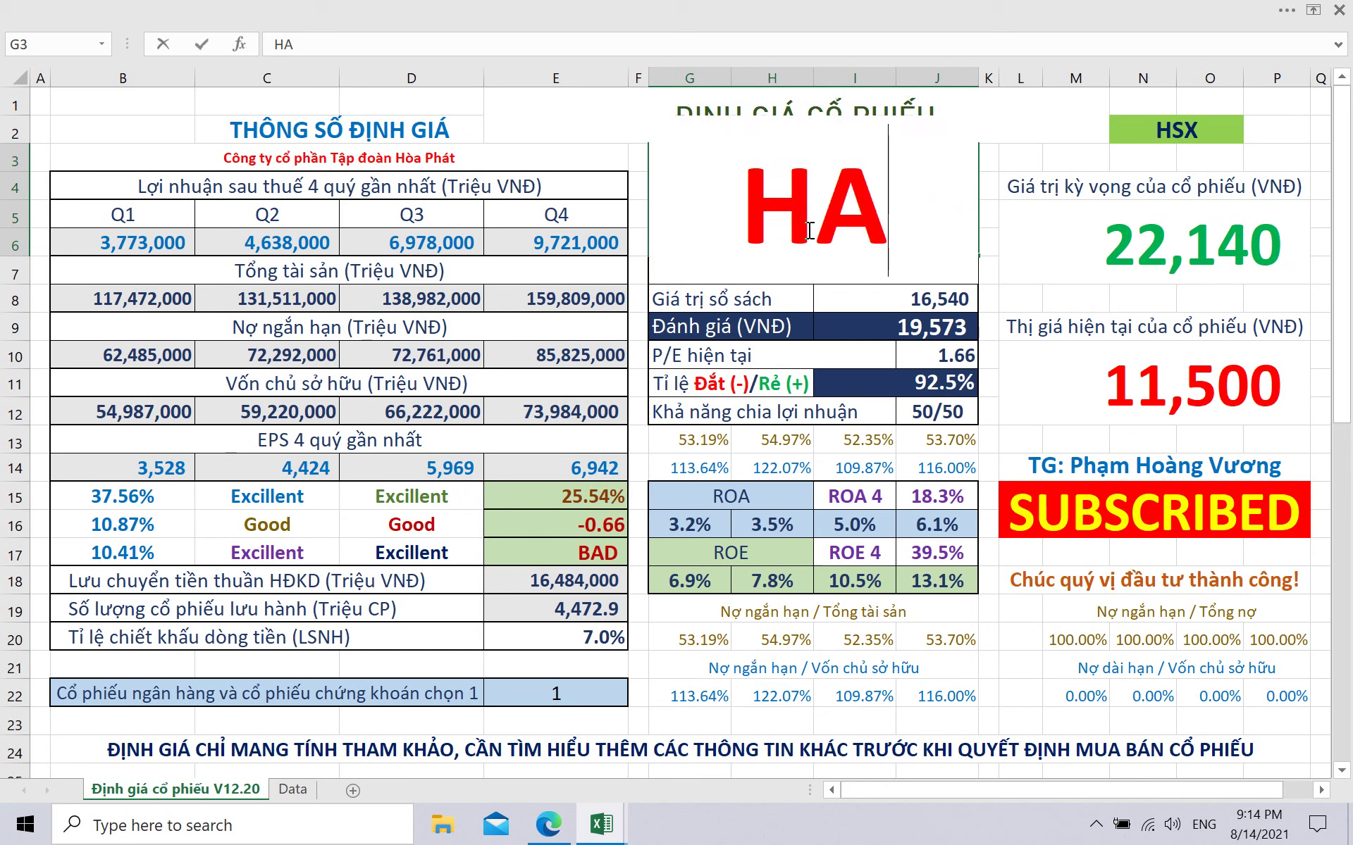
text(P)
key(Return)
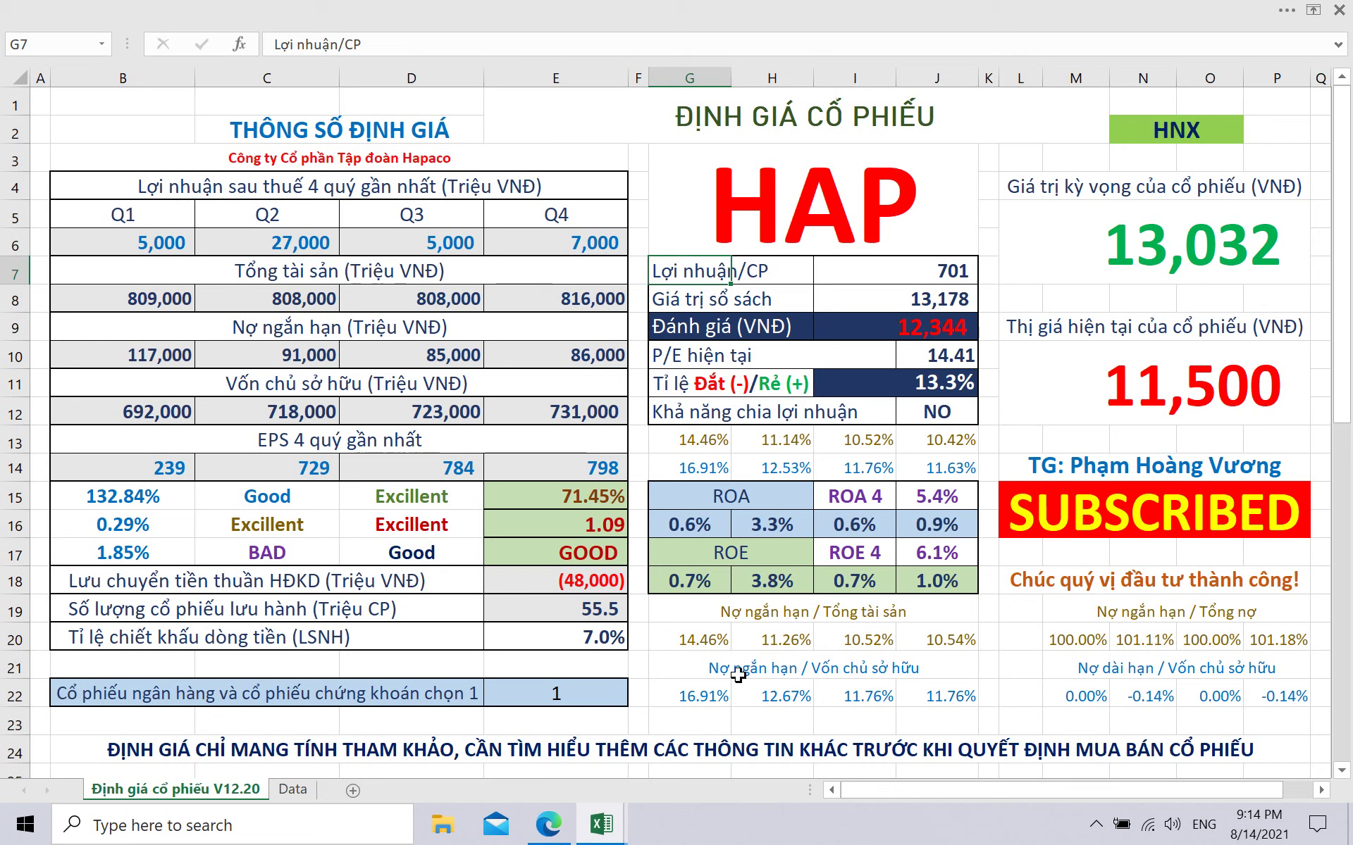
Close the Định Giá CP V12.20.xlsx workbook without saving its changes.
click(1340, 10)
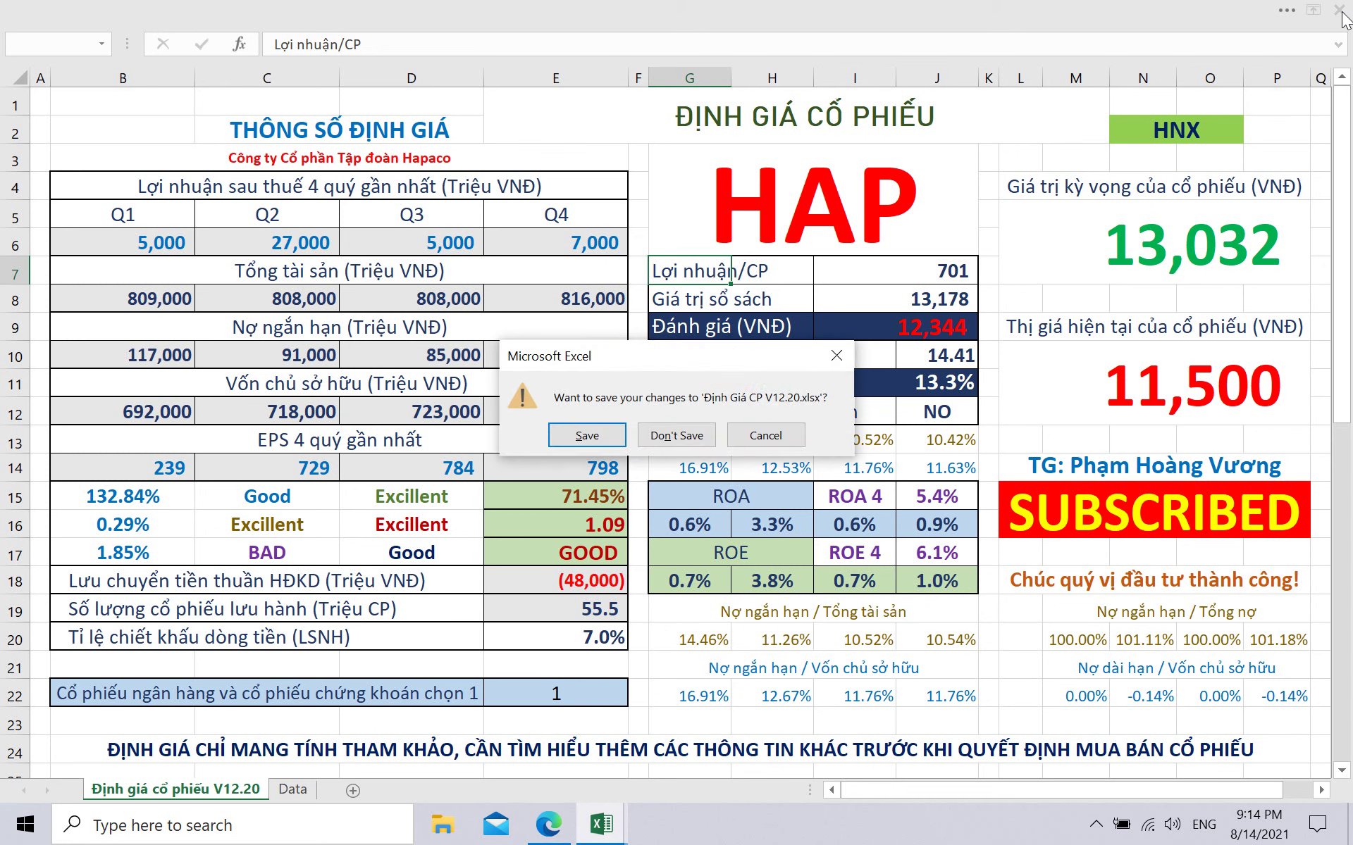
click(676, 436)
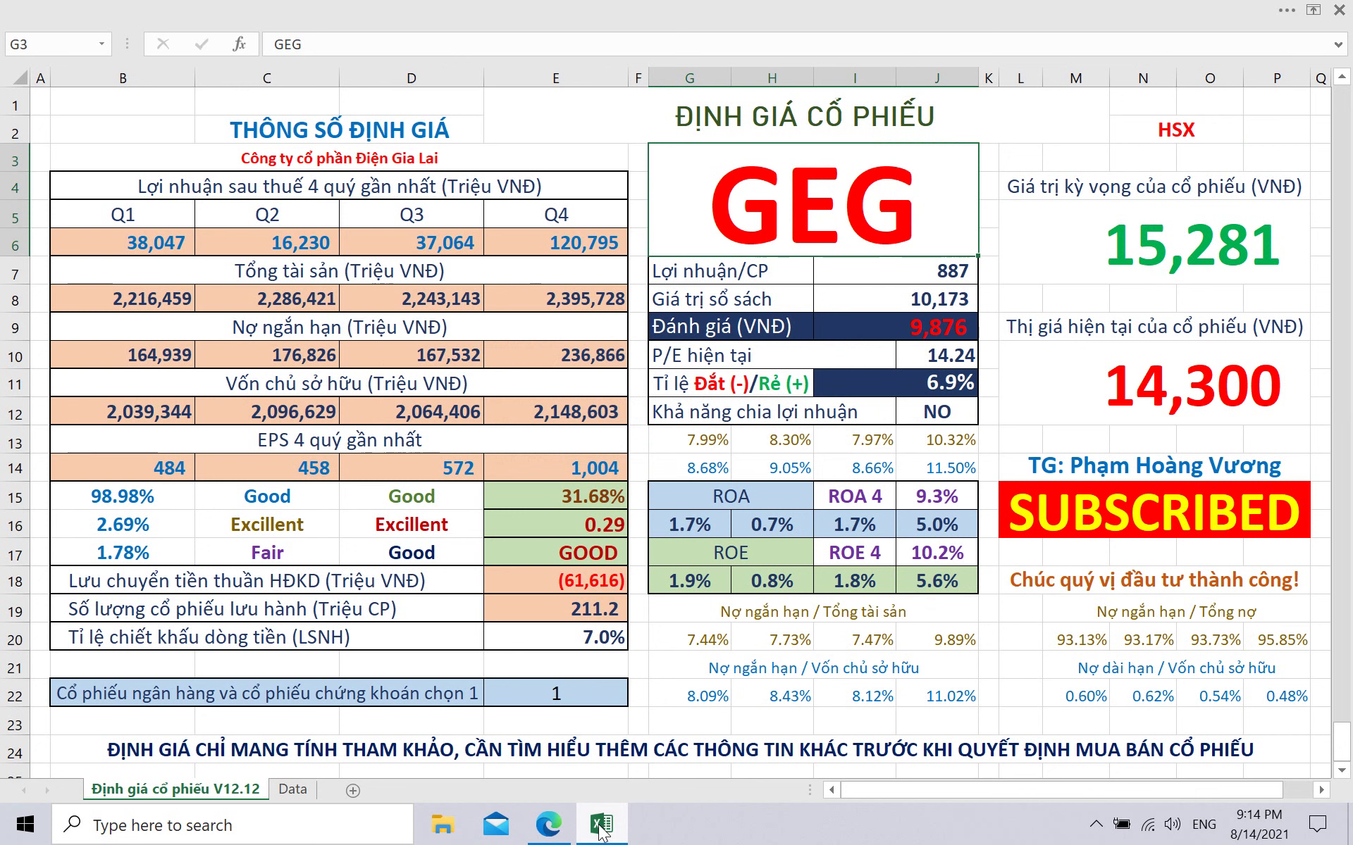
mouse_move(602, 831)
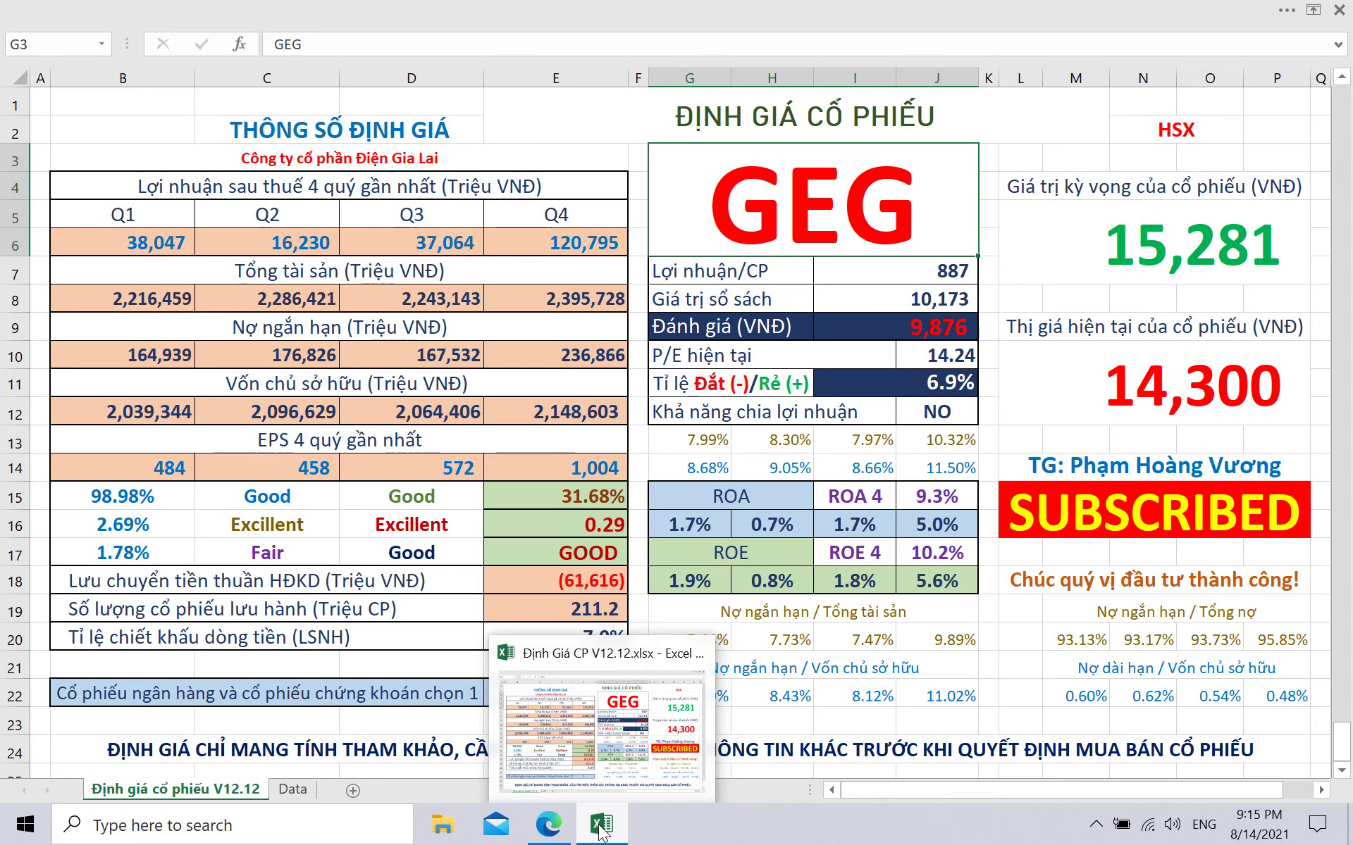
click(1016, 739)
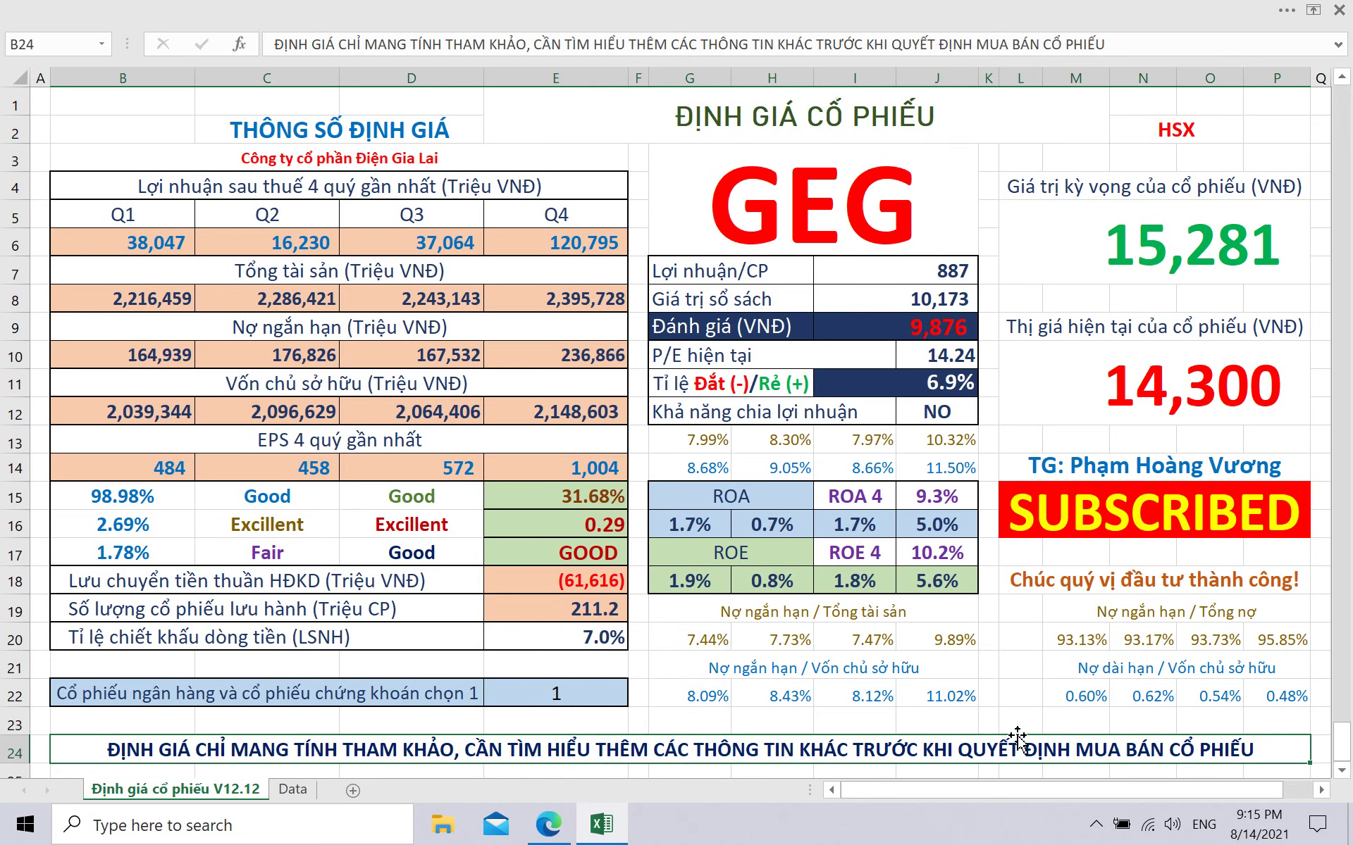
click(1021, 715)
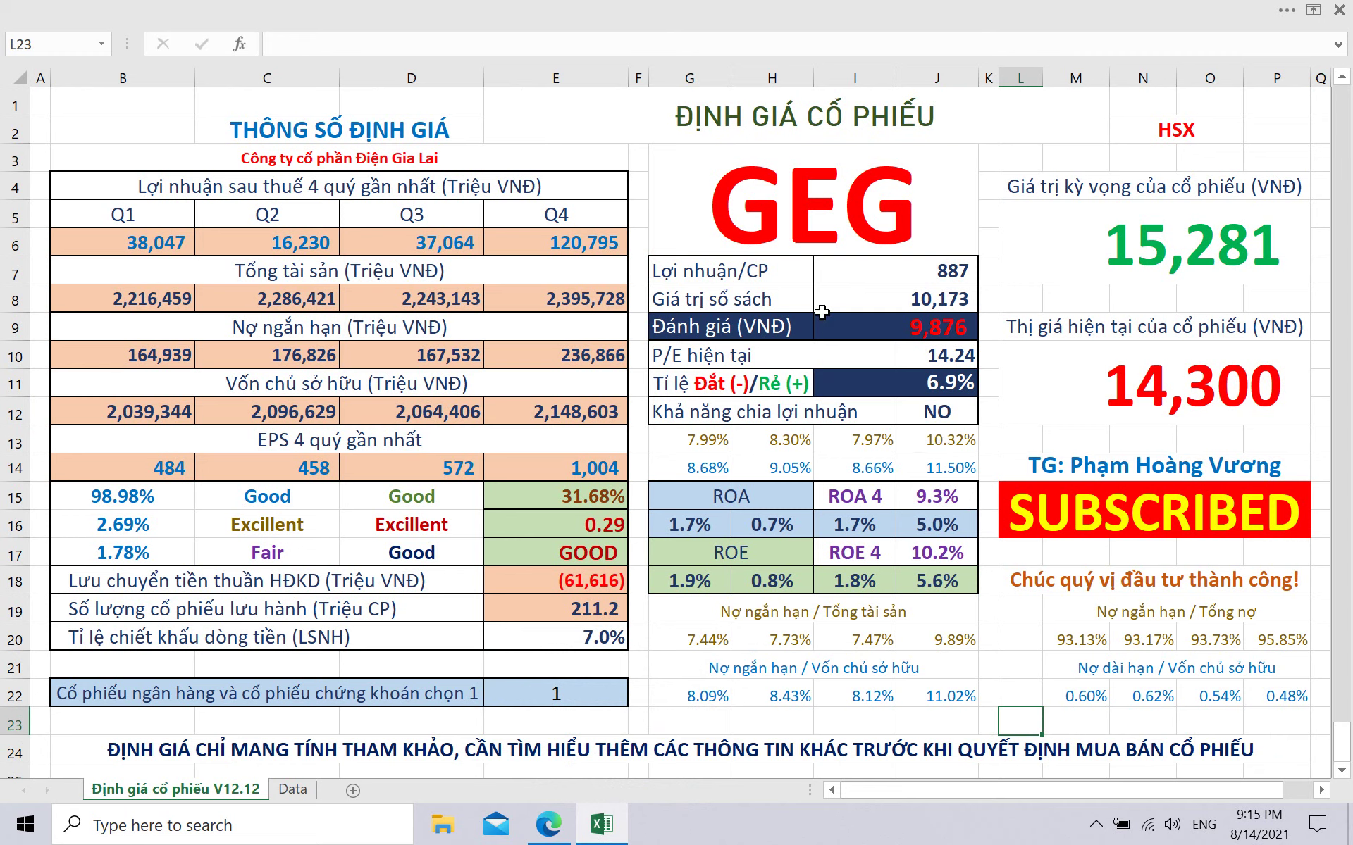
In the V12.12 workbook, set the stock ticker in G3 to APG and its current market price in L10 to 11,500 VNĐ.
click(815, 233)
text(APG)
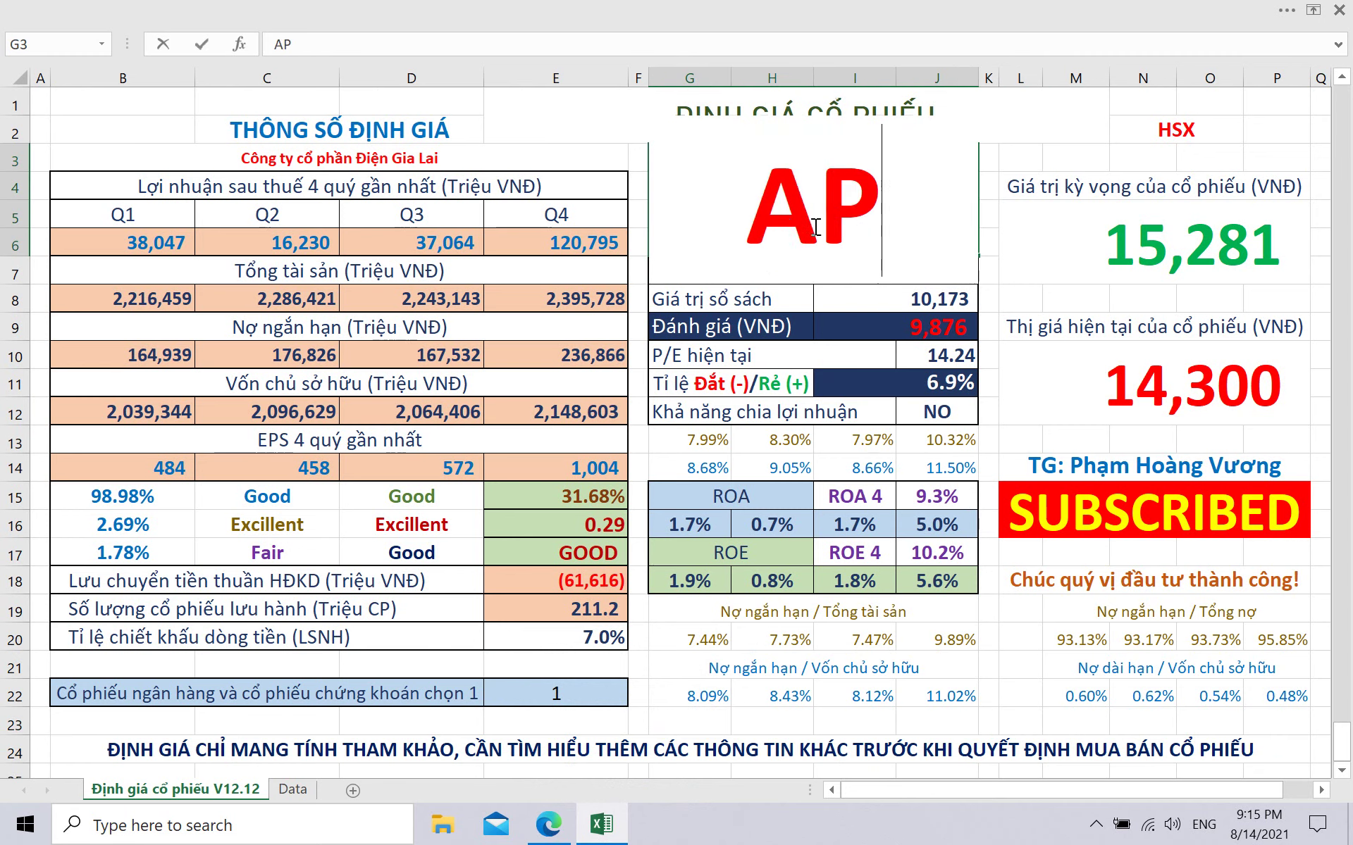
key(Return)
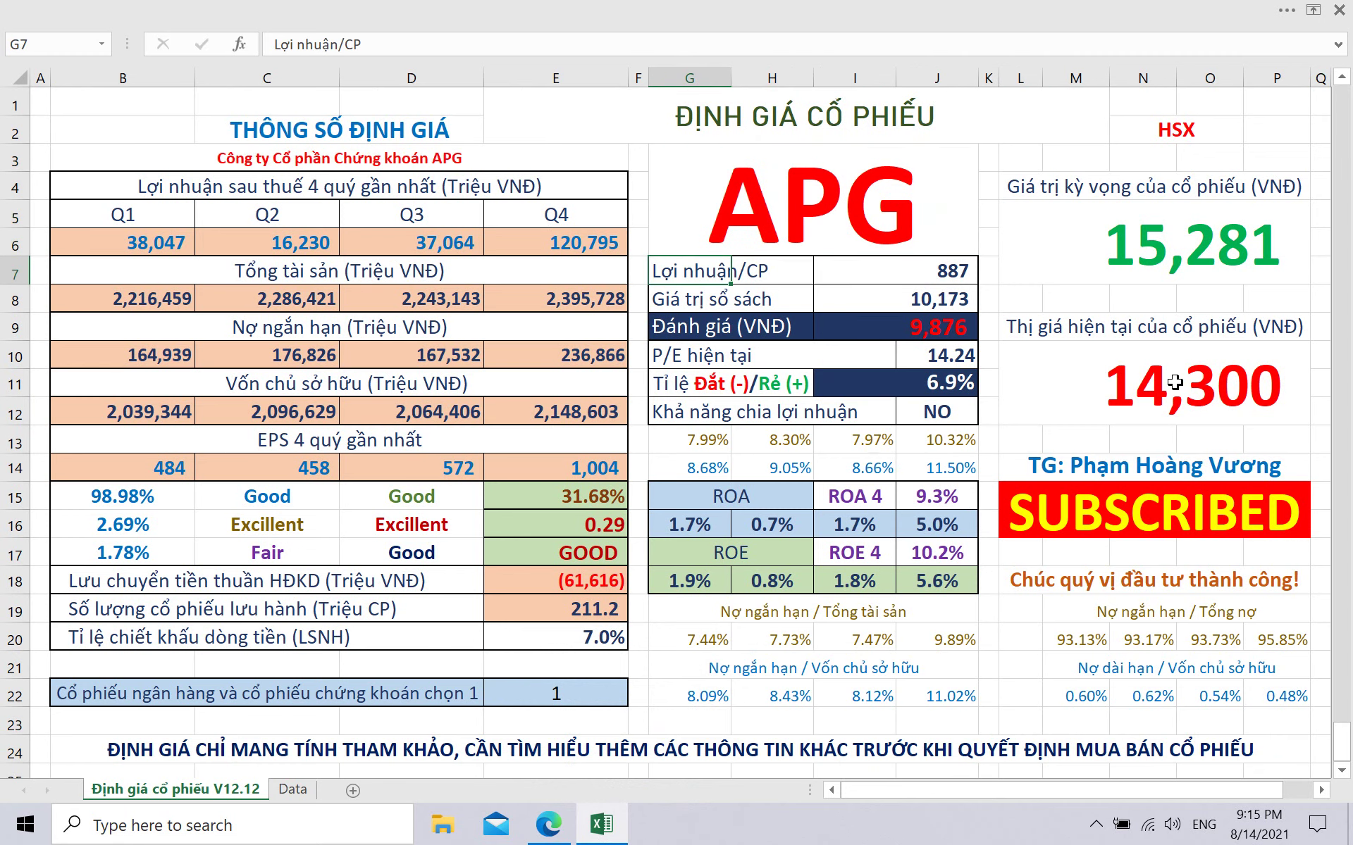
click(1175, 384)
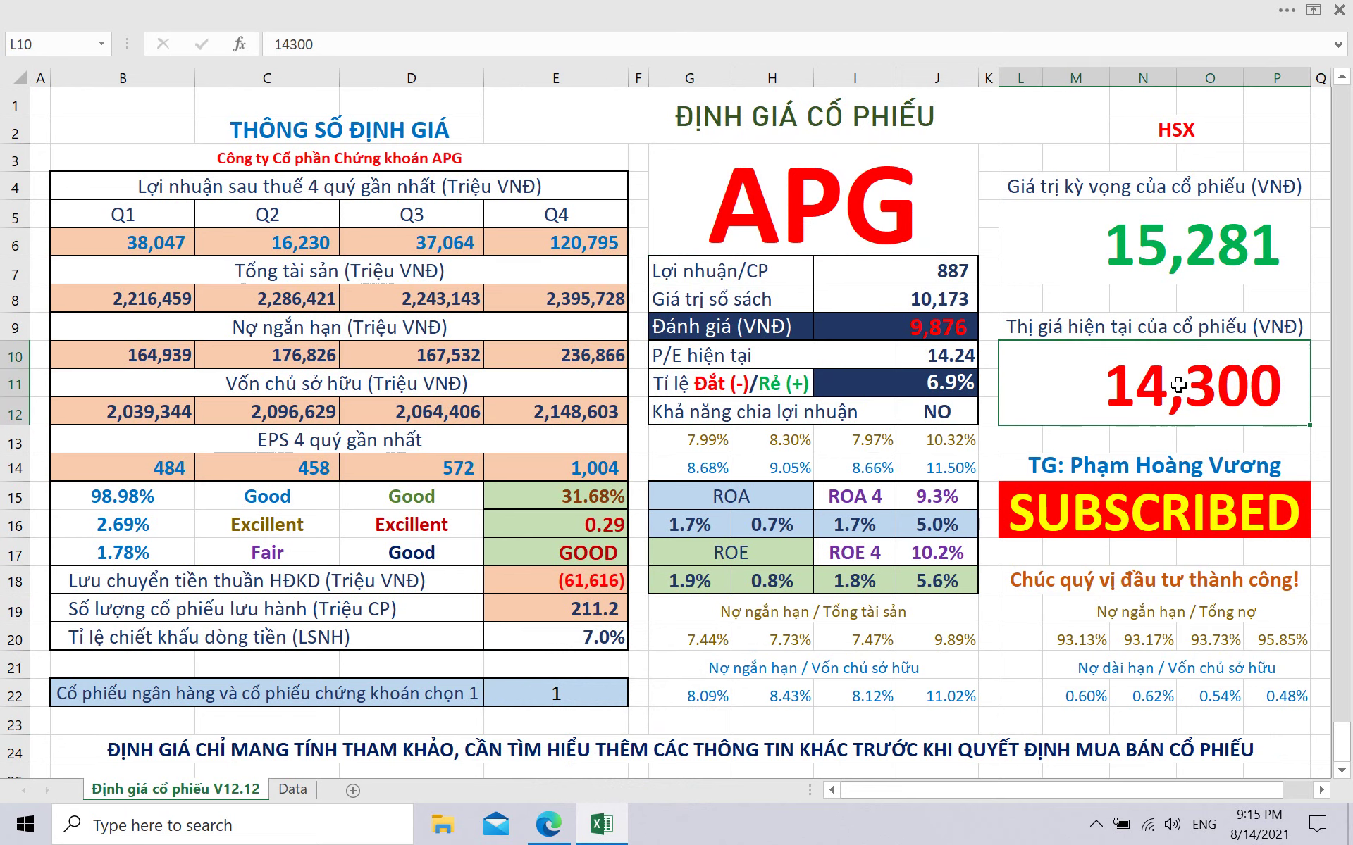
text(11)
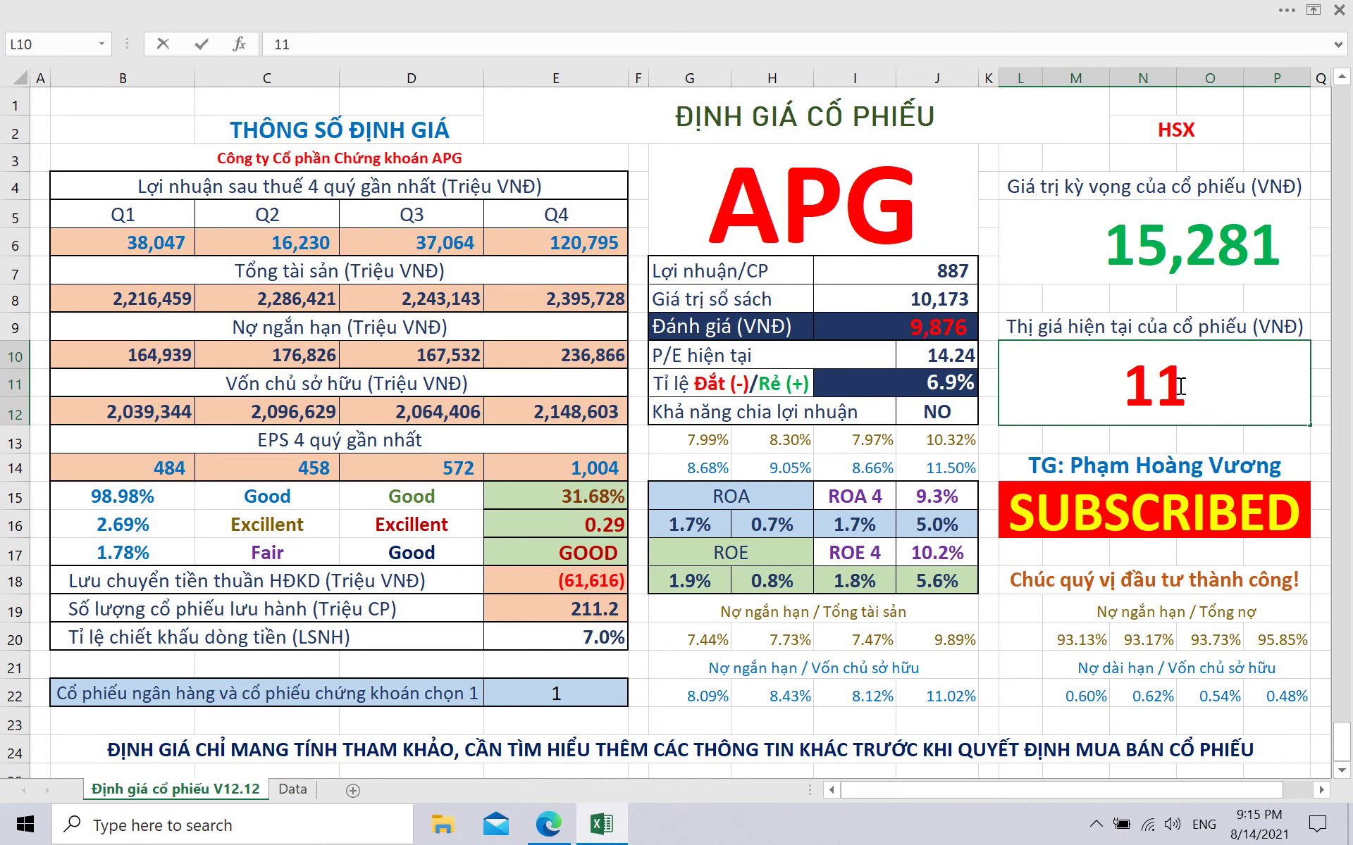
text(,500)
key(Return)
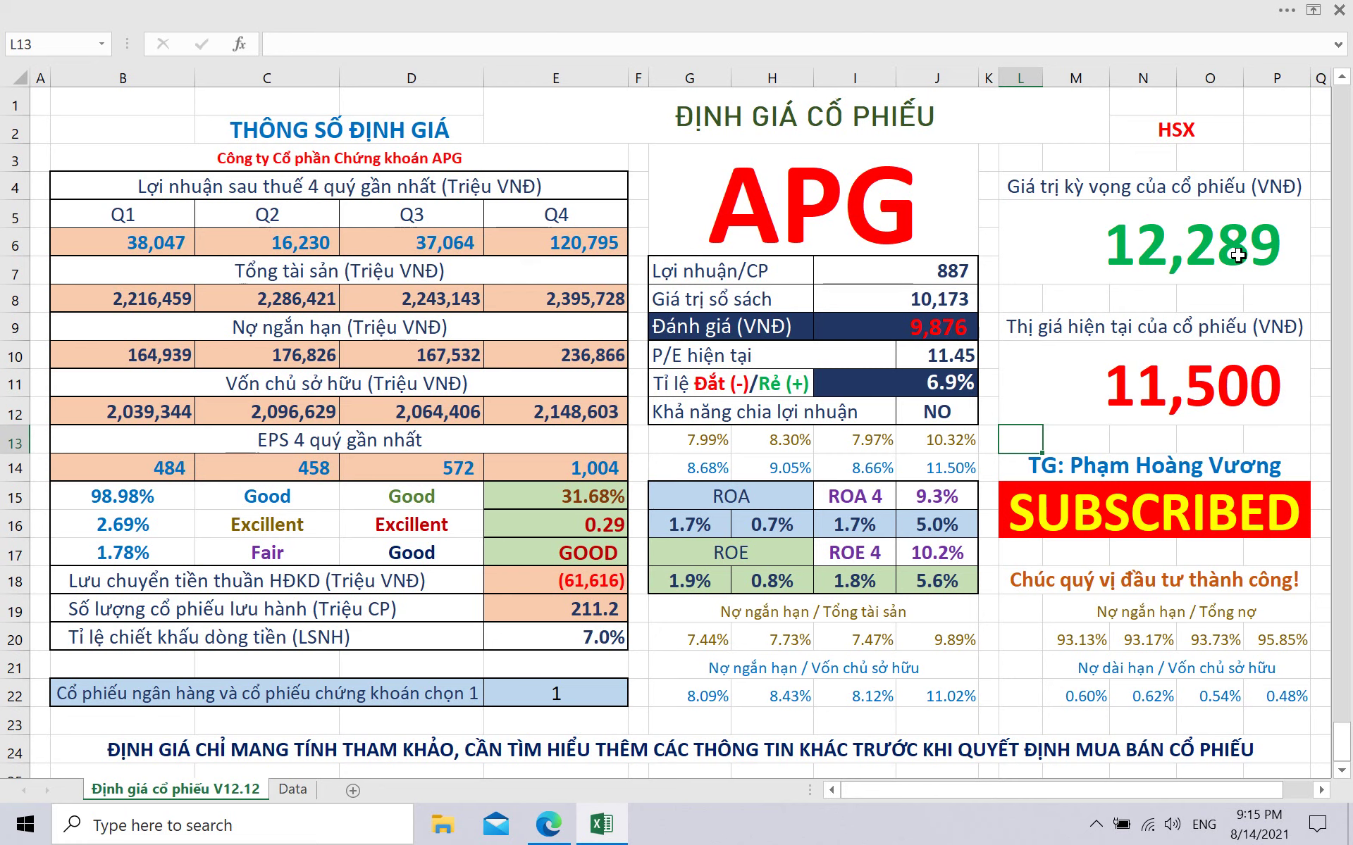
click(1239, 228)
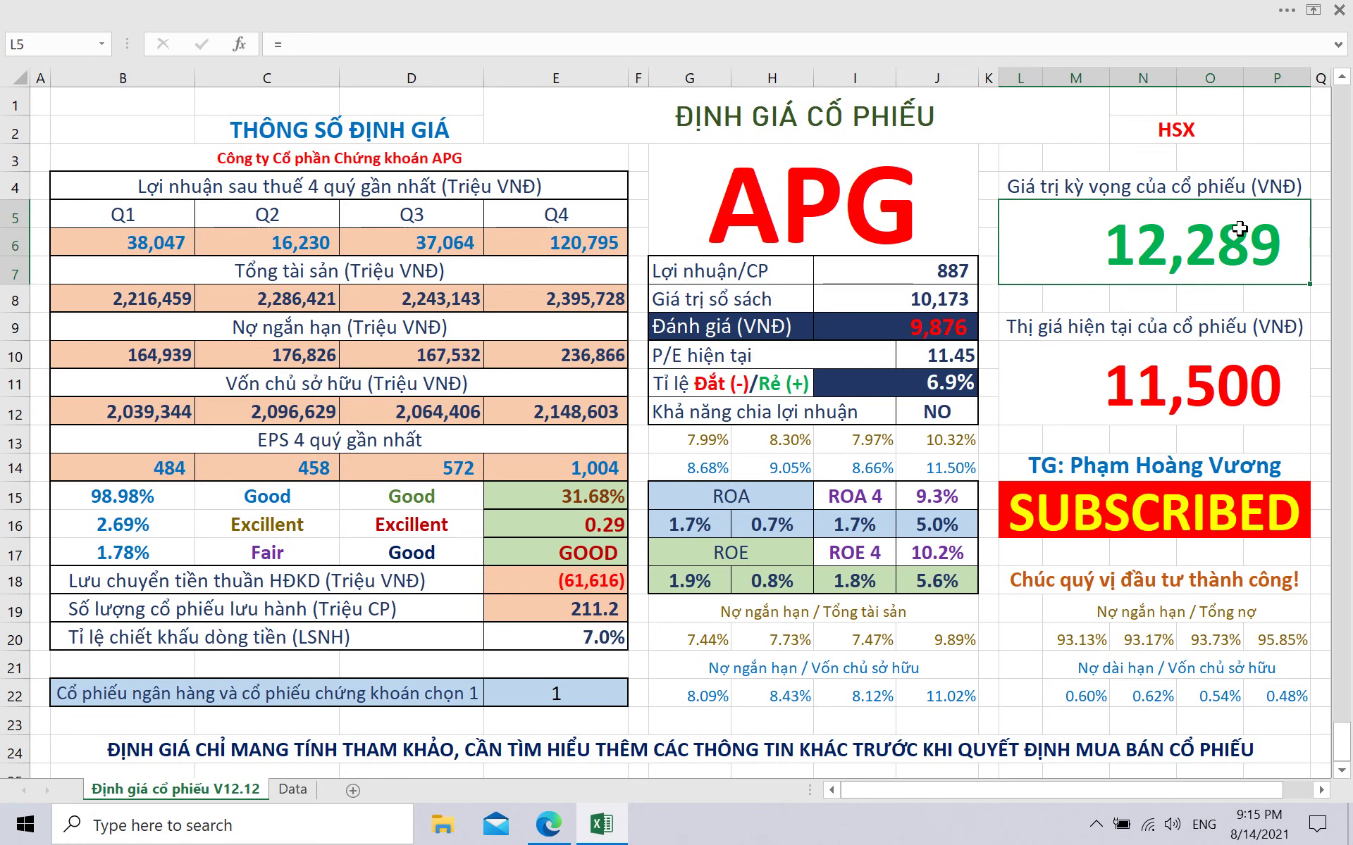
click(1008, 710)
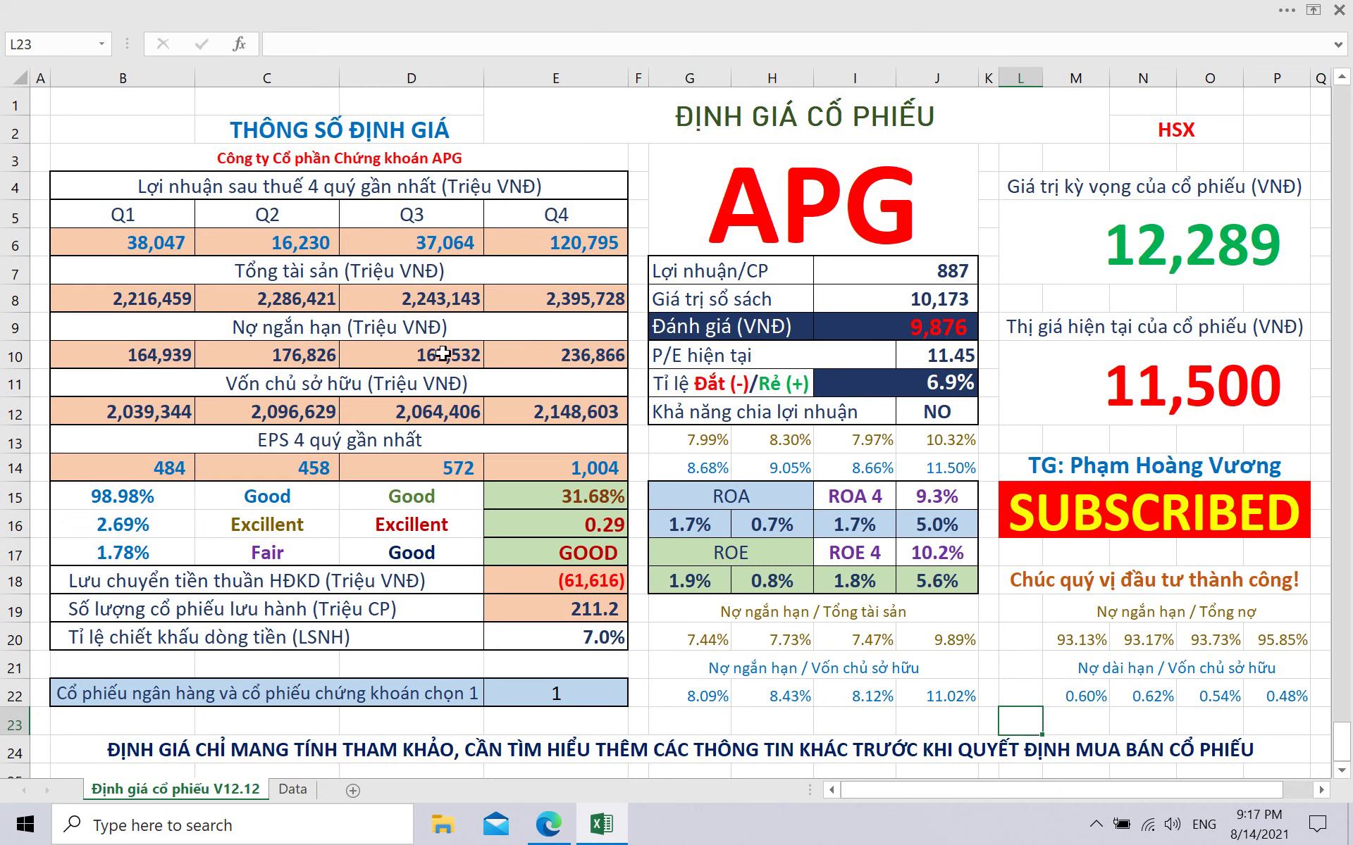
Select cell B6, switch to Edge and copy the four quarterly LNST của CĐ cty mẹ figures from the AGR page on Vietstock.
click(156, 255)
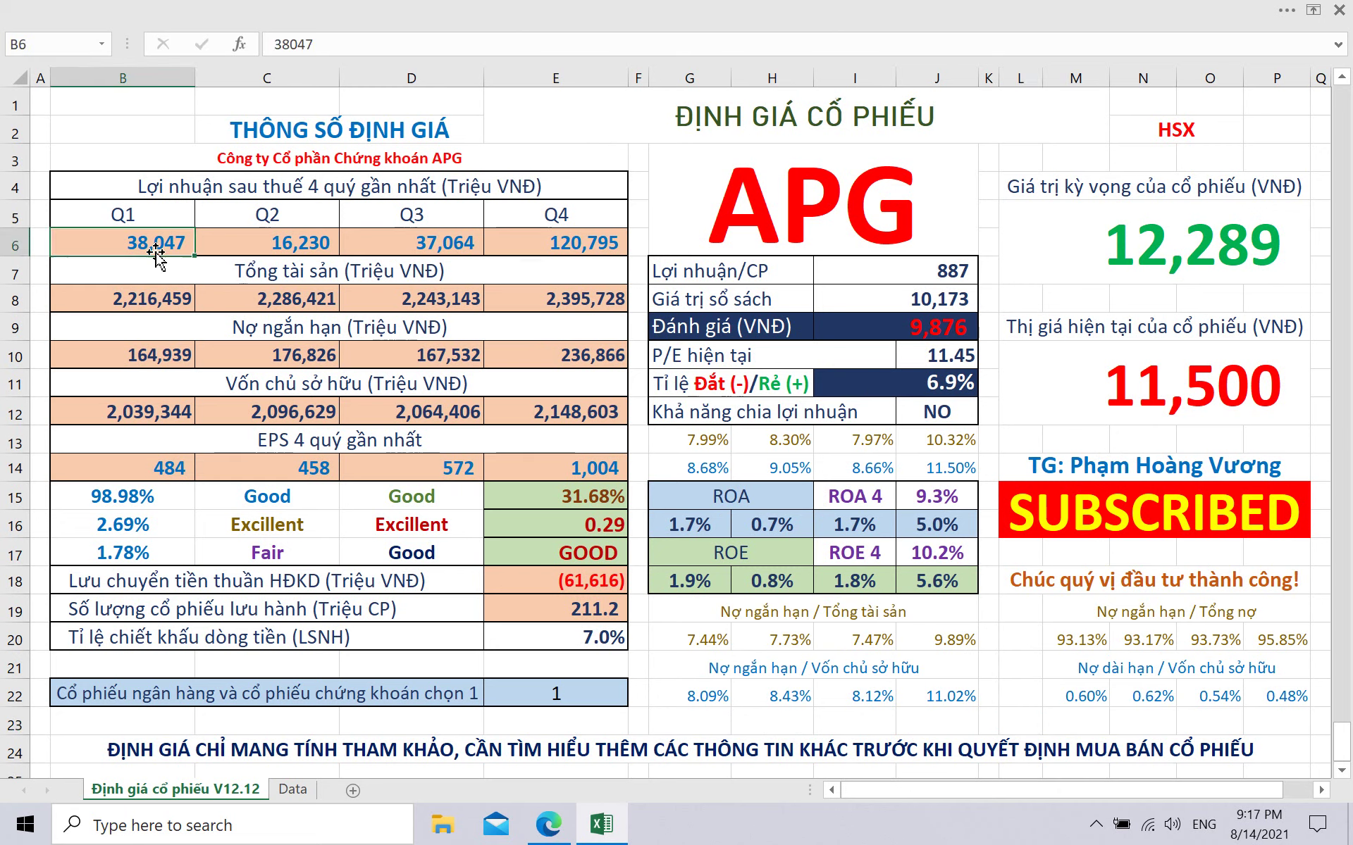
click(555, 832)
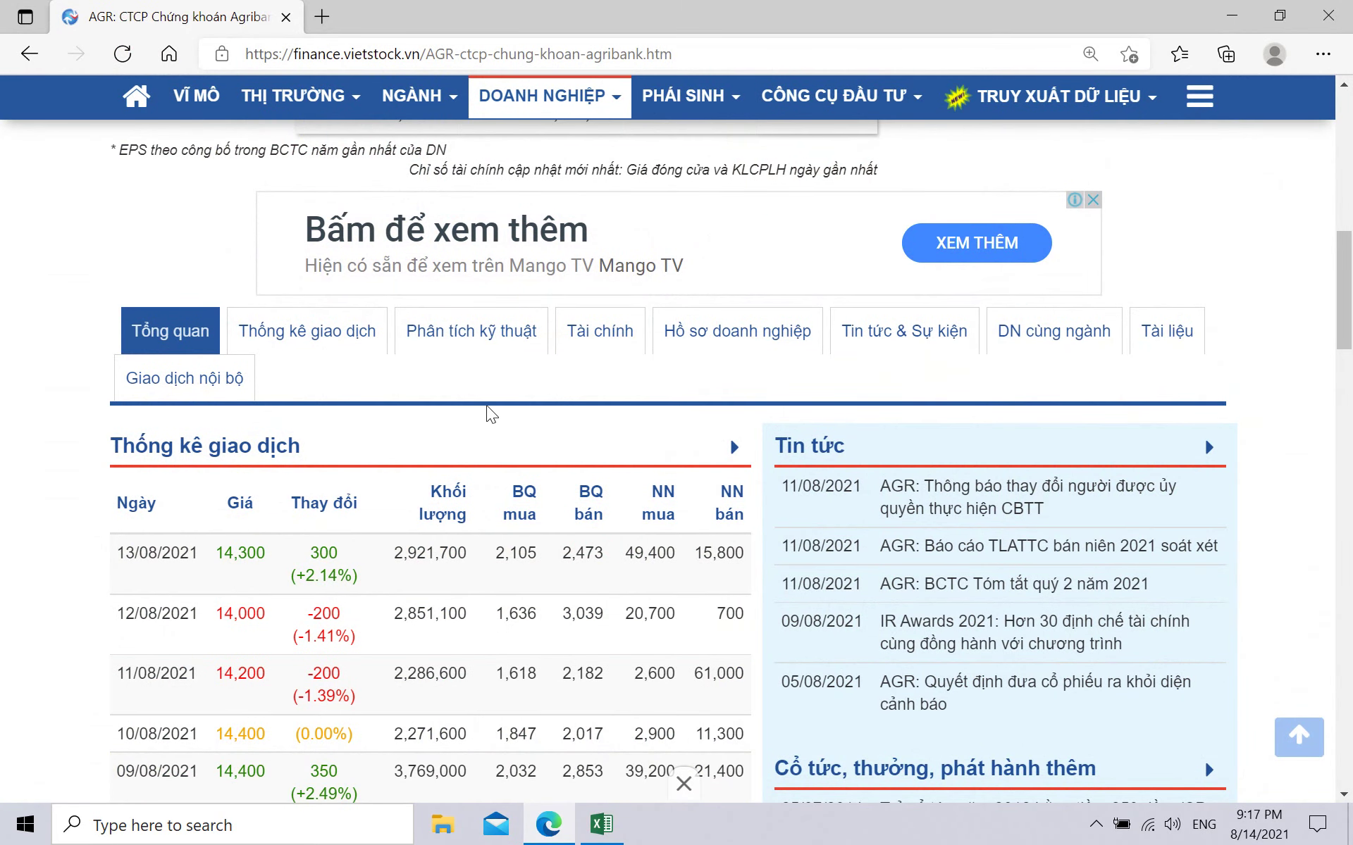
scroll(491, 414, up, 15)
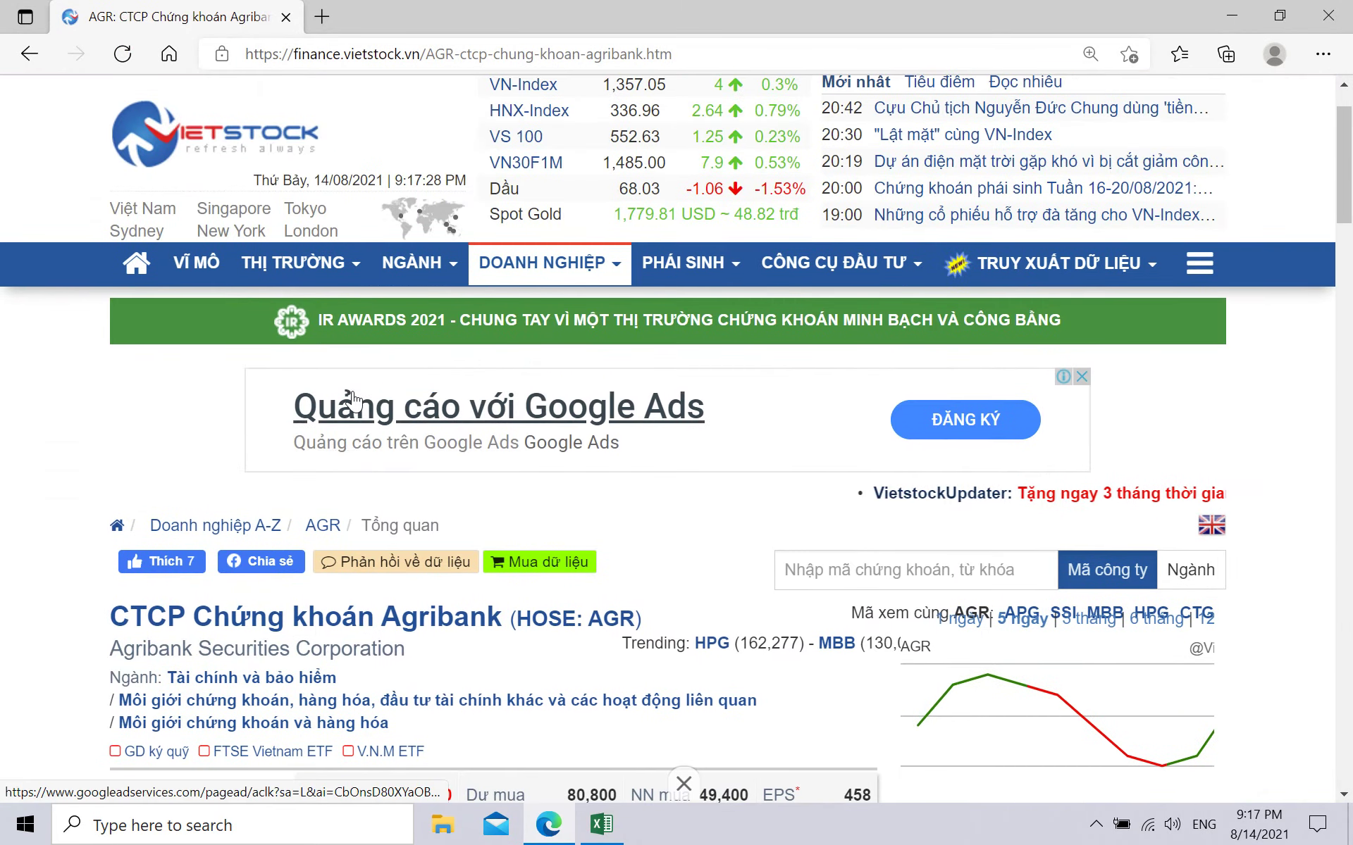
scroll(353, 400, down, 3)
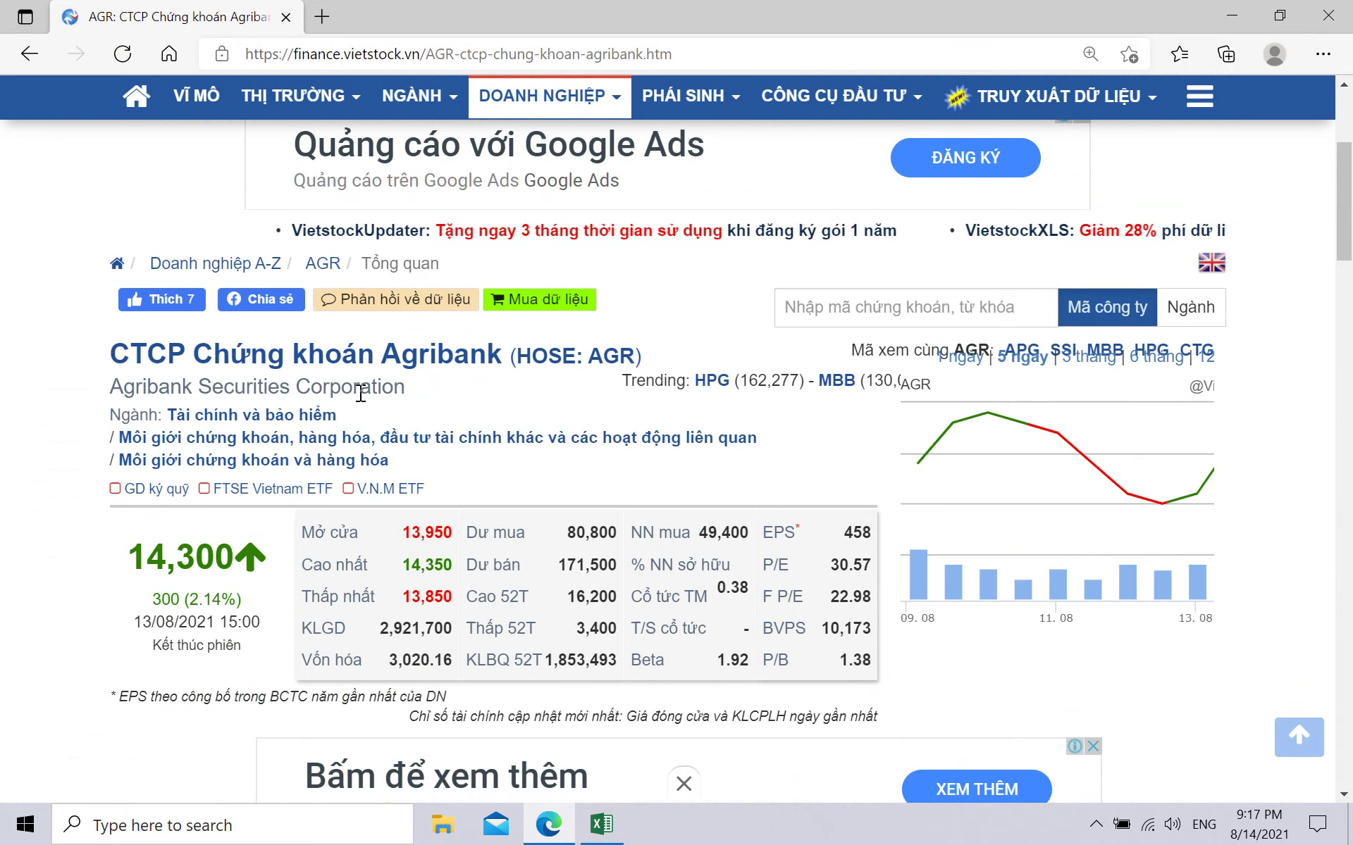
scroll(262, 477, down, 2)
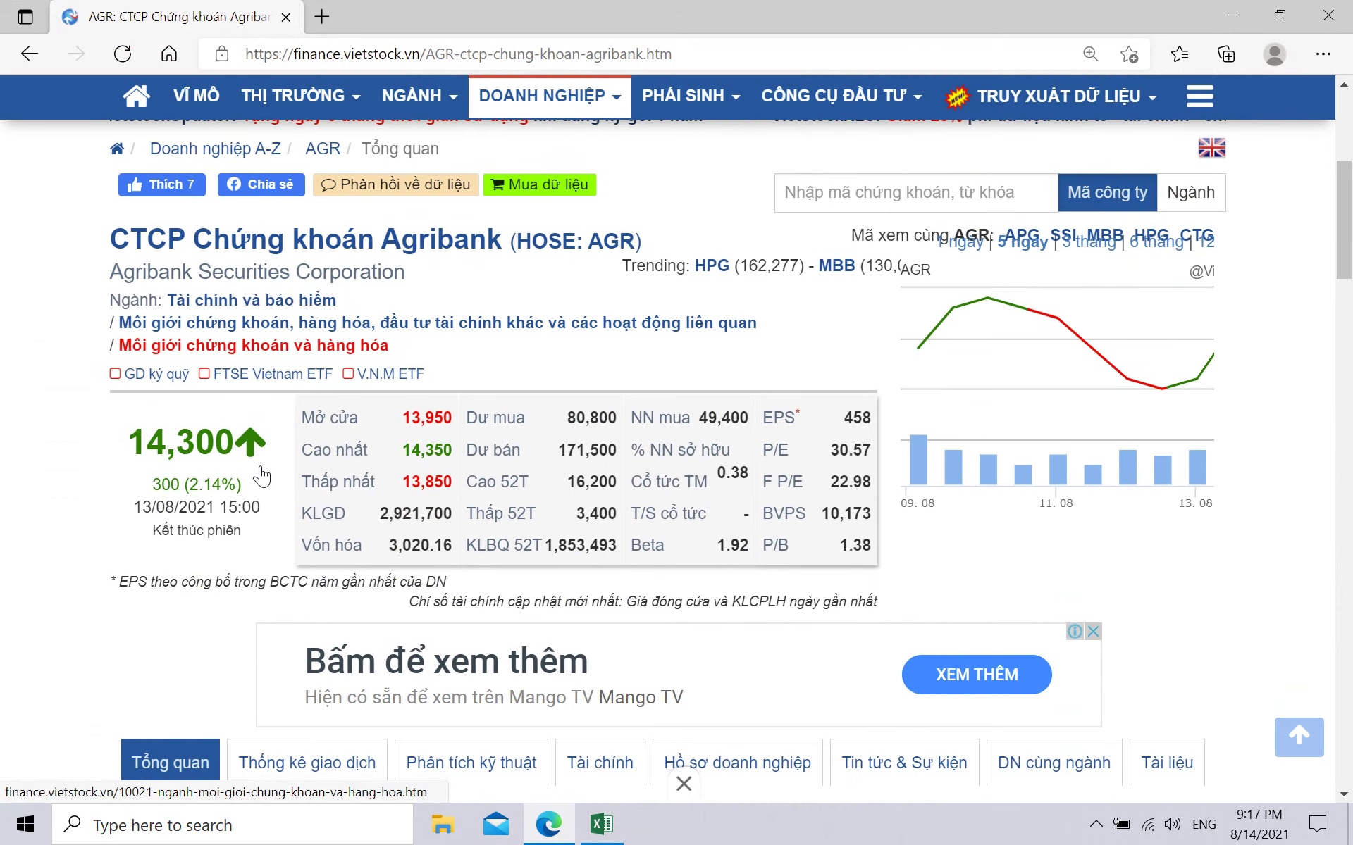
scroll(432, 557, down, 15)
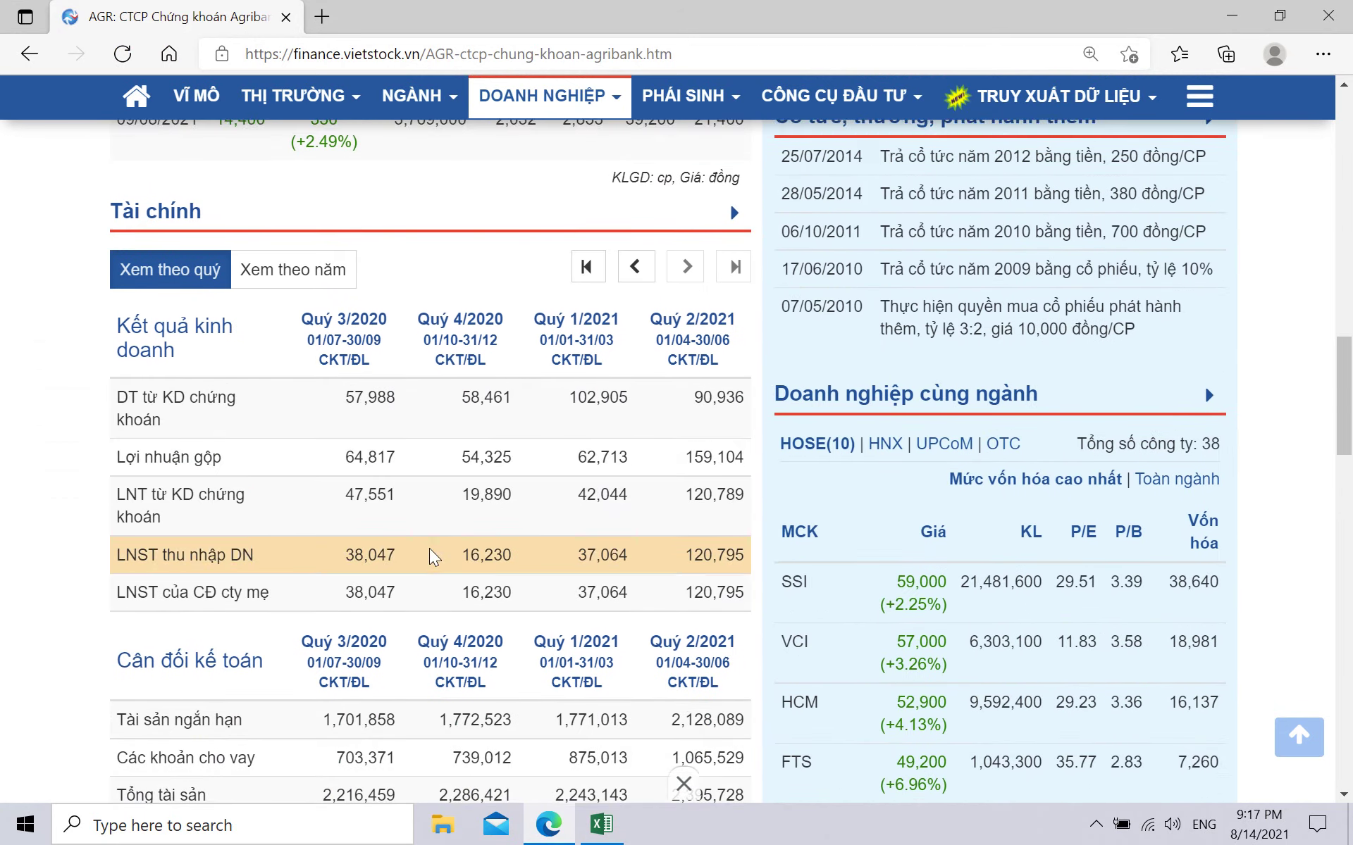
scroll(432, 557, down, 4)
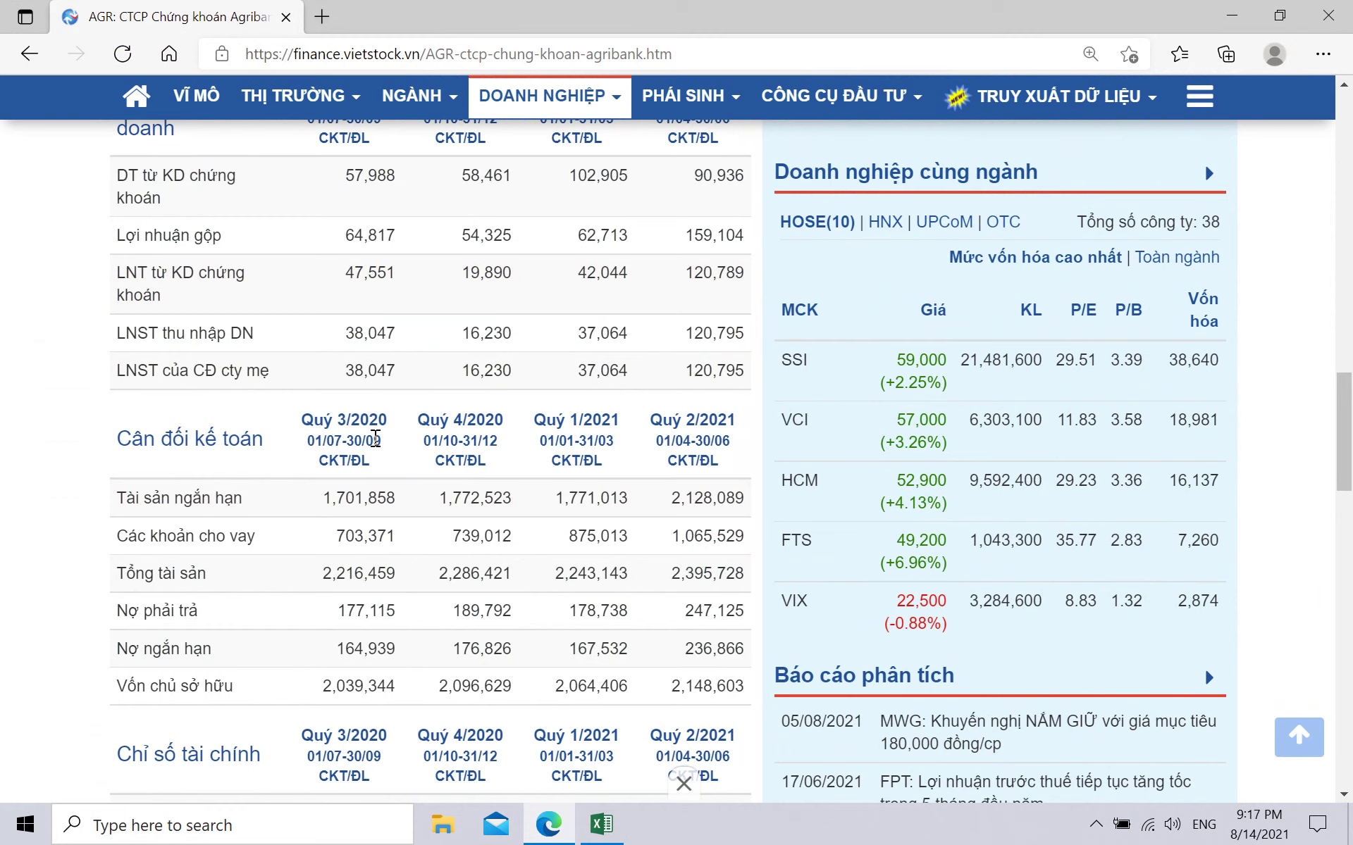
scroll(326, 386, up, 2)
scroll(325, 386, down, 4)
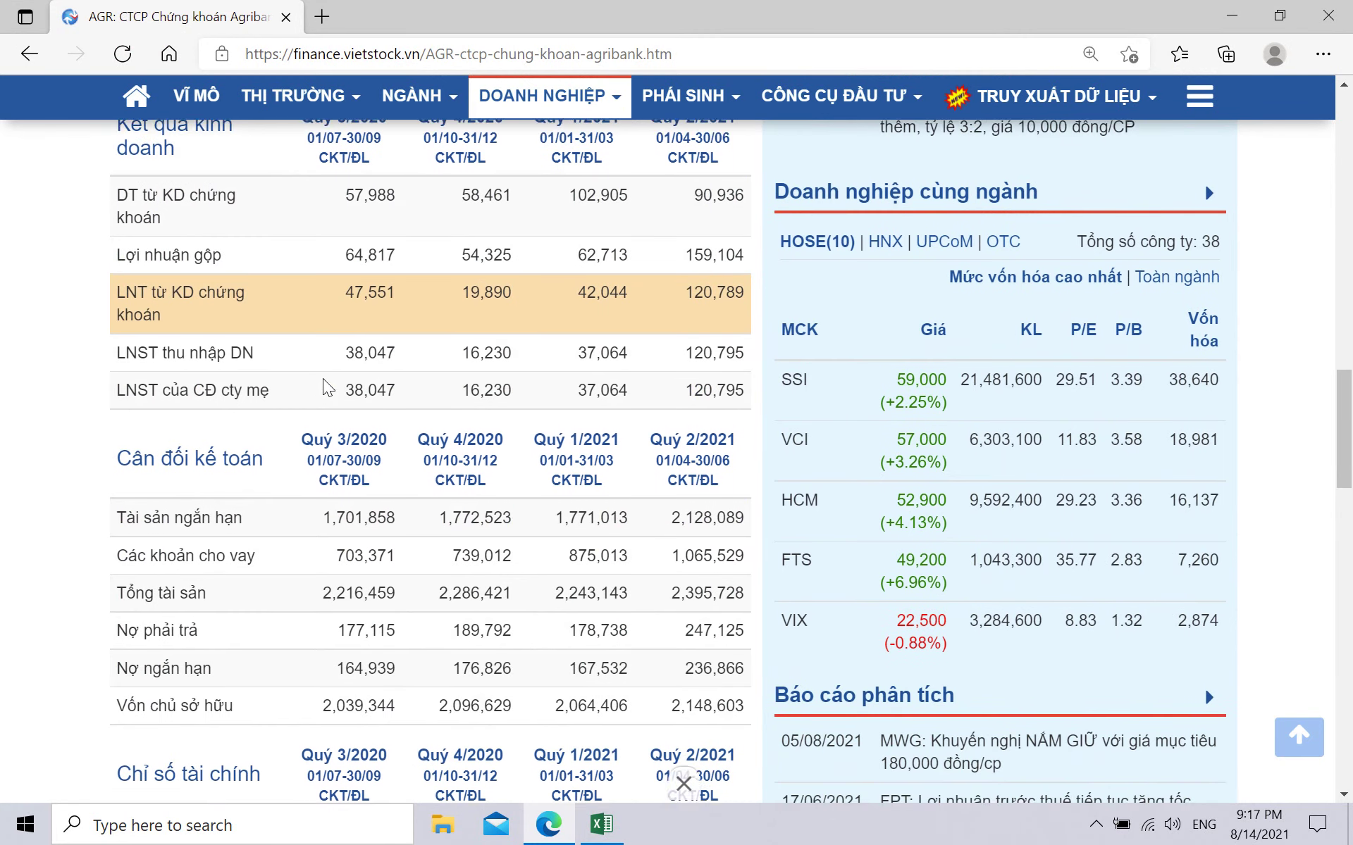
scroll(325, 386, down, 4)
scroll(325, 386, up, 4)
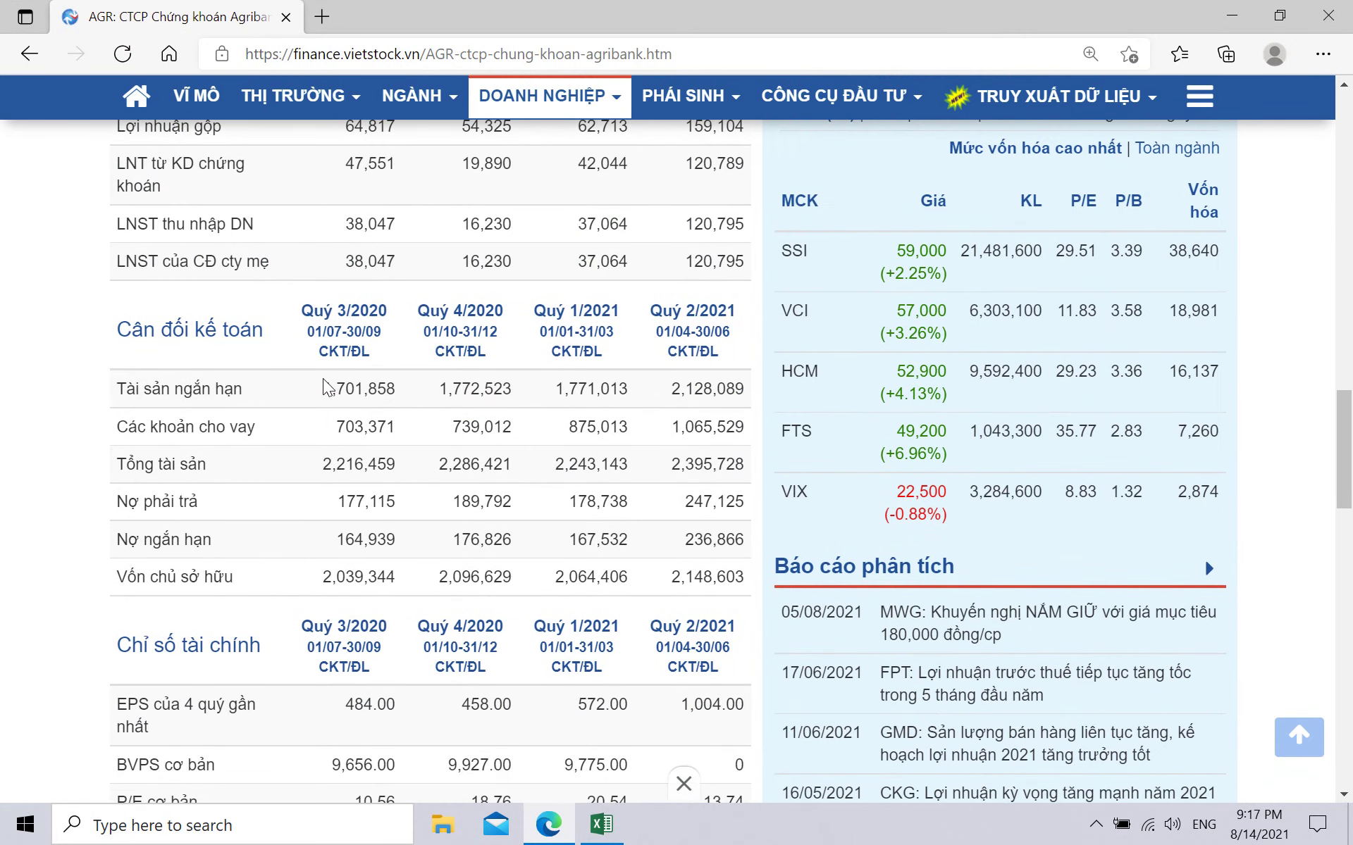
drag(342, 261, 747, 266)
key(ctrl+c)
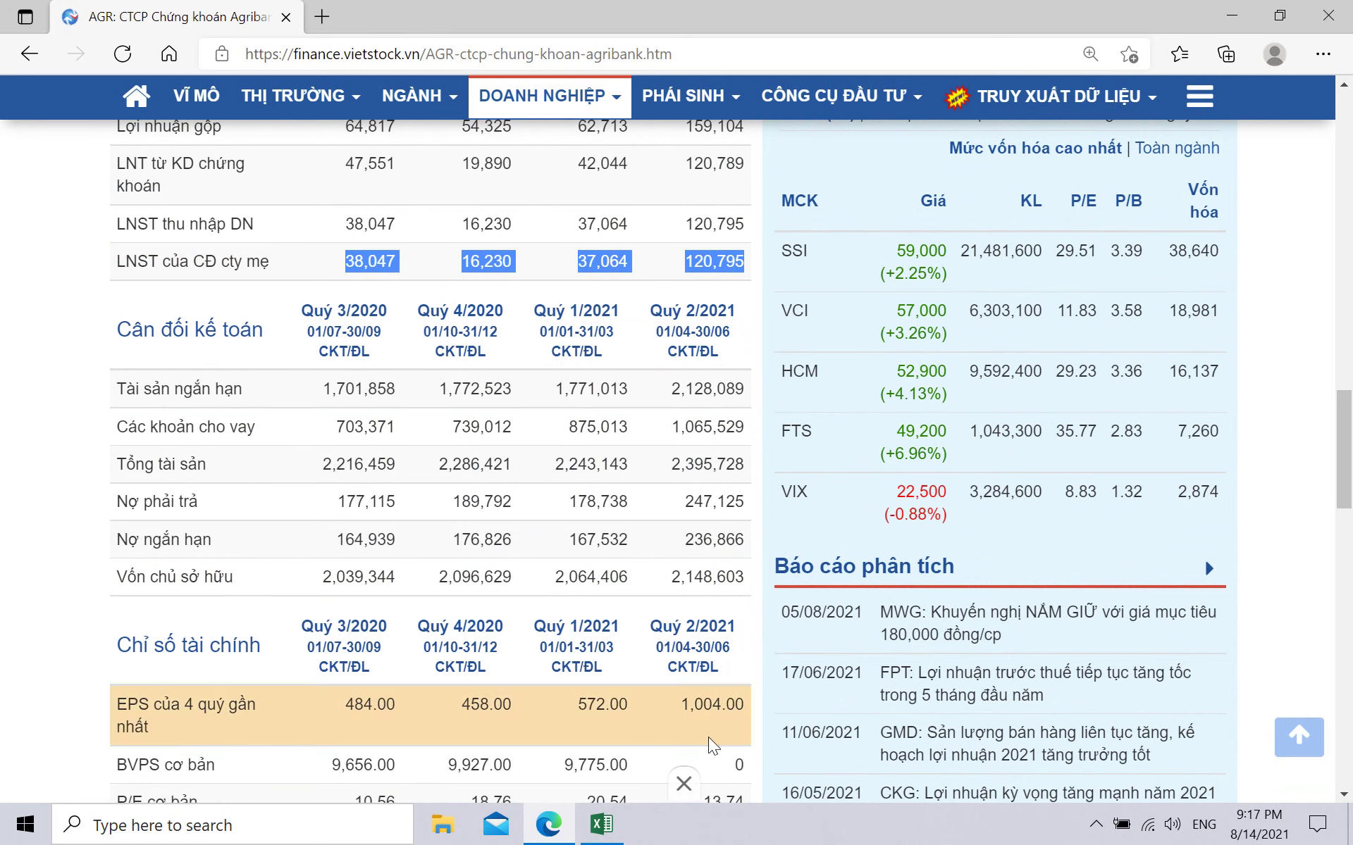
Return to the V12.12 workbook in Excel and paste the copied quarterly profits into the after-tax profit row starting at B6.
click(601, 824)
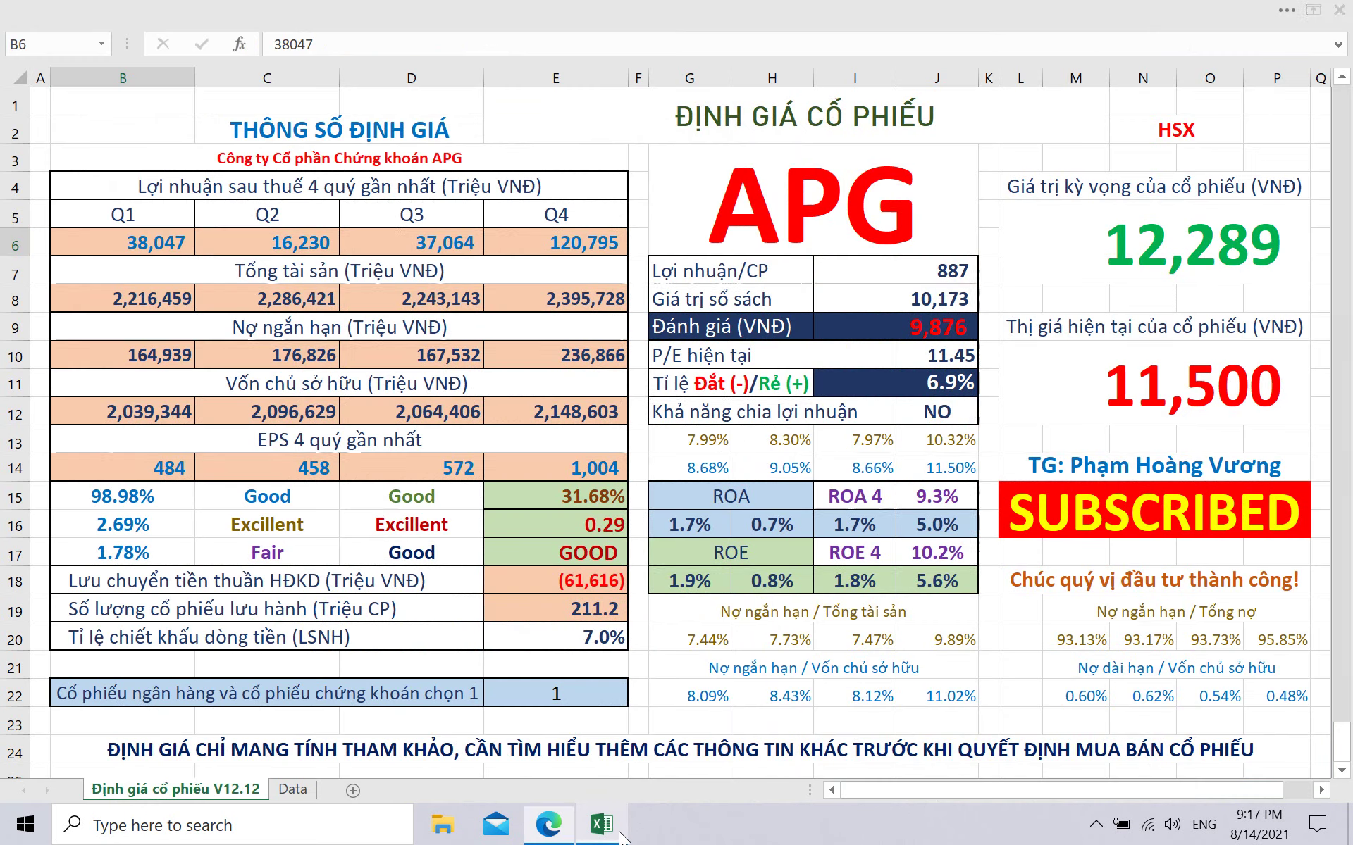
right_click(154, 243)
click(238, 315)
Copy the four quarterly Tổng tài sản figures from the AGR page in Edge into the total assets row of the Excel workbook, starting at B8.
click(168, 298)
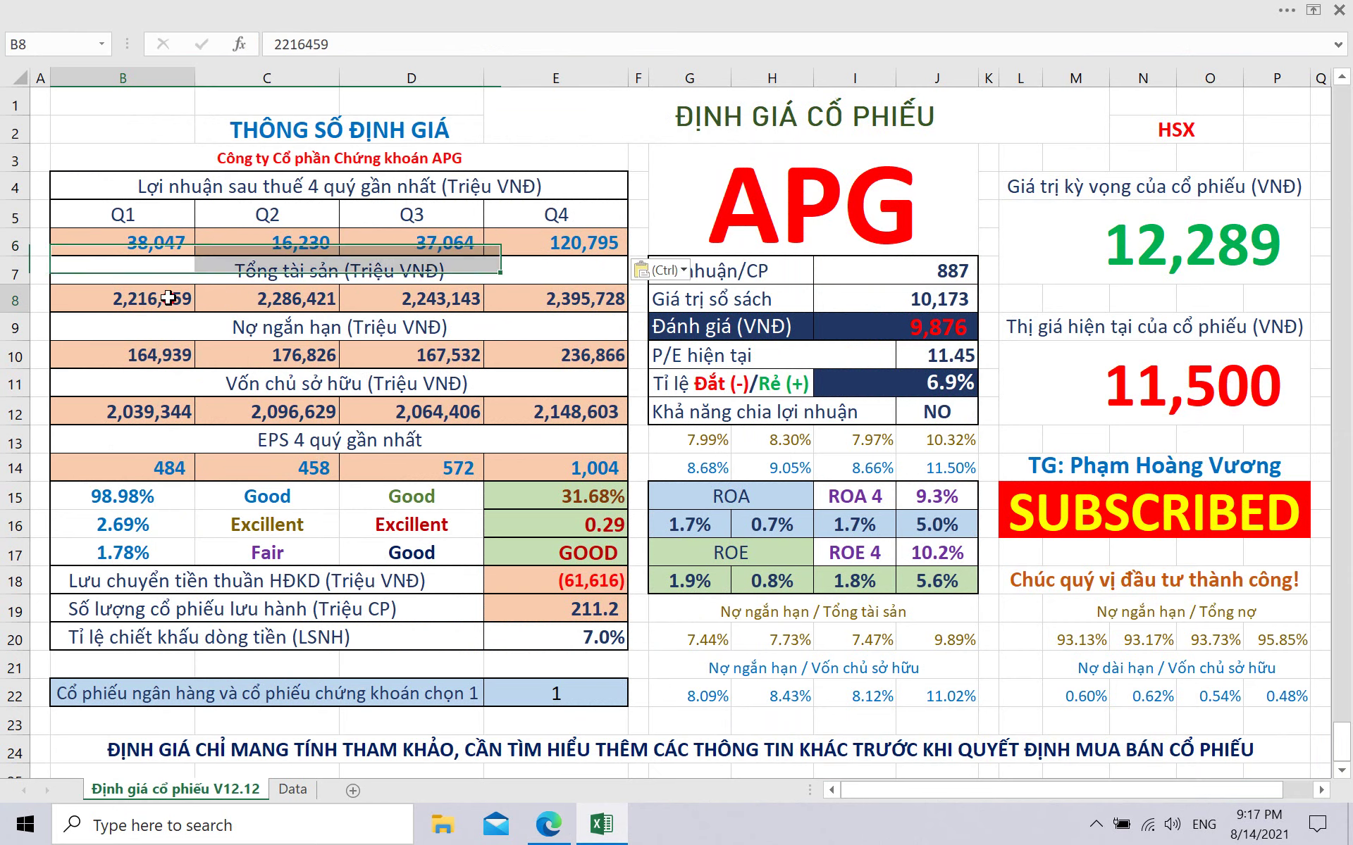
click(549, 824)
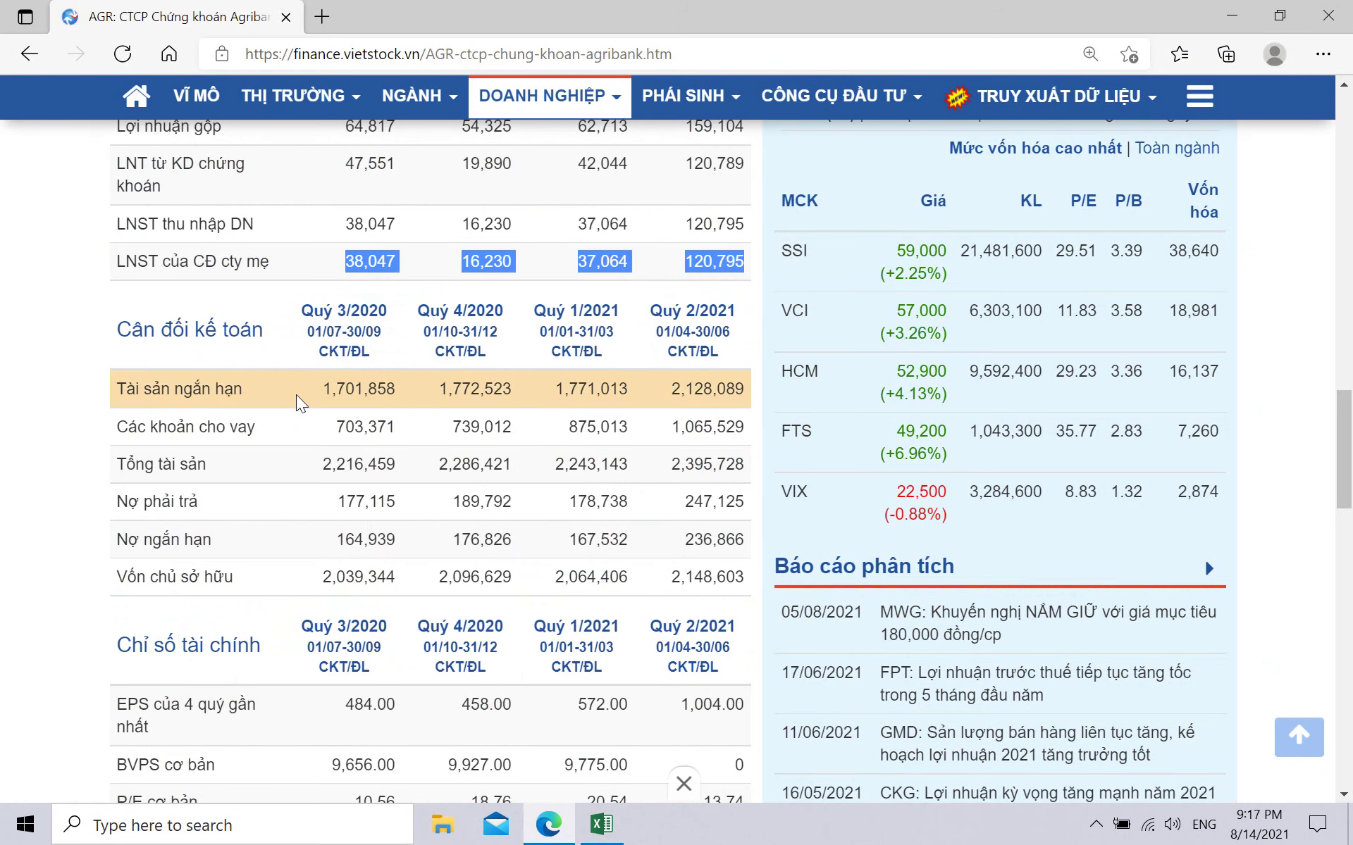
drag(323, 465, 747, 466)
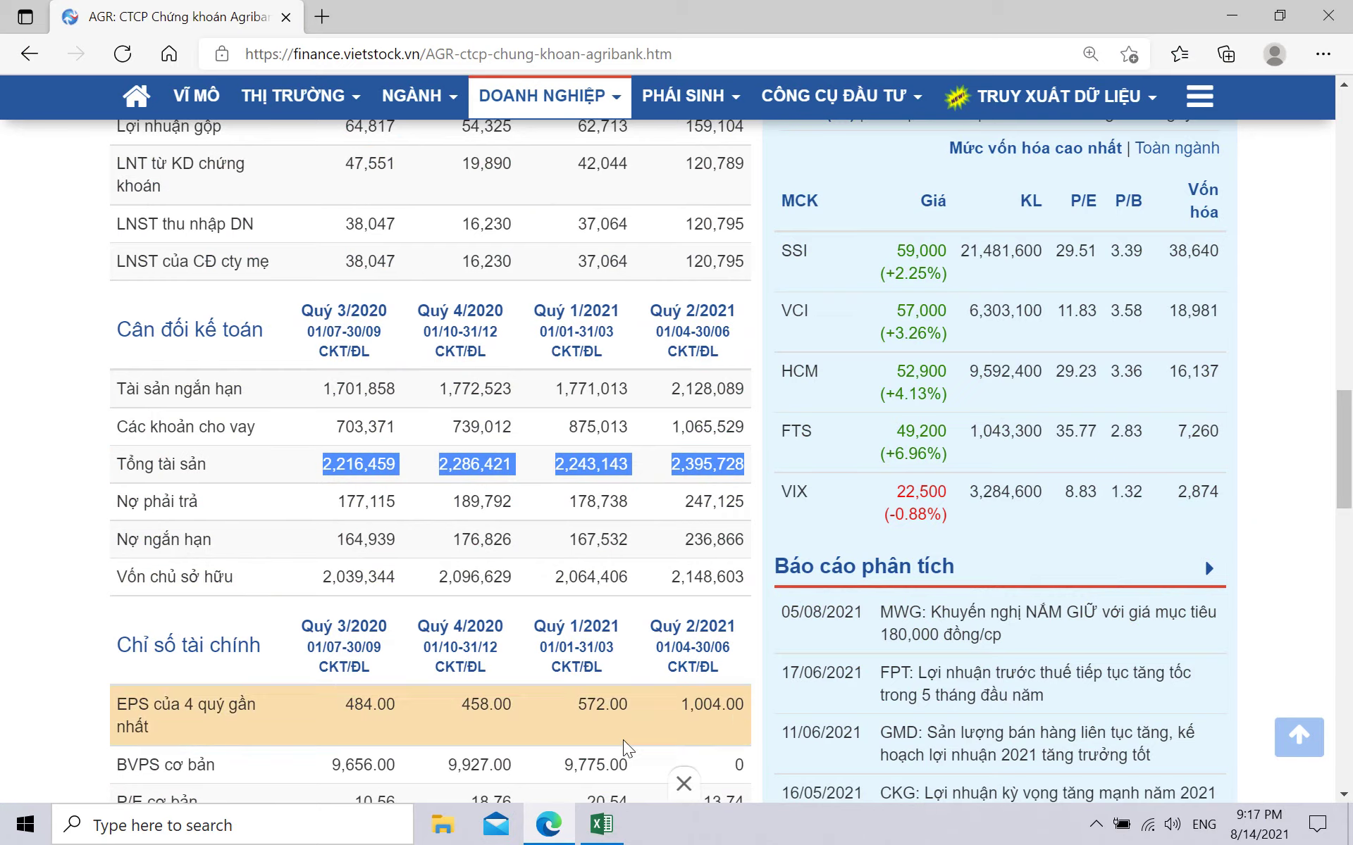
click(601, 824)
right_click(157, 301)
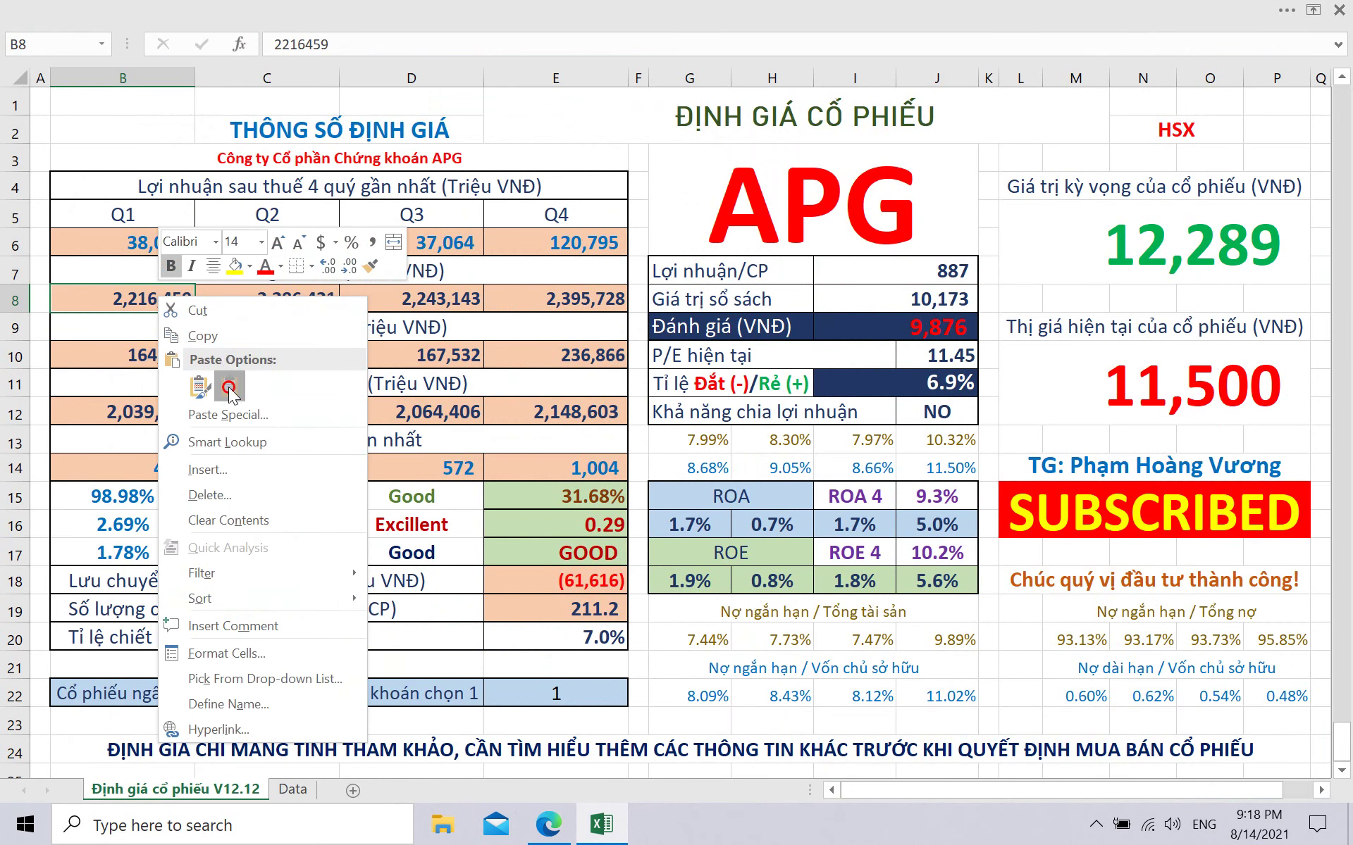
click(224, 317)
Copy the four quarterly Nợ ngắn hạn figures from the AGR page in Edge into the workbook's short-term debt row in Excel, starting at B10.
key(Down)
key(Down)
click(549, 824)
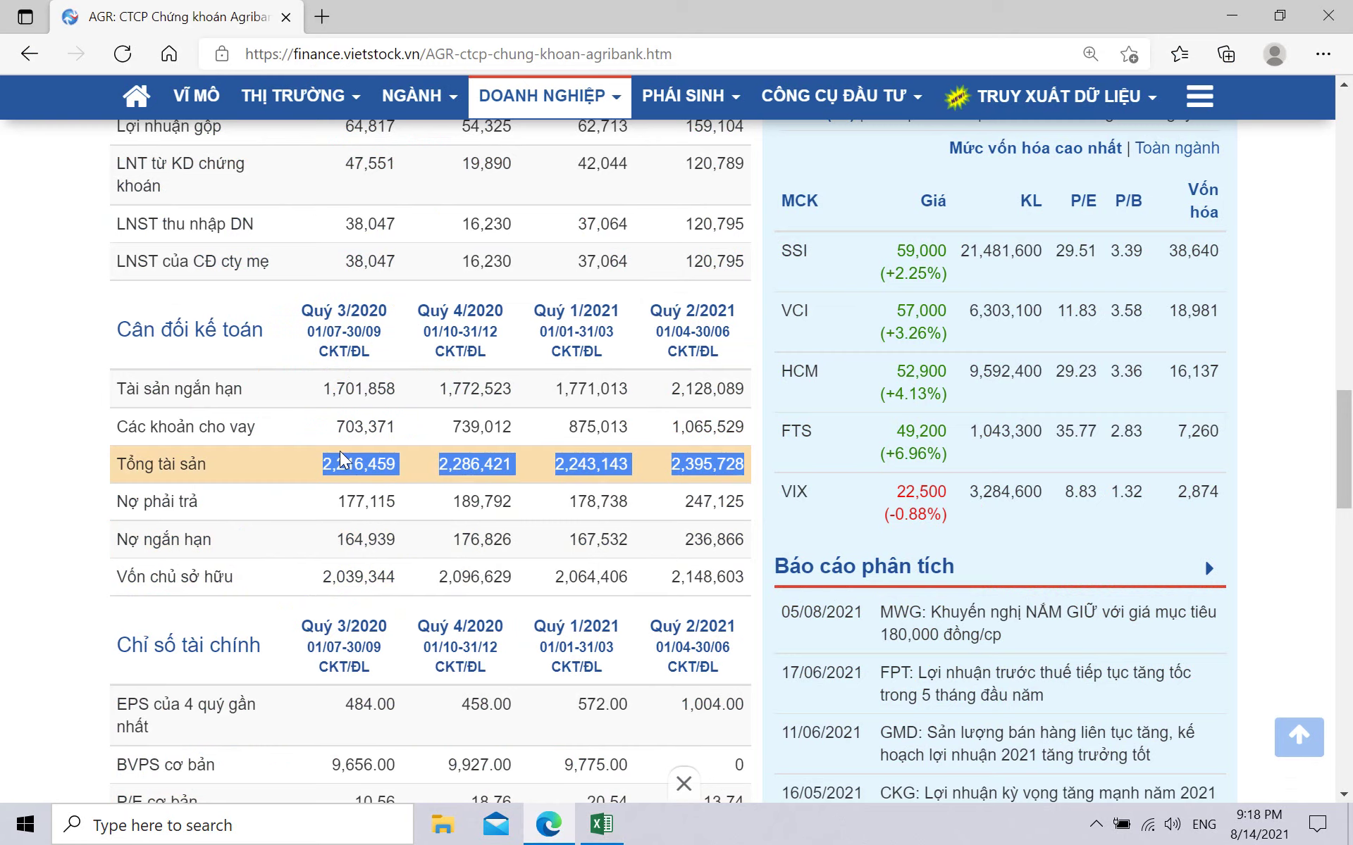
drag(338, 537, 736, 543)
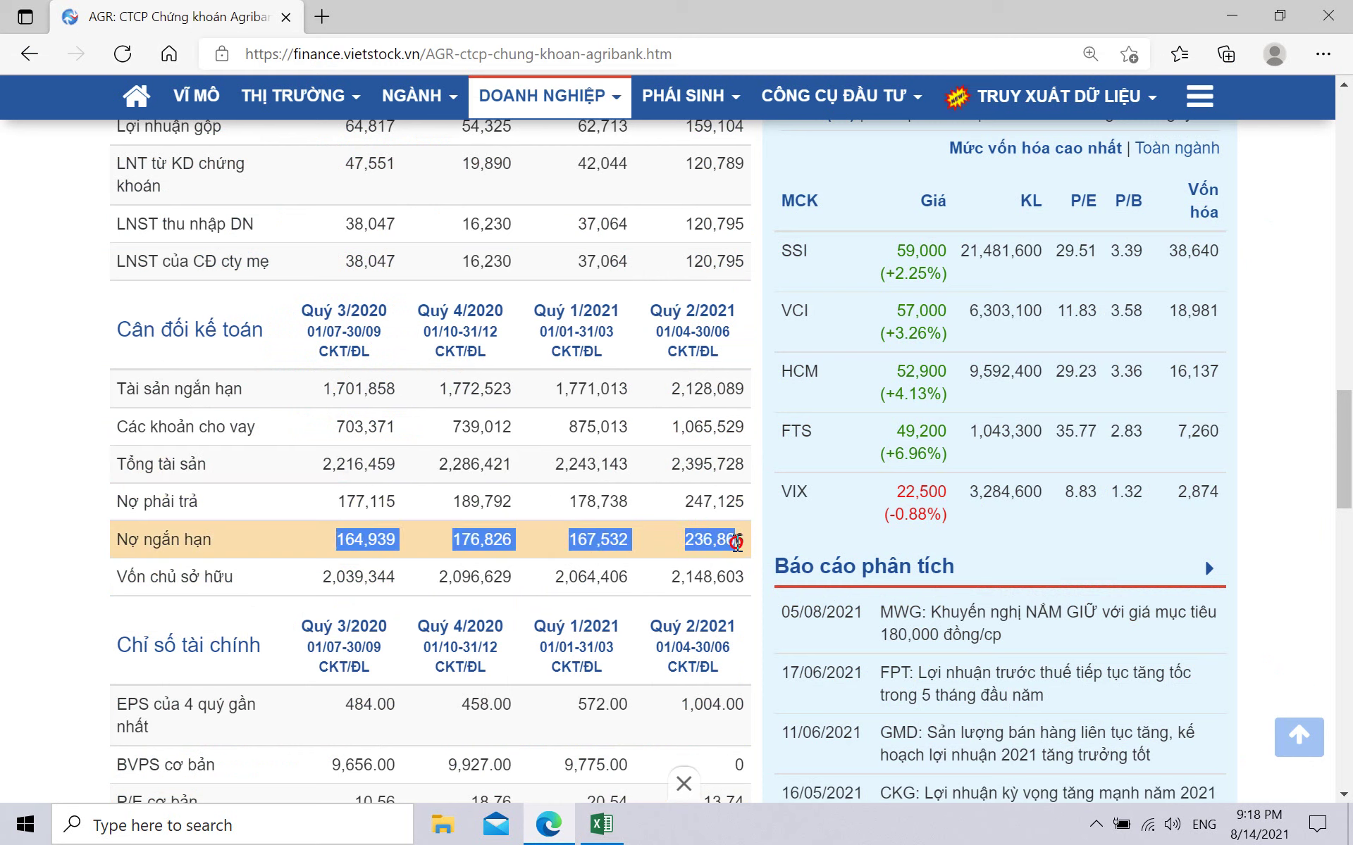
click(601, 825)
right_click(157, 362)
click(215, 358)
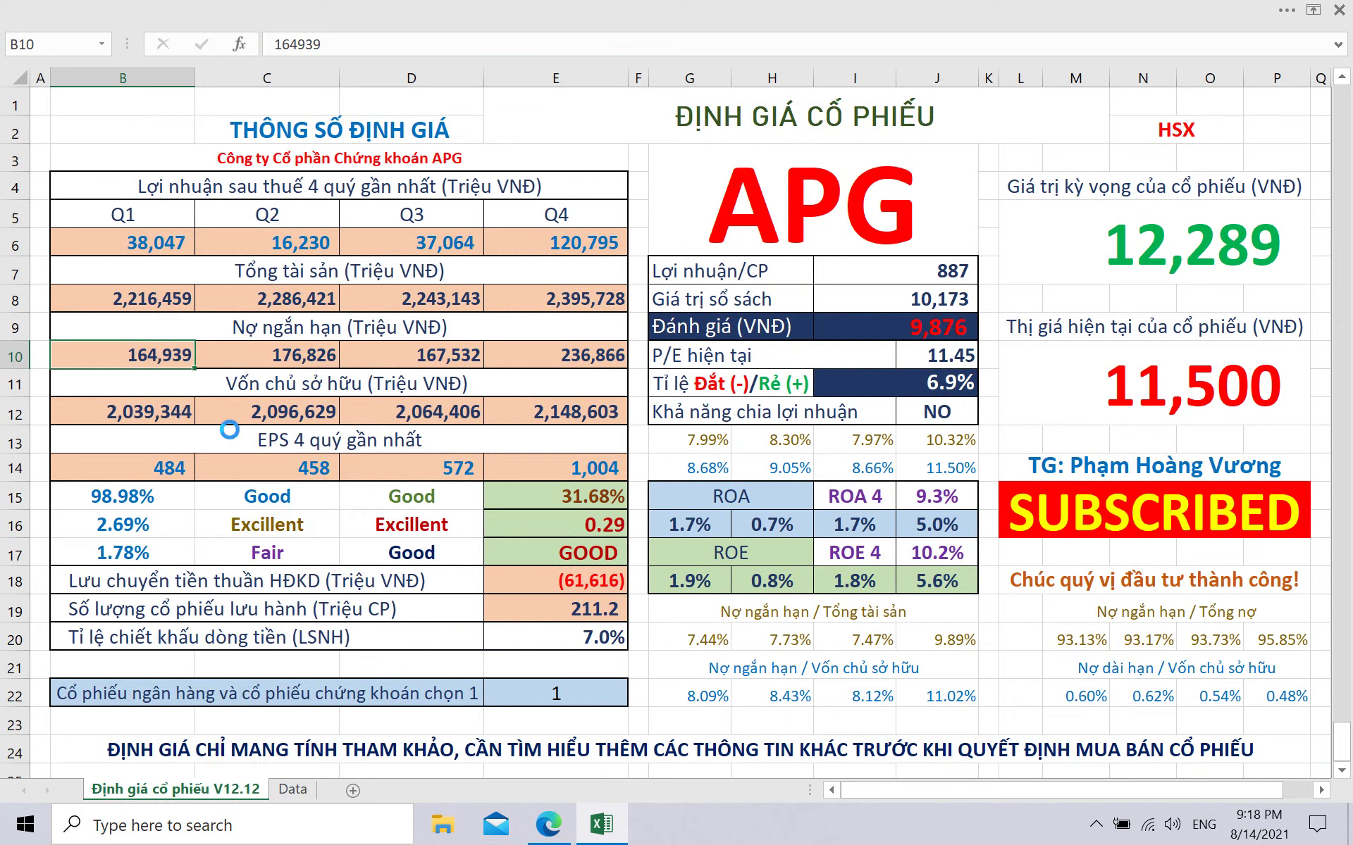
Copy the four quarterly Vốn chủ sở hữu figures from the AGR page in Edge into the workbook's equity row in Excel, starting at B12.
click(180, 412)
click(548, 825)
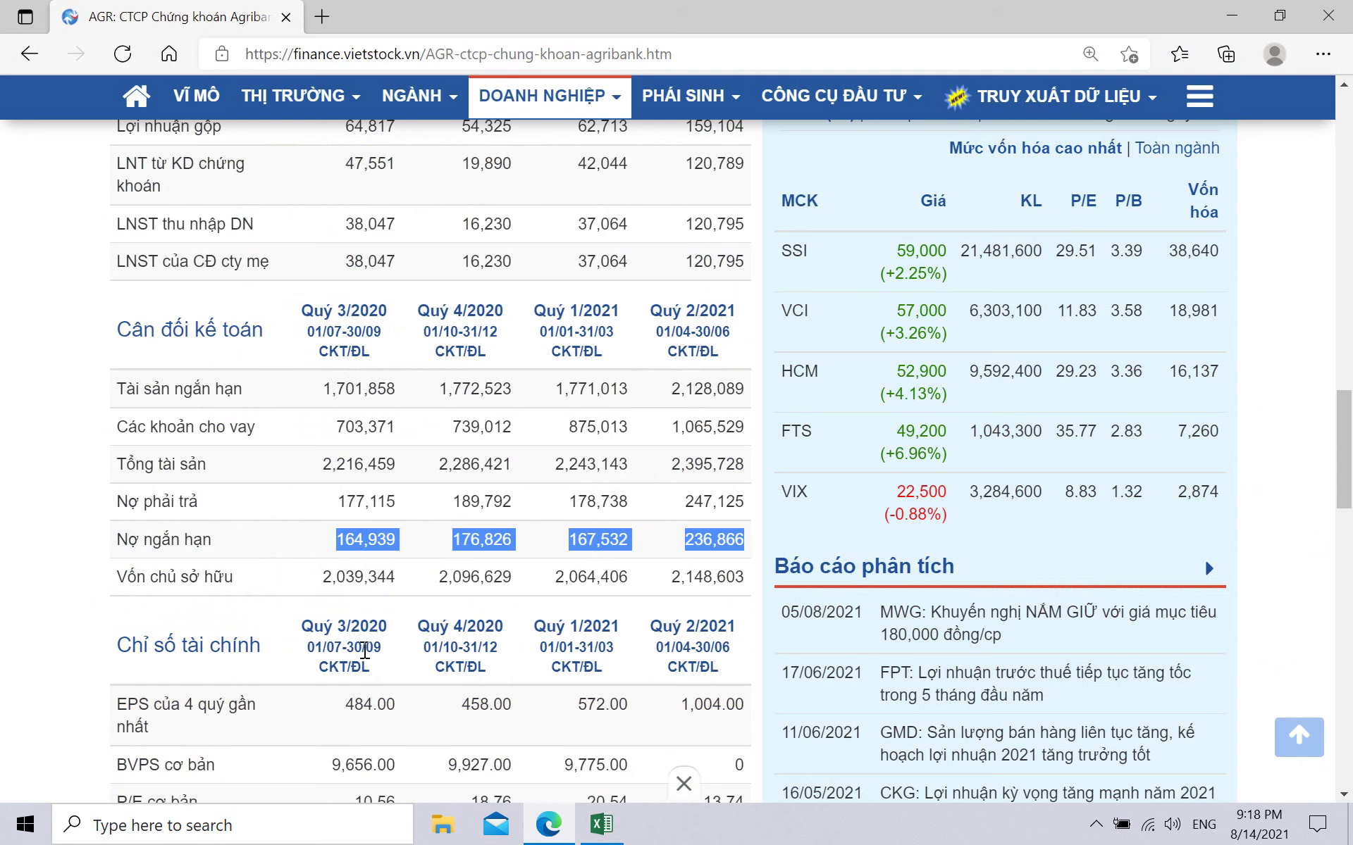
drag(321, 577, 740, 577)
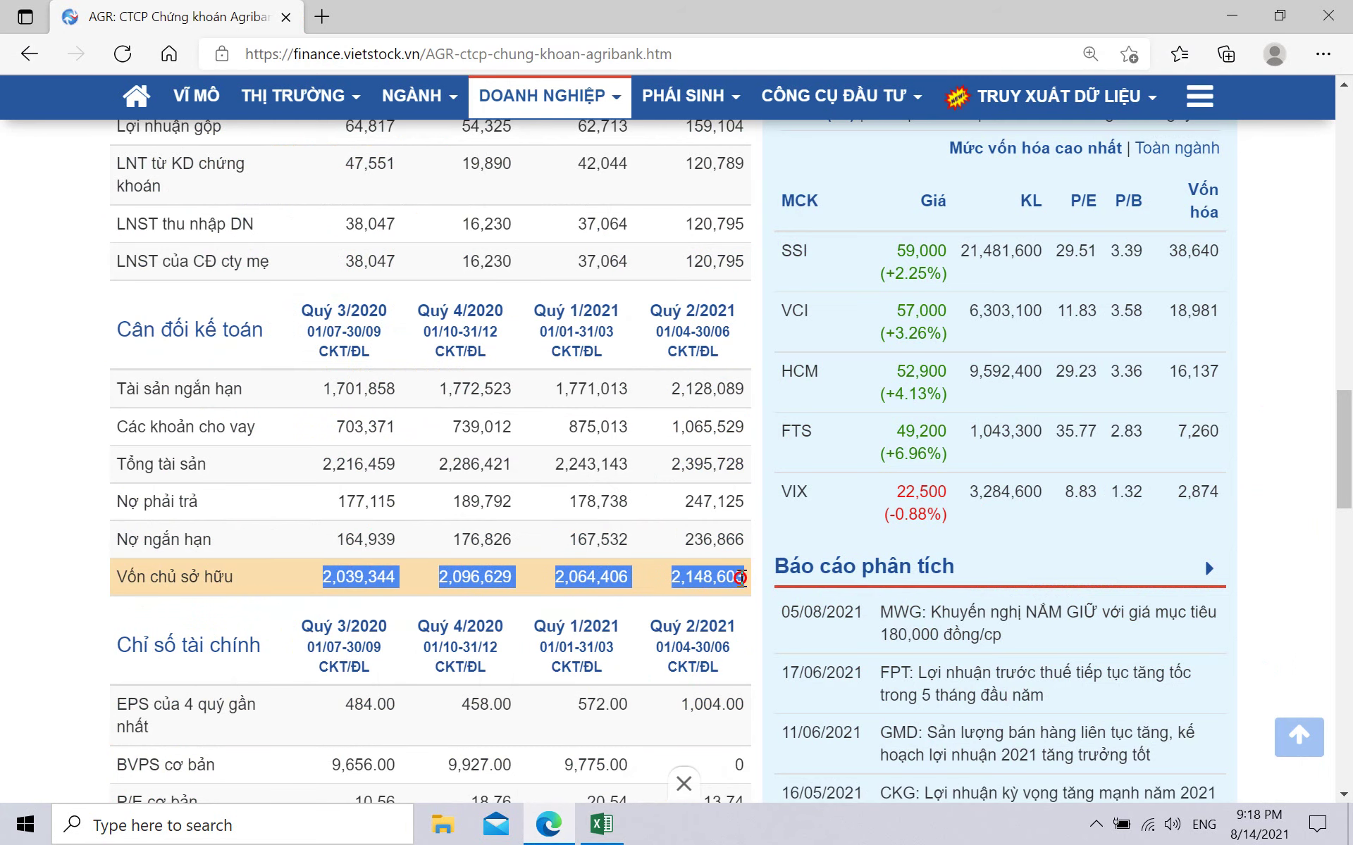
click(601, 825)
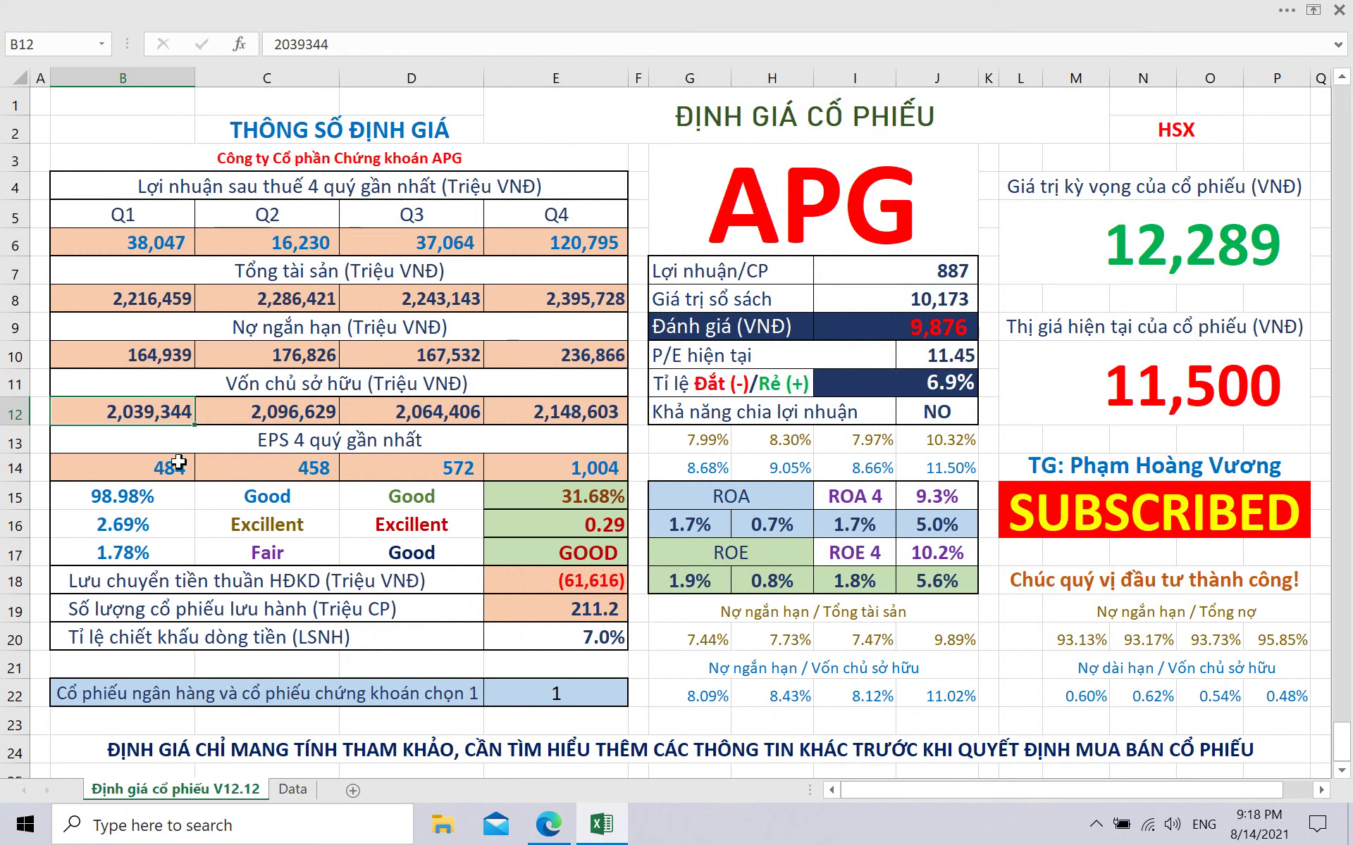
right_click(163, 420)
click(232, 449)
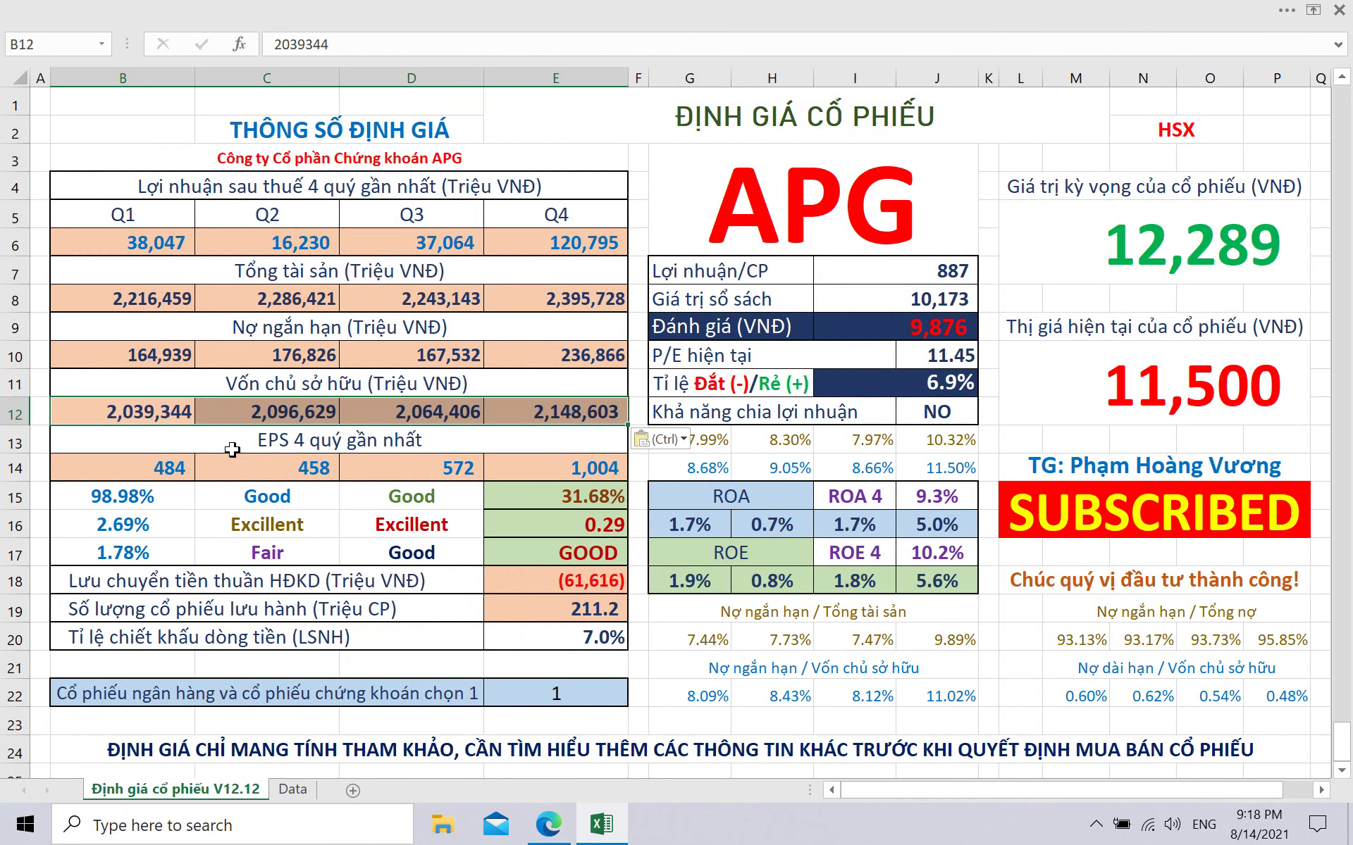
Copy the four EPS của 4 quý gần nhất figures from the AGR page in Edge into the workbook's EPS row in Excel, starting at B14.
click(182, 476)
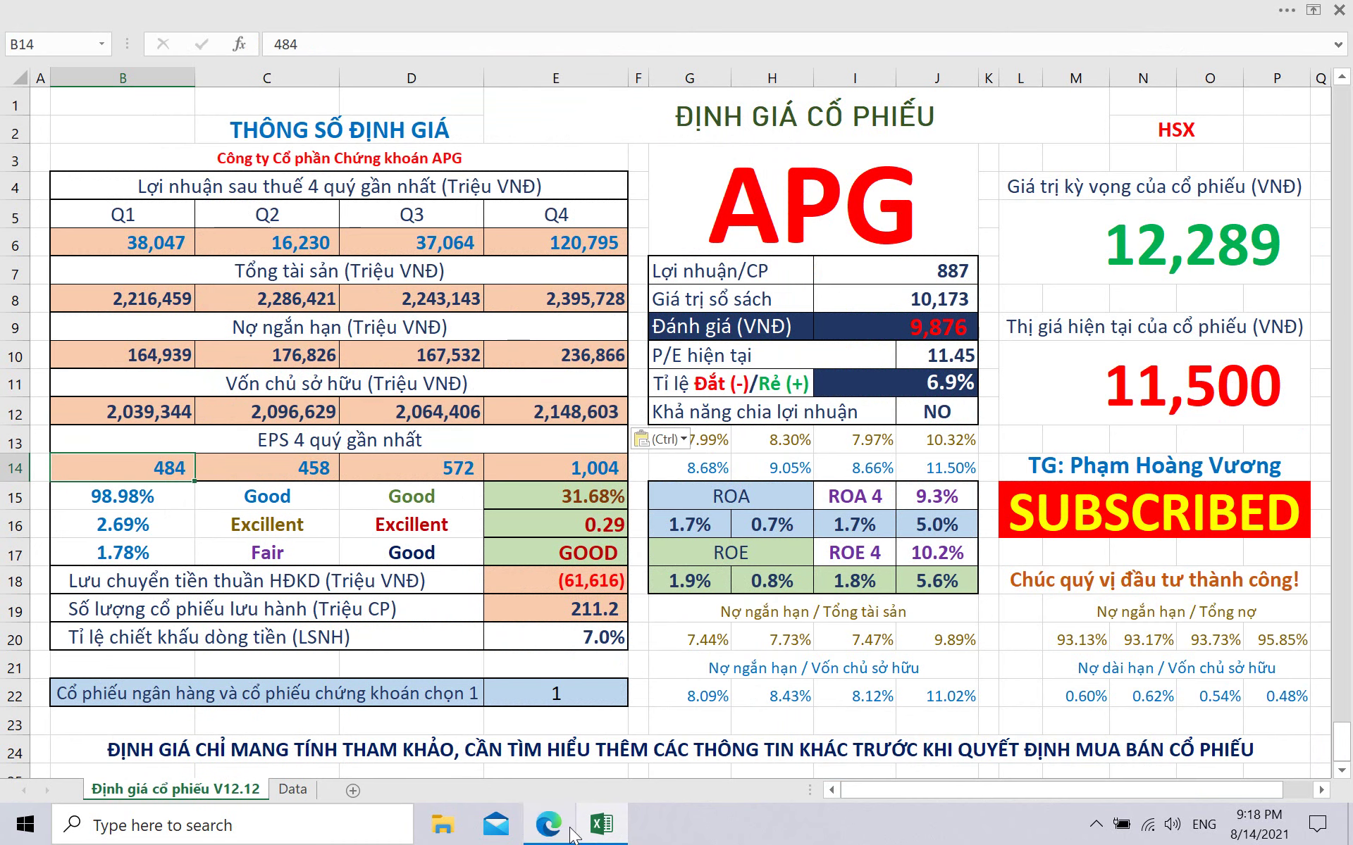
mouse_move(567, 837)
click(501, 768)
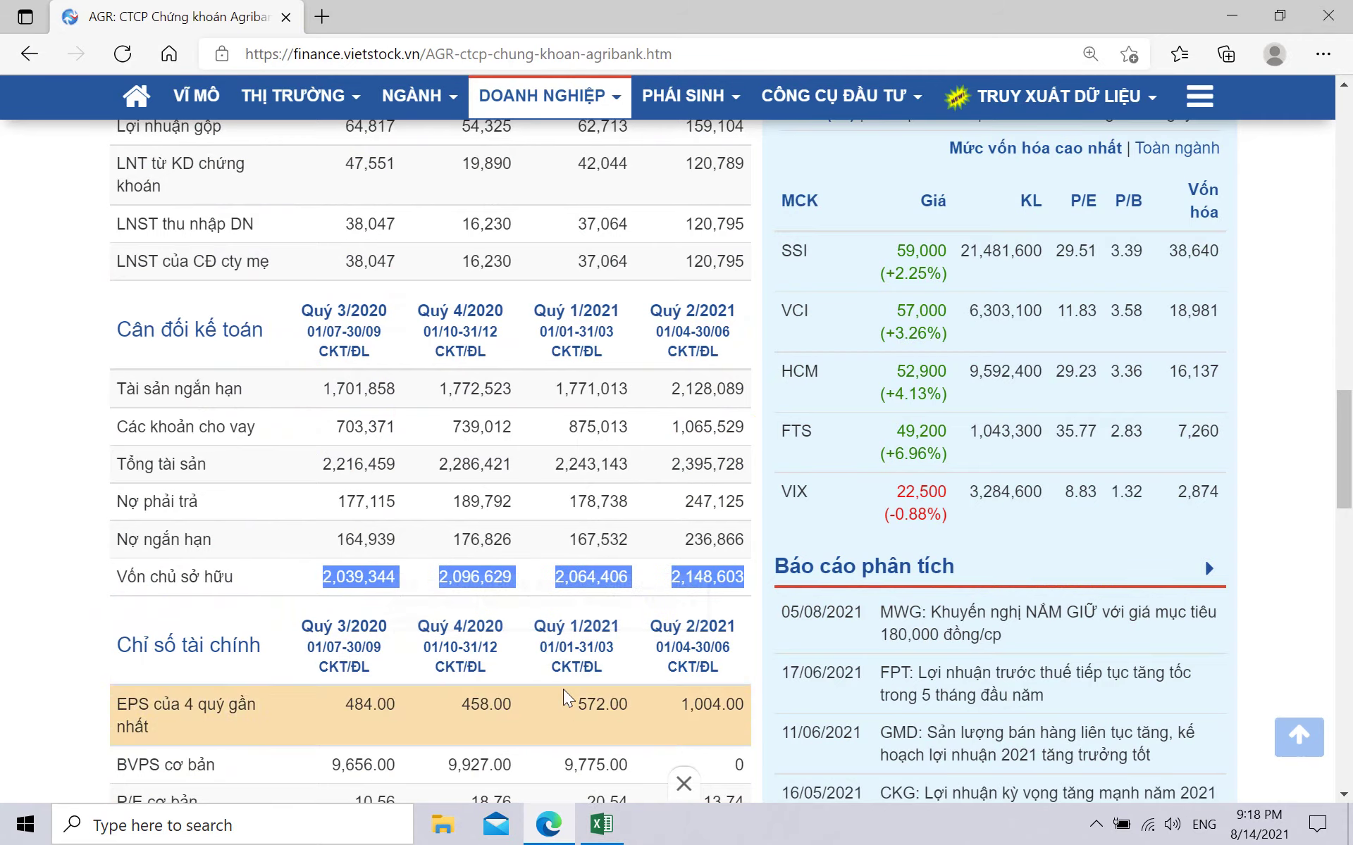
scroll(457, 622, down, 1)
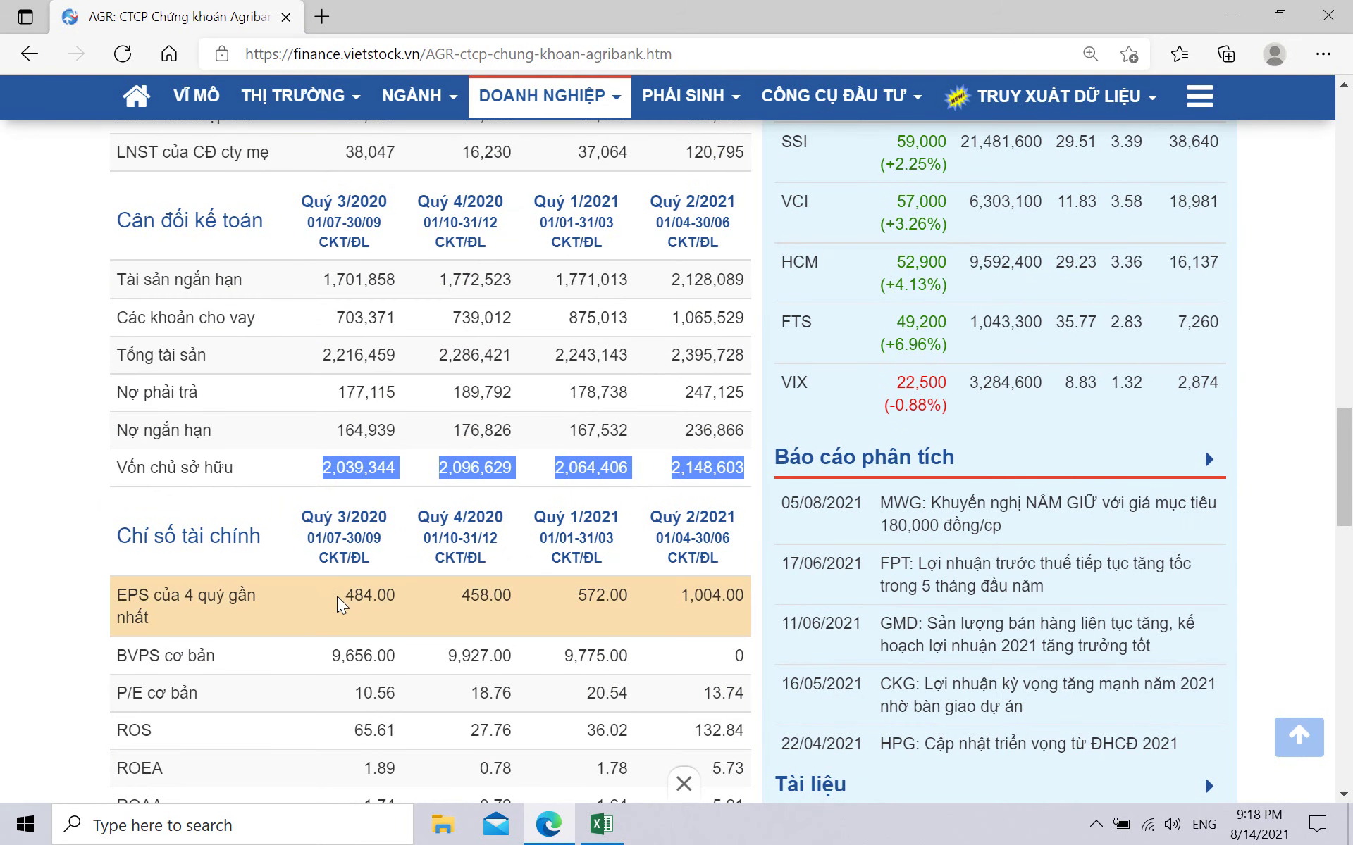
drag(344, 595, 734, 601)
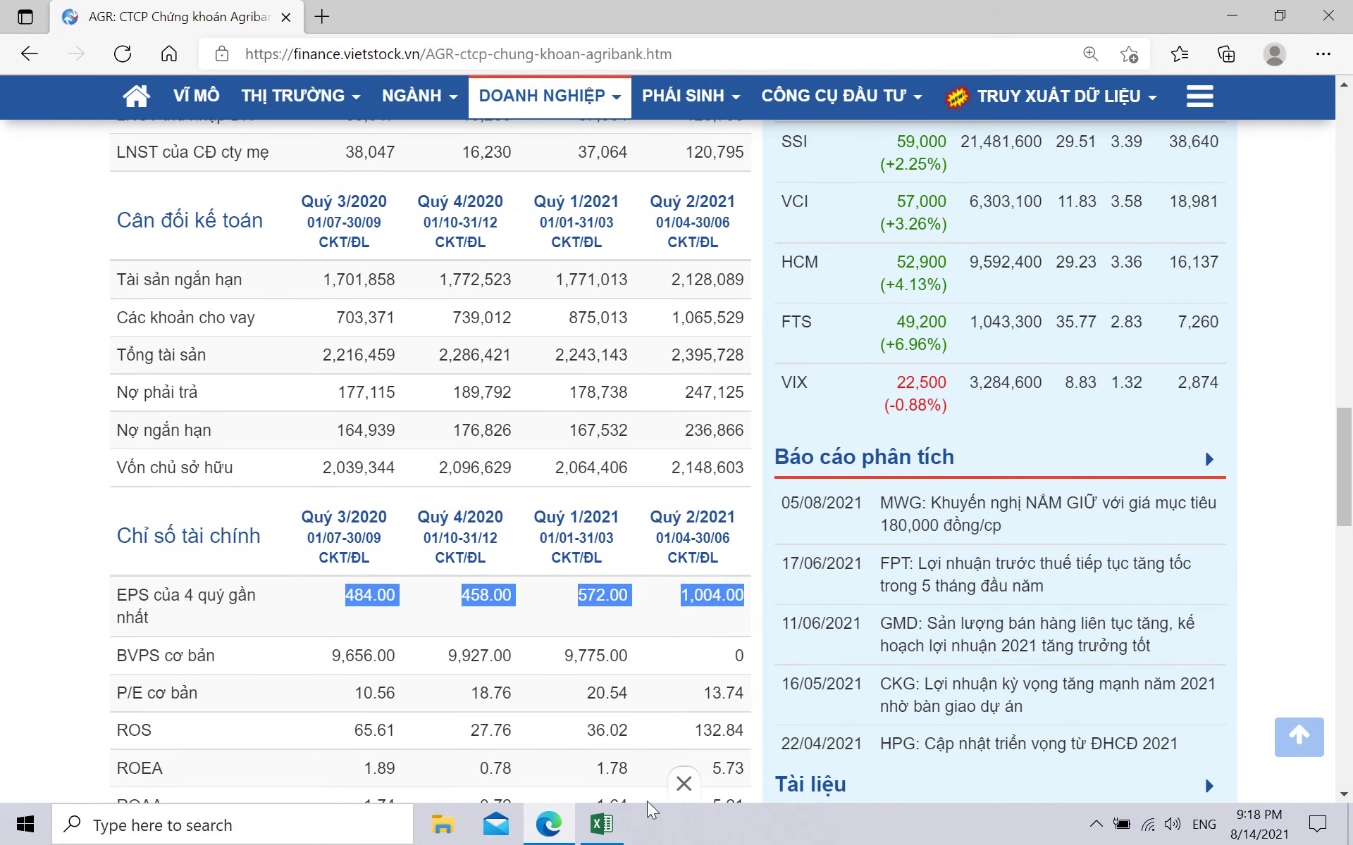
click(601, 824)
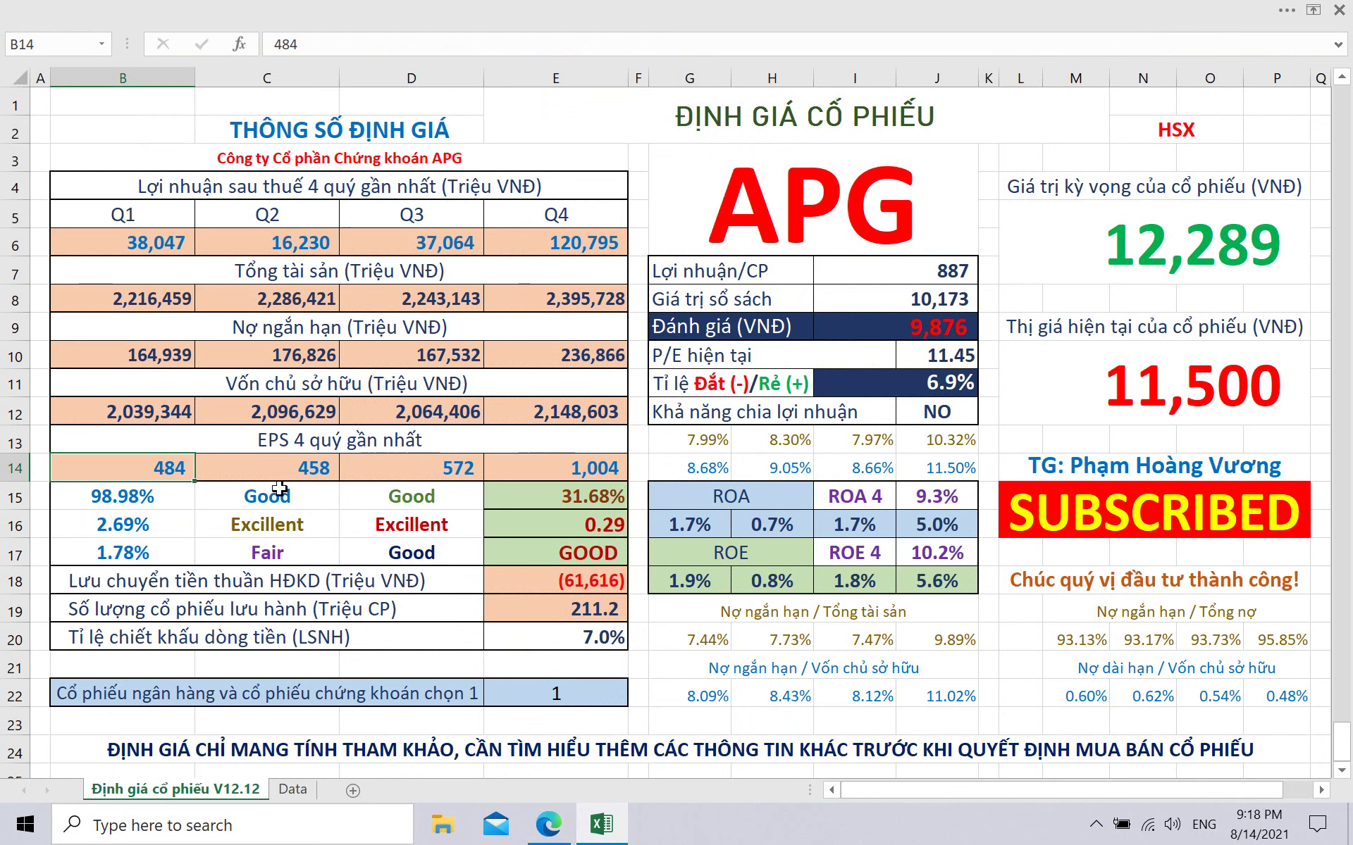
right_click(157, 474)
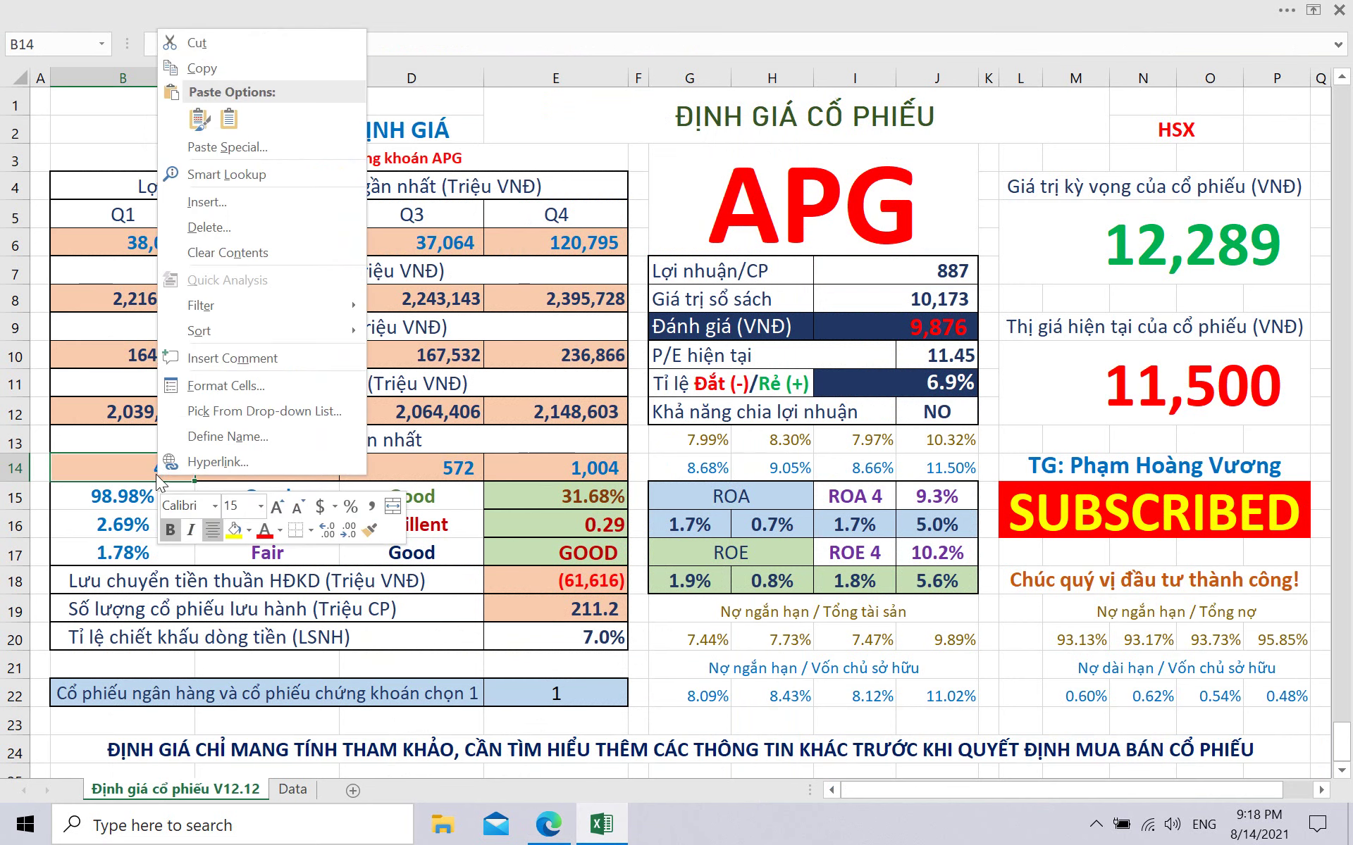
click(223, 124)
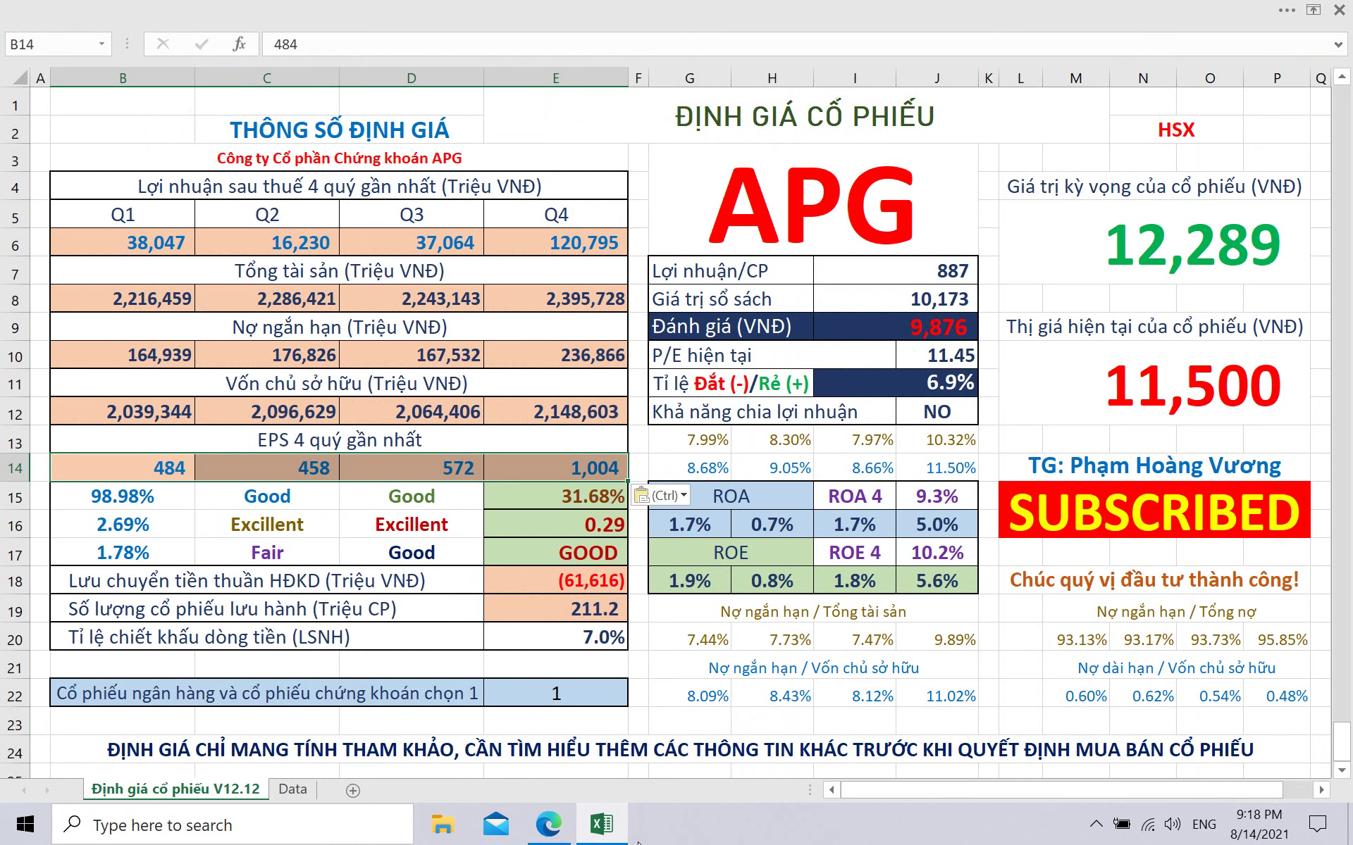
Switch to Edge, search Vietstock for the ticker APG and open the CTCP Chứng khoán APG page.
click(548, 824)
scroll(782, 448, up, 10)
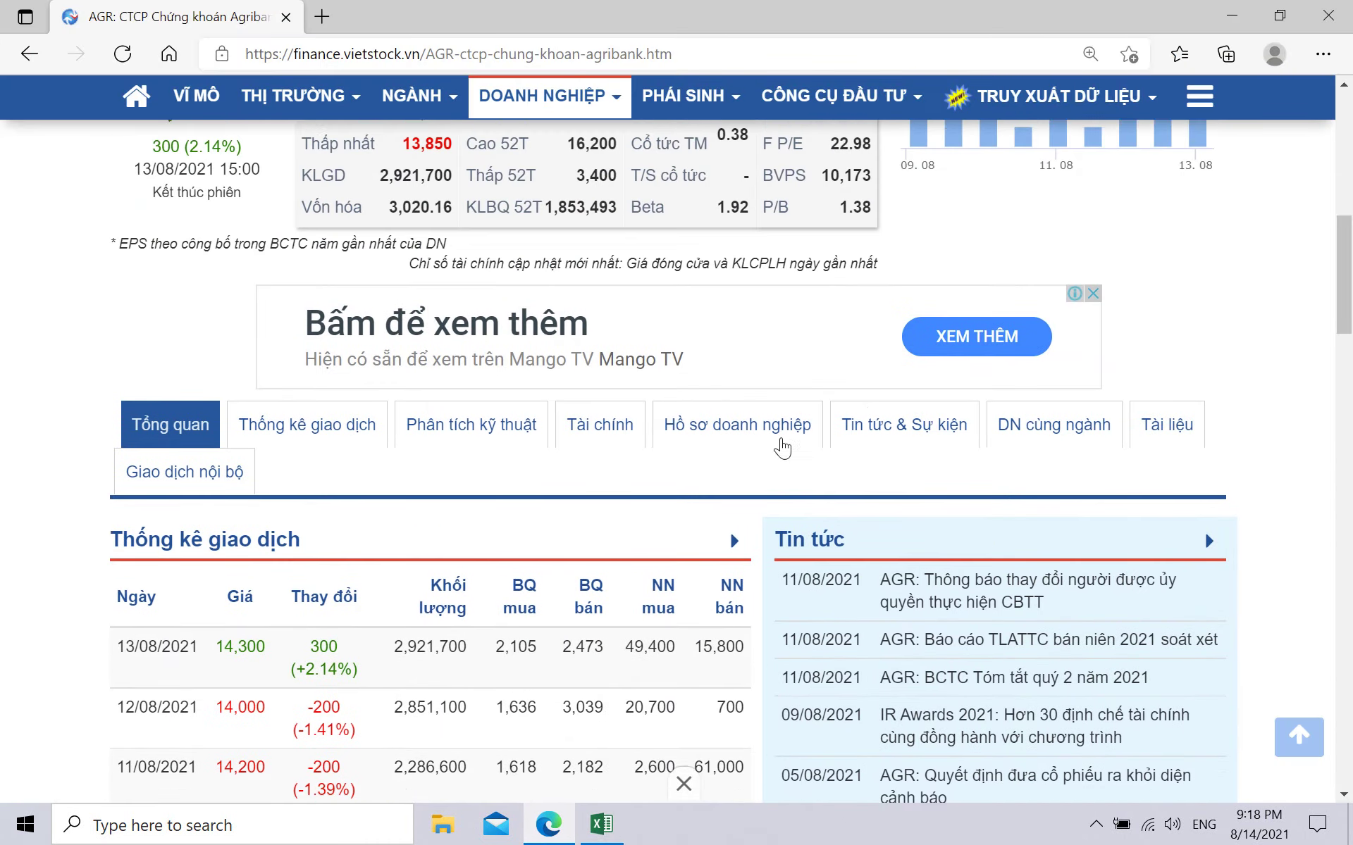
scroll(782, 448, up, 5)
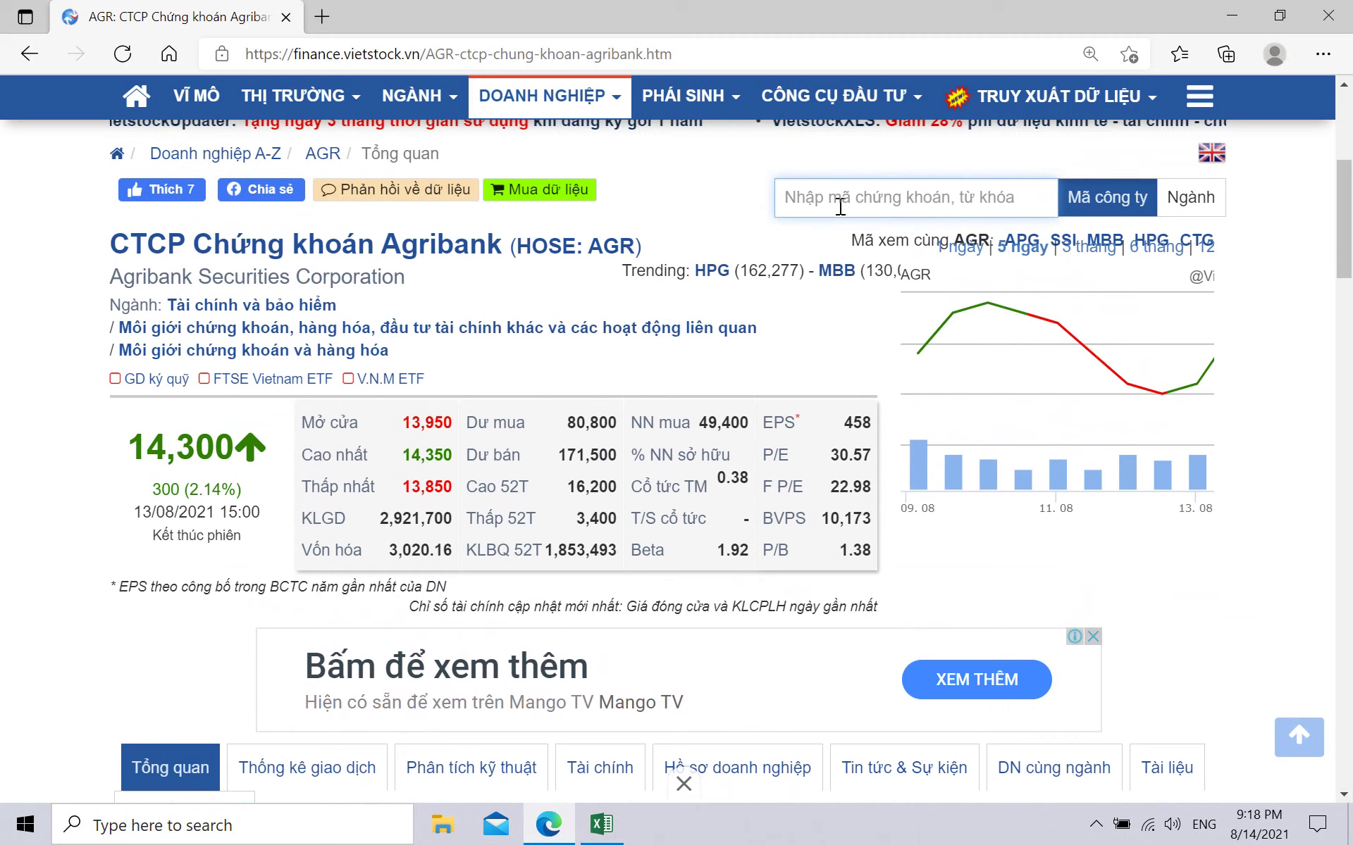
text(APG)
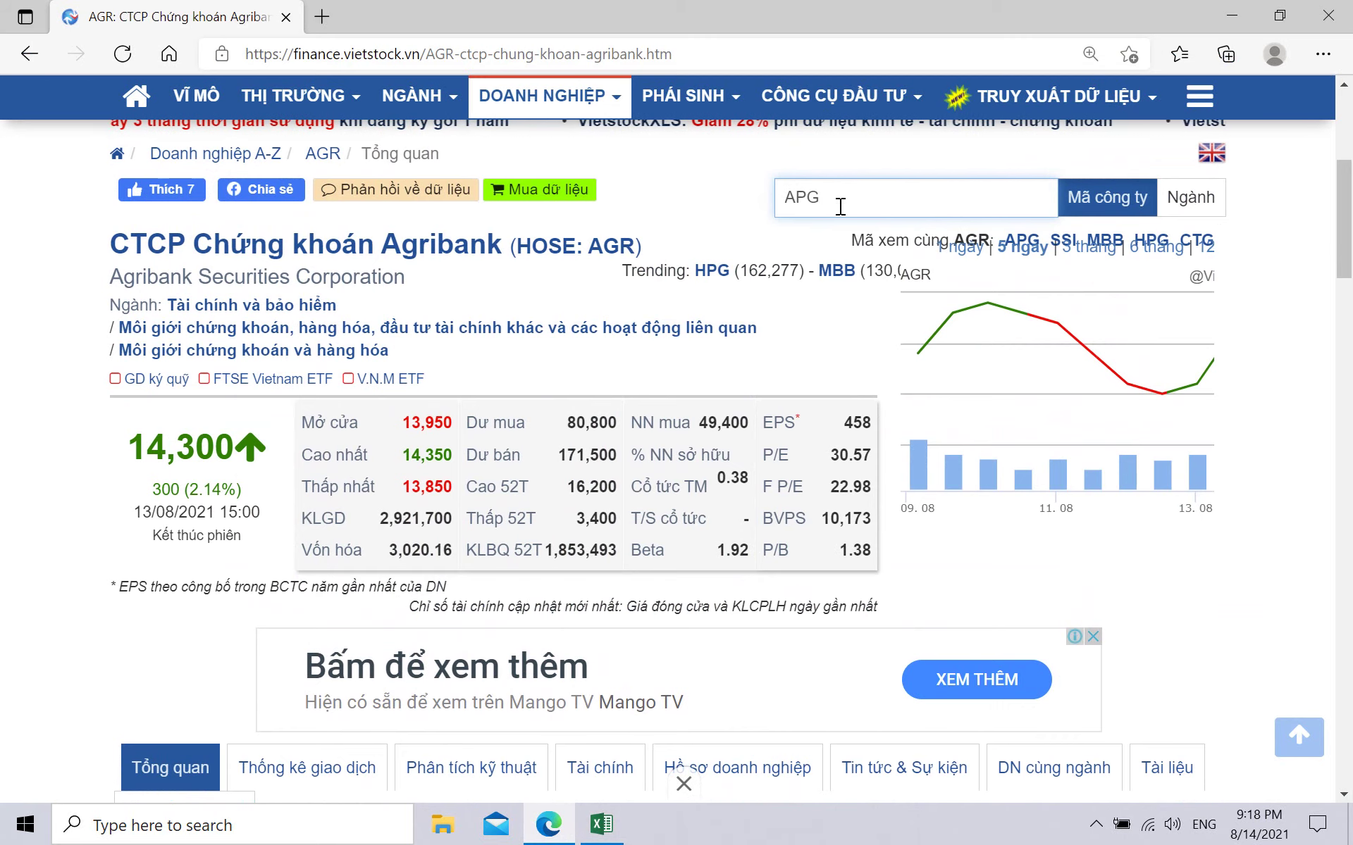
click(812, 275)
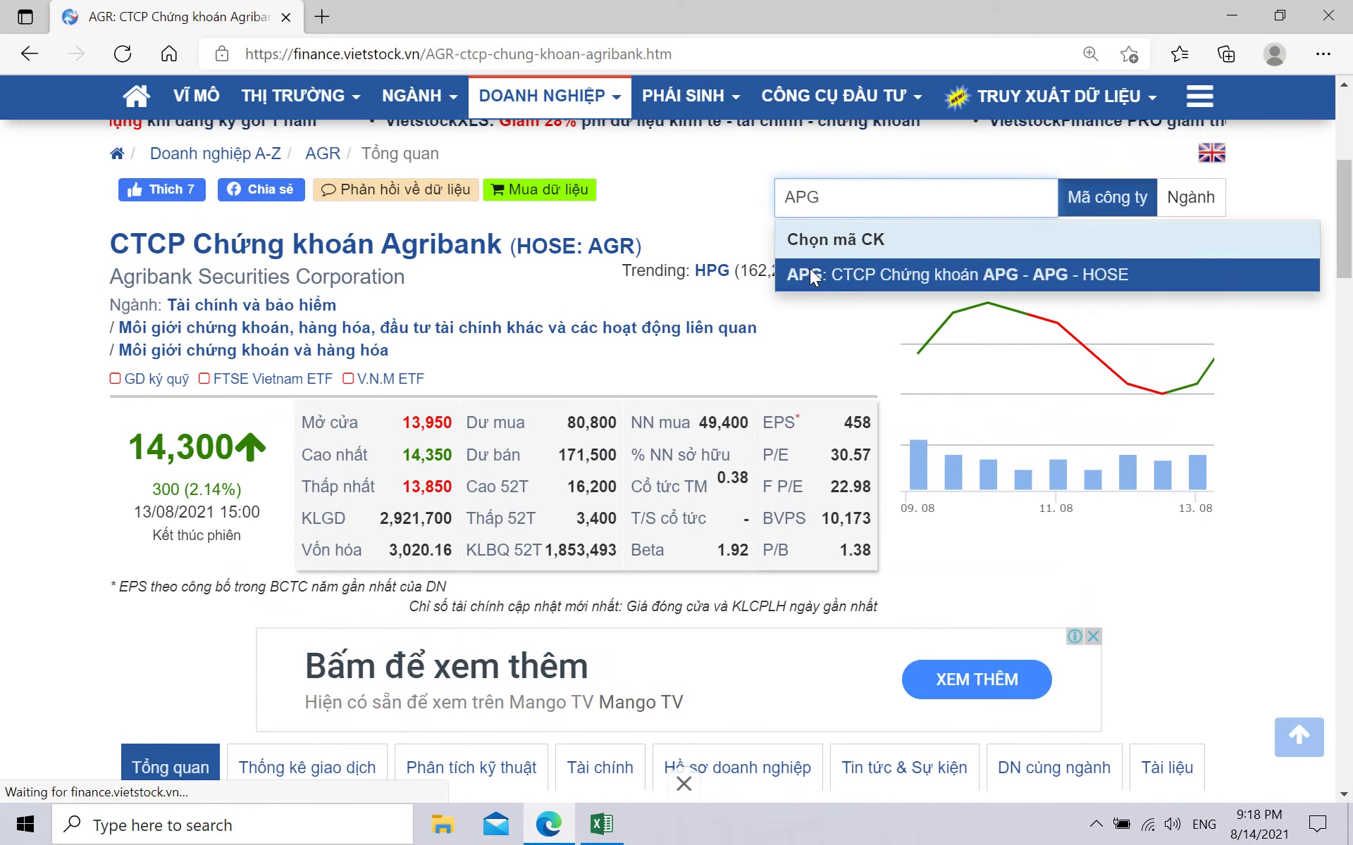
Copy APG's four quarterly LNST của CĐ cty mẹ figures from Vietstock into the after-tax profit row in Excel, starting at B6.
scroll(734, 295, down, 10)
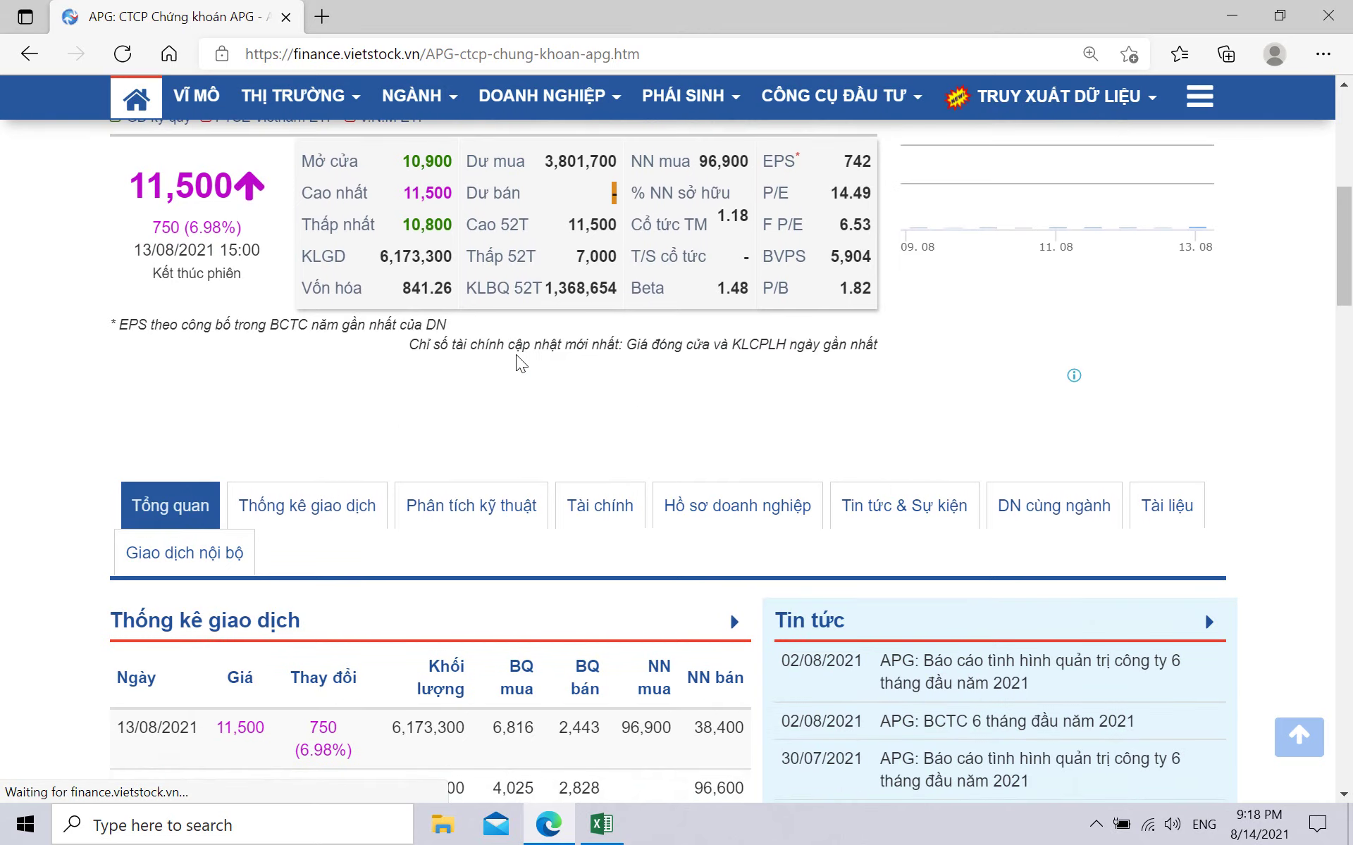
scroll(516, 354, down, 12)
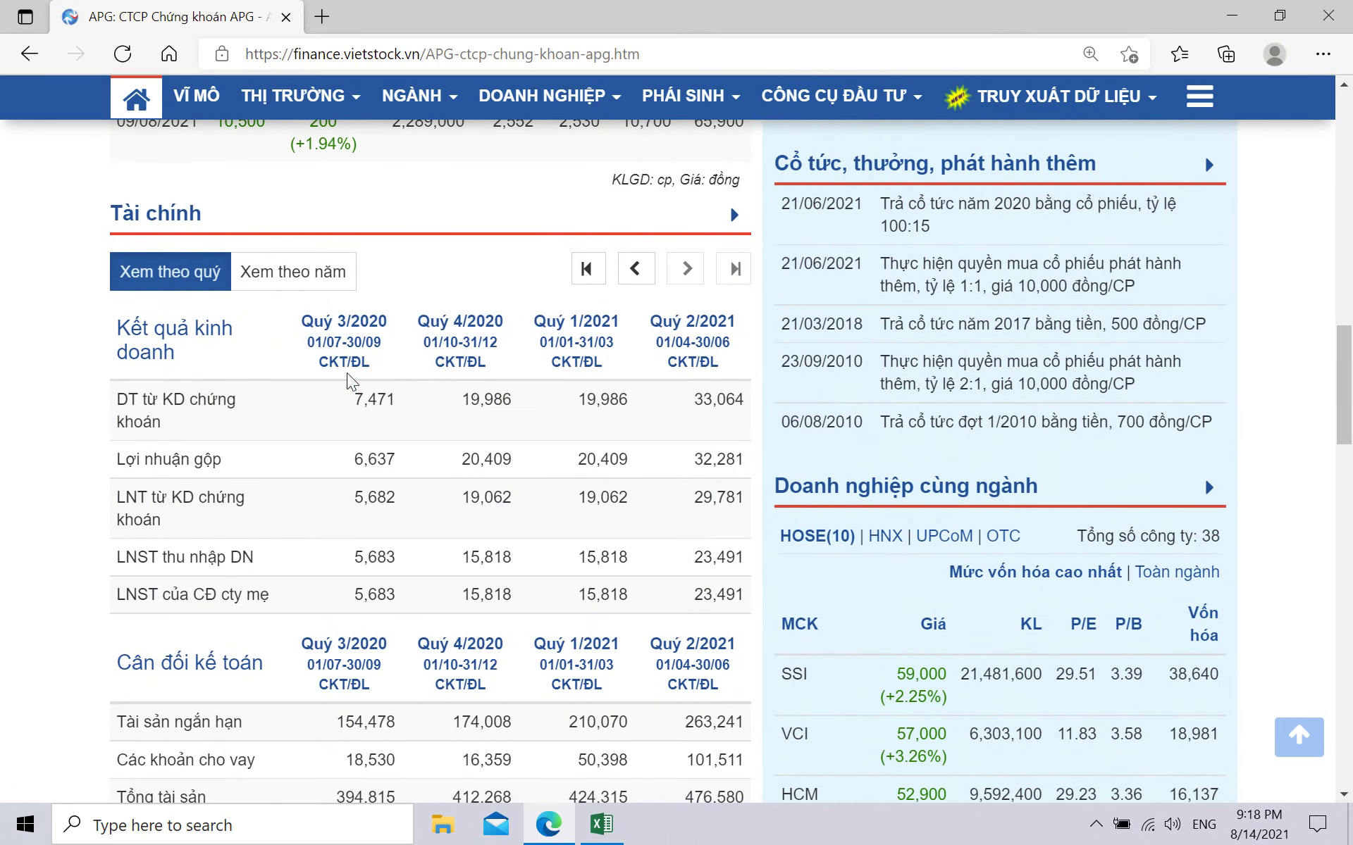
scroll(352, 383, down, 3)
drag(357, 375, 737, 380)
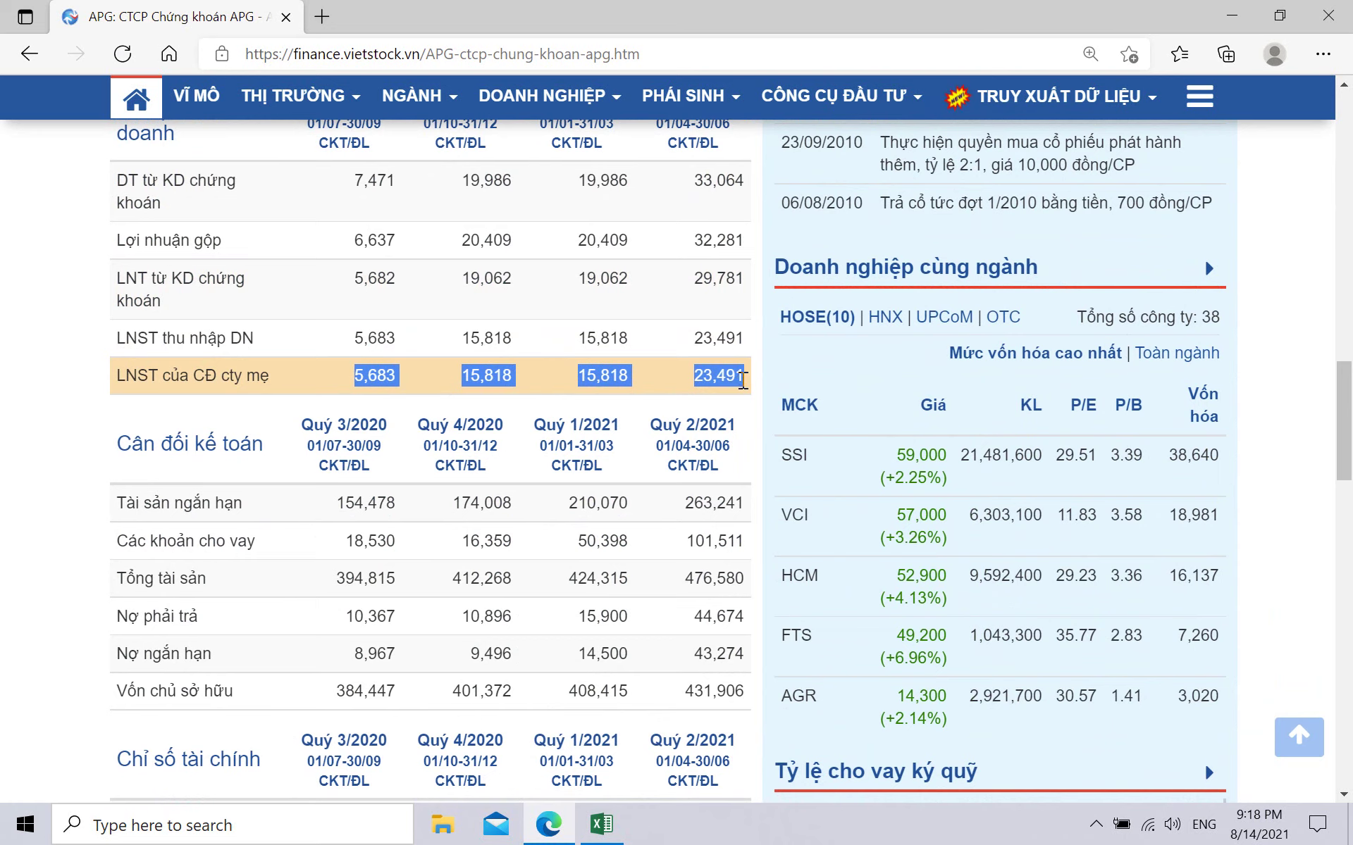
click(600, 824)
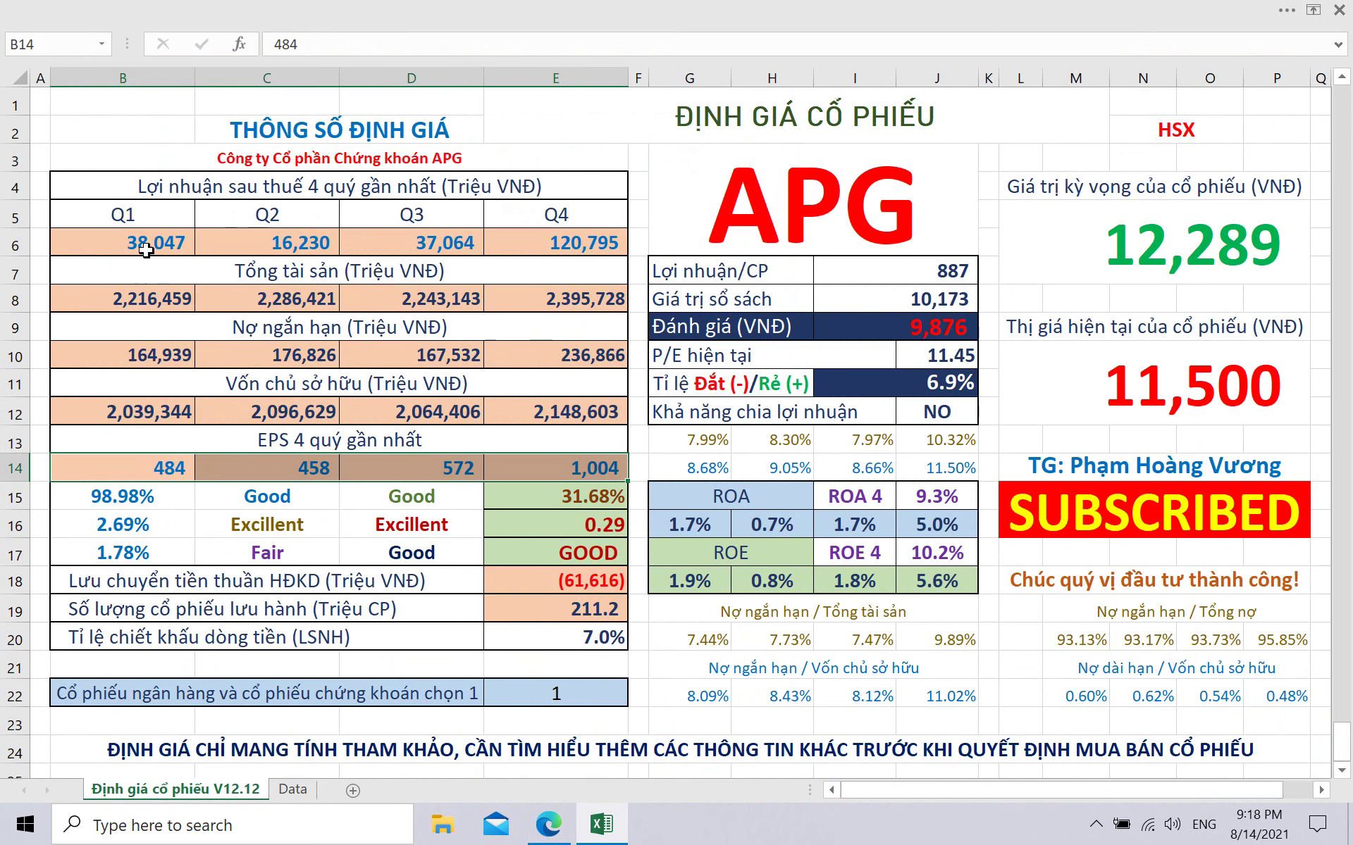
click(146, 250)
right_click(146, 251)
click(151, 249)
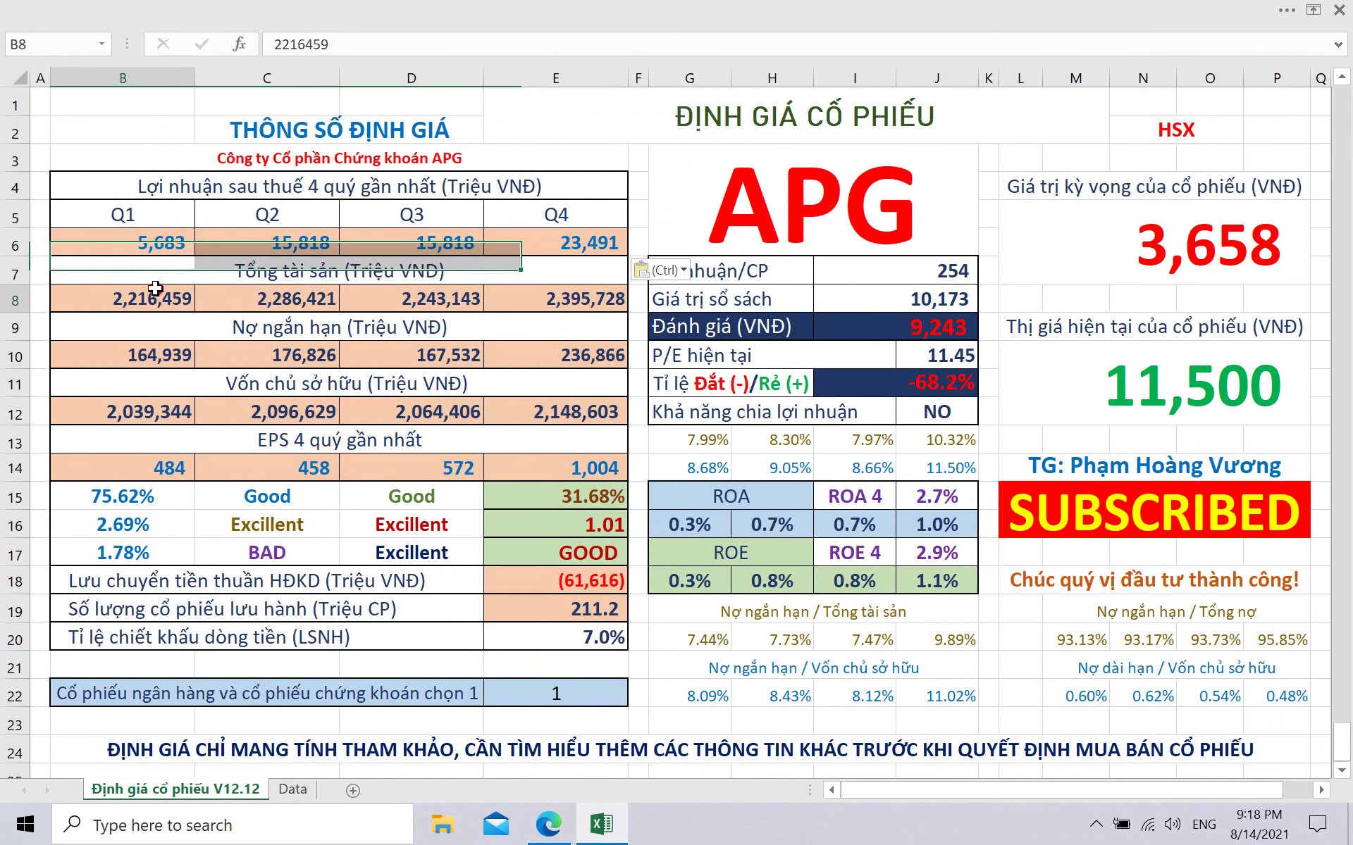
Copy APG's four quarterly Tổng tài sản figures from Vietstock in Edge into the total assets row in Excel, starting at B8.
click(549, 824)
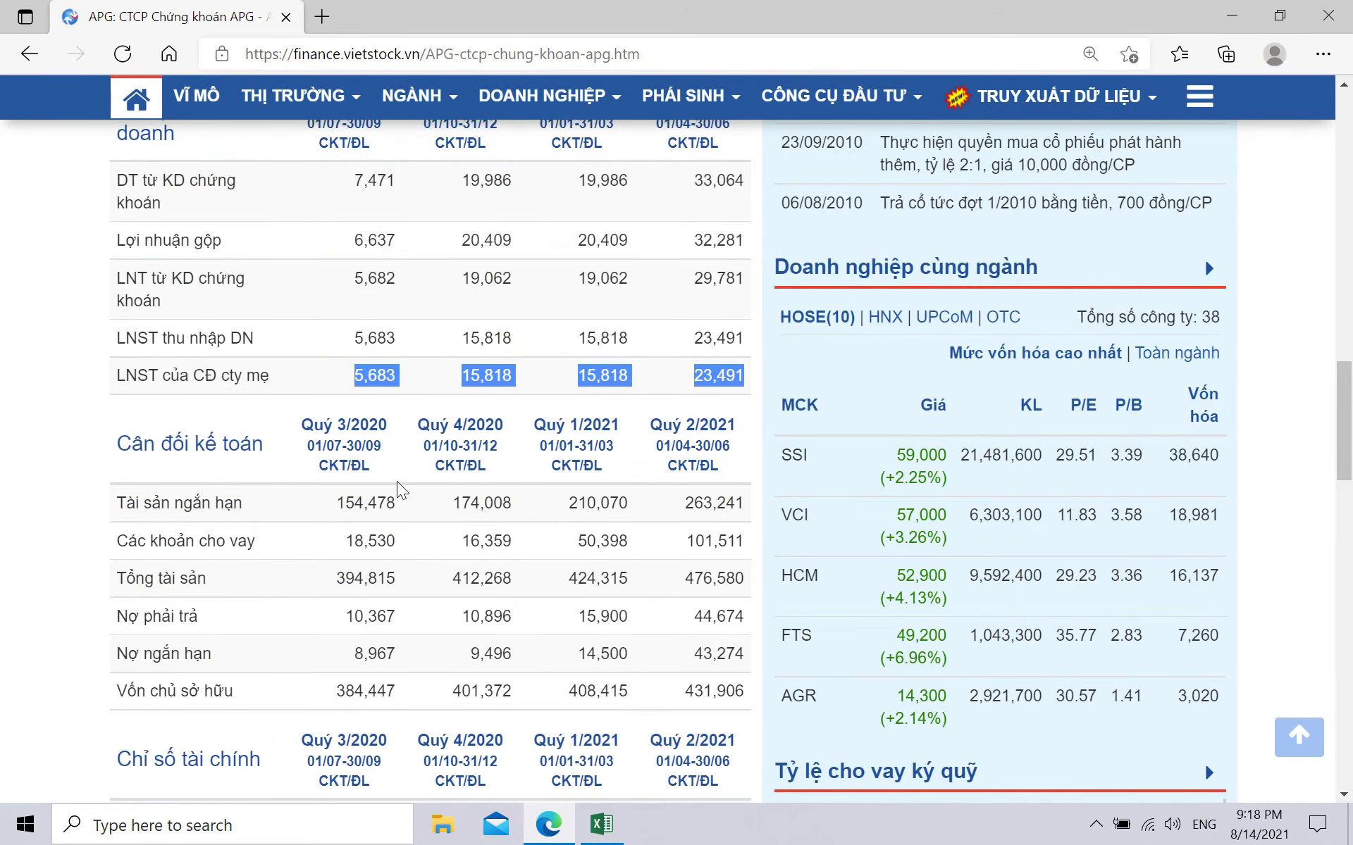
scroll(398, 490, down, 1)
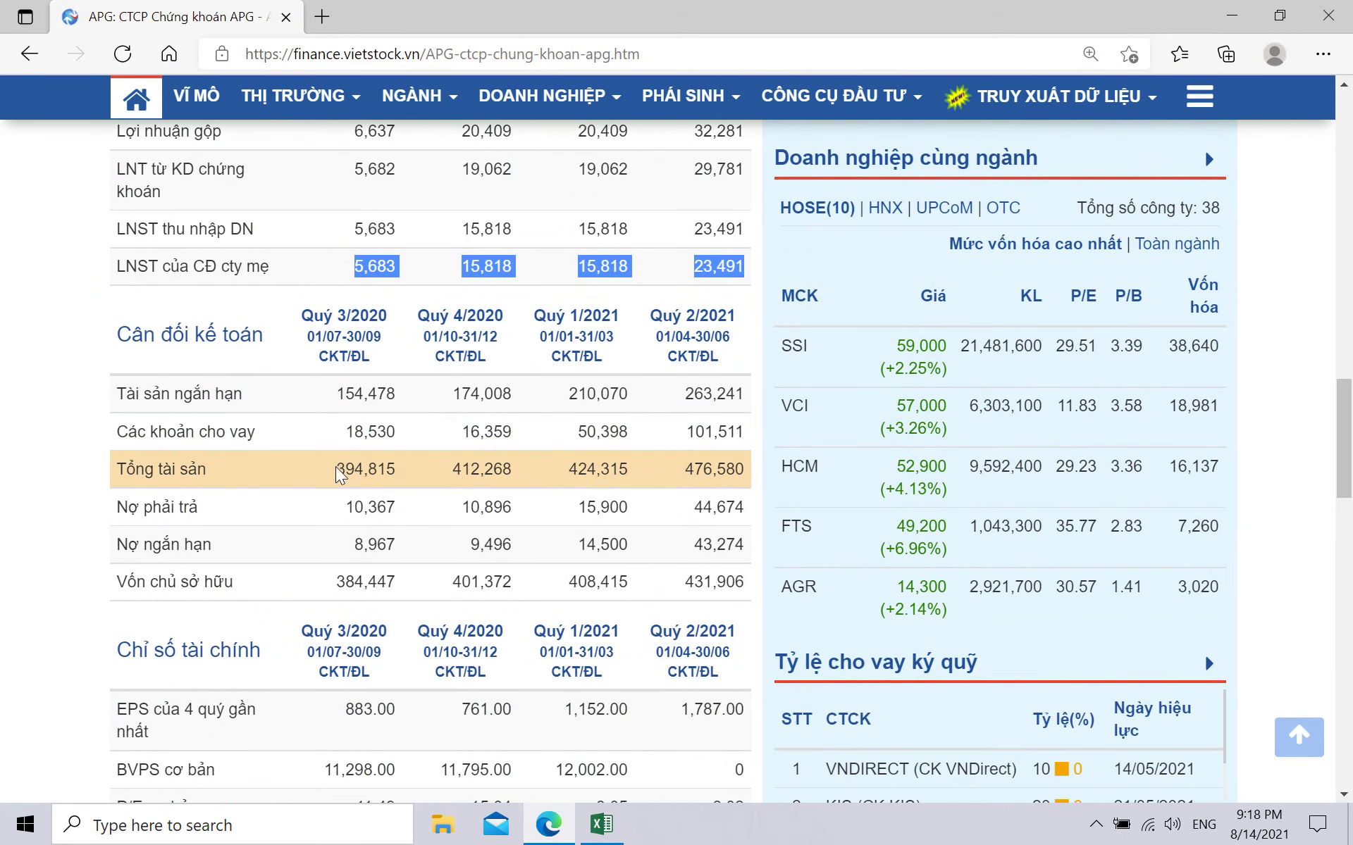
drag(336, 469, 741, 469)
key(ctrl+c)
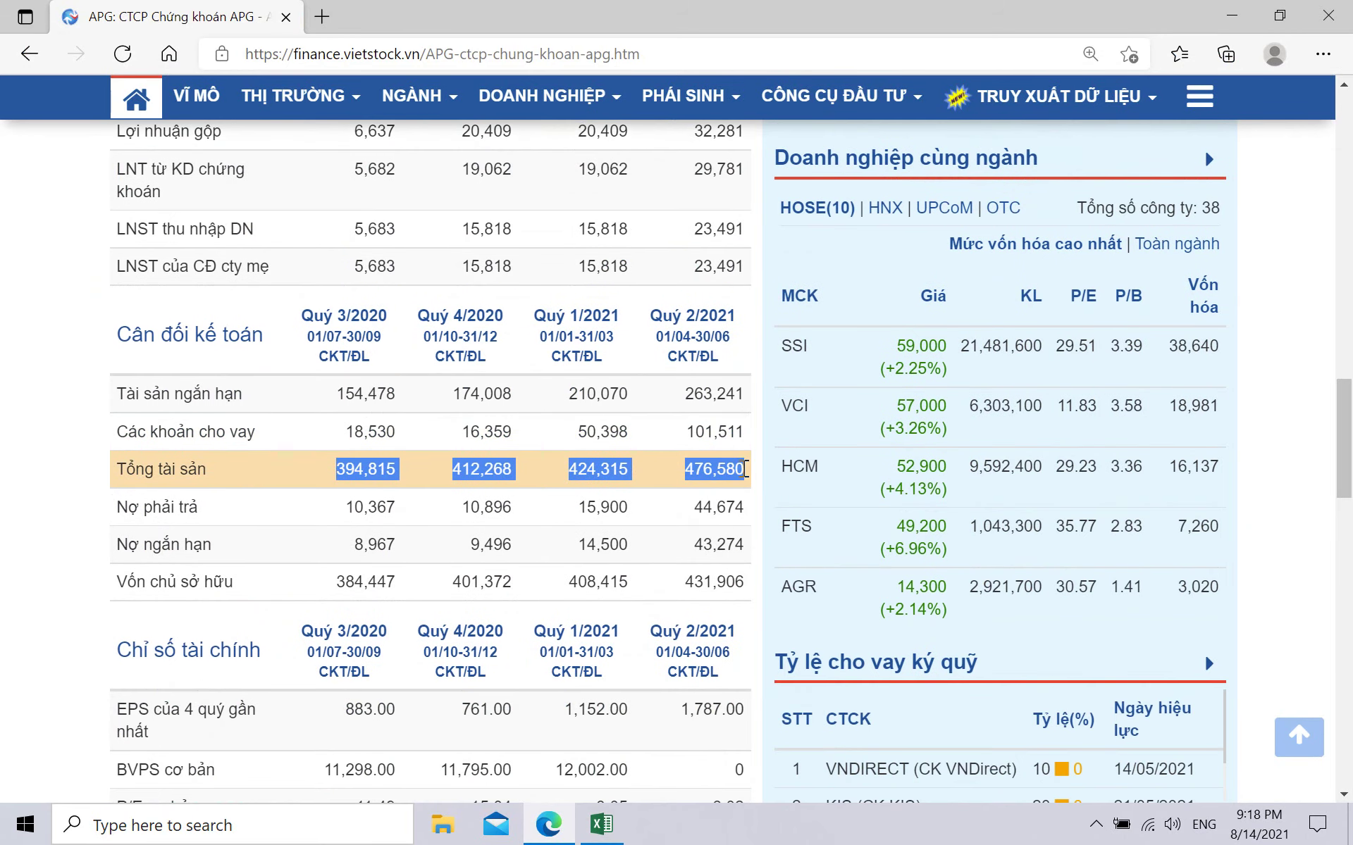
click(601, 824)
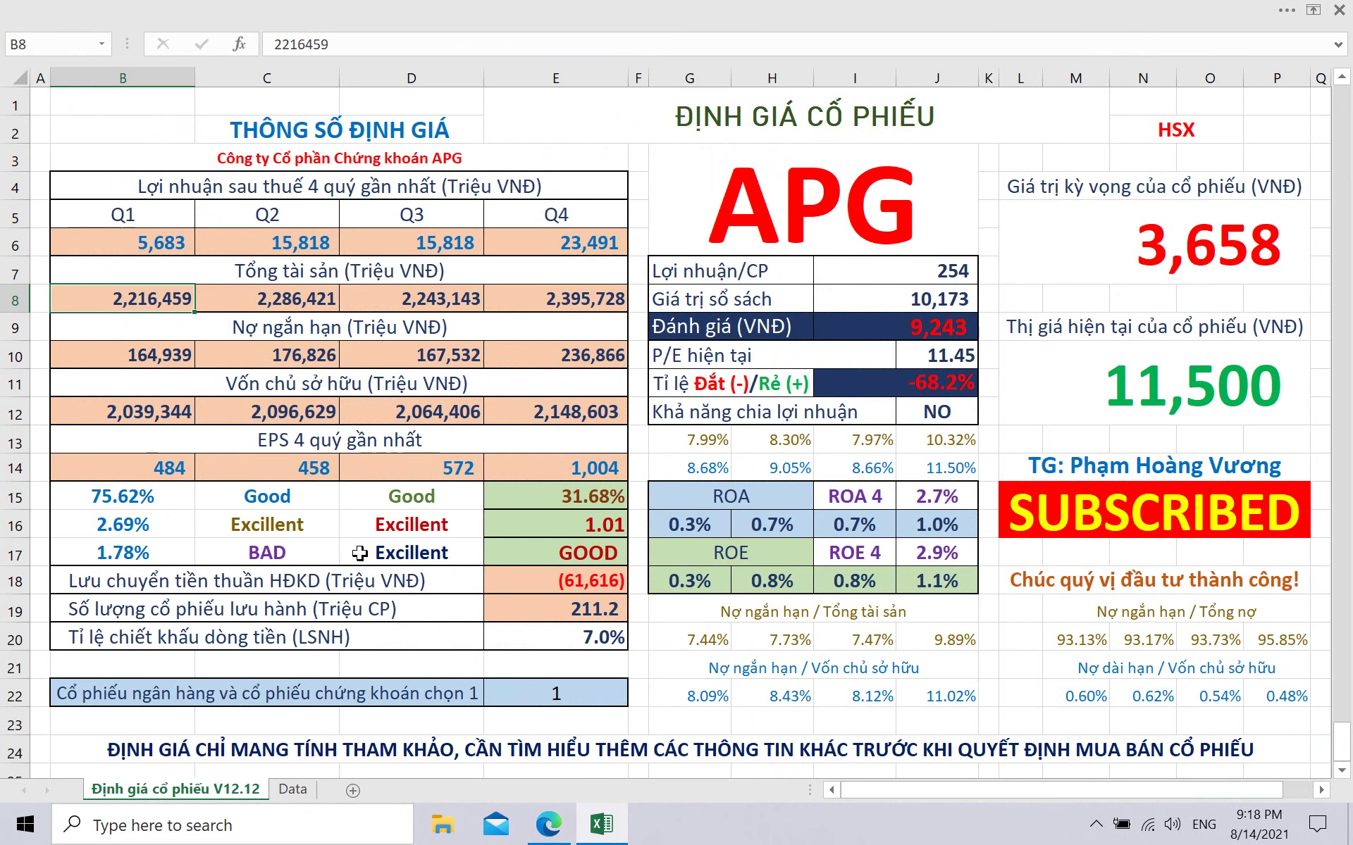
right_click(160, 310)
click(232, 381)
Copy APG's four quarterly Nợ ngắn hạn figures from Vietstock in Edge into the short-term debt row in Excel, starting at B10.
click(174, 364)
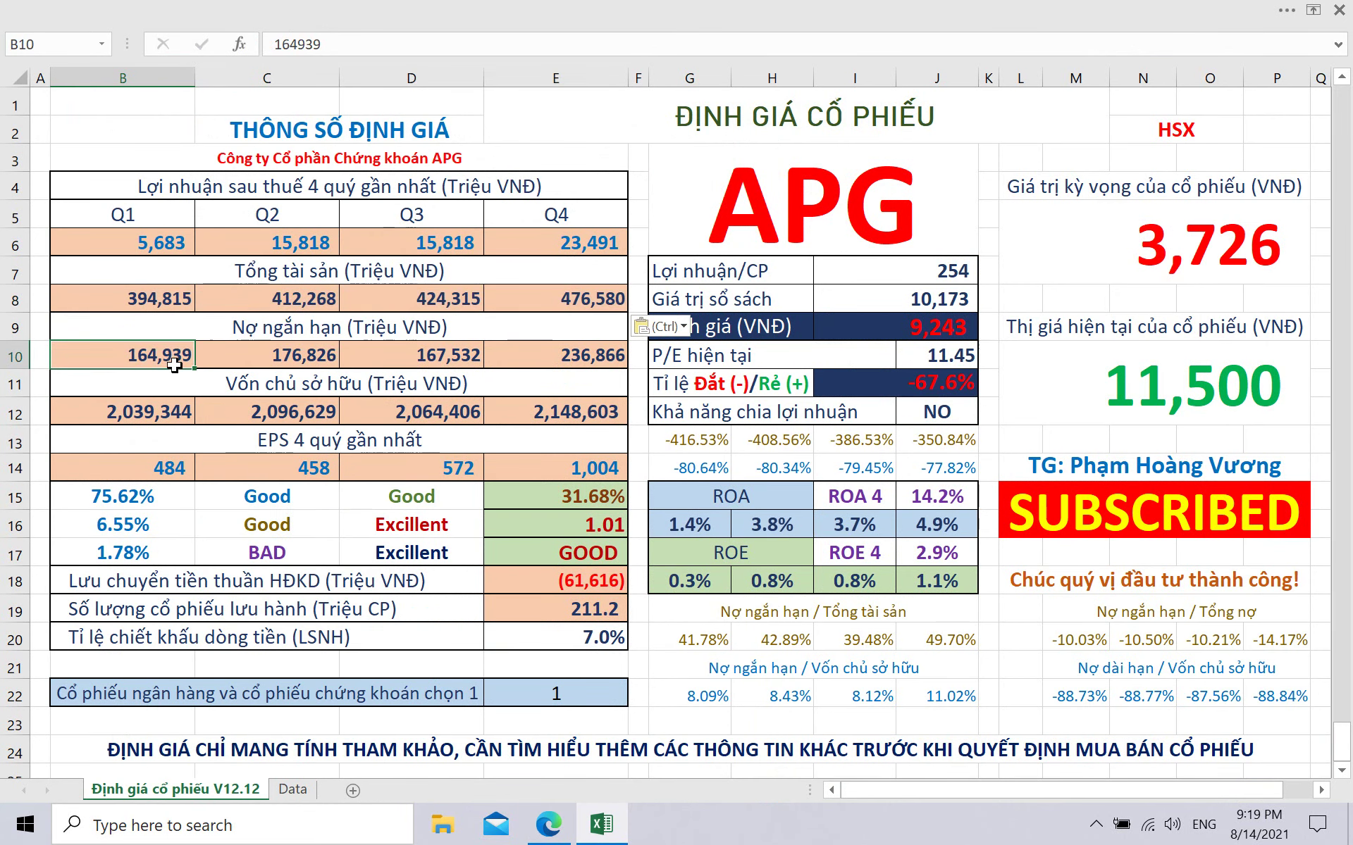
click(549, 824)
scroll(384, 371, down, 4)
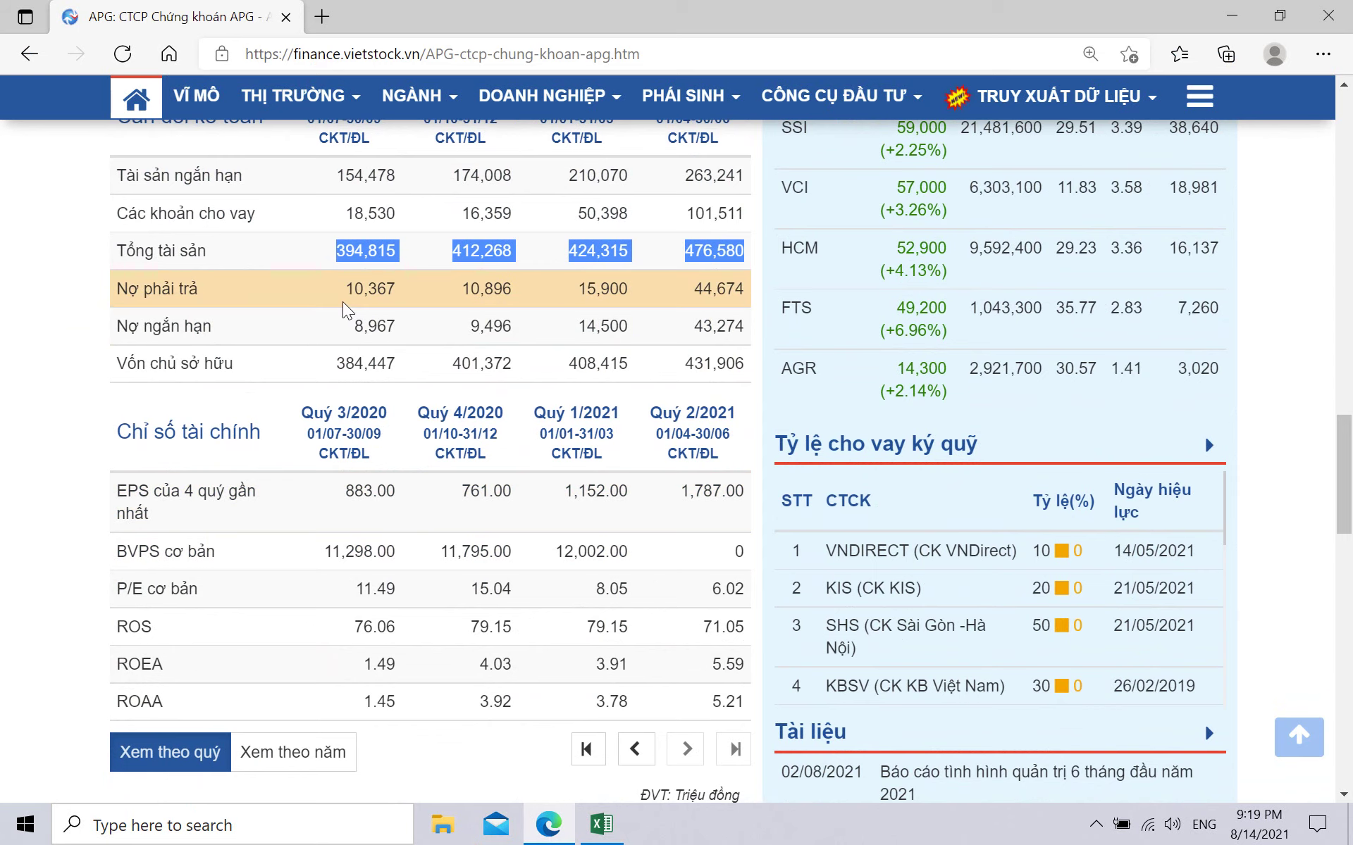
drag(345, 326, 736, 327)
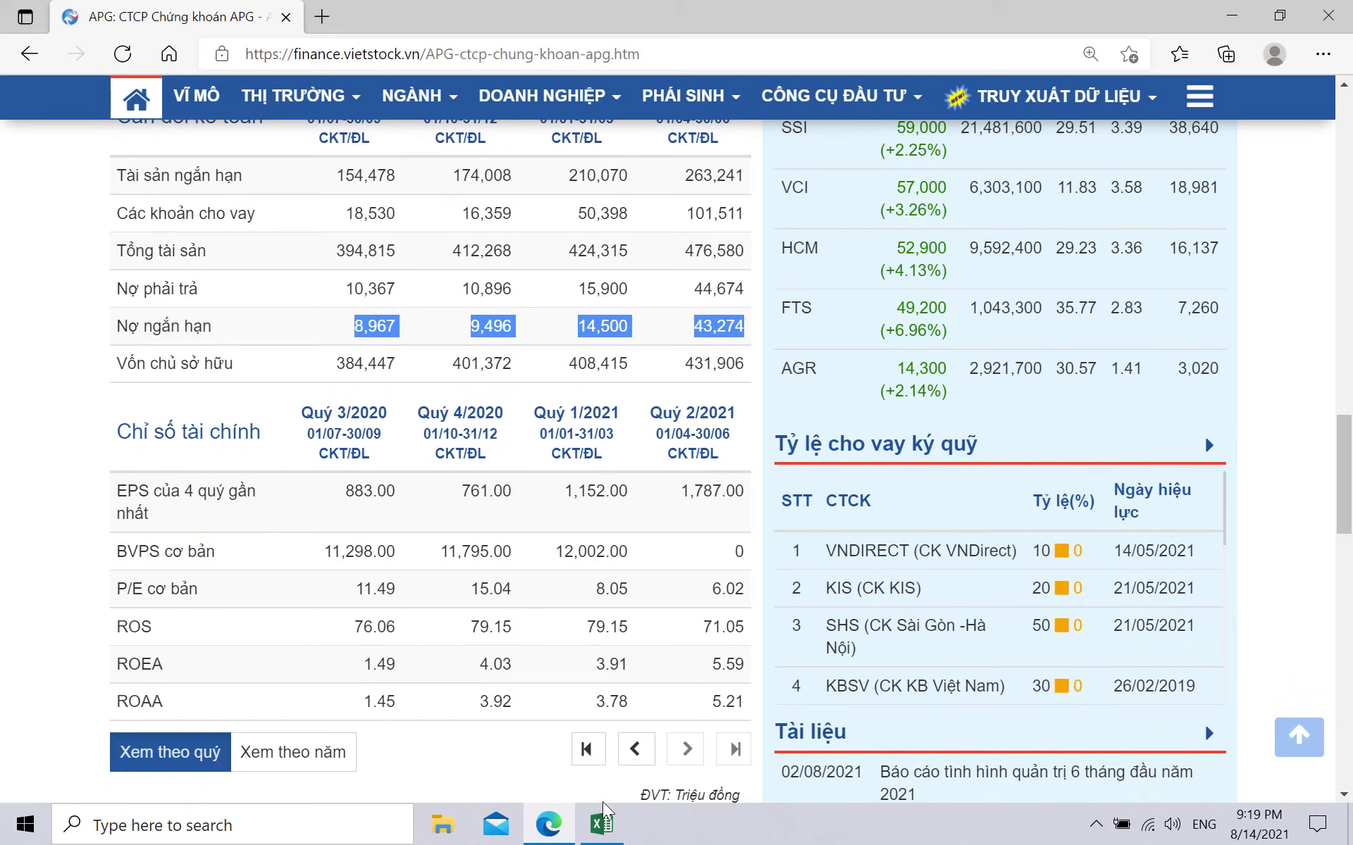
click(601, 824)
right_click(163, 351)
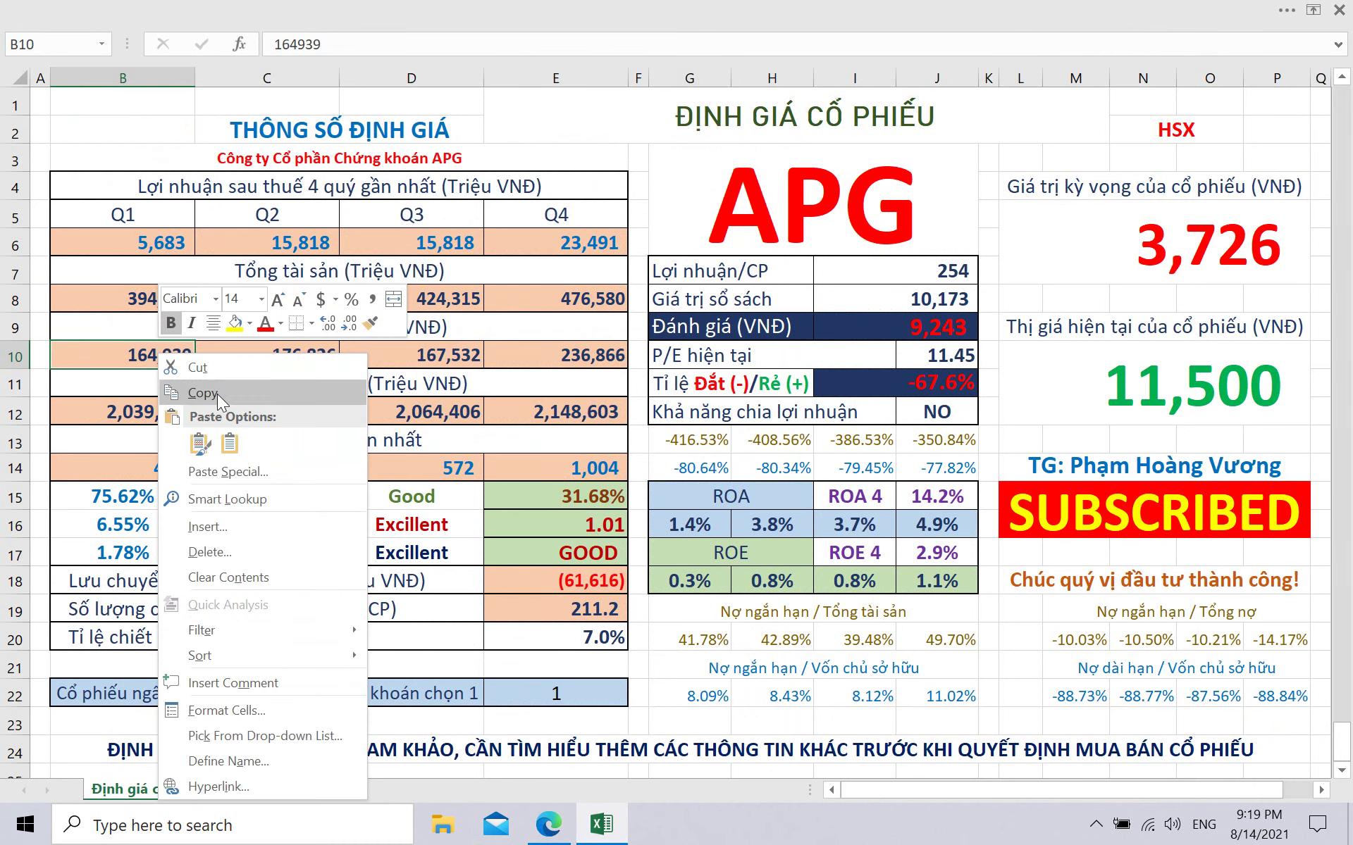
click(227, 443)
Copy APG's four quarterly Vốn chủ sở hữu figures from Vietstock in Edge into the equity row in Excel, starting at B12.
key(Down)
key(Down)
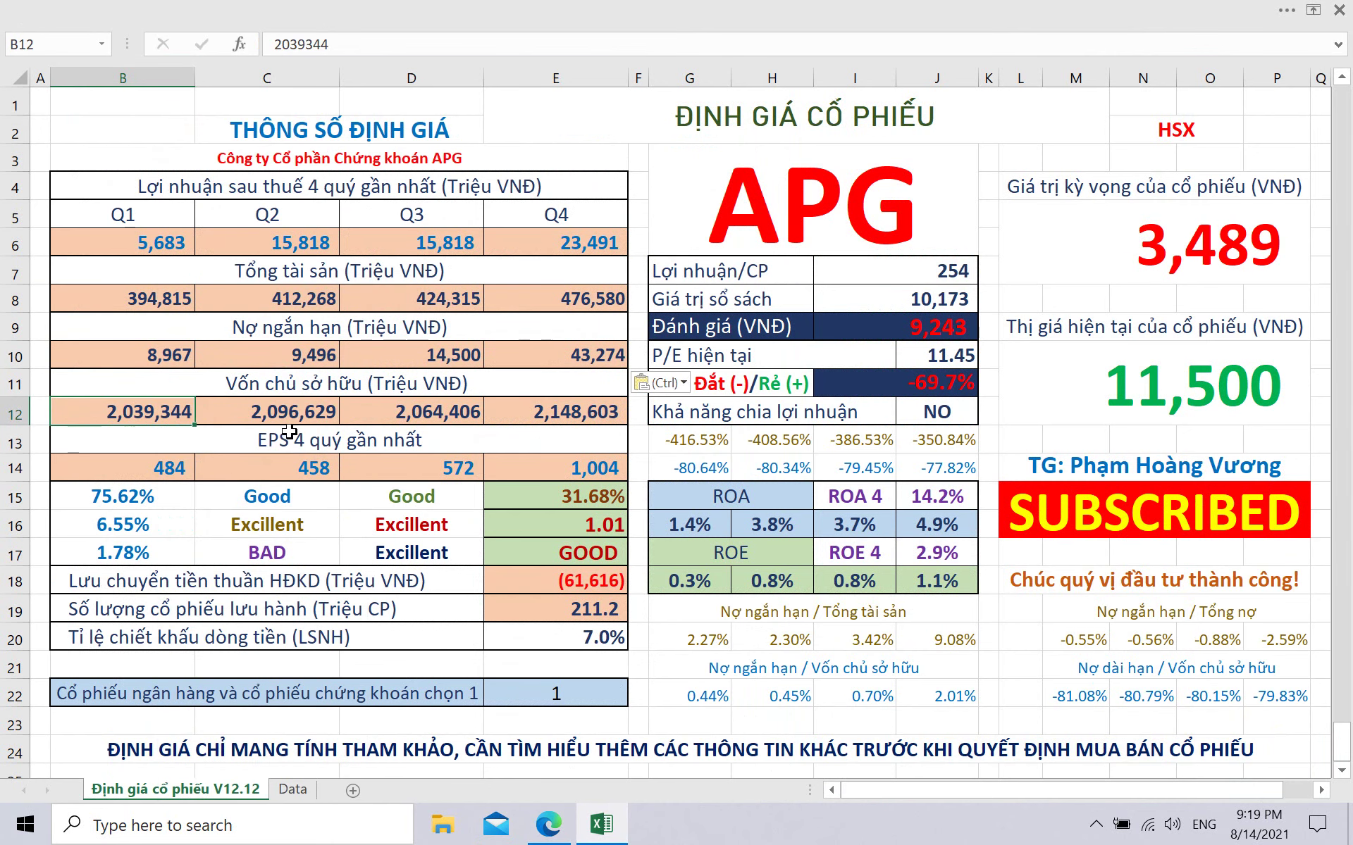
click(543, 819)
drag(339, 363, 745, 364)
click(601, 824)
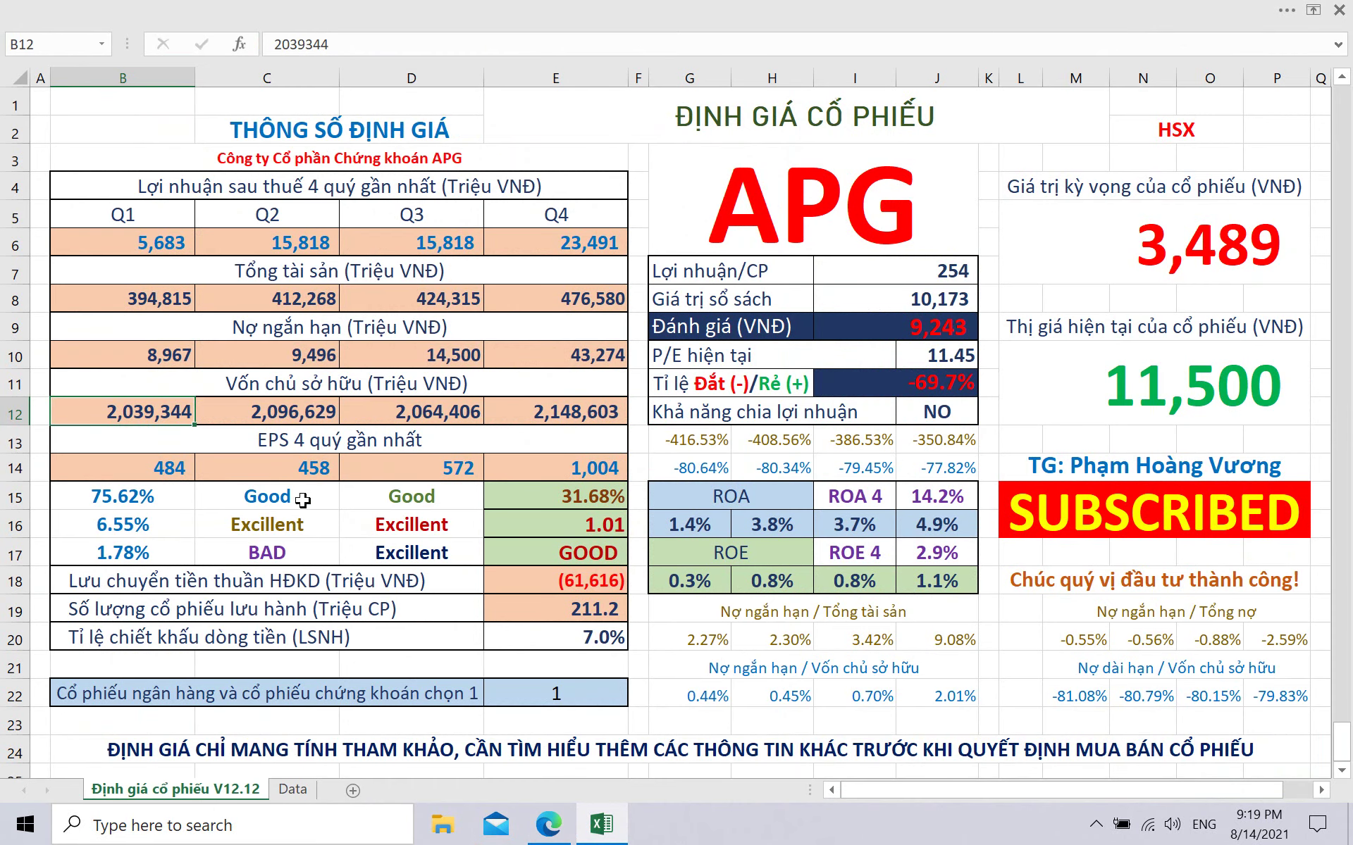
right_click(173, 431)
click(266, 264)
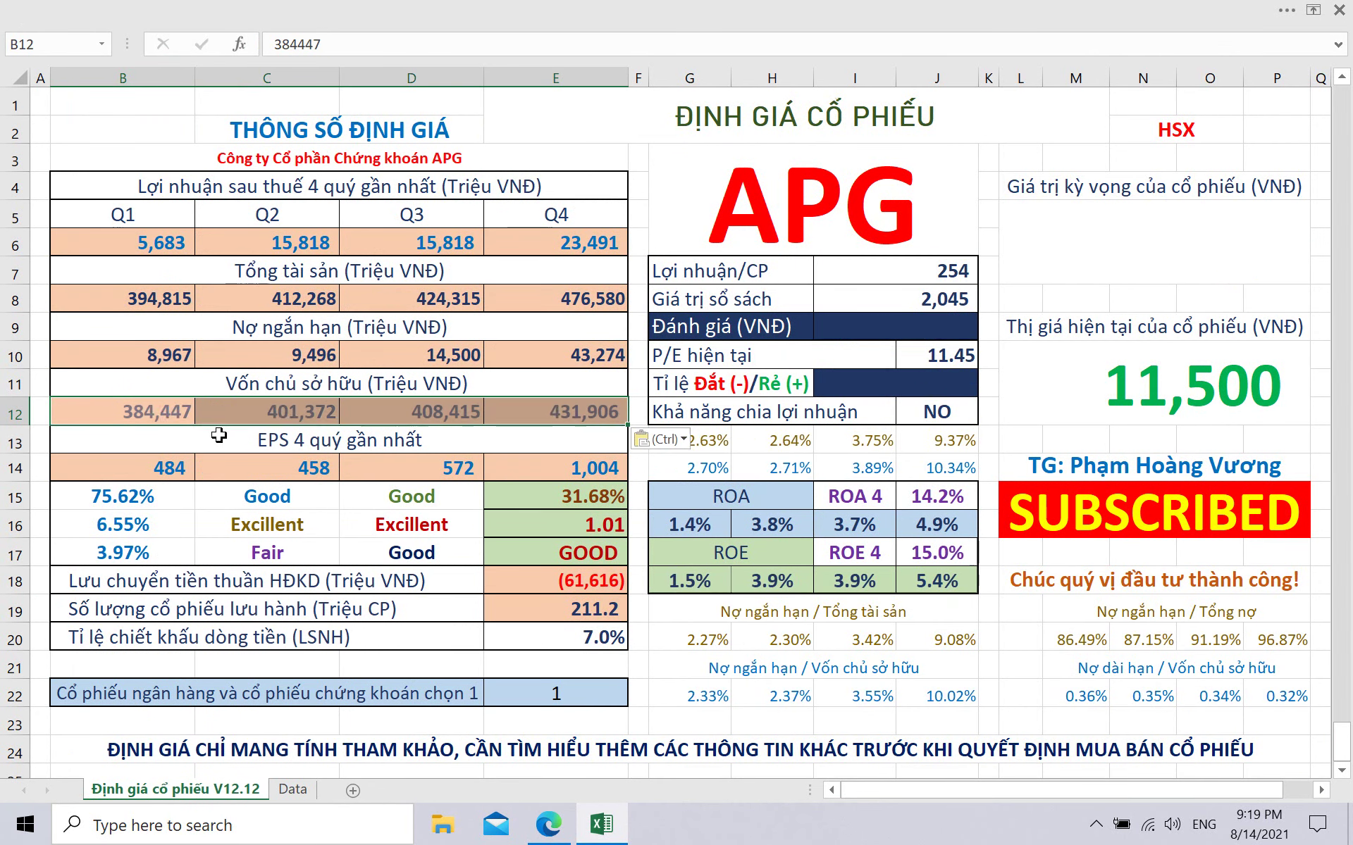
Copy APG's four EPS của 4 quý gần nhất figures from Vietstock in Edge into the EPS row in Excel, starting at B14.
click(160, 468)
click(548, 824)
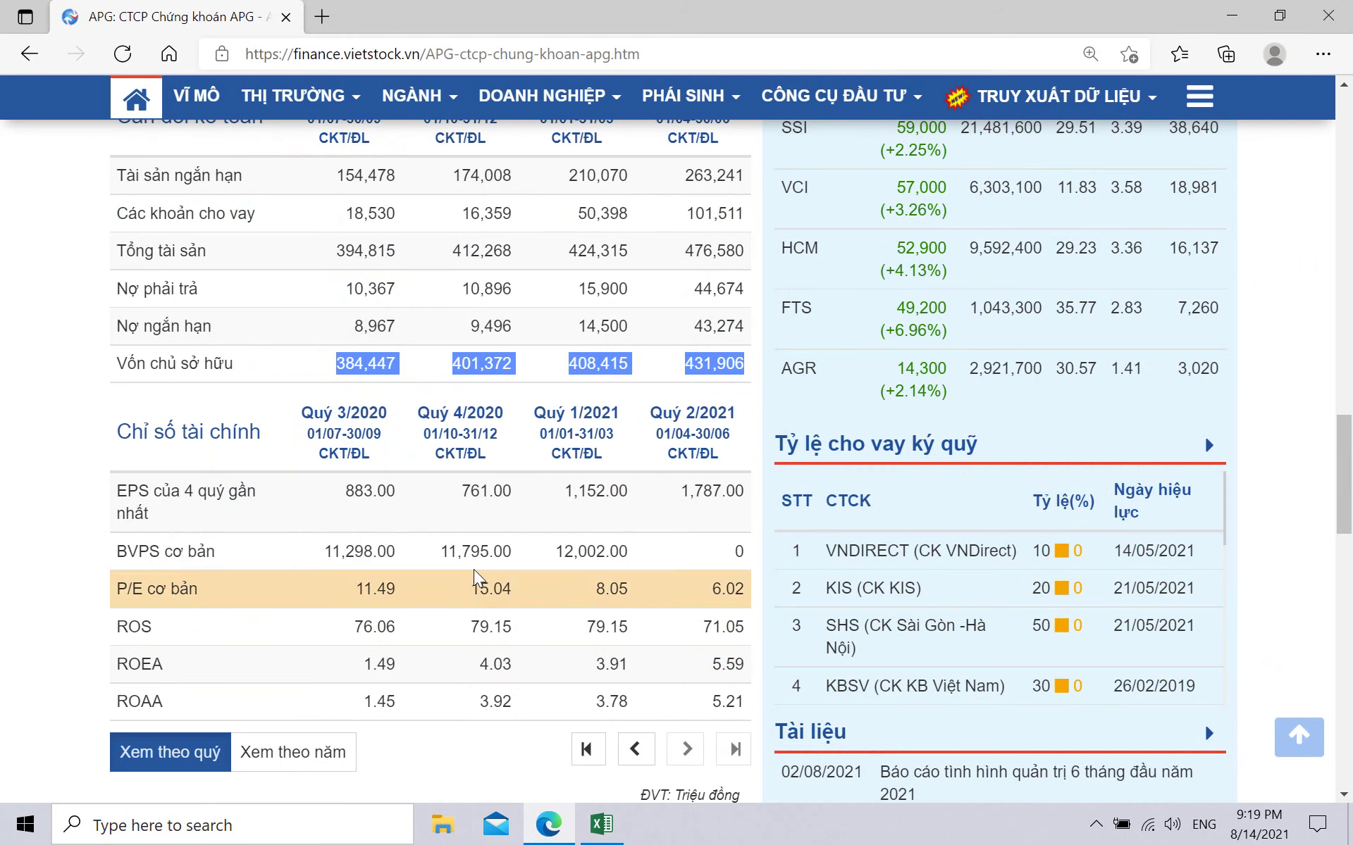
drag(343, 491, 739, 497)
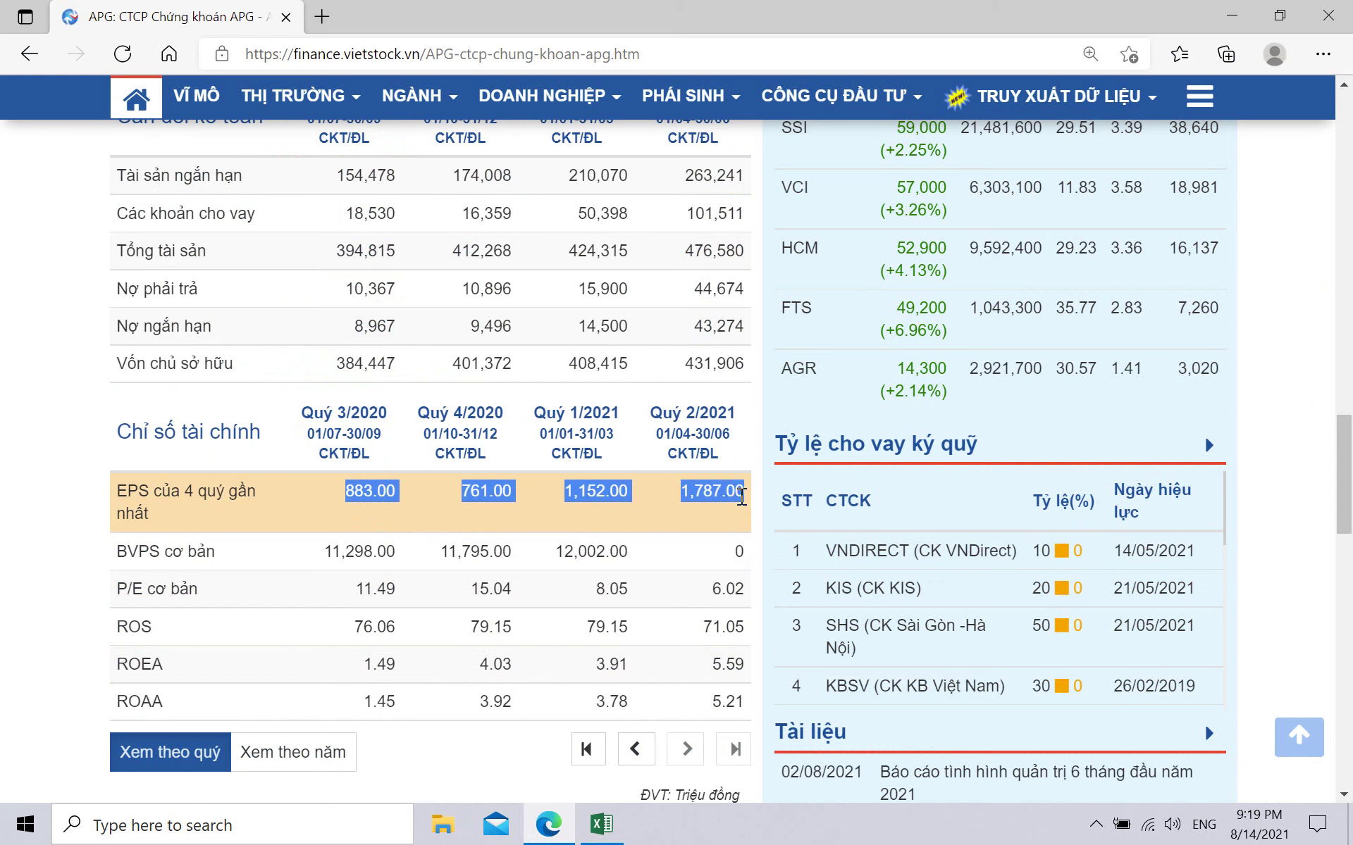
click(601, 825)
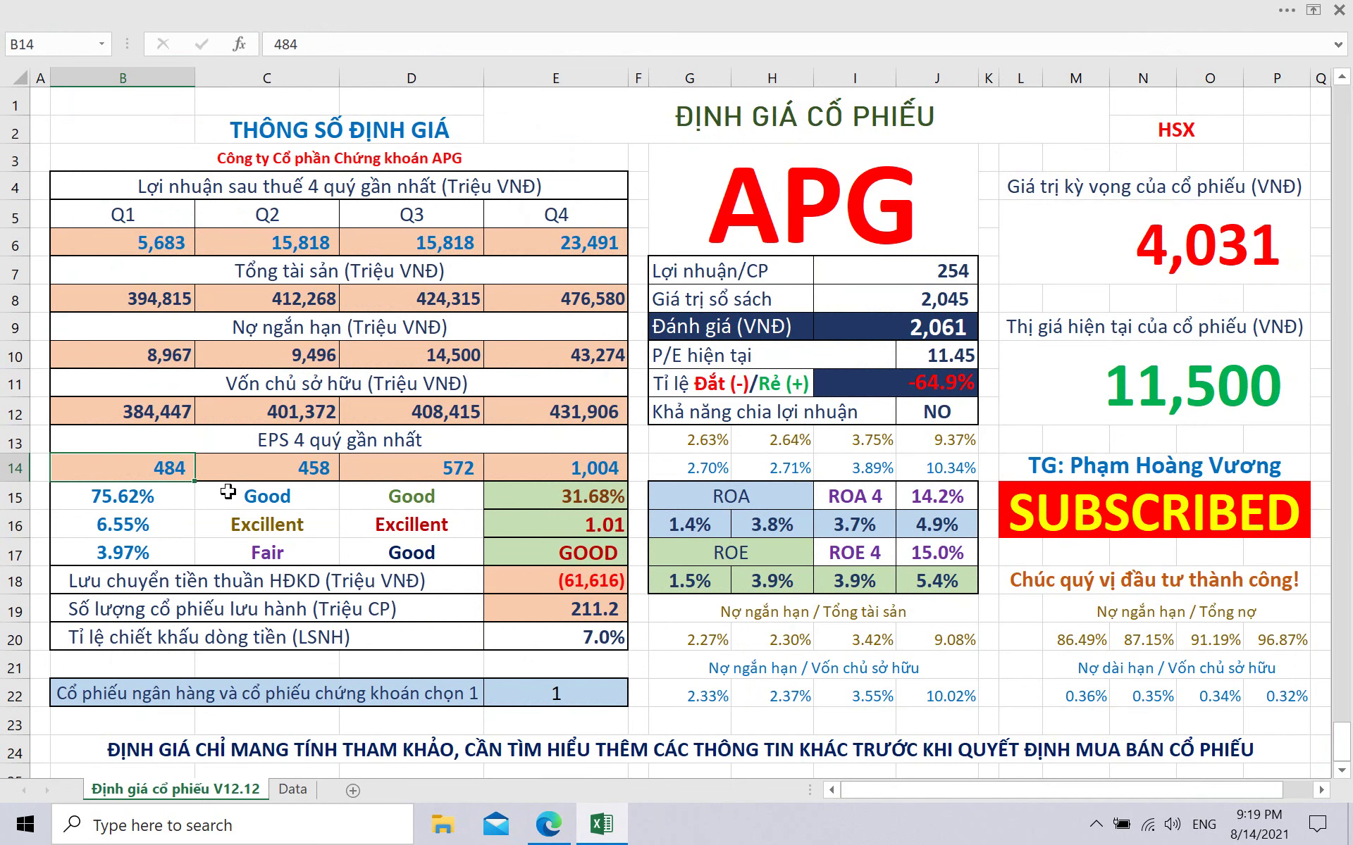
right_click(159, 472)
click(232, 134)
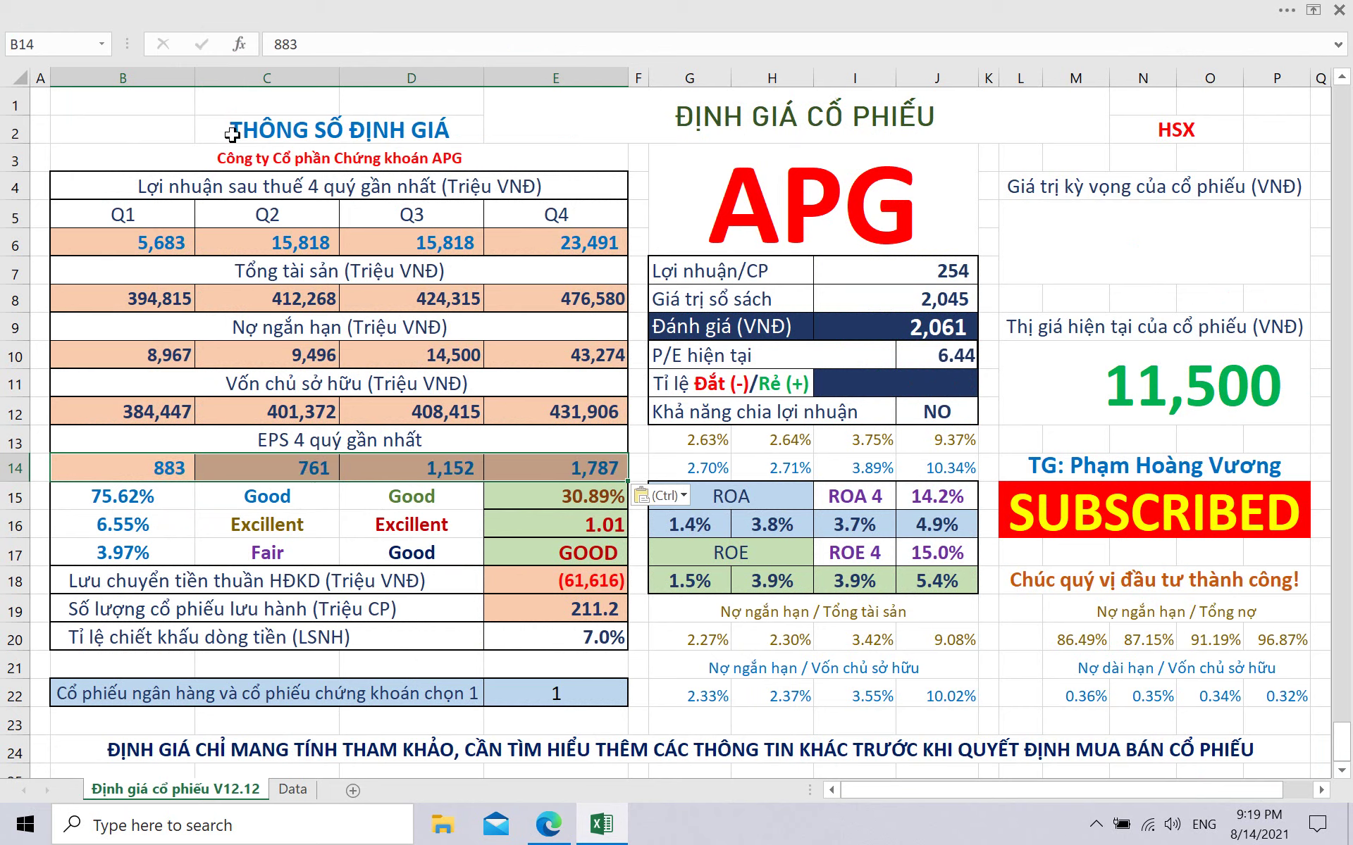
Look up APG's outstanding share volume in its Vietstock company profile and set the shares outstanding in E19 in Excel to 73.2.
click(552, 623)
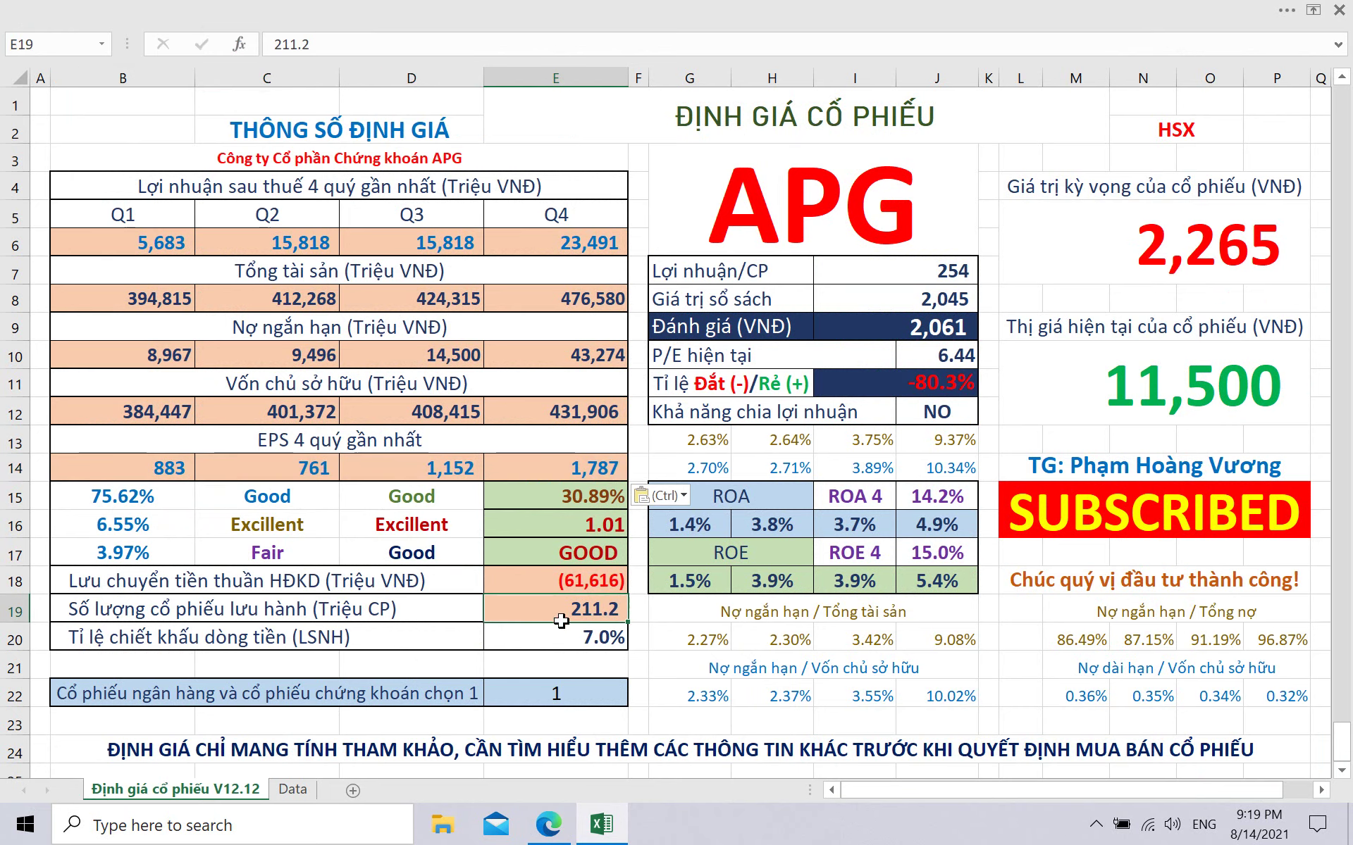
click(548, 824)
scroll(944, 430, up, 15)
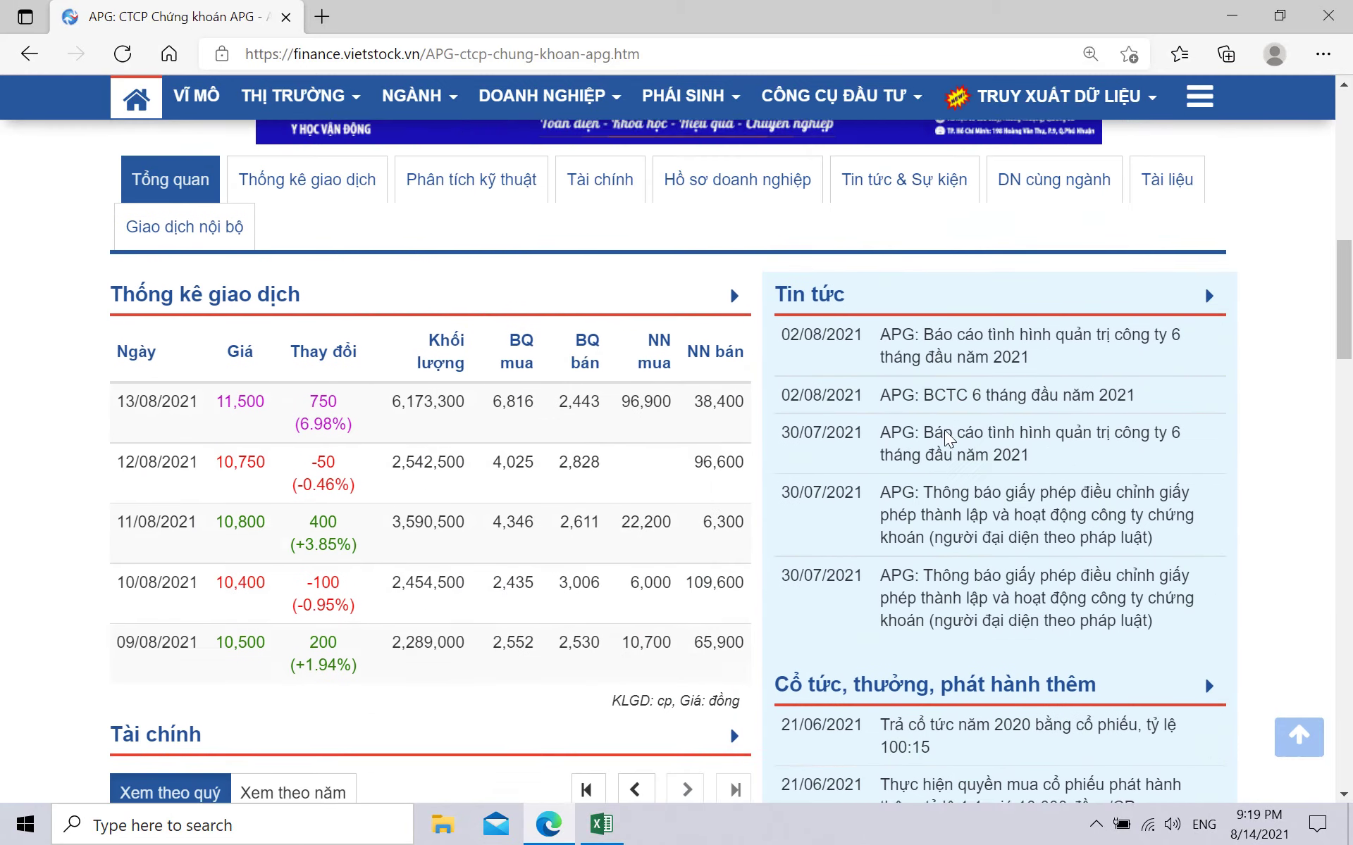
scroll(940, 429, down, 2)
click(739, 312)
scroll(795, 375, down, 5)
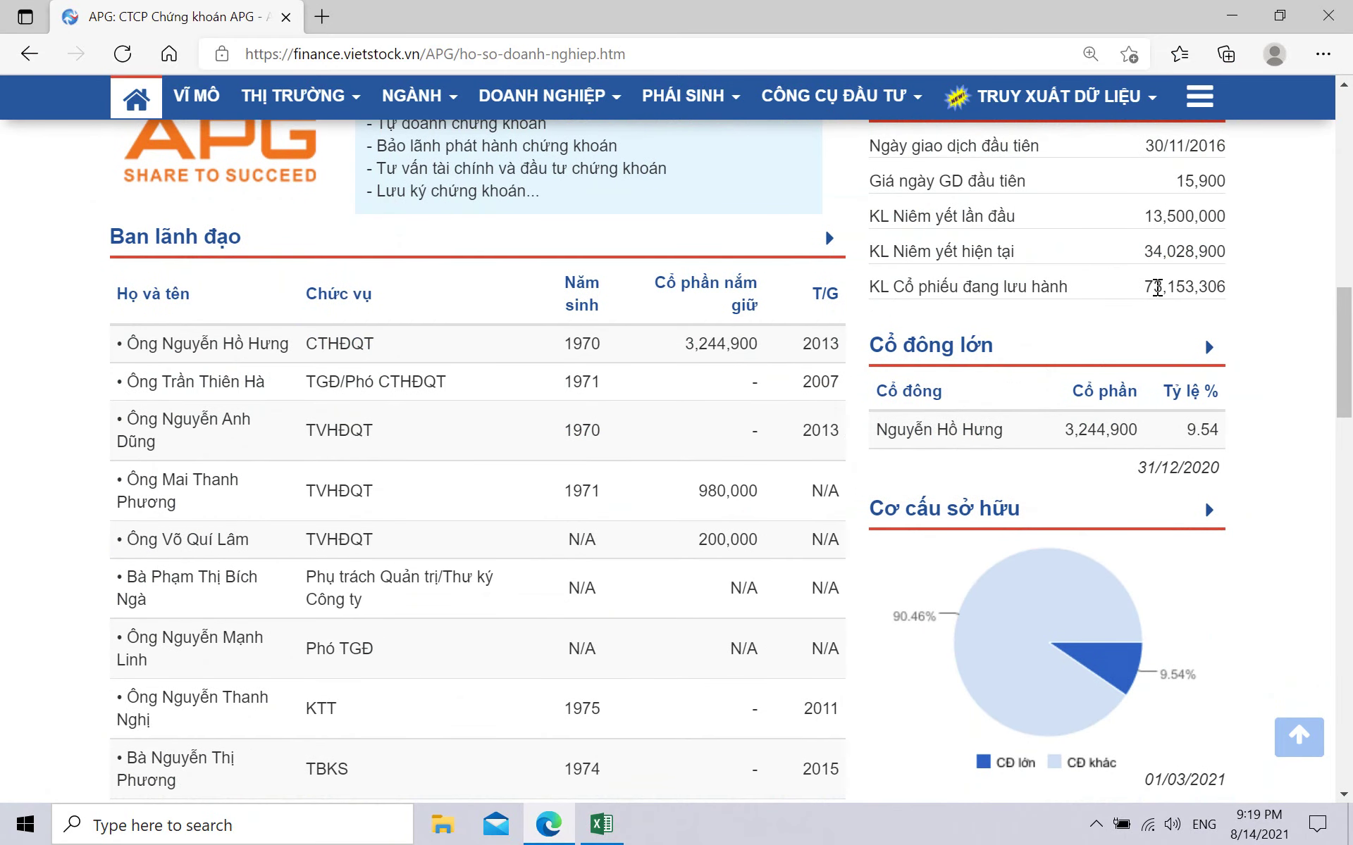
click(601, 825)
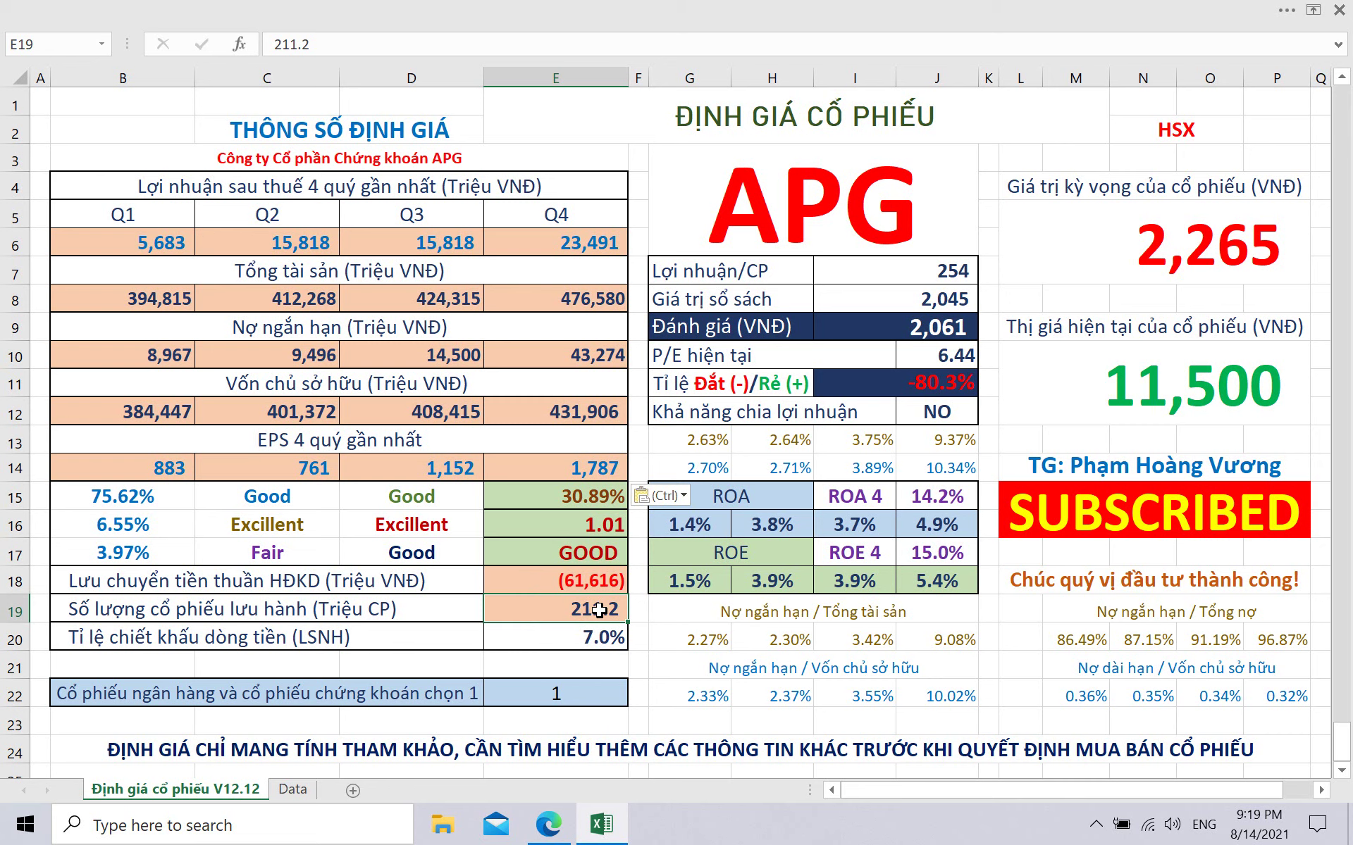
text(73.)
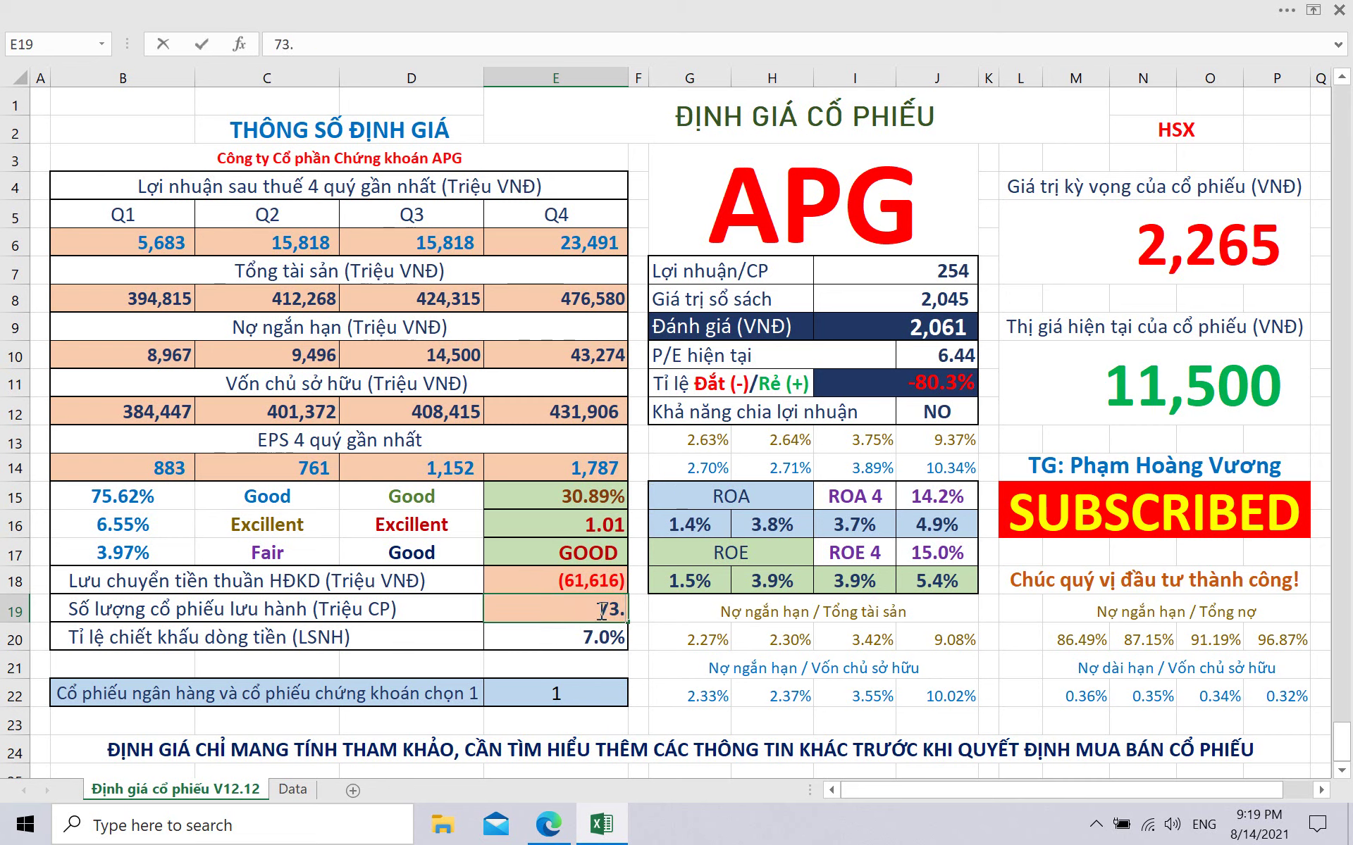
text(2)
key(Return)
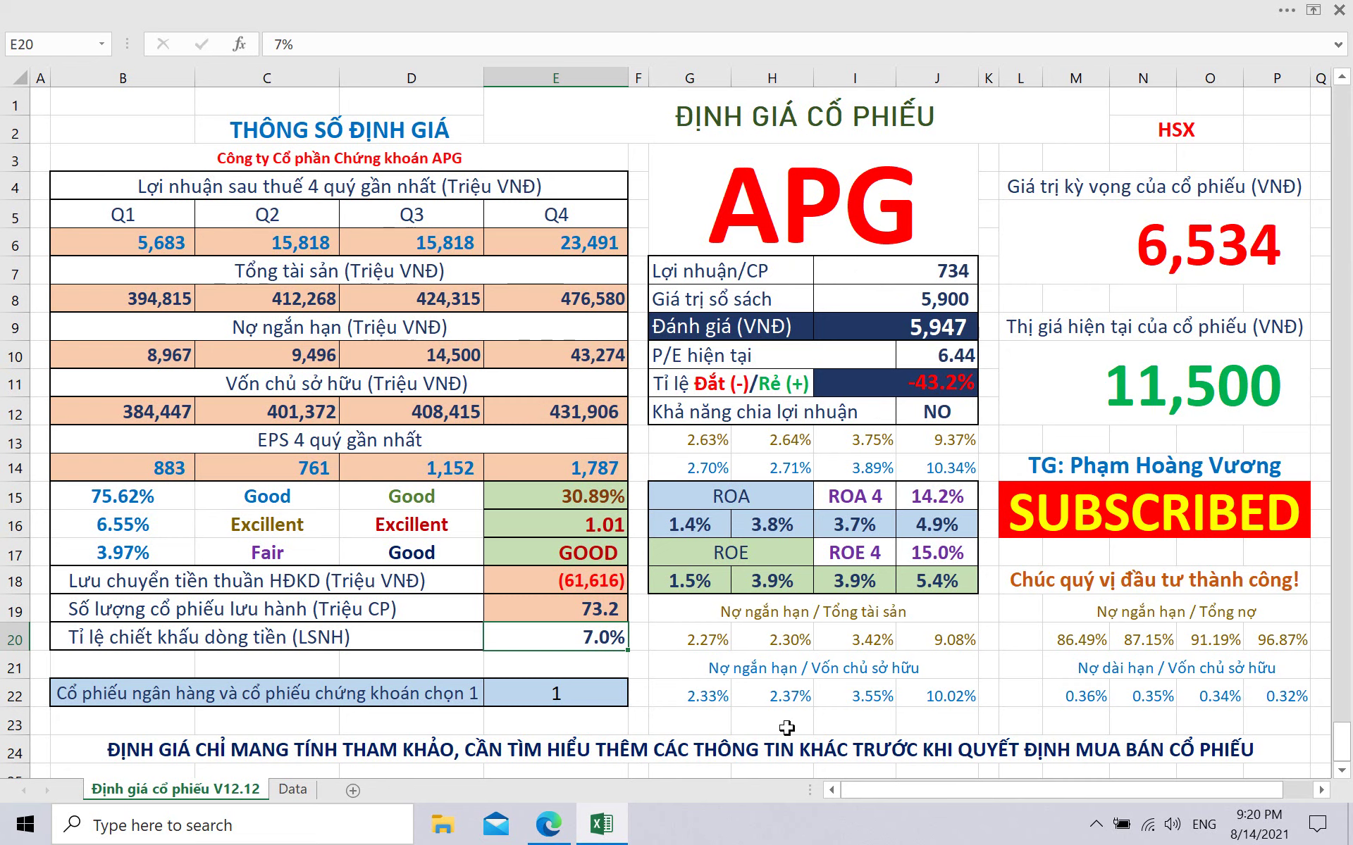
click(863, 731)
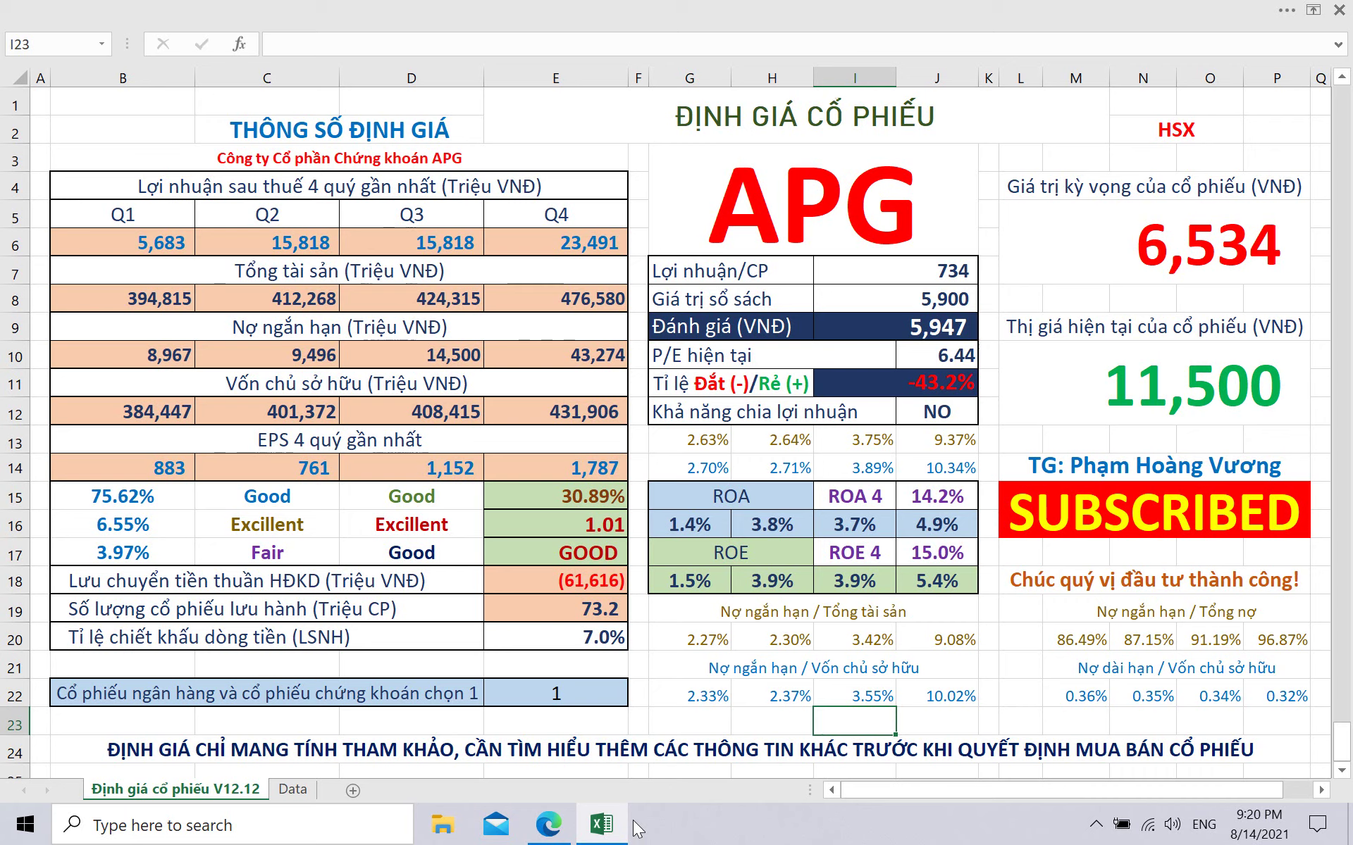
Switch to Edge, search Vietstock for the ticker AGR and open the quarterly financials on its Tổng quan page.
click(549, 824)
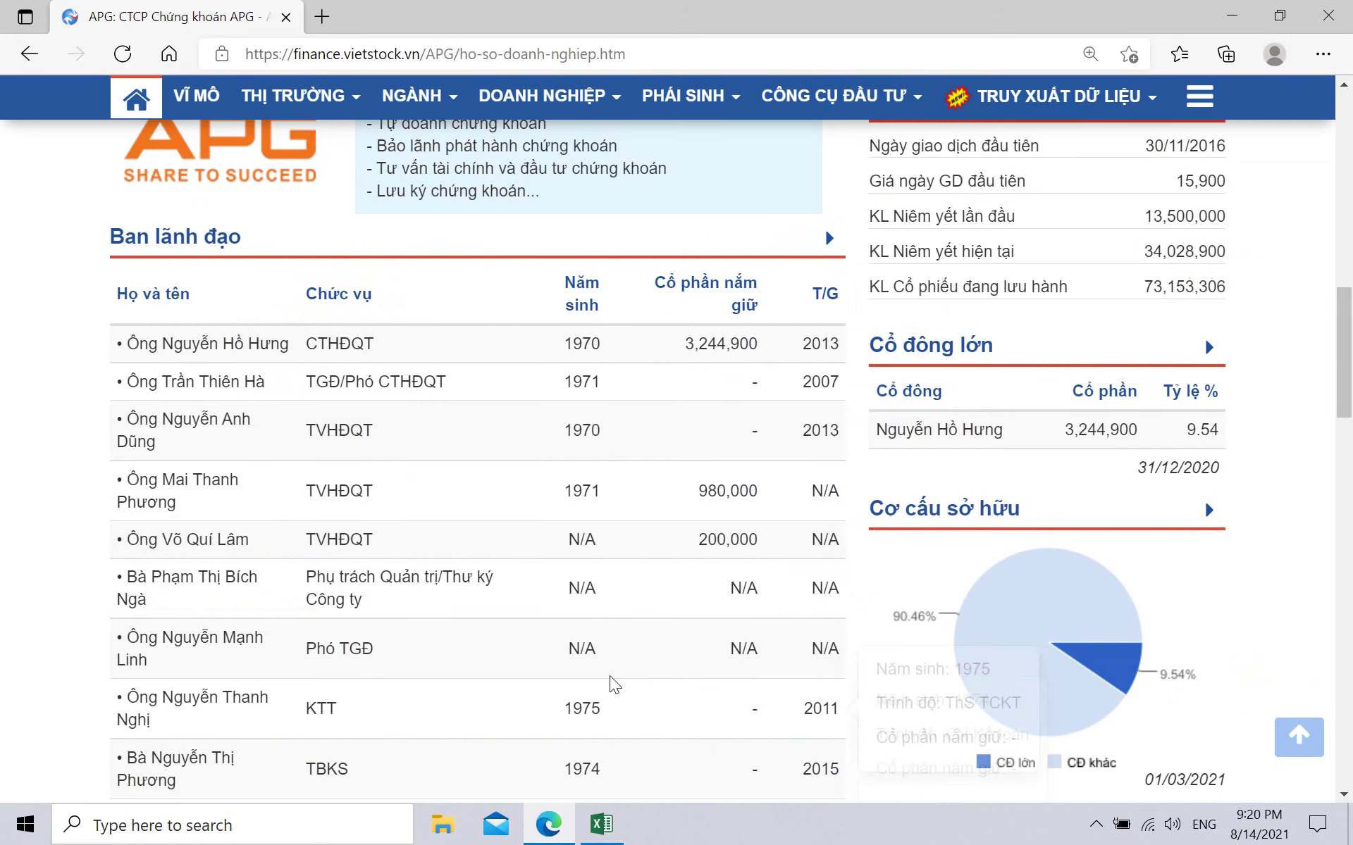
scroll(571, 354, up, 8)
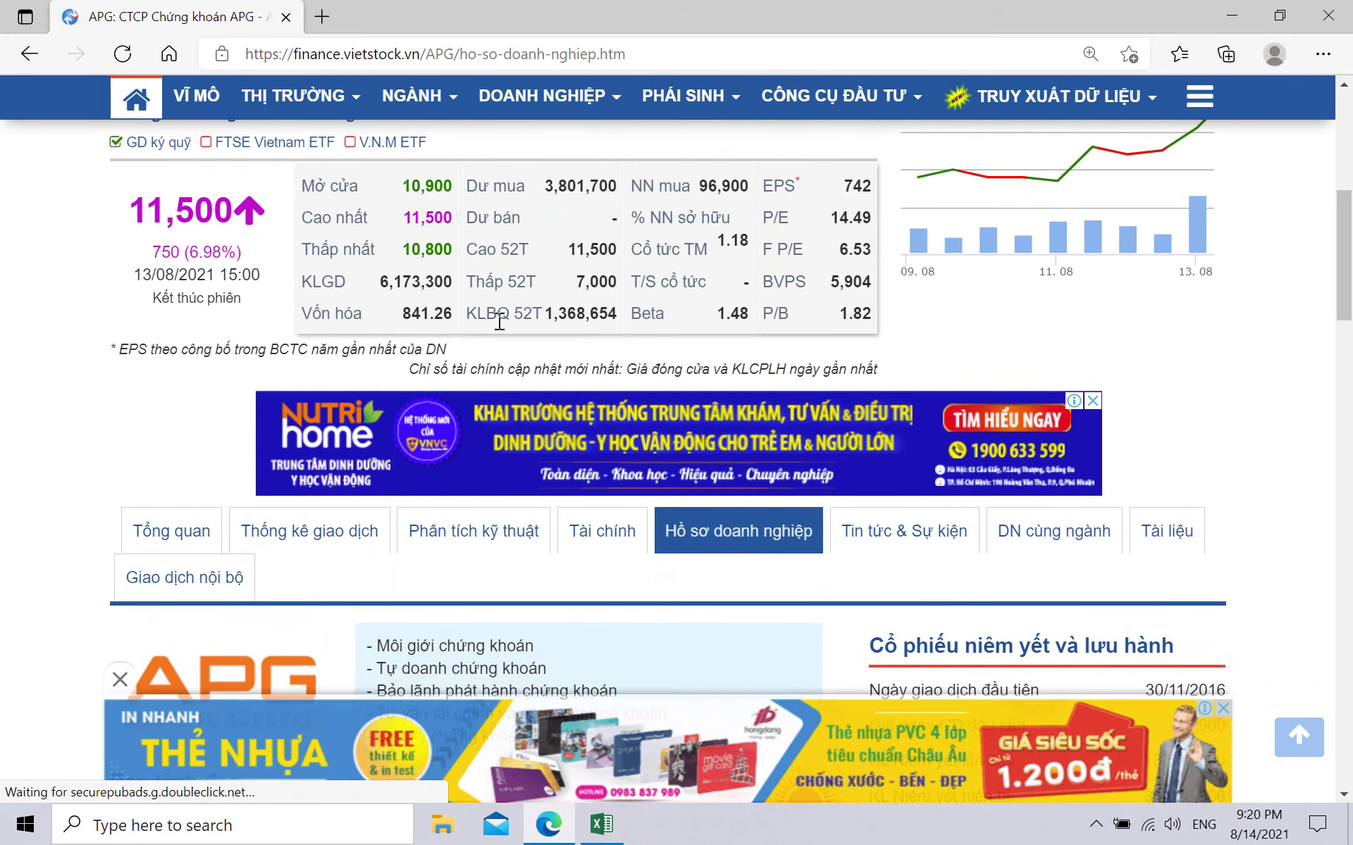
scroll(499, 323, up, 5)
click(866, 338)
text(A)
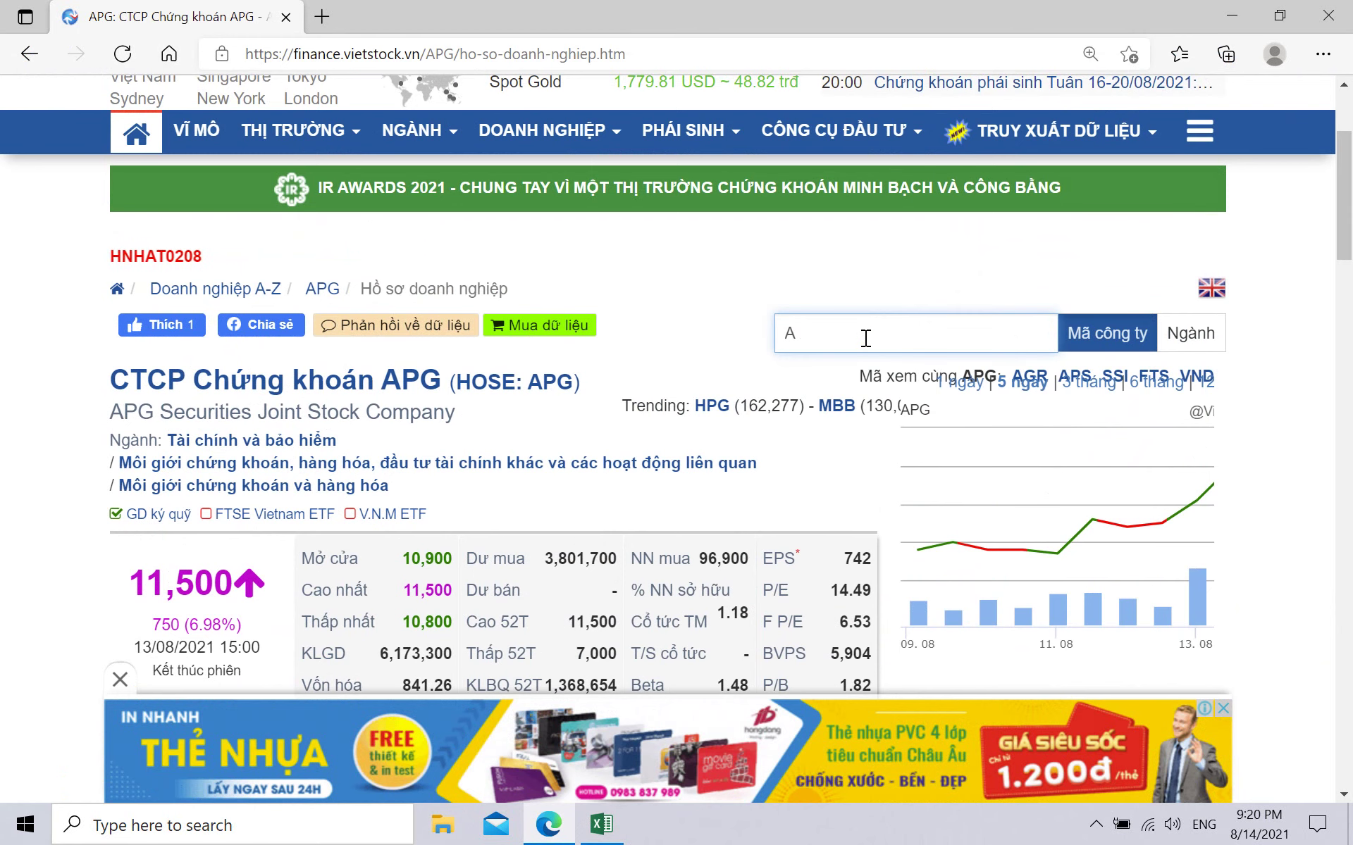
text(GR)
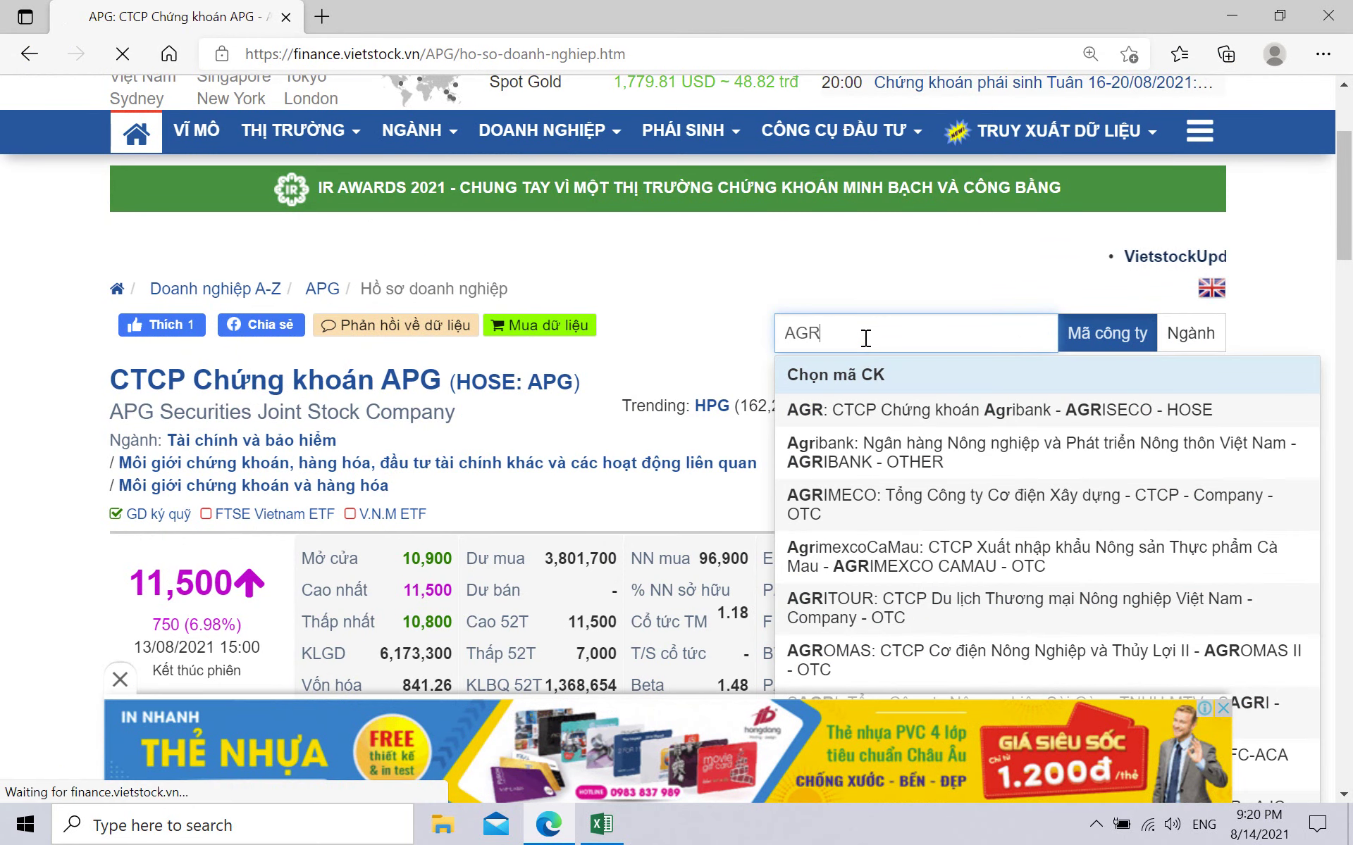
key(Return)
scroll(577, 386, down, 8)
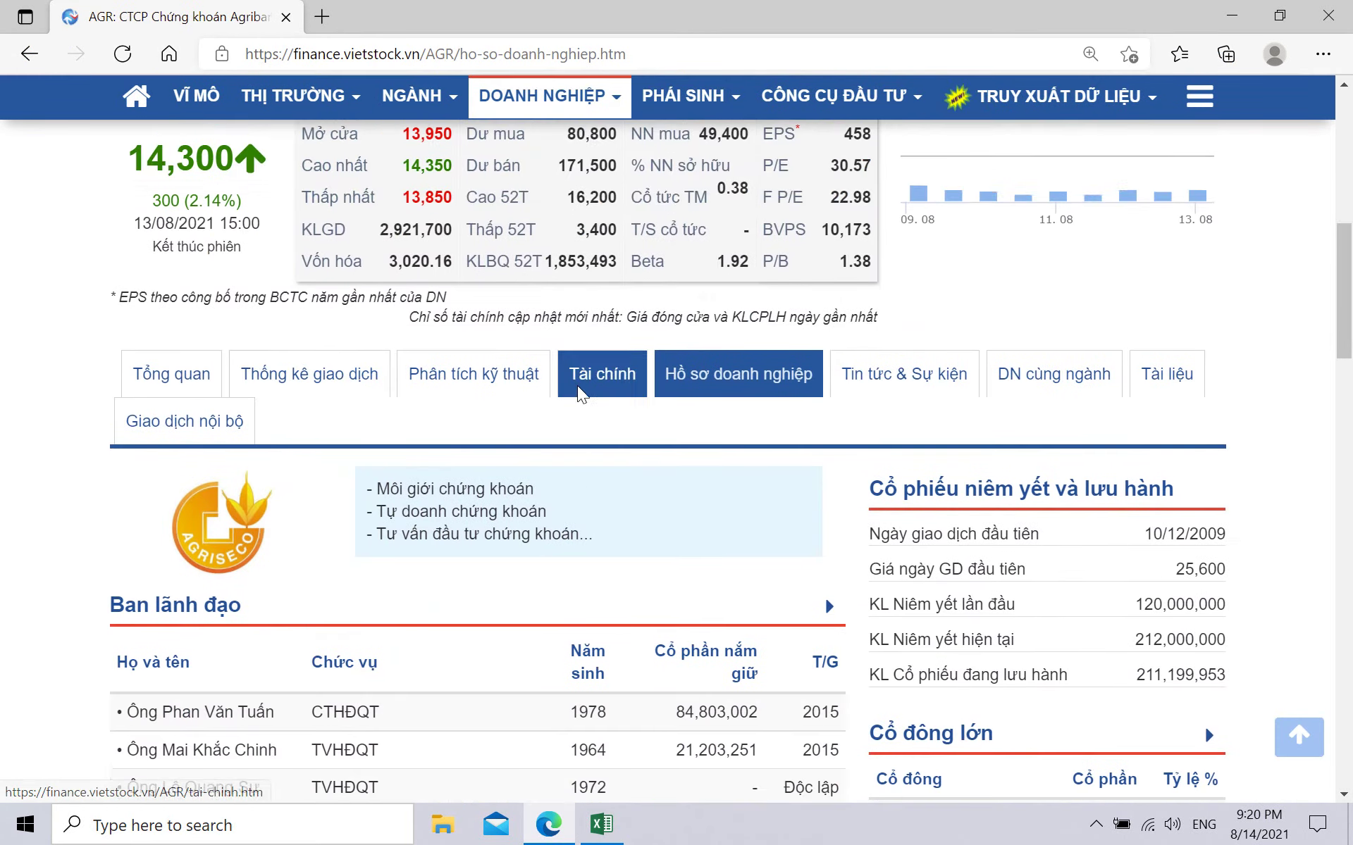
click(167, 311)
scroll(502, 338, down, 5)
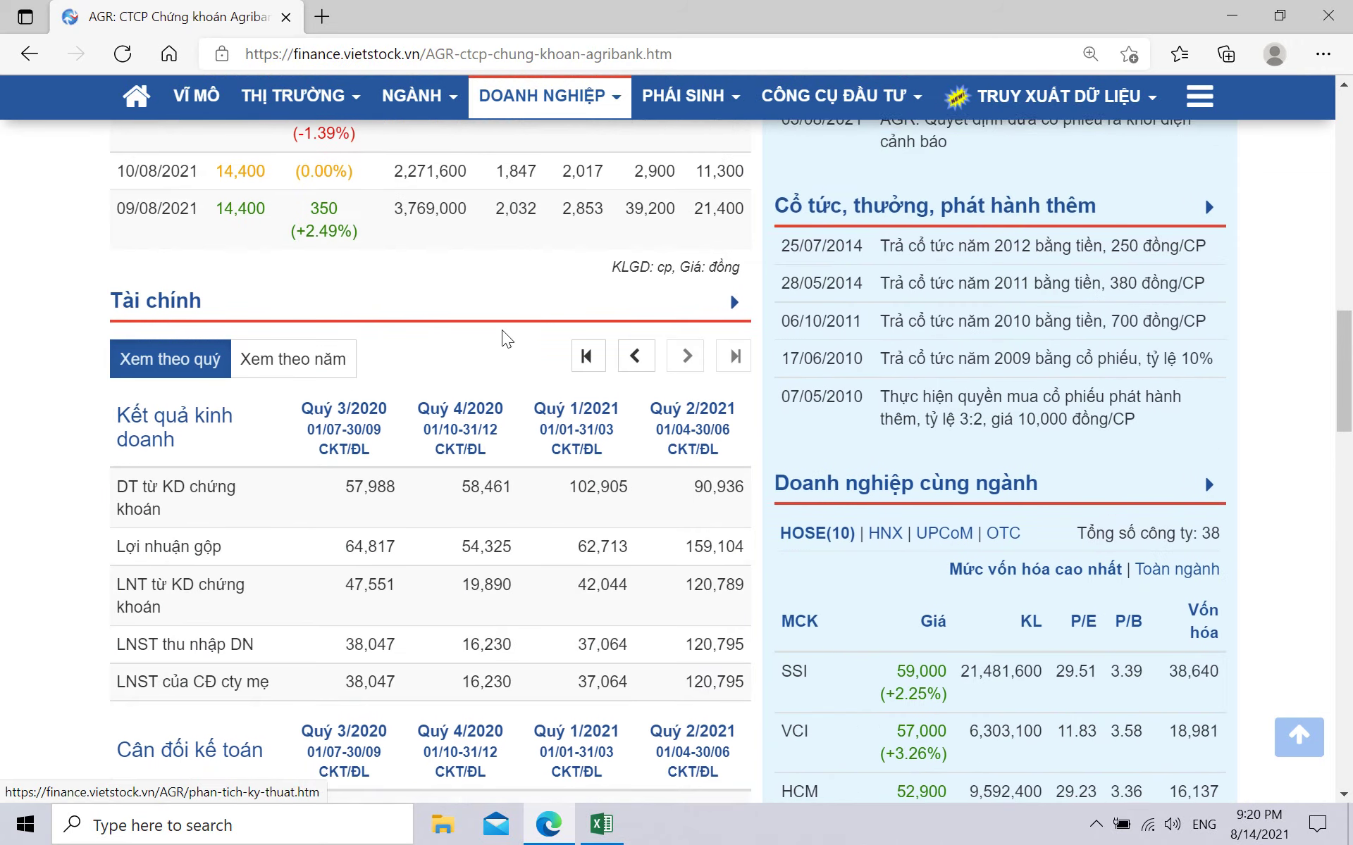
scroll(503, 338, down, 5)
Copy AGR's four quarterly LNST của CĐ cty mẹ figures from Vietstock into the after-tax profit row in Excel, starting at B6.
click(340, 354)
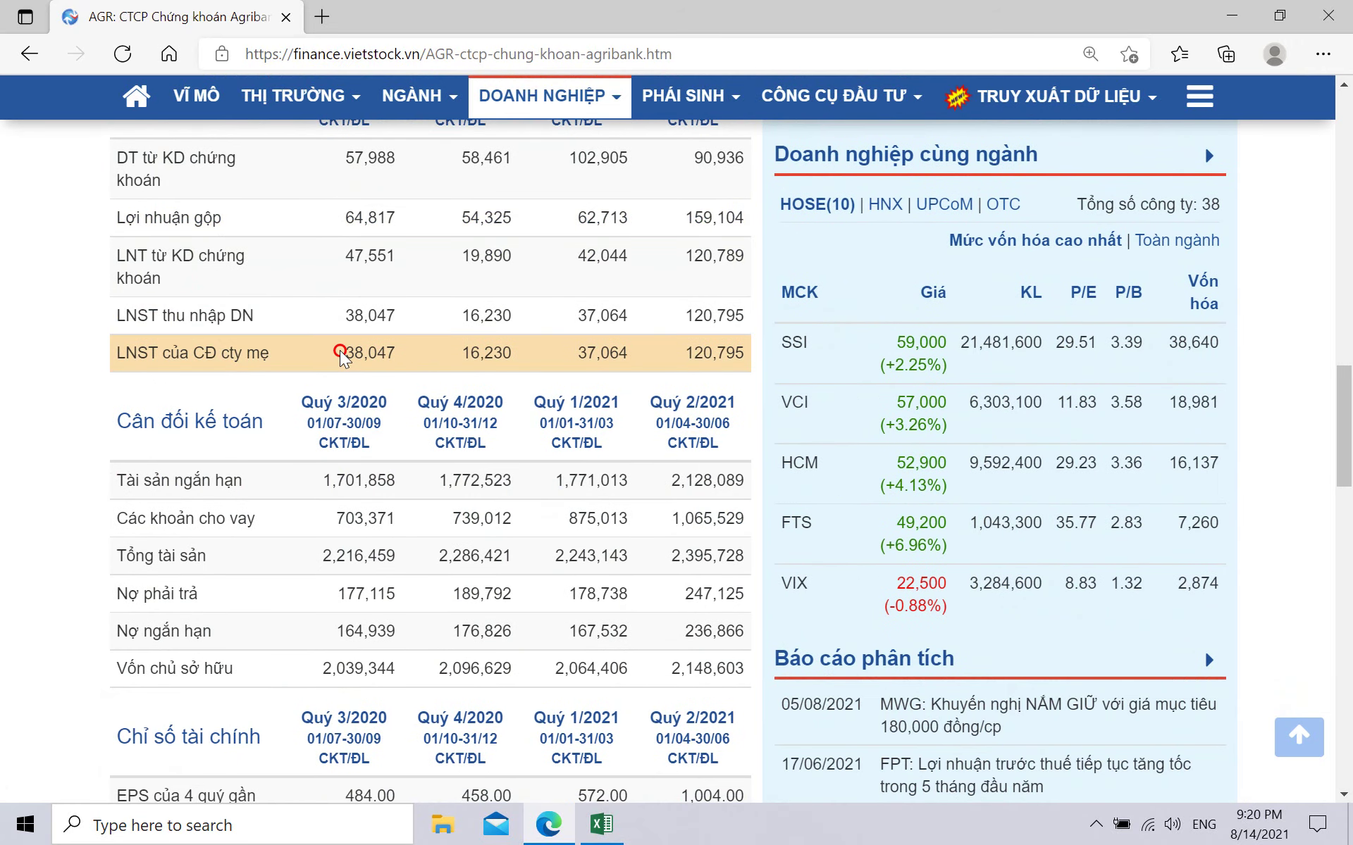
drag(340, 355, 744, 355)
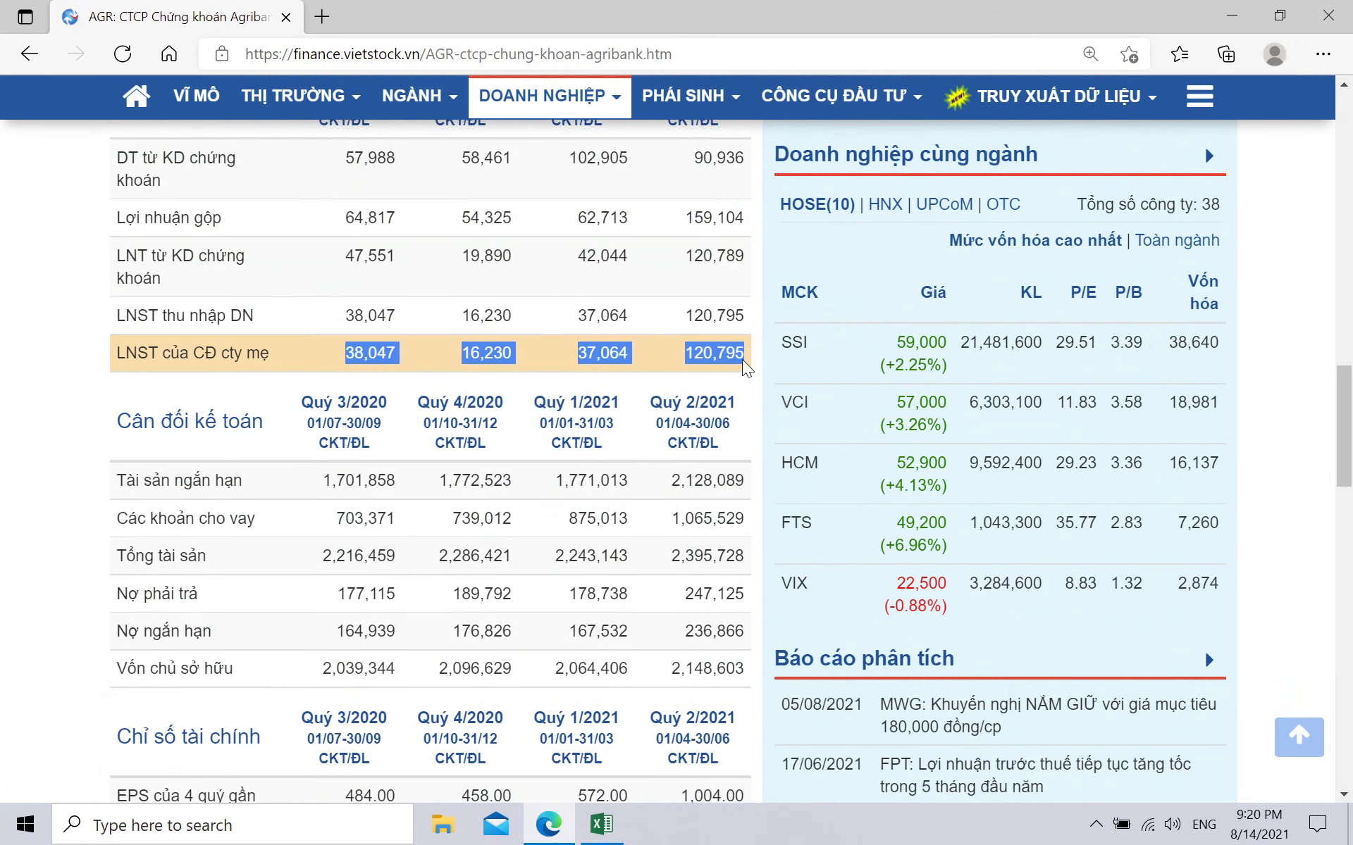
click(601, 824)
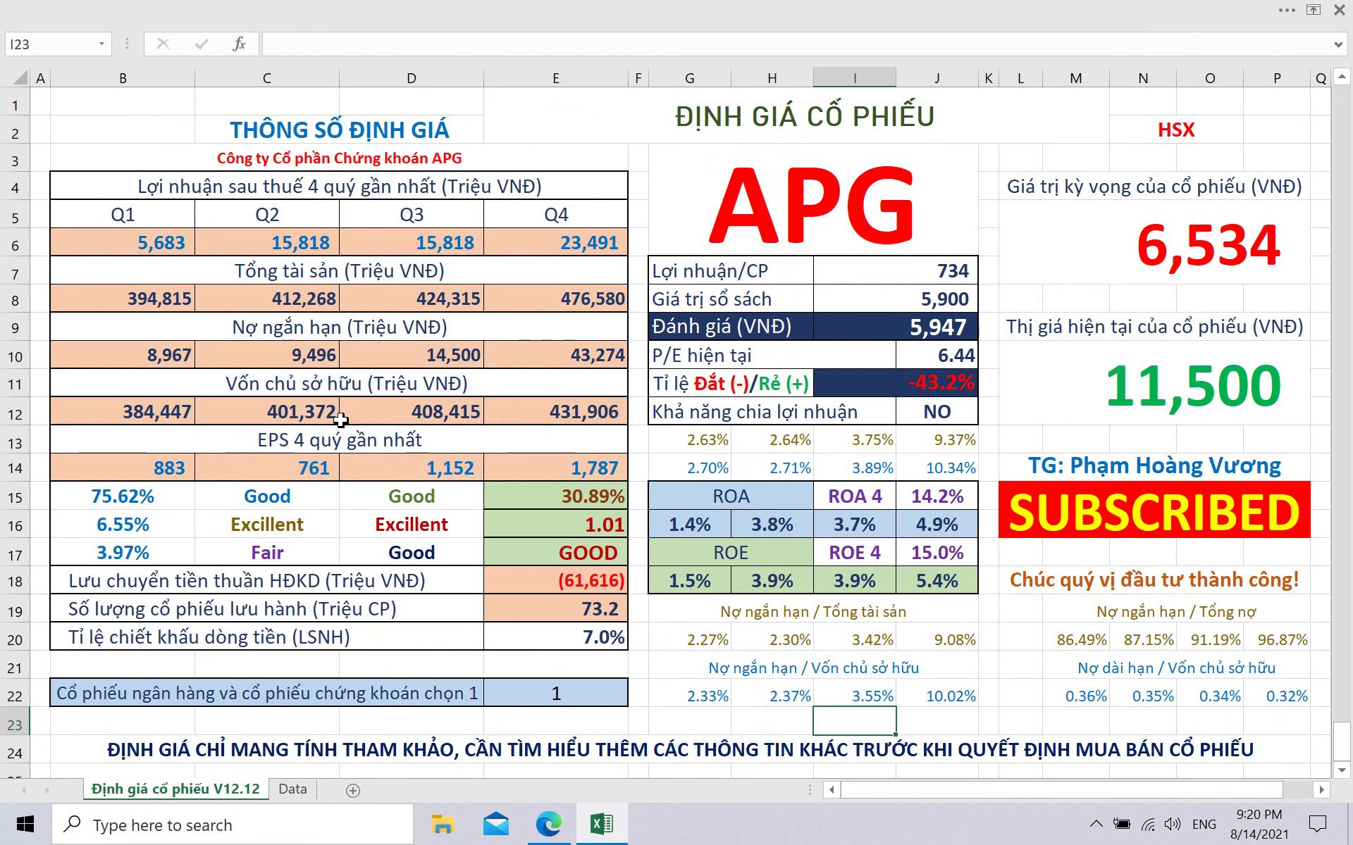
click(169, 247)
right_click(169, 243)
click(229, 328)
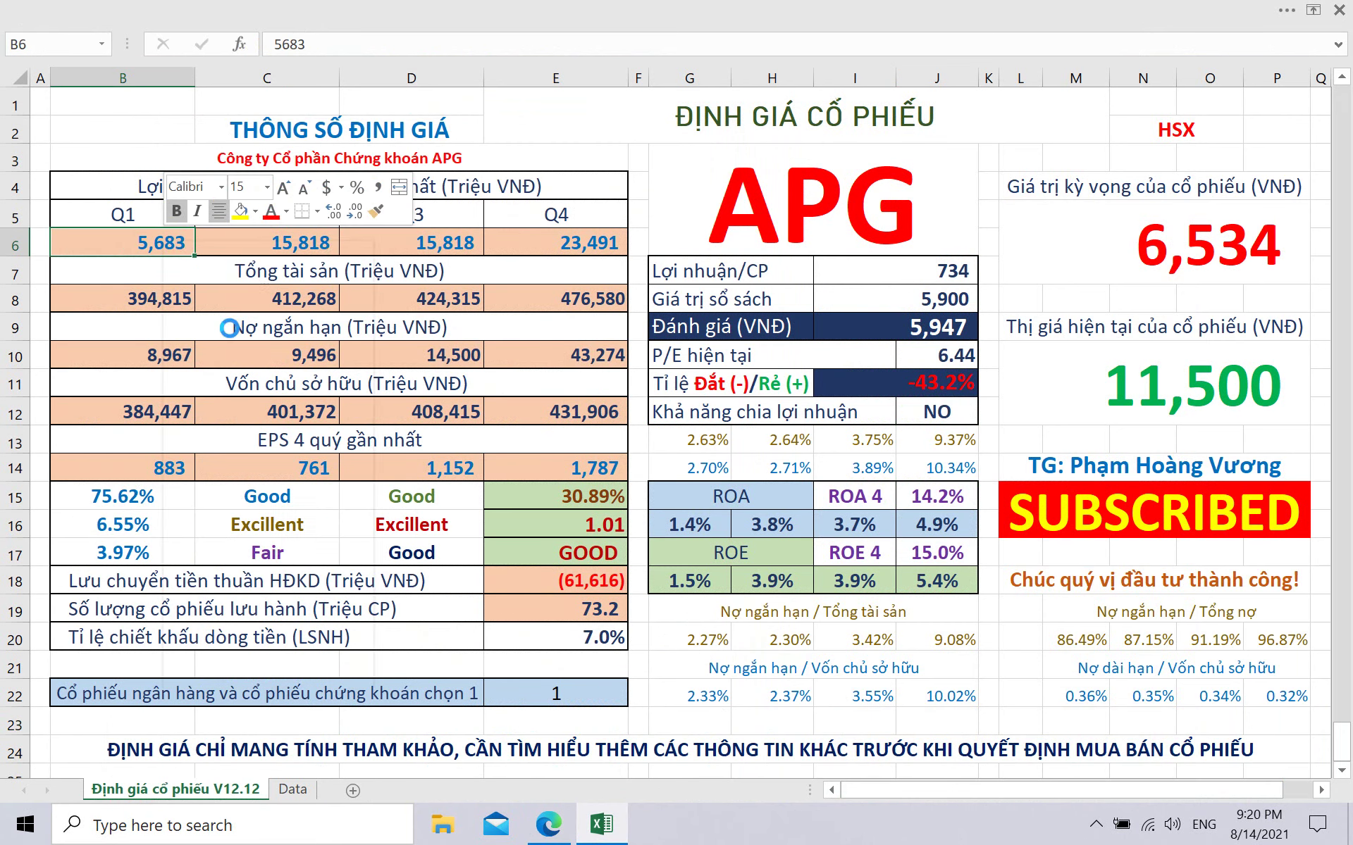
Copy AGR's four quarterly Tổng tài sản figures from Vietstock in Edge into the total assets row in Excel, starting at B8.
click(178, 307)
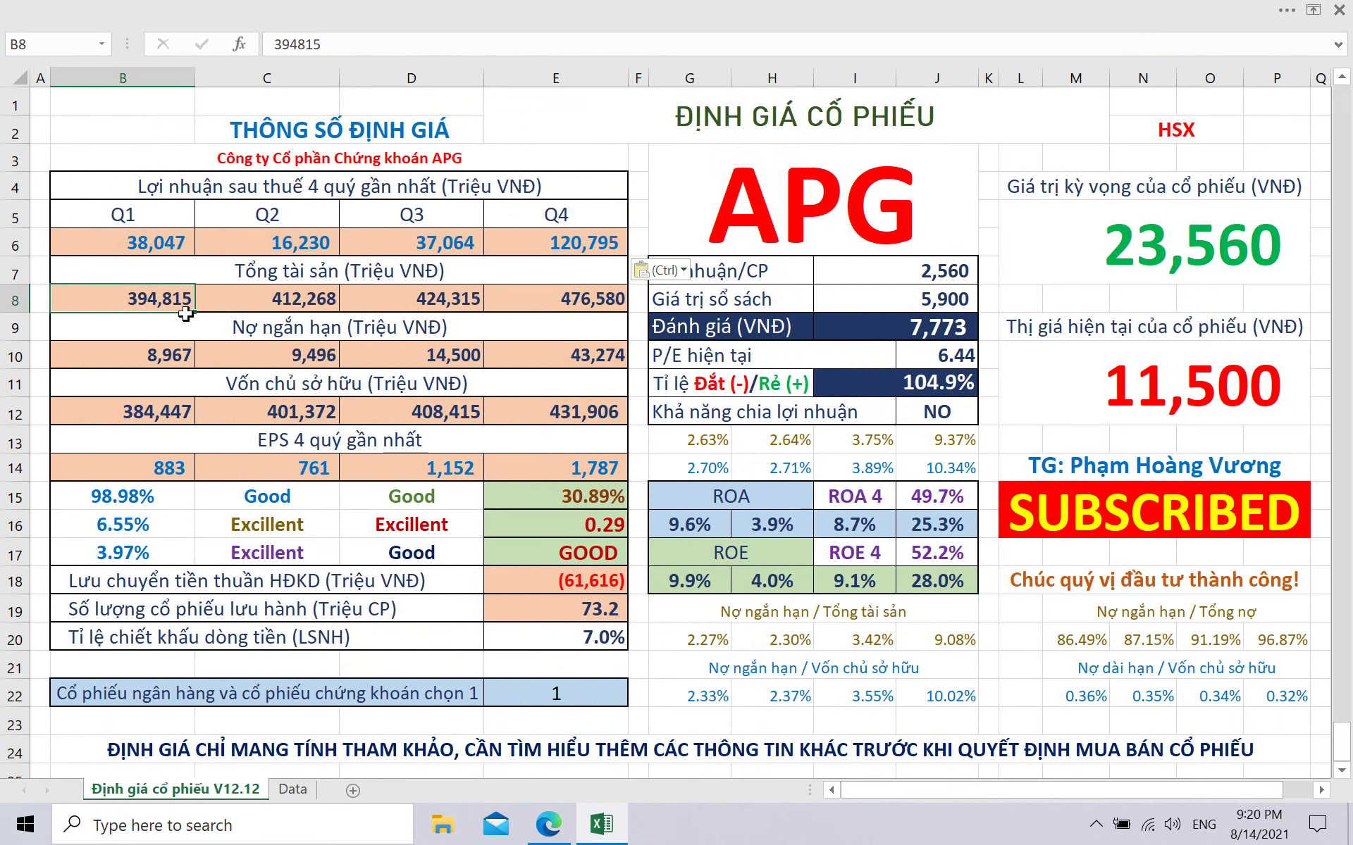
click(558, 824)
scroll(402, 430, down, 1)
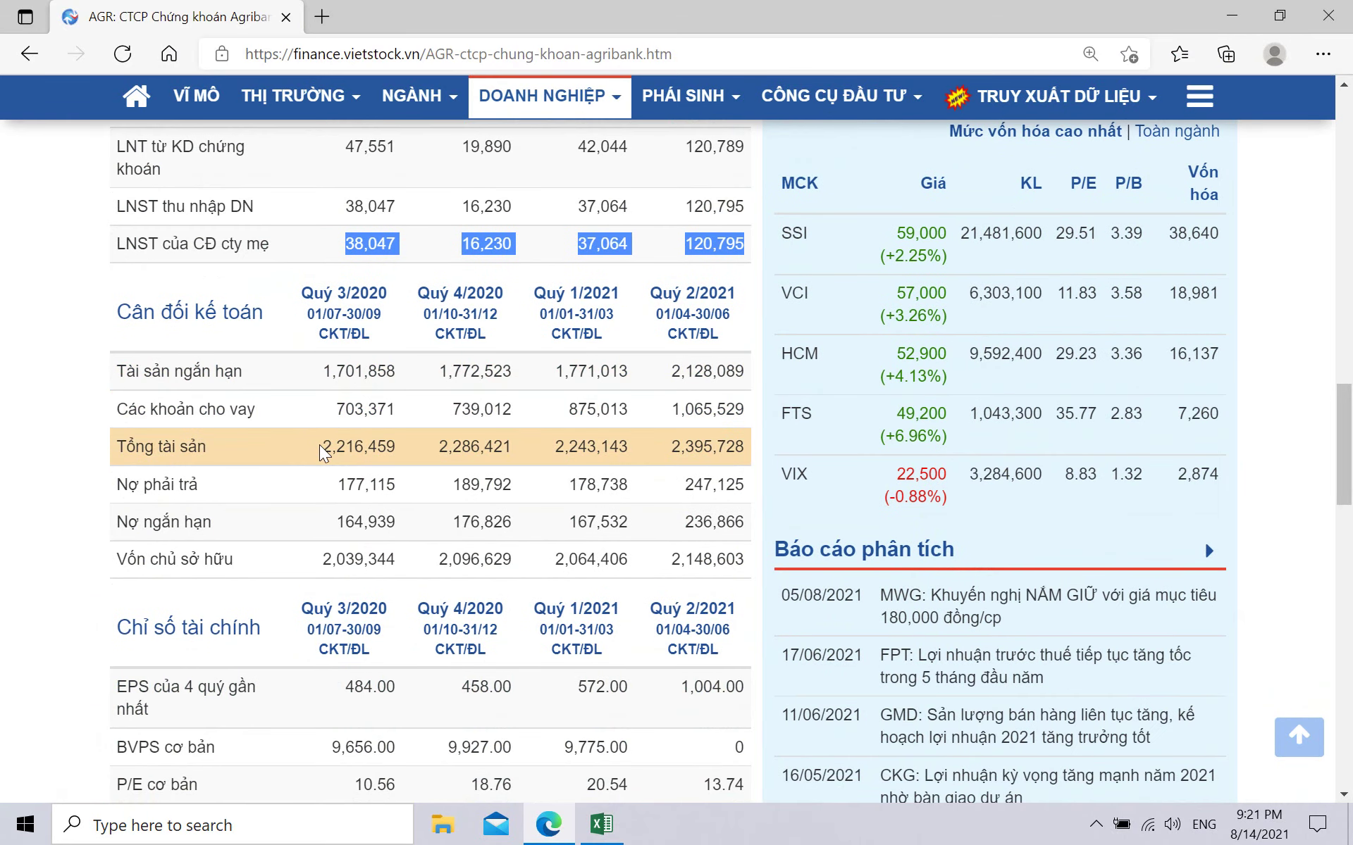
drag(320, 451, 740, 451)
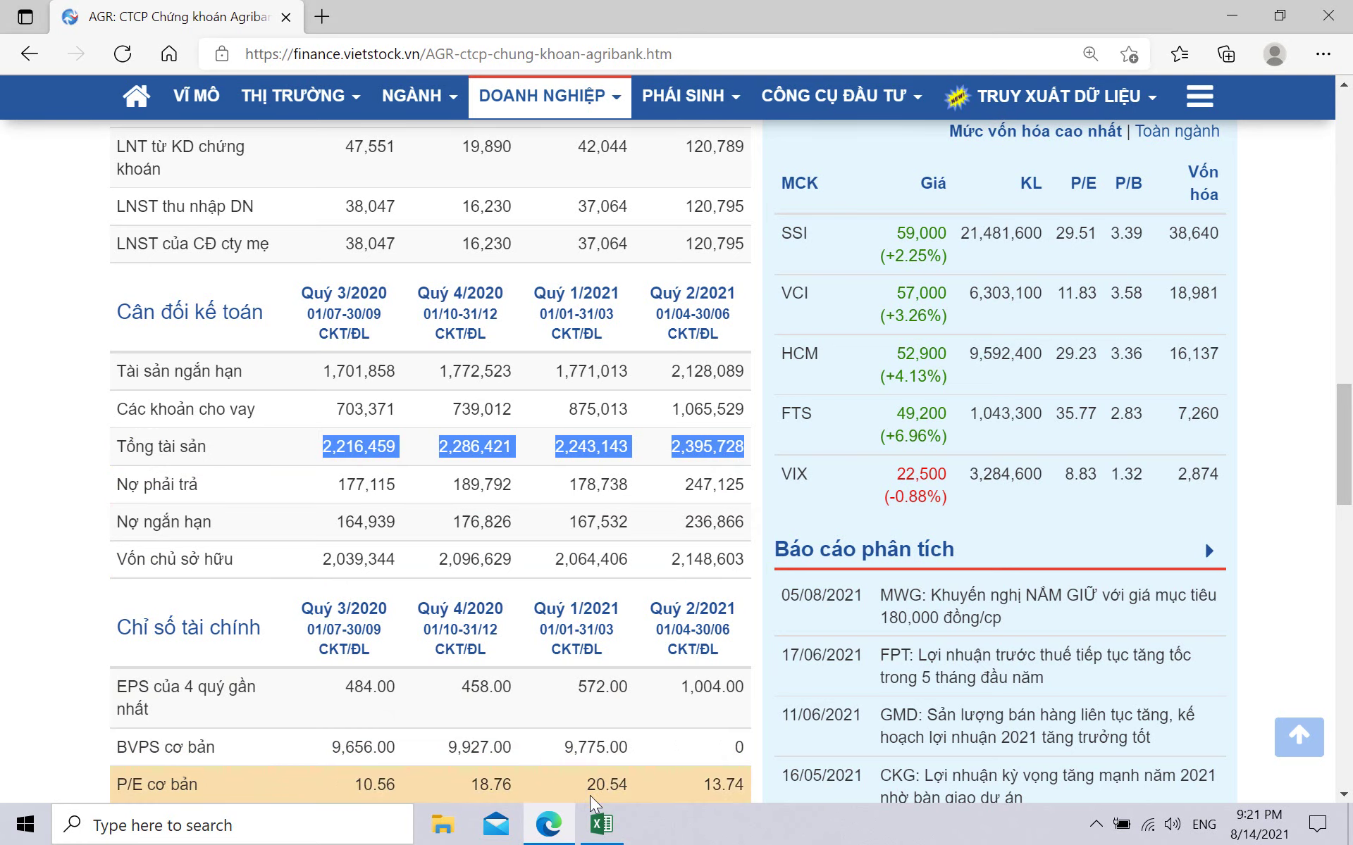
click(602, 826)
right_click(167, 303)
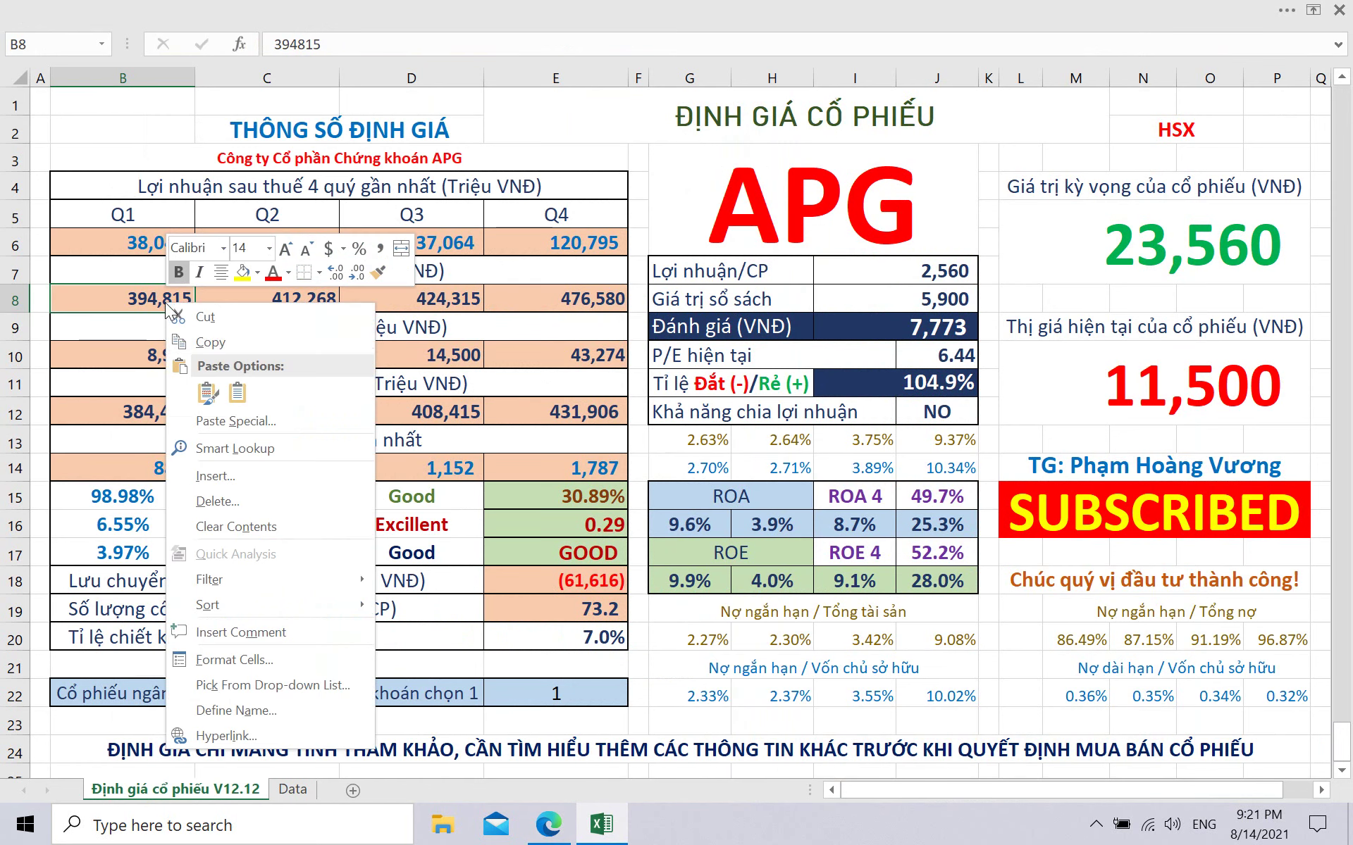
click(237, 392)
Copy AGR's four quarterly Nợ ngắn hạn figures from Vietstock in Edge into the short-term debt row in Excel, starting at B10.
click(185, 365)
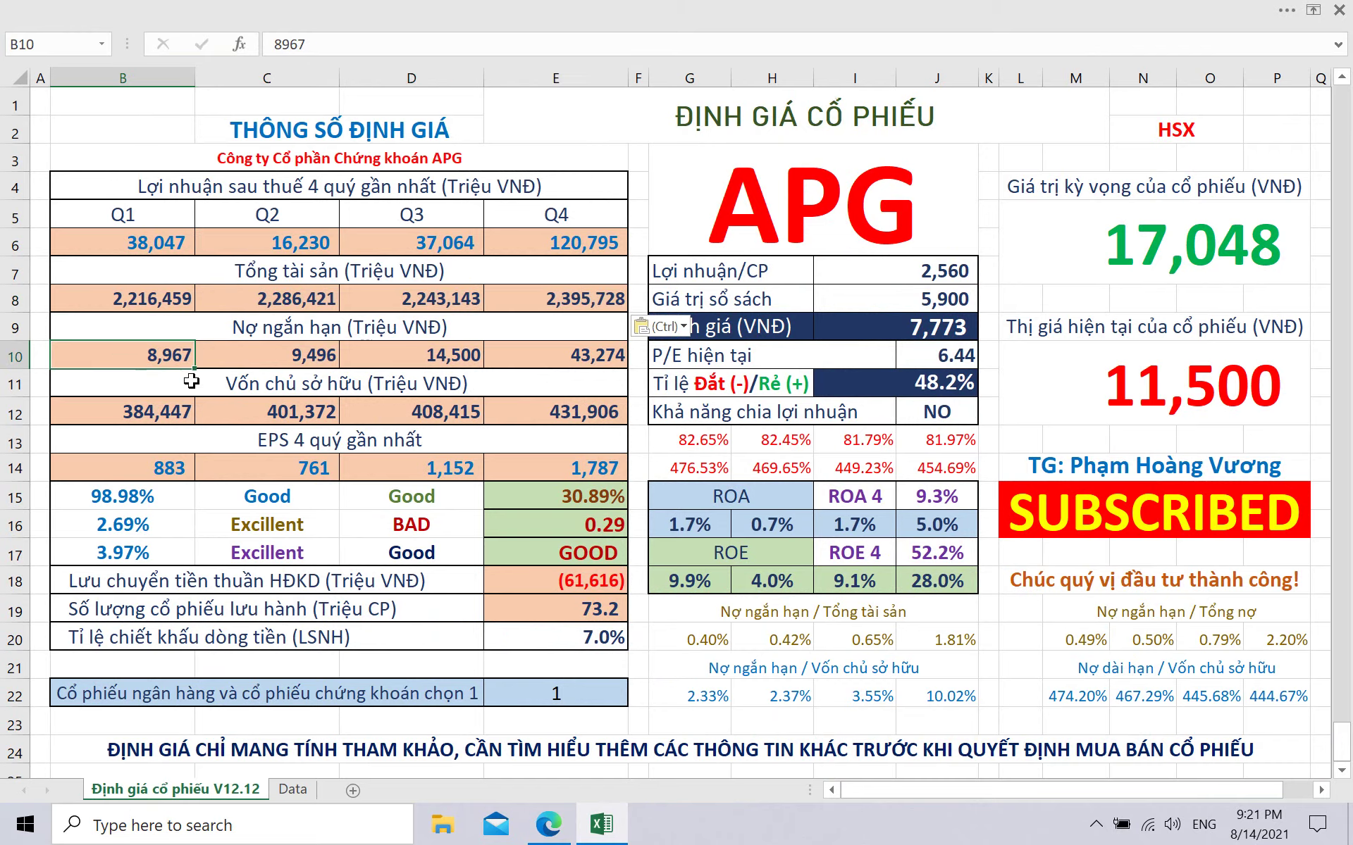
click(548, 824)
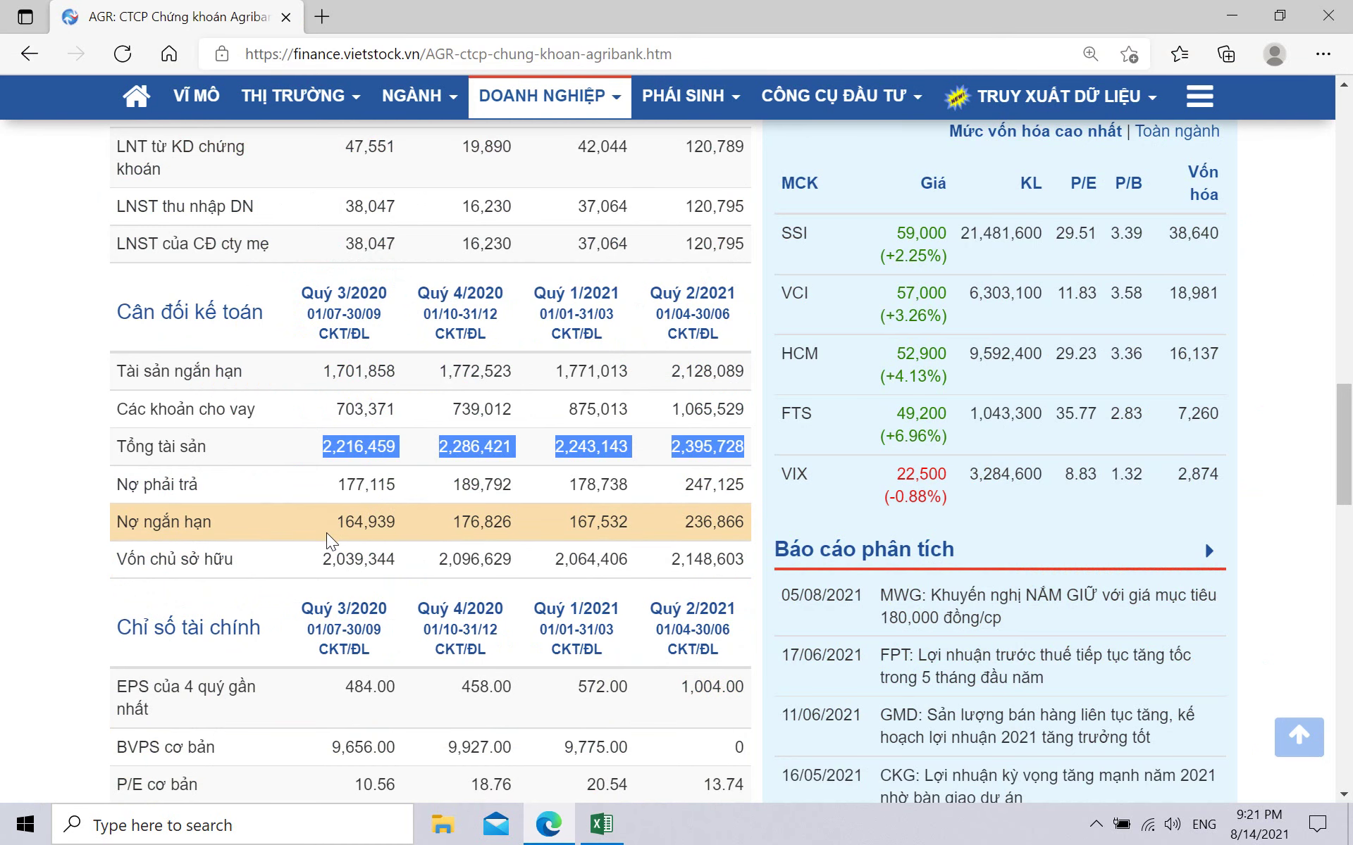
drag(335, 522, 747, 530)
key(ctrl+c)
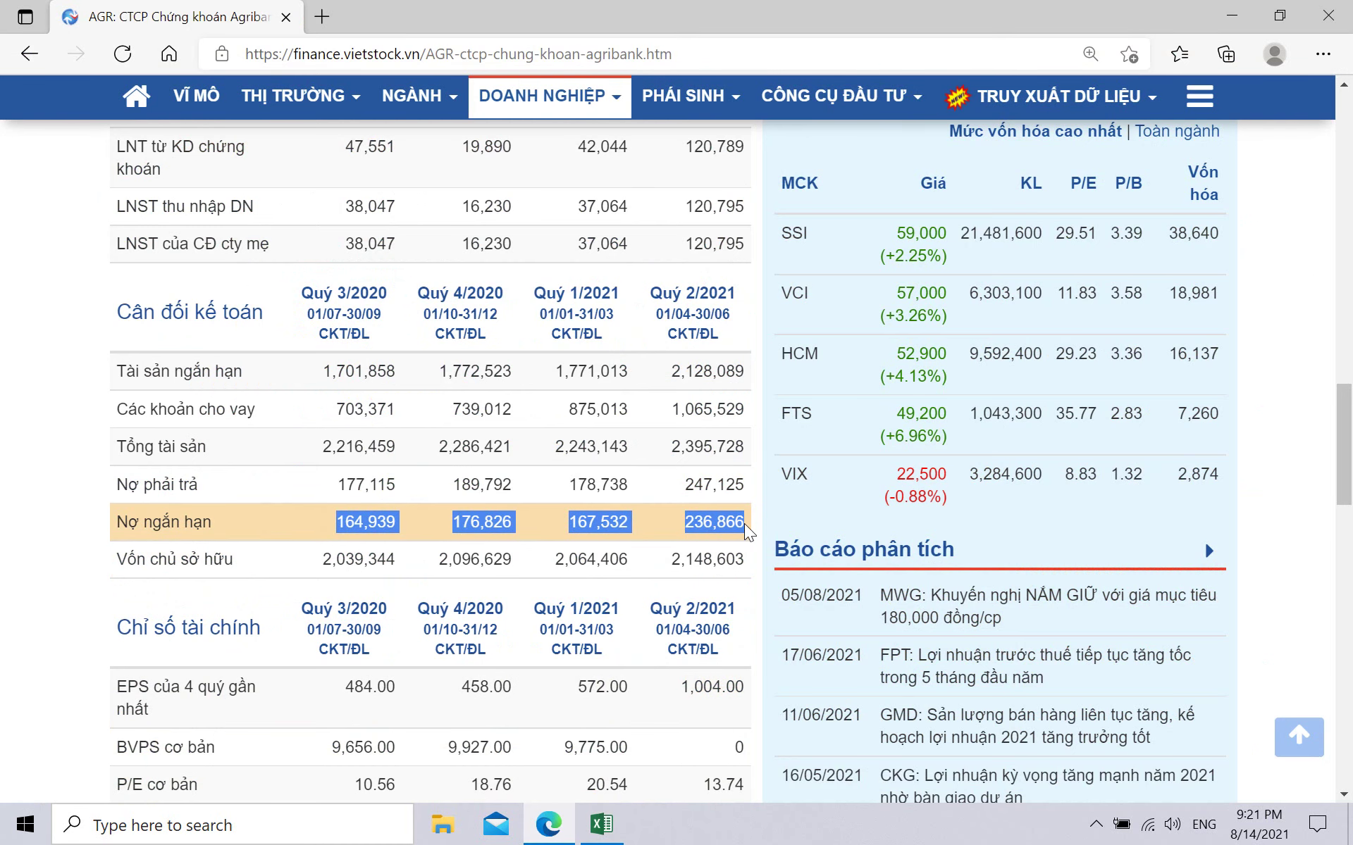
click(601, 824)
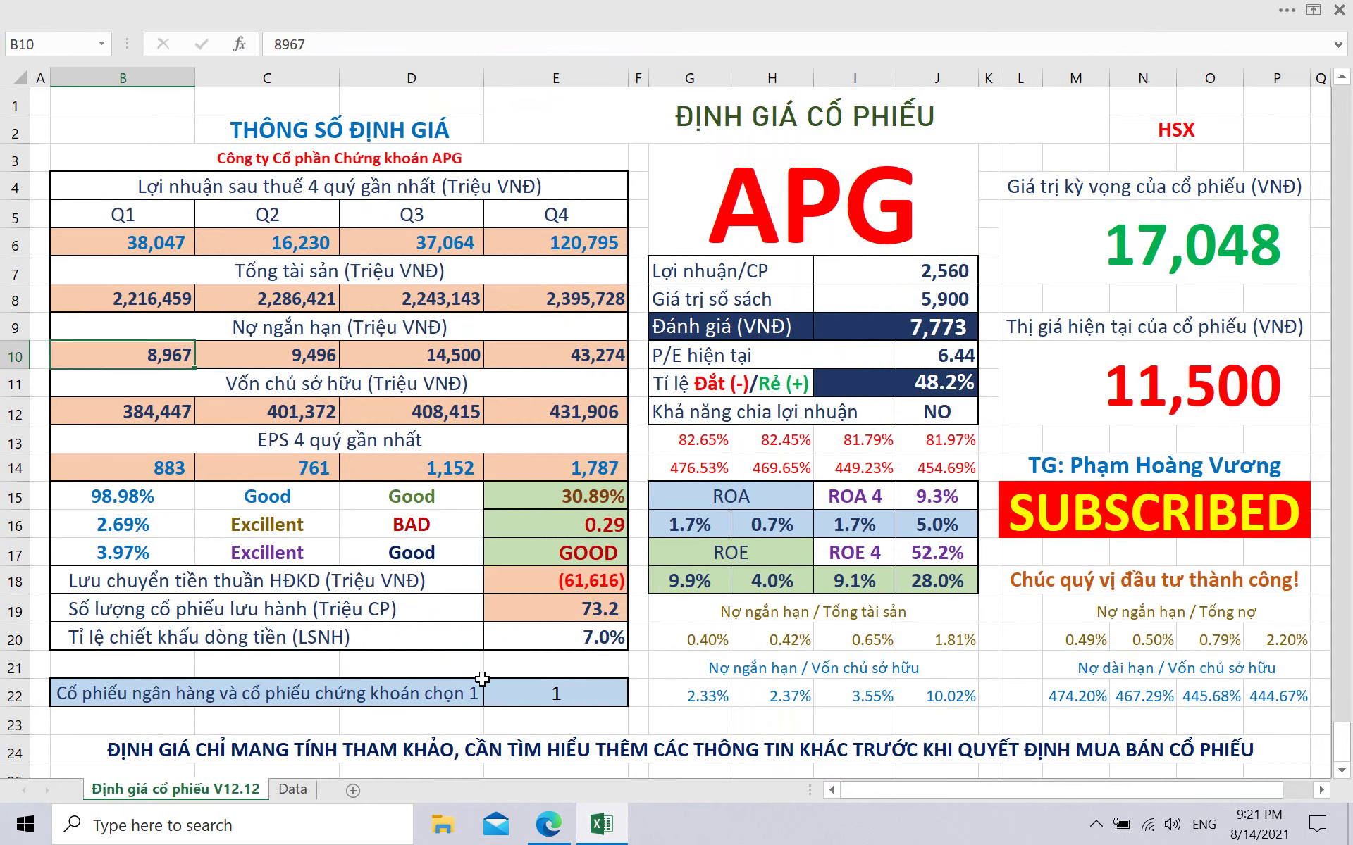
right_click(192, 376)
click(248, 442)
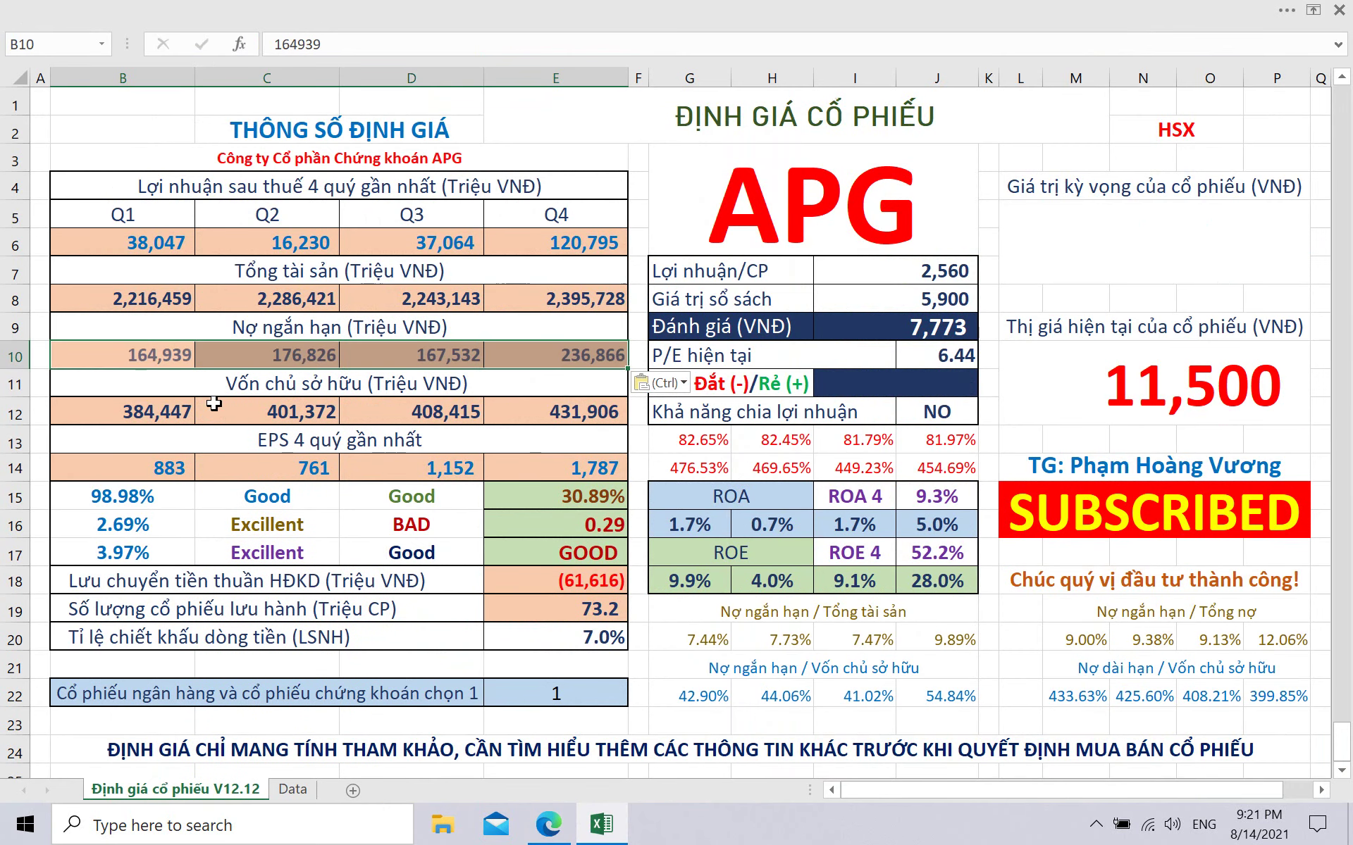
Copy AGR's four quarterly Vốn chủ sở hữu figures from Vietstock in Edge into the equity row in Excel, starting at B12.
click(160, 410)
click(548, 824)
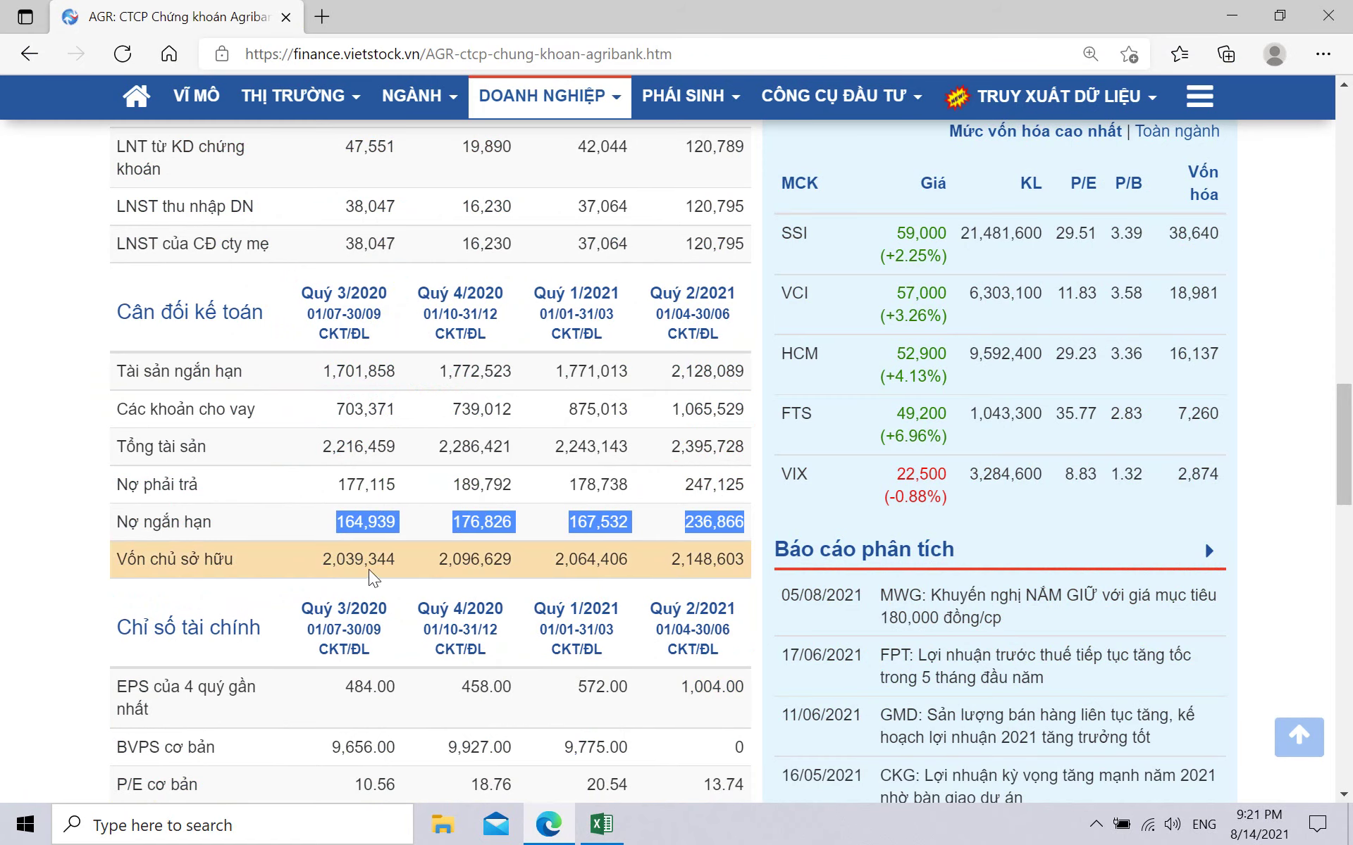
drag(323, 563, 743, 564)
key(ctrl+c)
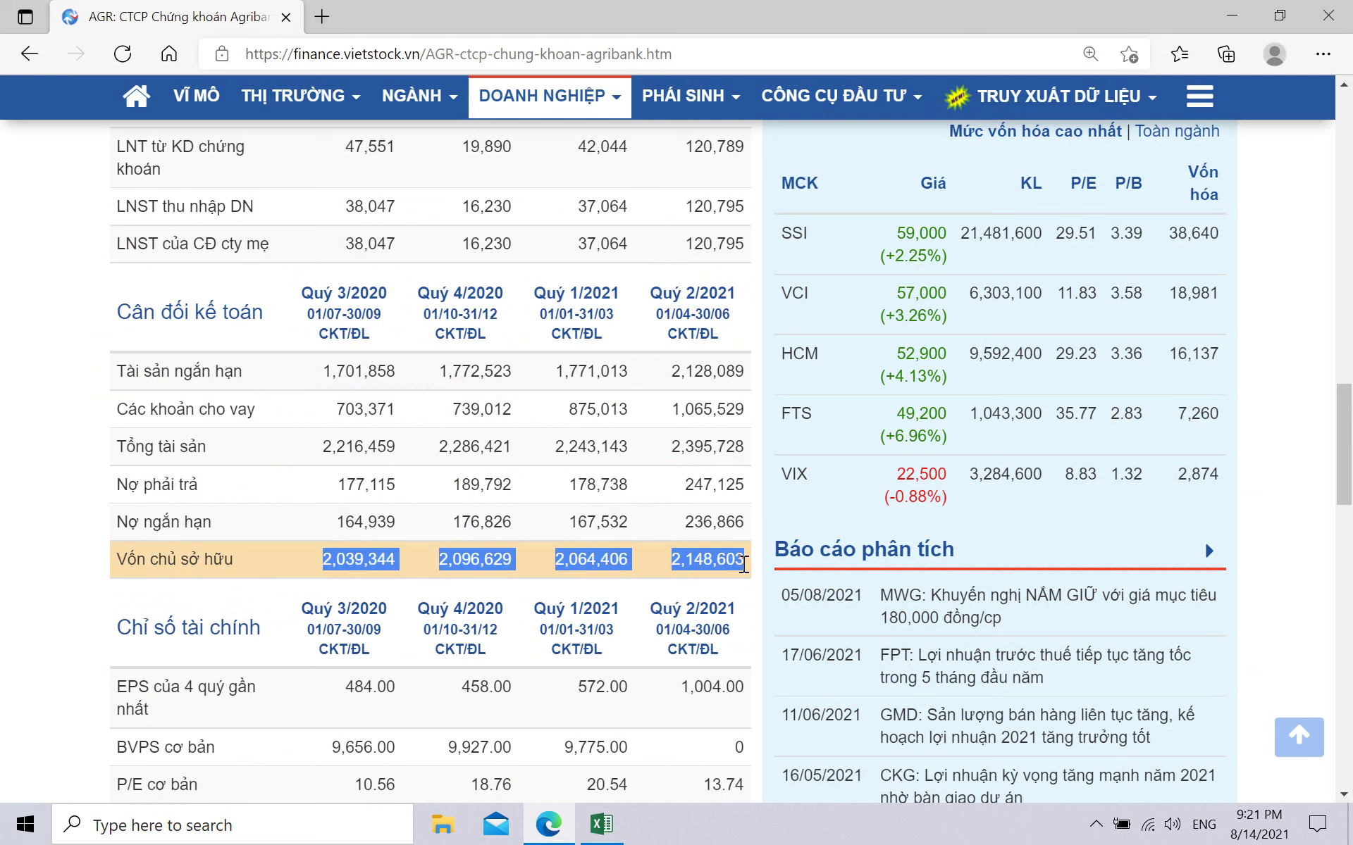
click(601, 824)
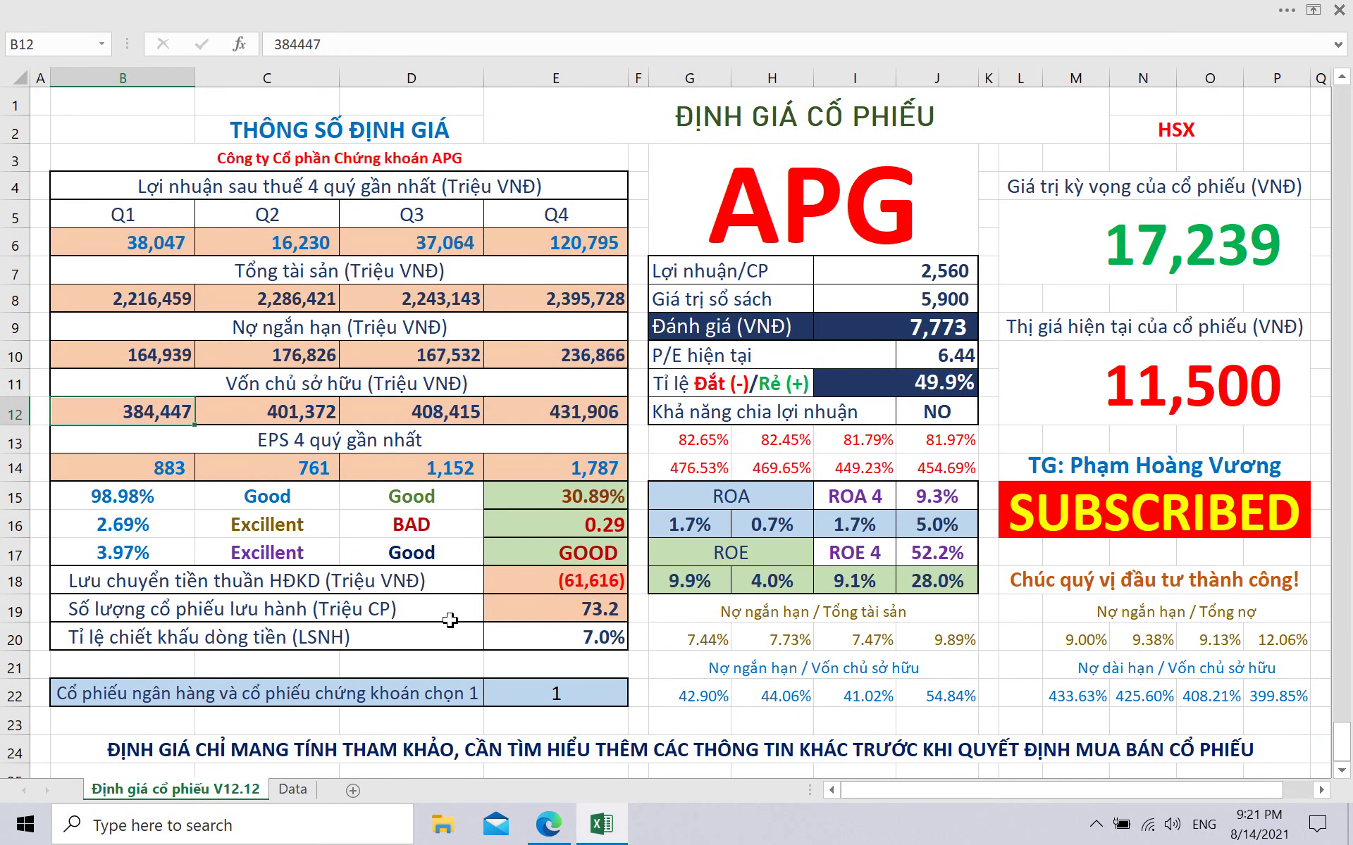
right_click(184, 421)
click(199, 441)
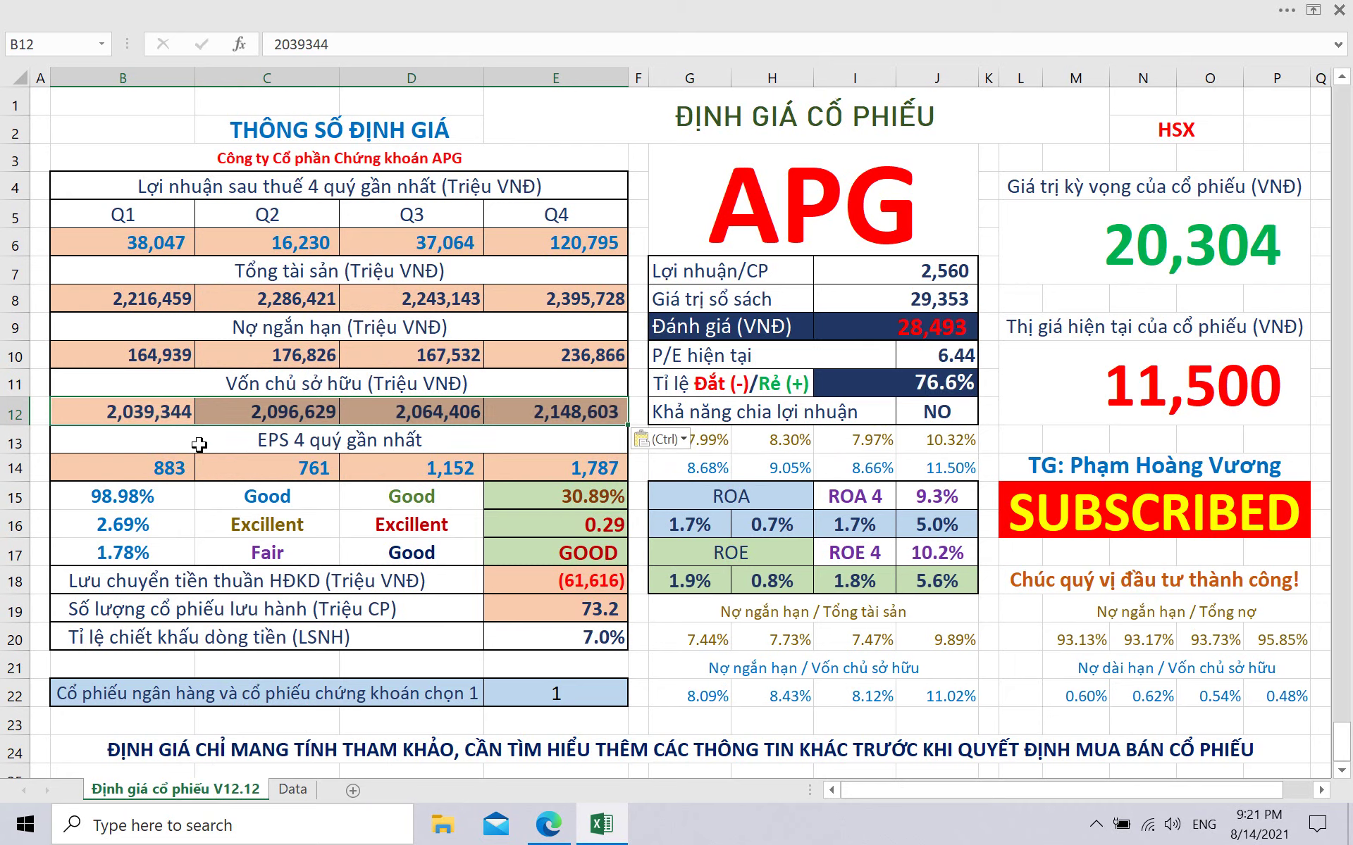
Copy AGR's four EPS của 4 quý gần nhất figures from Vietstock in Edge into the EPS row in Excel, starting at B14.
click(161, 467)
click(548, 824)
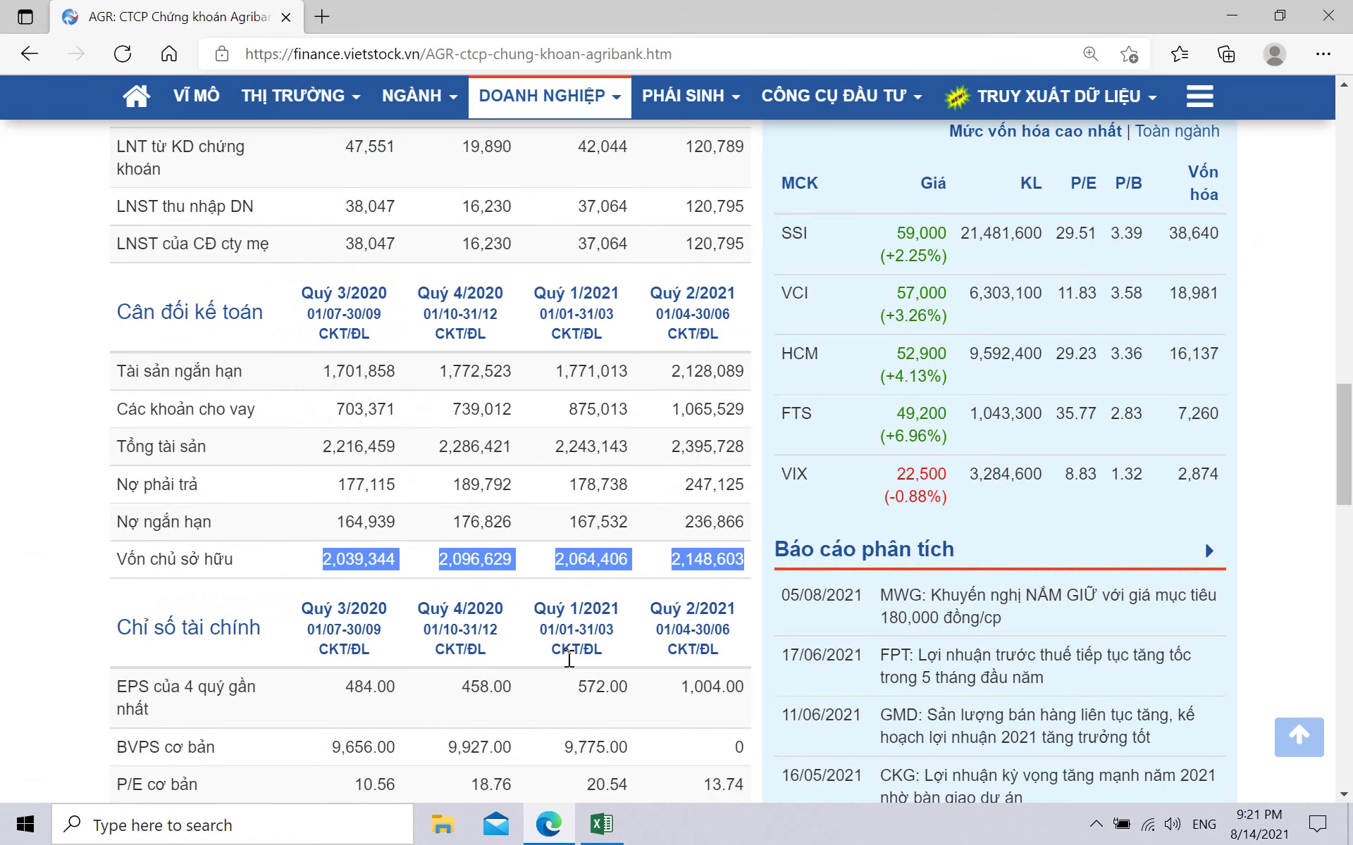
scroll(569, 659, down, 2)
drag(344, 577, 733, 578)
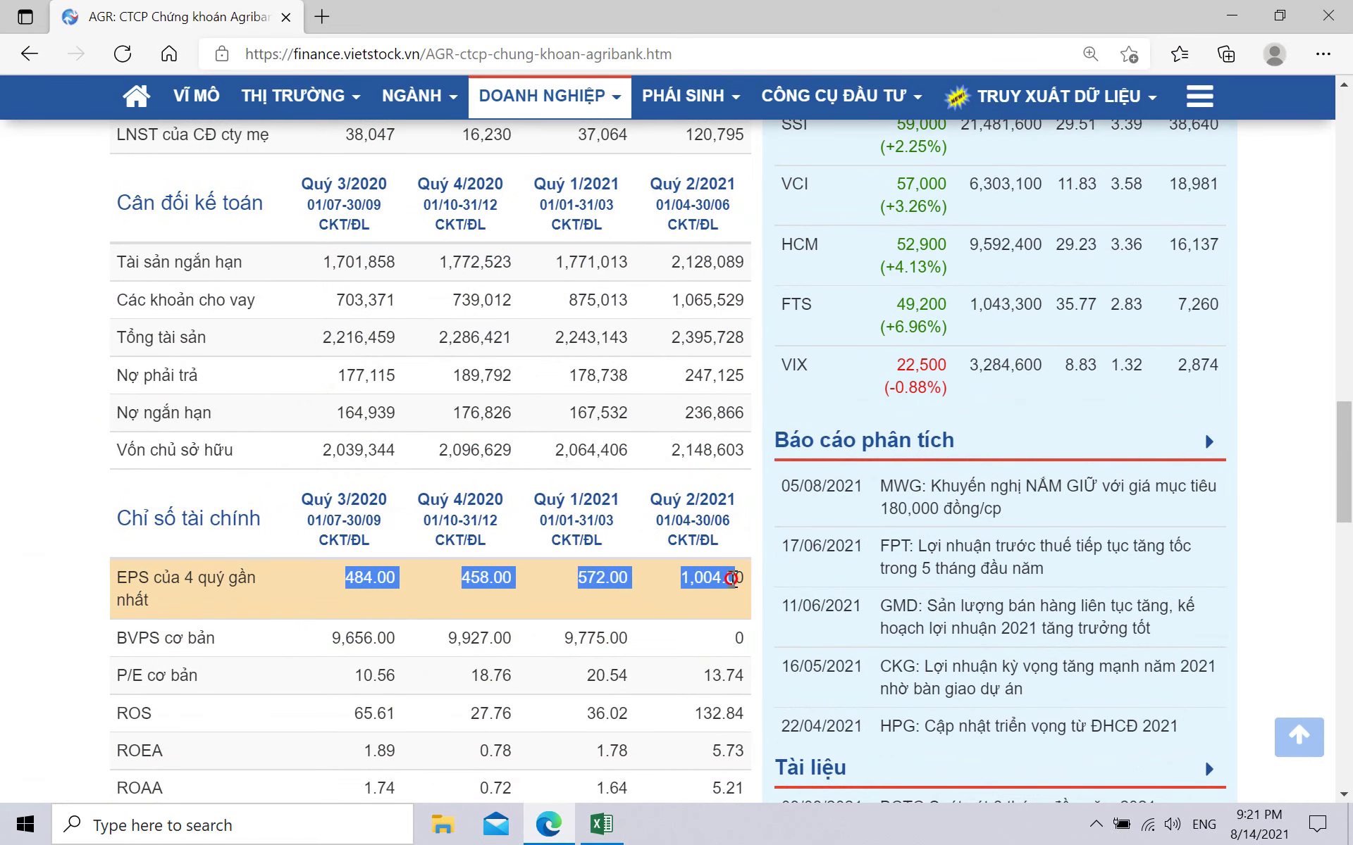
click(610, 830)
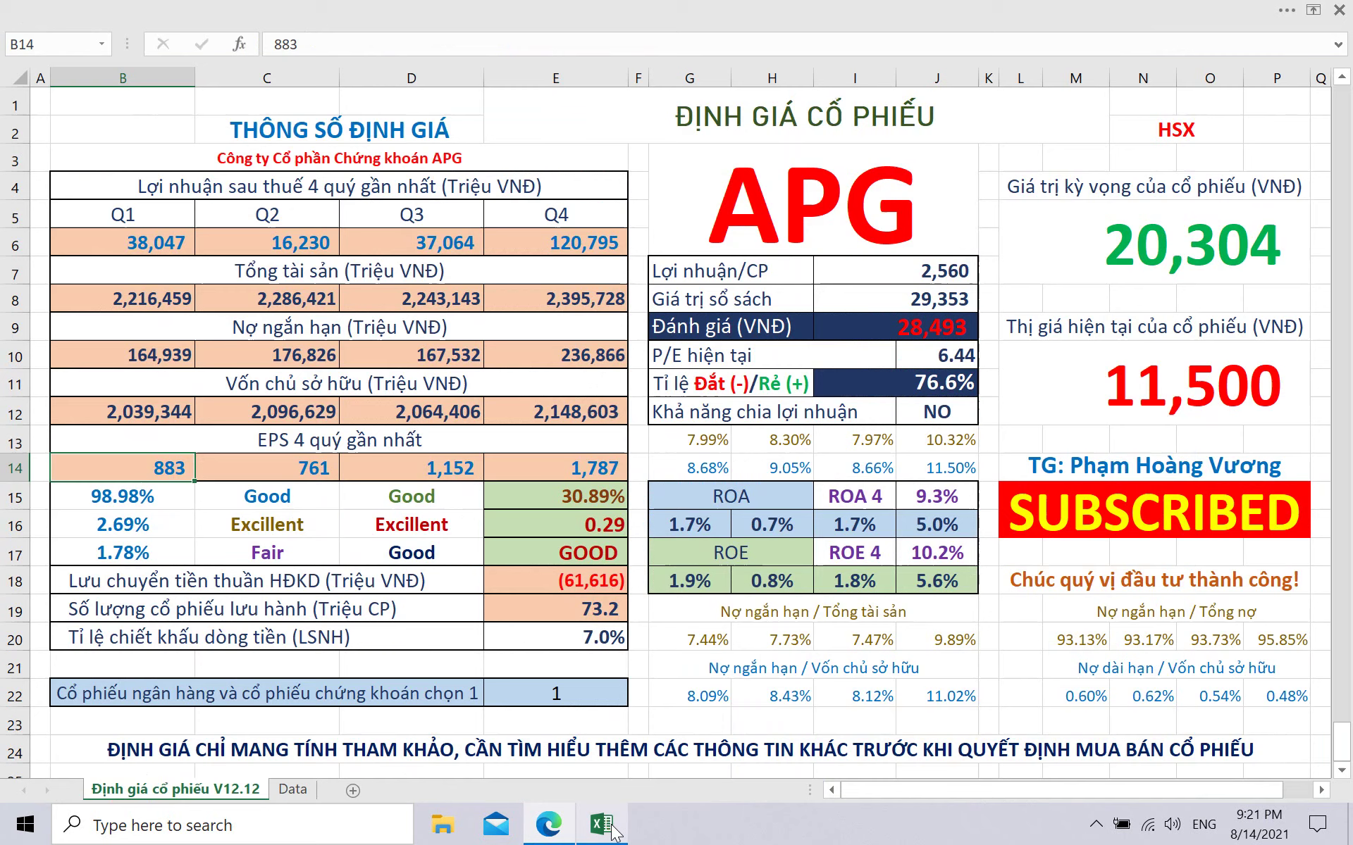
right_click(181, 473)
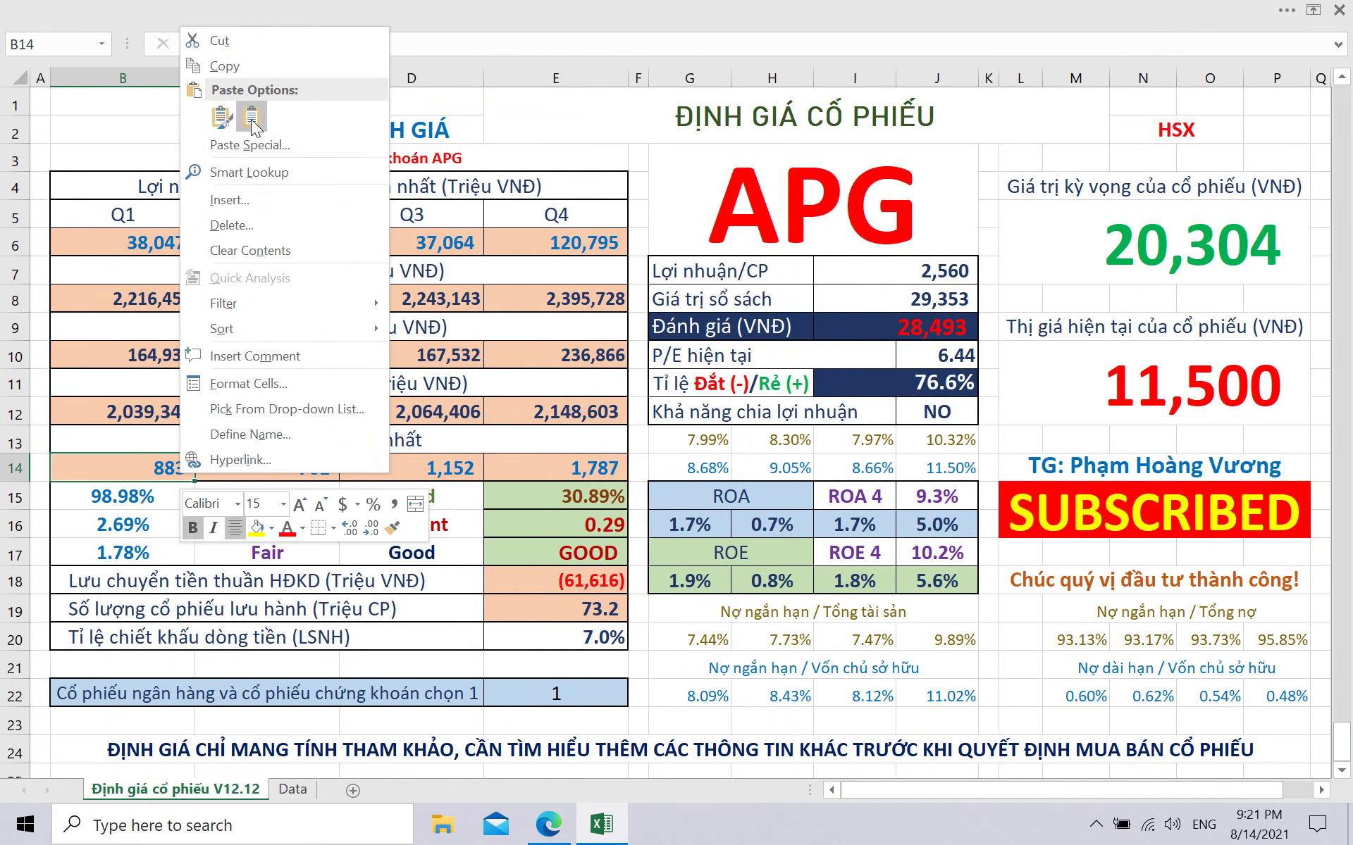
click(251, 120)
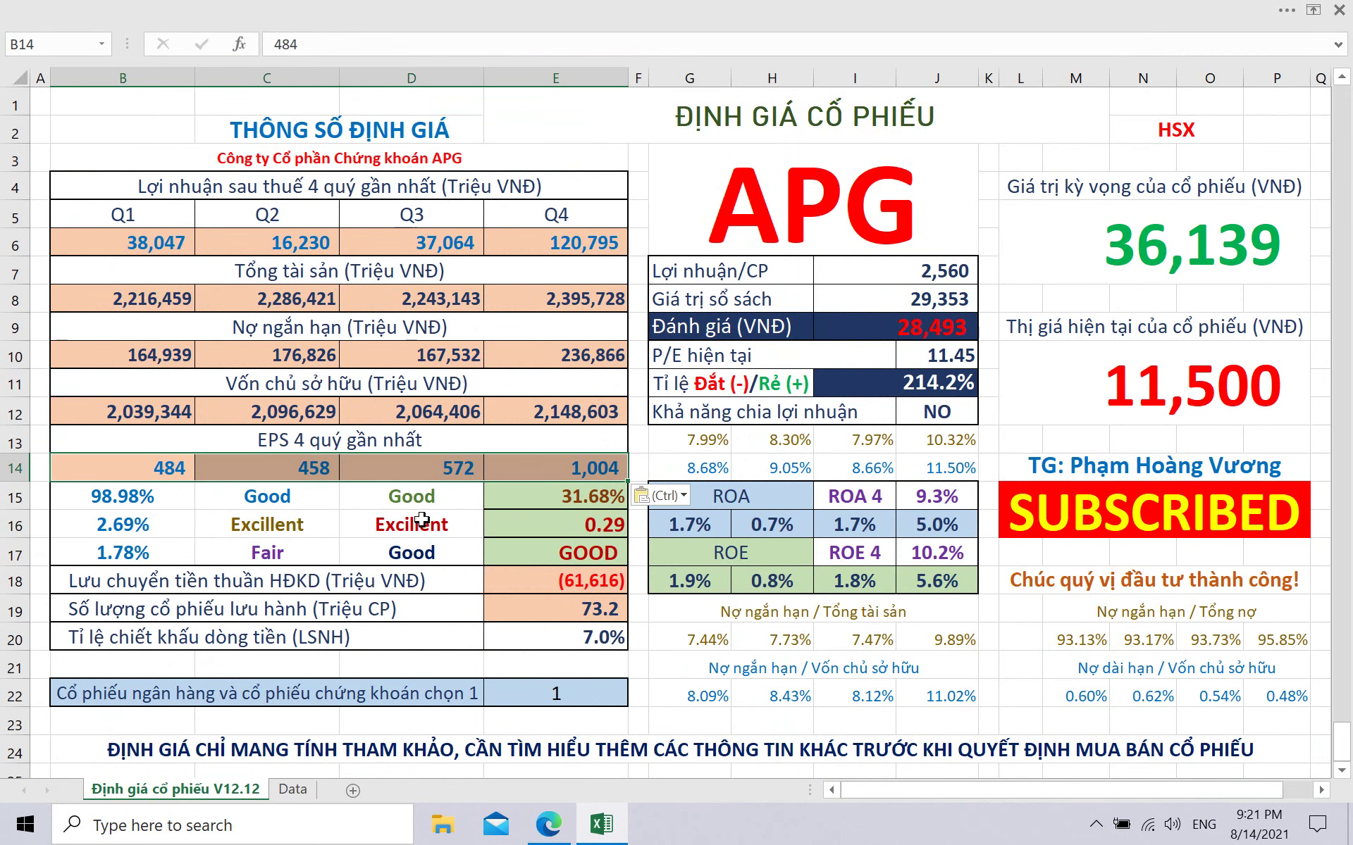
Set the stock ticker in G3 to AGR.
click(813, 204)
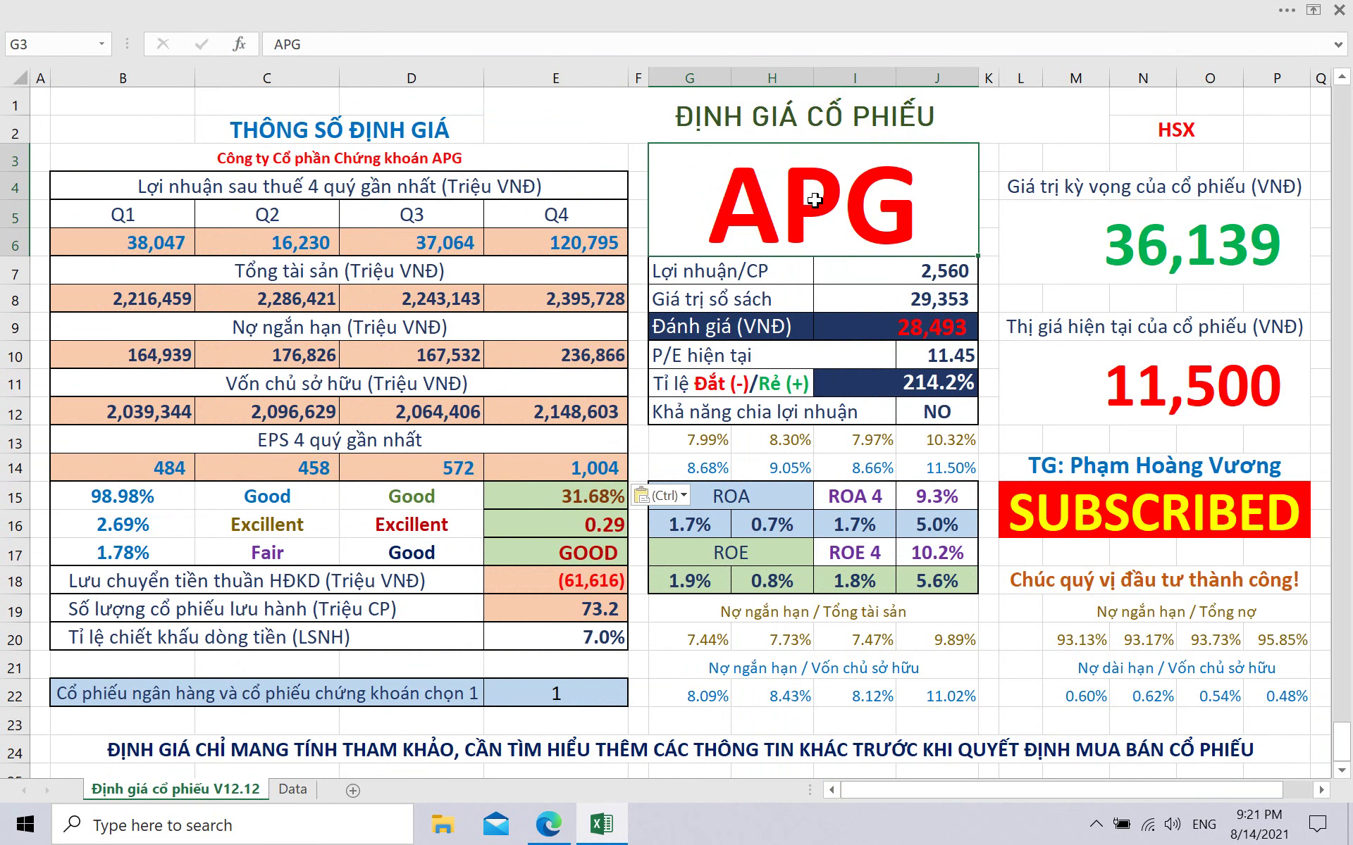
text(AGR)
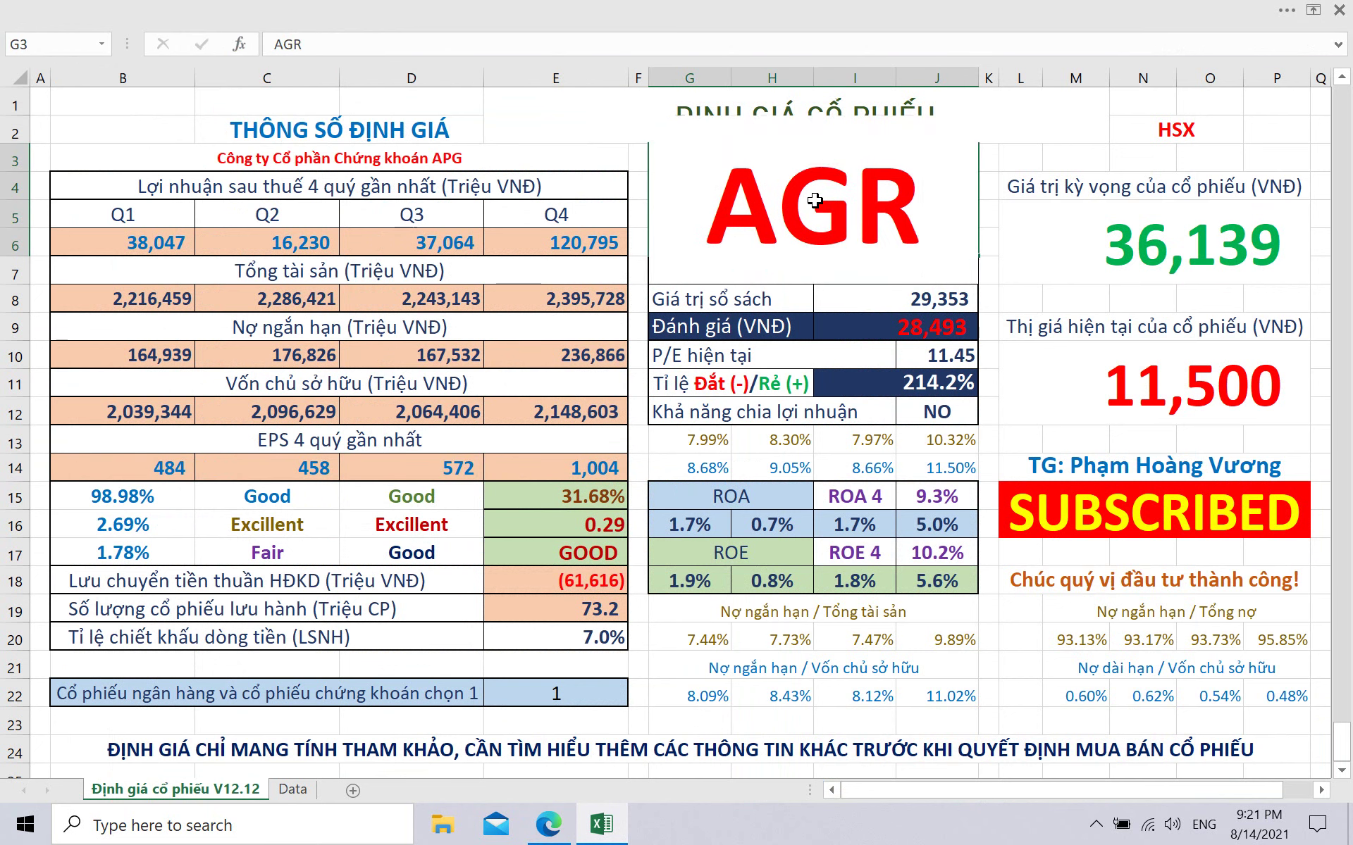
key(Return)
Switch to Edge and open AGR's Hồ sơ doanh nghiệp page on Vietstock at the listed and outstanding share figures.
click(617, 606)
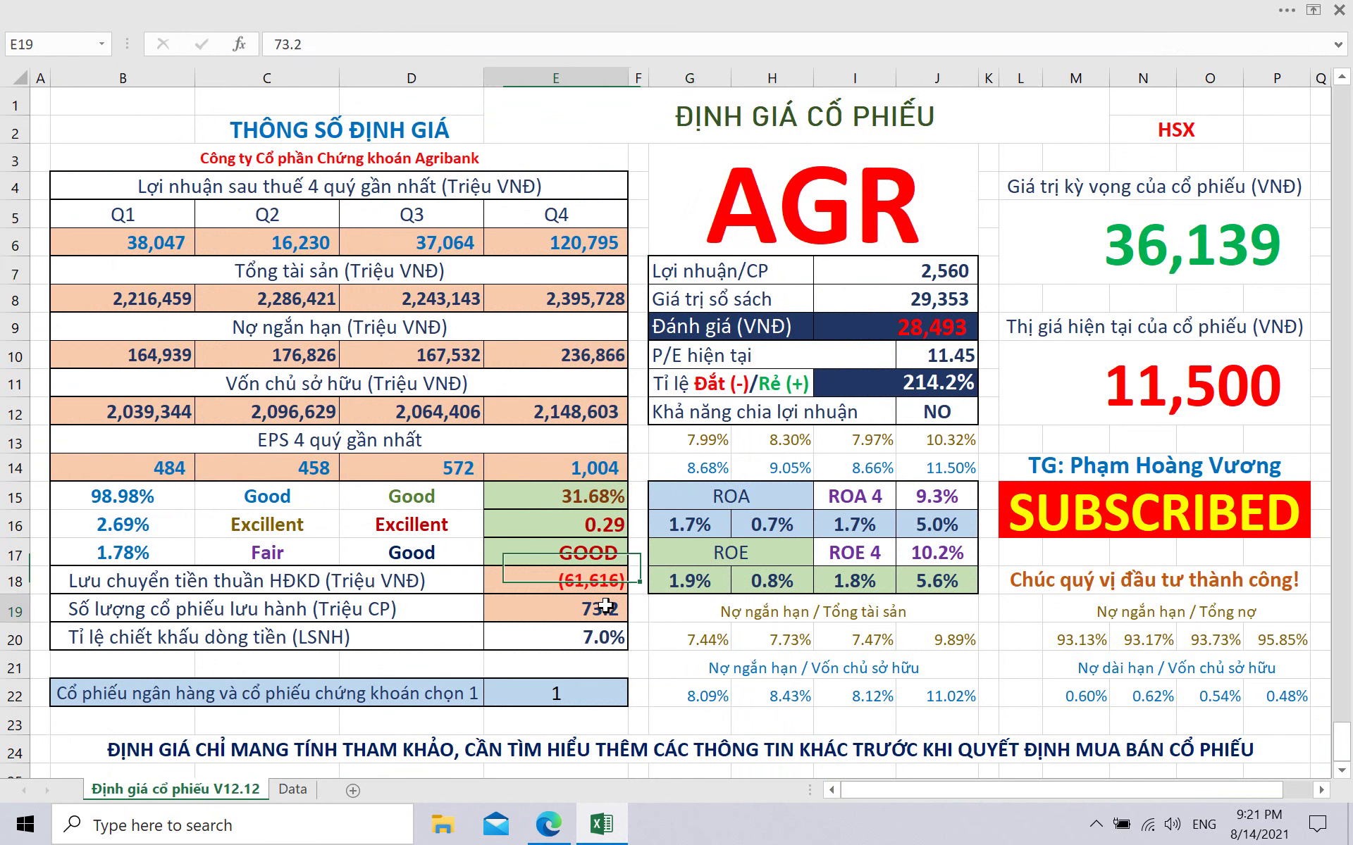
click(548, 824)
scroll(655, 556, up, 15)
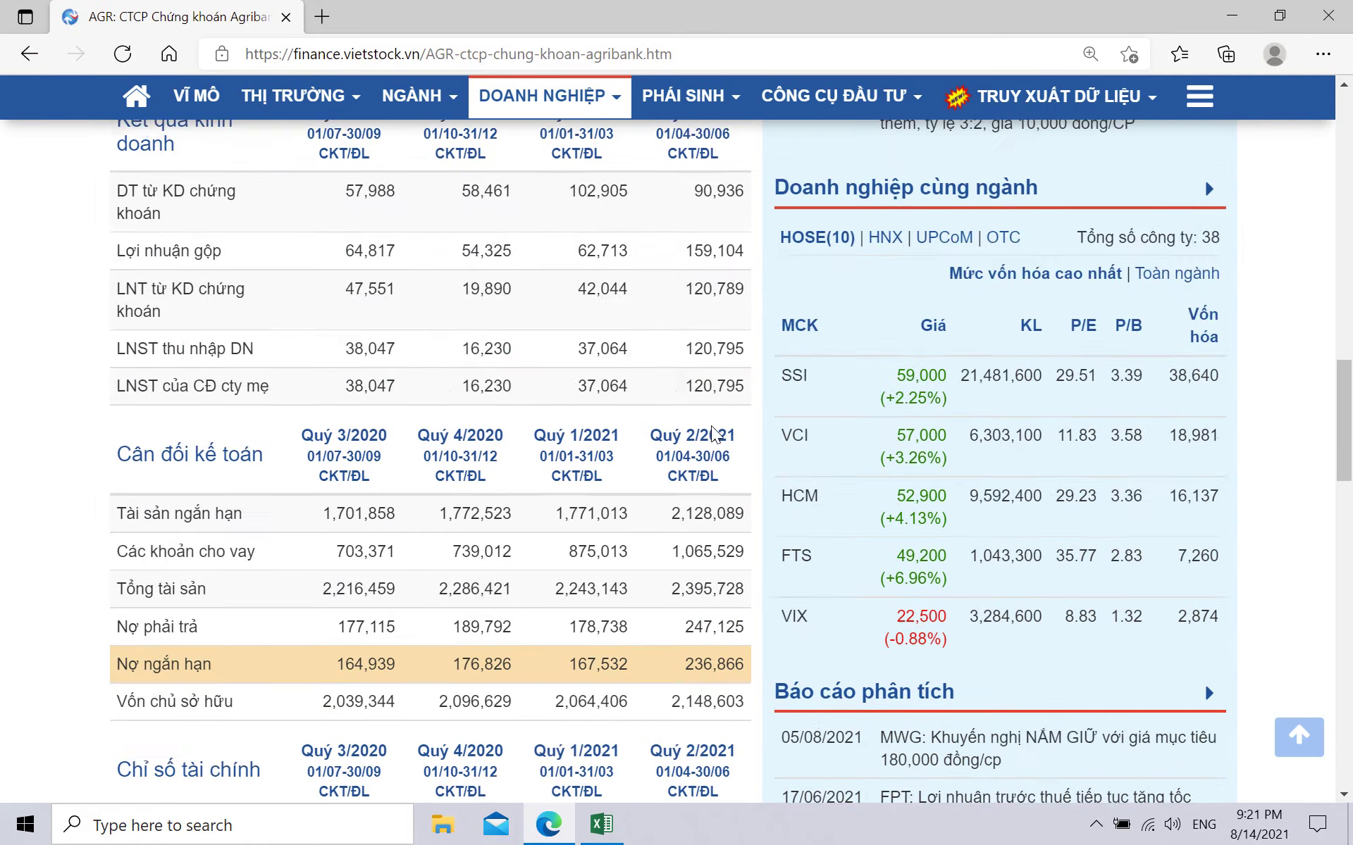
scroll(715, 433, up, 1)
scroll(740, 380, down, 4)
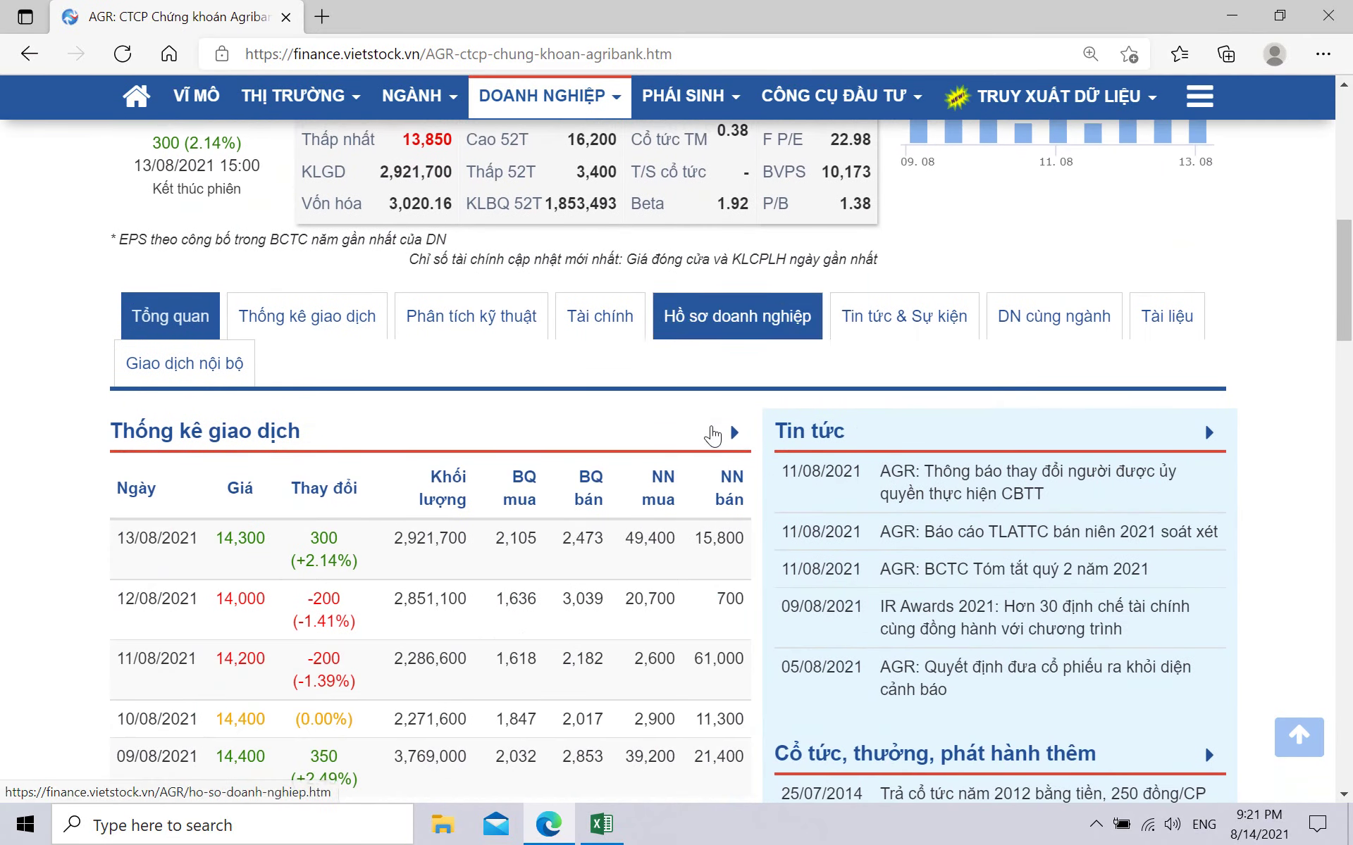
click(766, 326)
scroll(766, 326, down, 5)
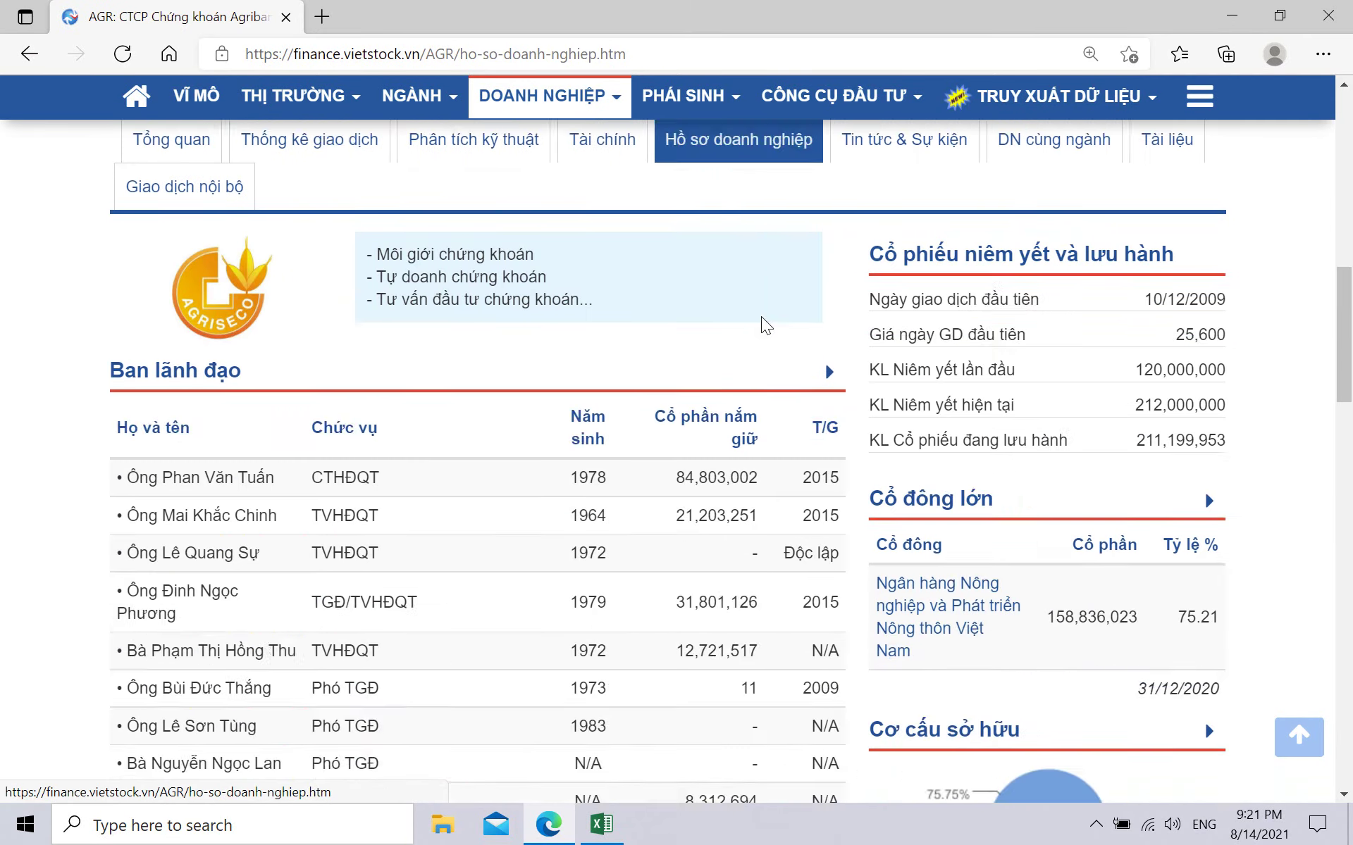
Copy the millions part of AGR's outstanding share volume into E19 in Excel and set the value to 211.2.
drag(1136, 180, 1161, 189)
key(ctrl+c)
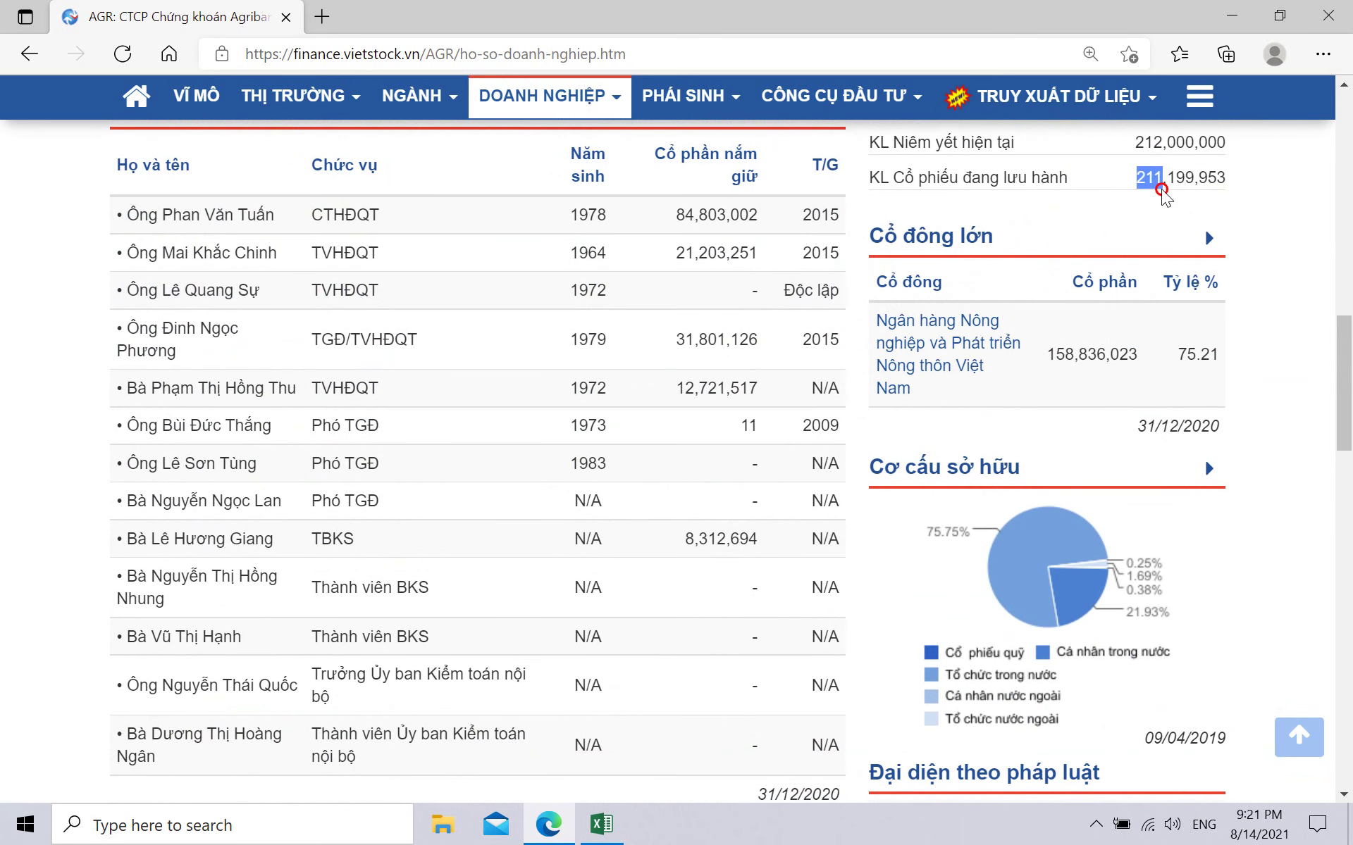
click(601, 824)
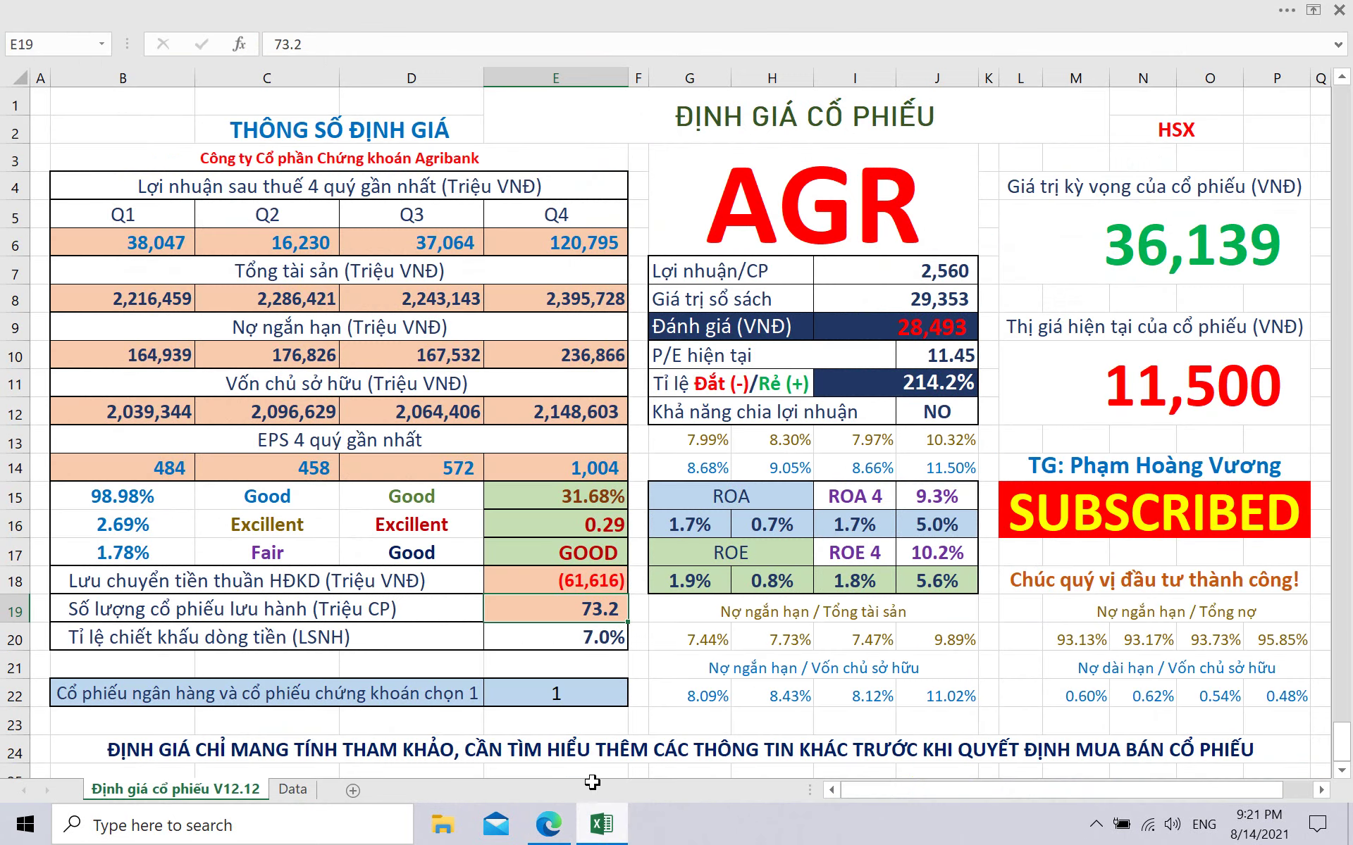
right_click(577, 610)
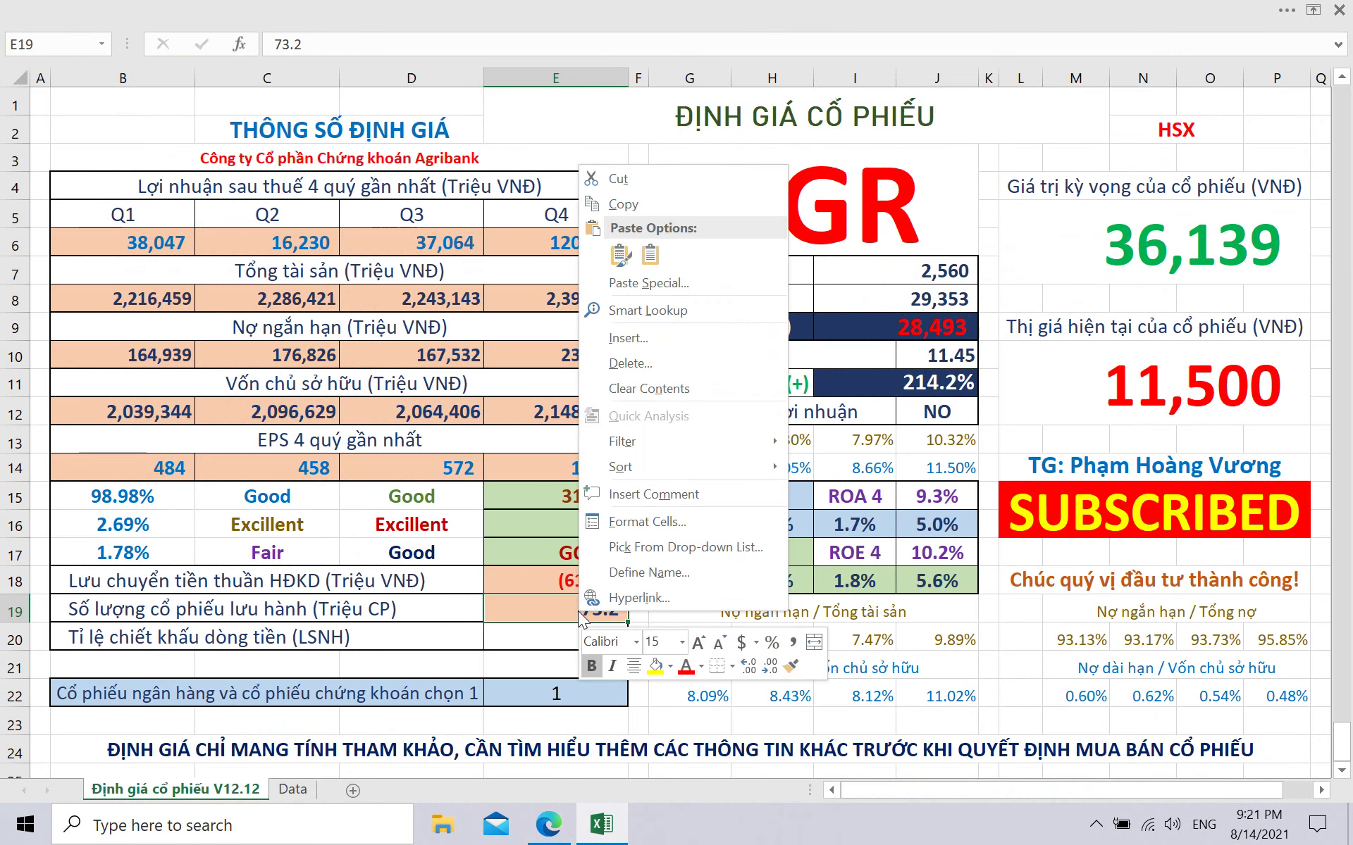
click(673, 281)
click(365, 44)
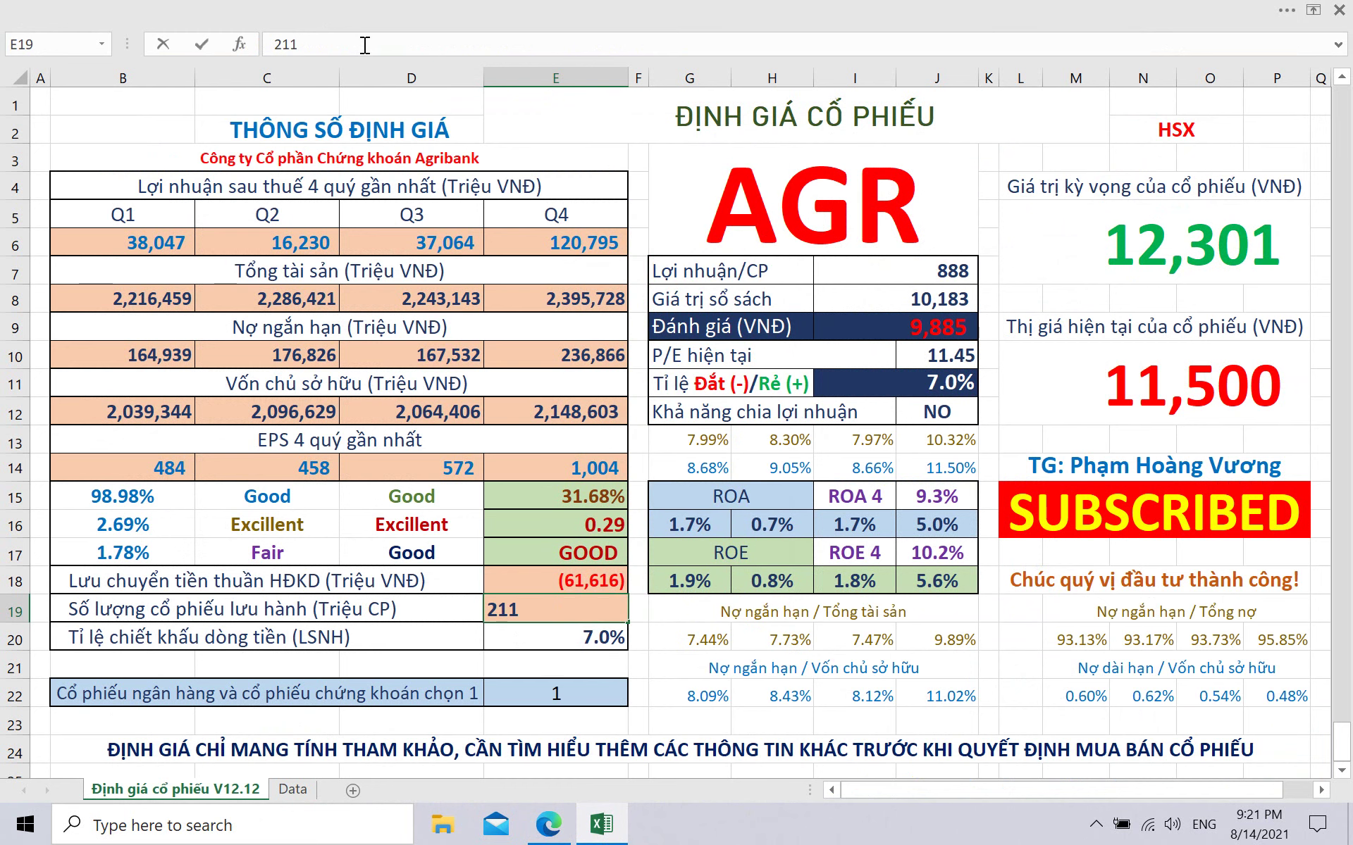
text(.2)
key(Return)
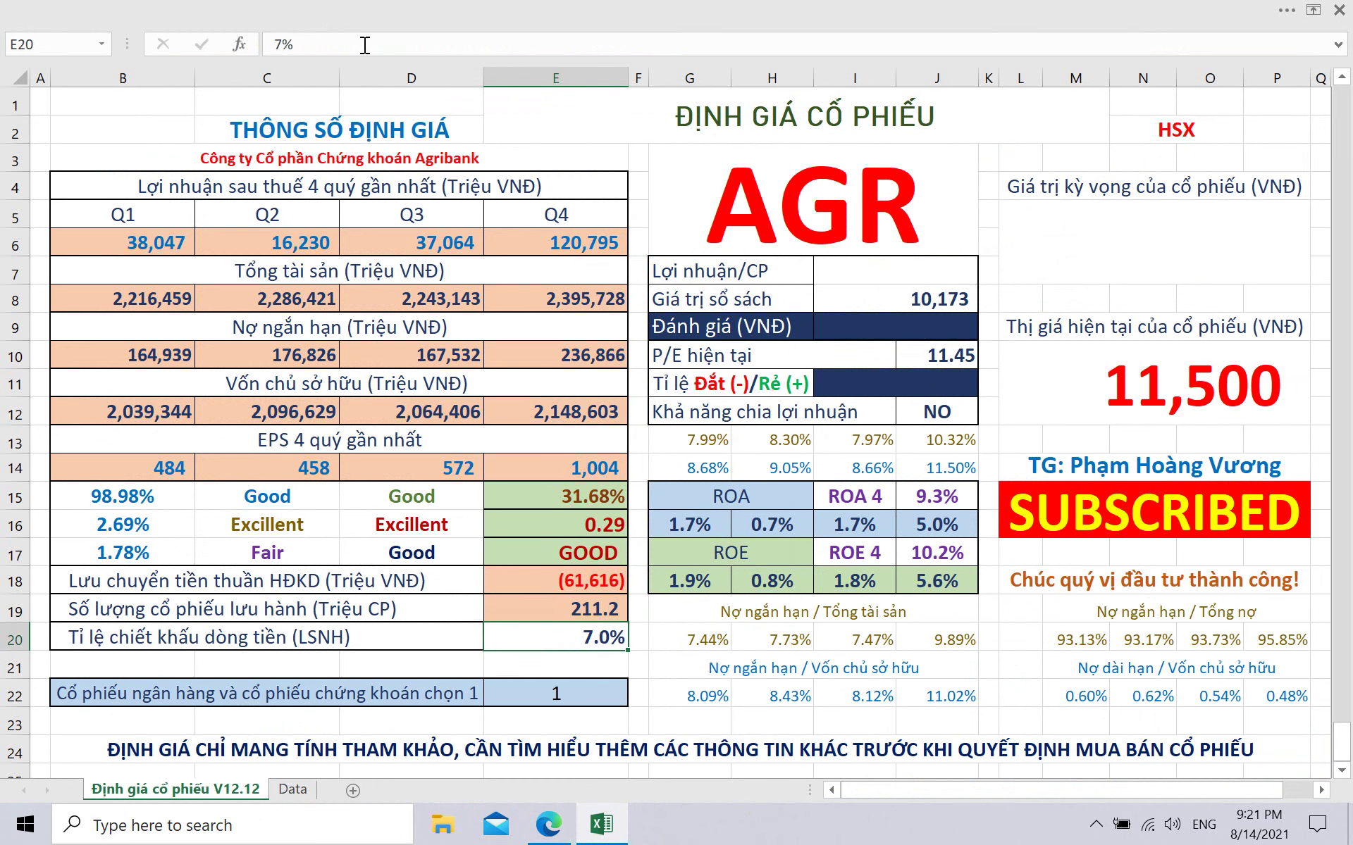
Set AGR's current market price in L10 to 14300.
click(1120, 386)
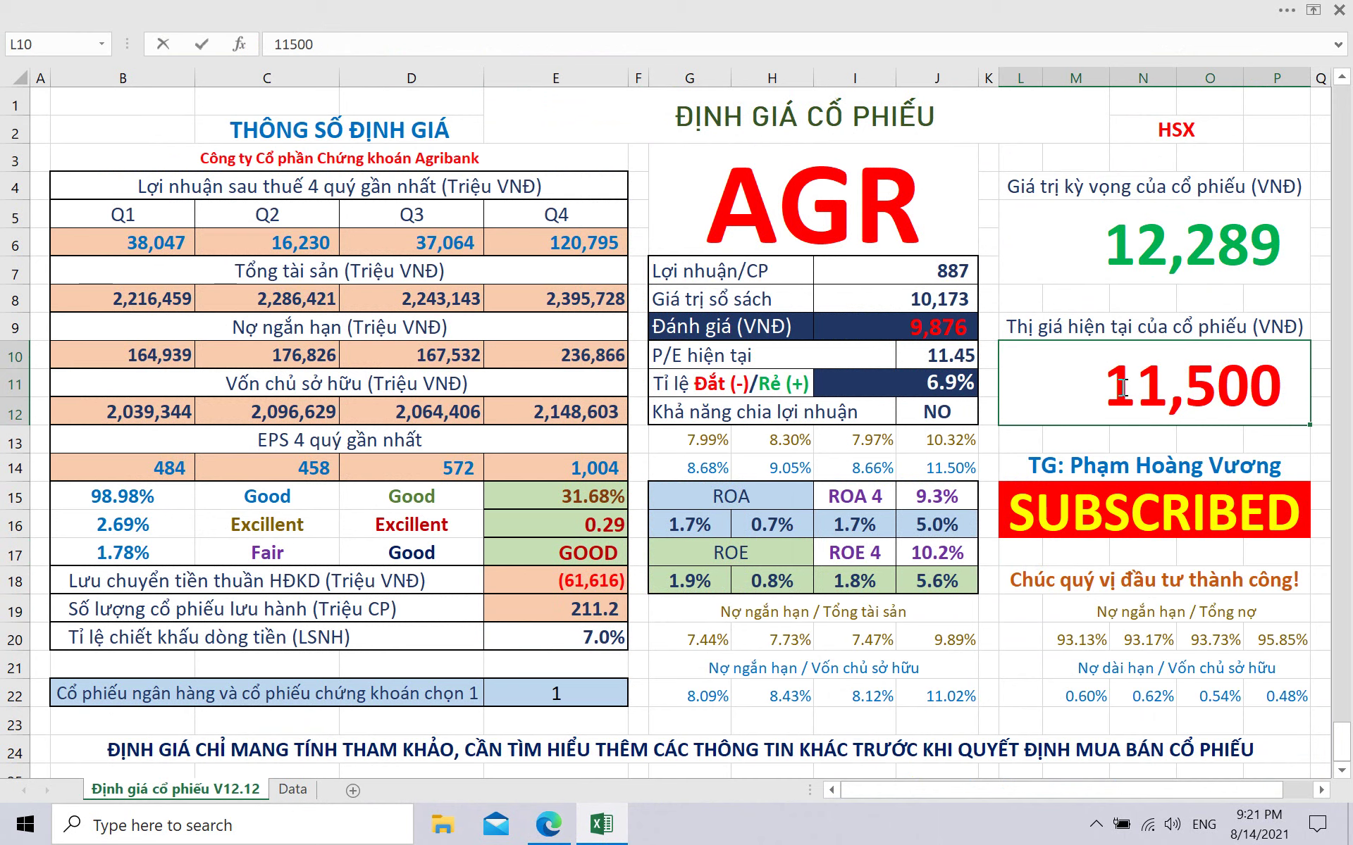
text(14300)
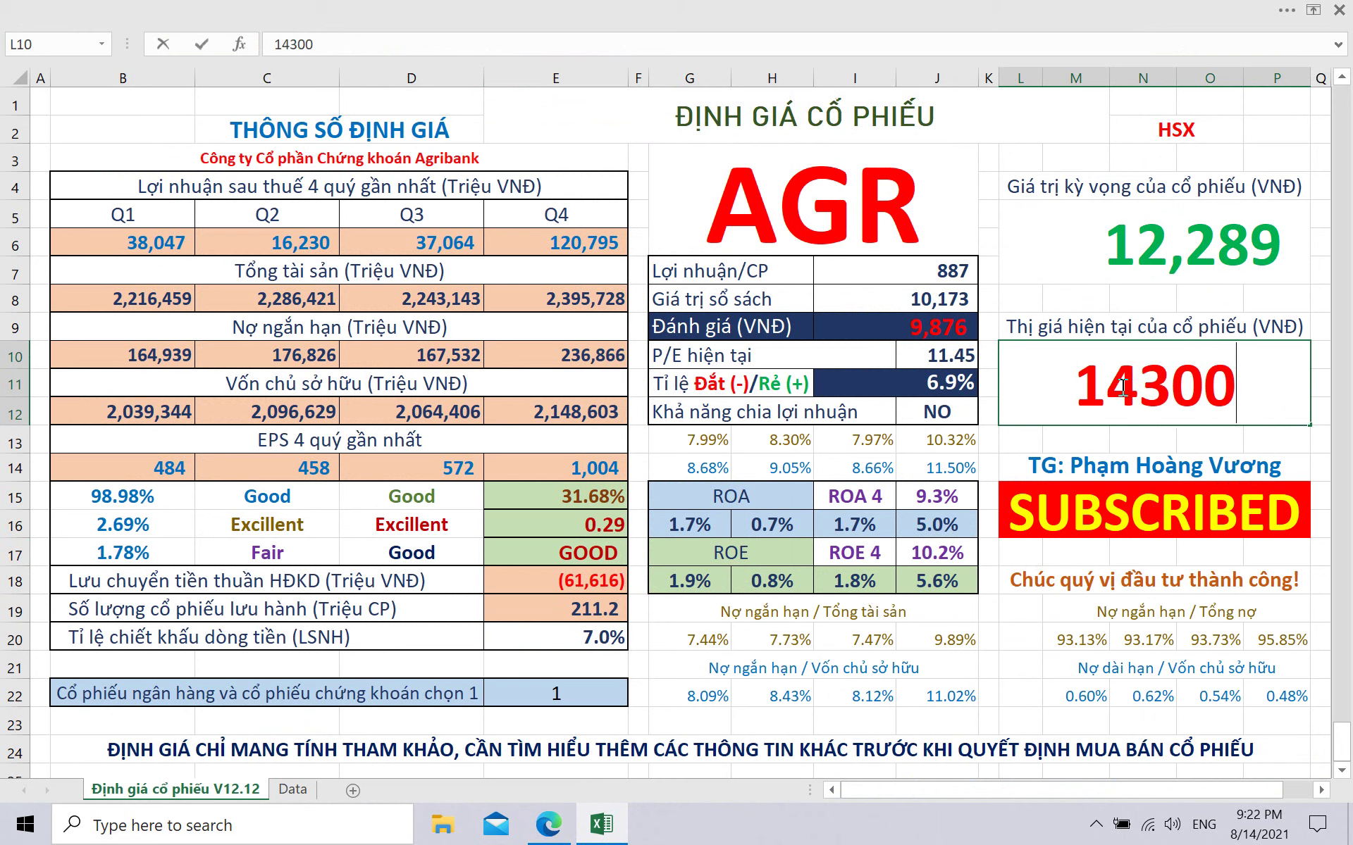
key(Return)
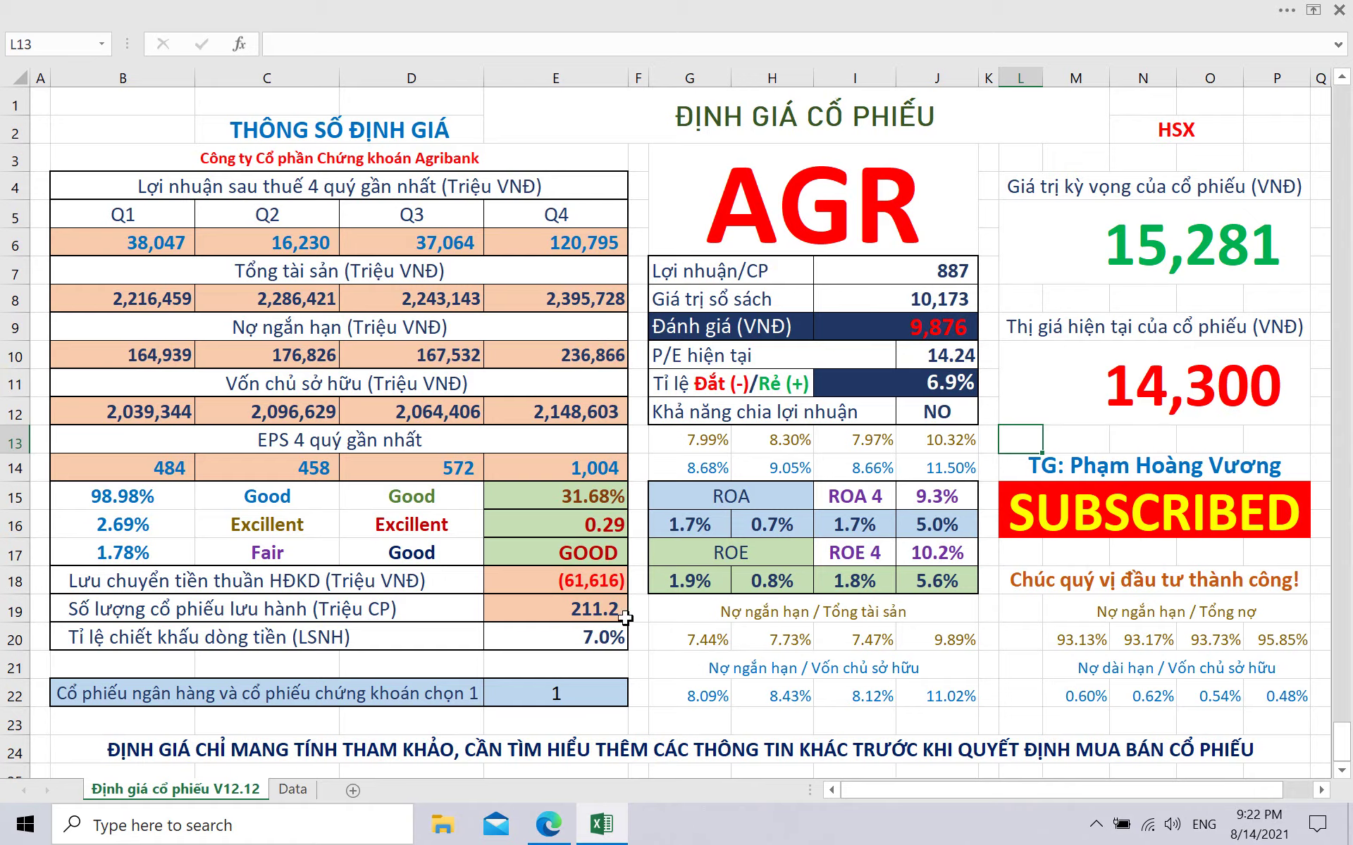
Switch to Edge and look up AGR's net operating cash flow in the Lưu chuyển tiền tệ statement under Tài chính on Vietstock.
click(549, 824)
scroll(768, 353, up, 4)
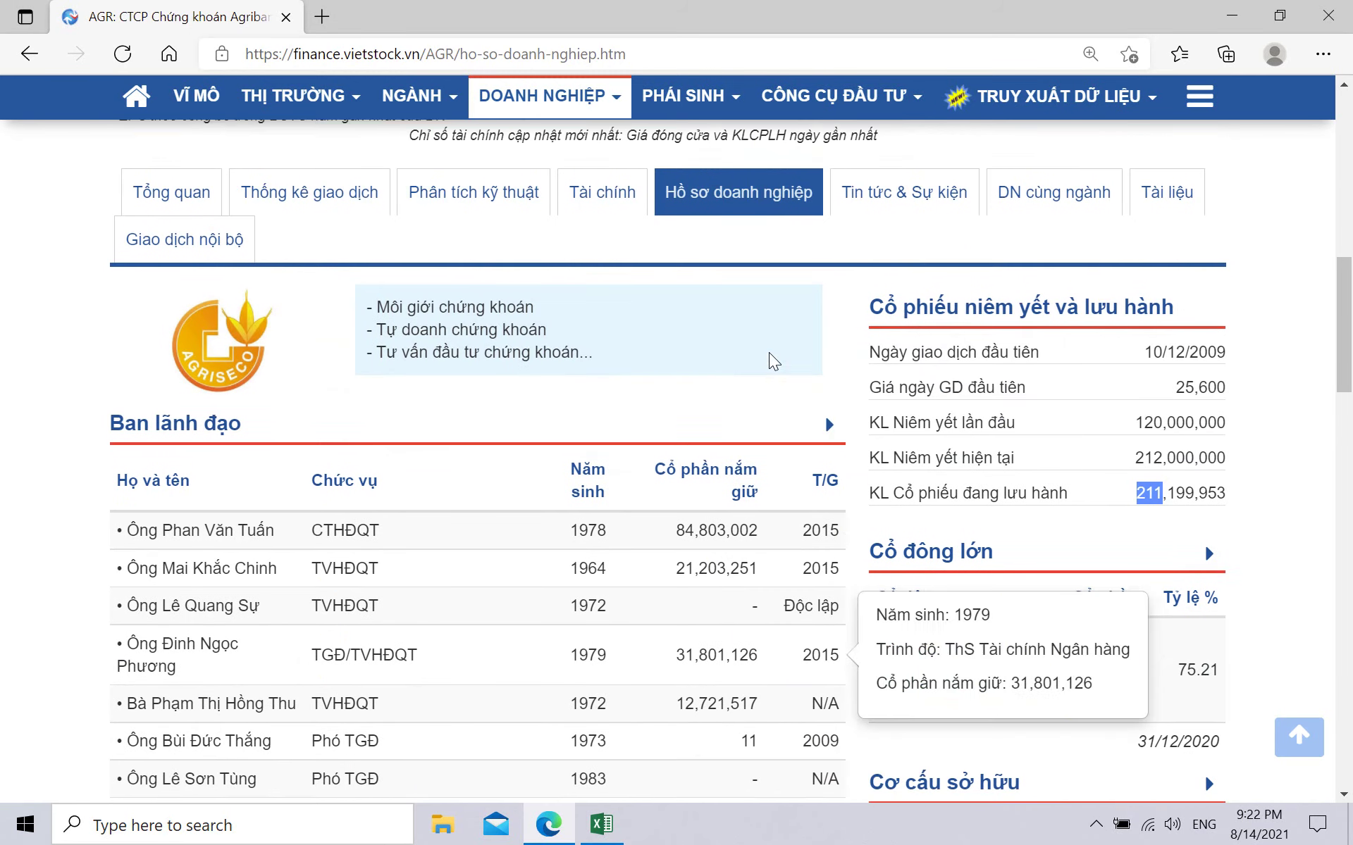
click(596, 205)
scroll(732, 387, down, 20)
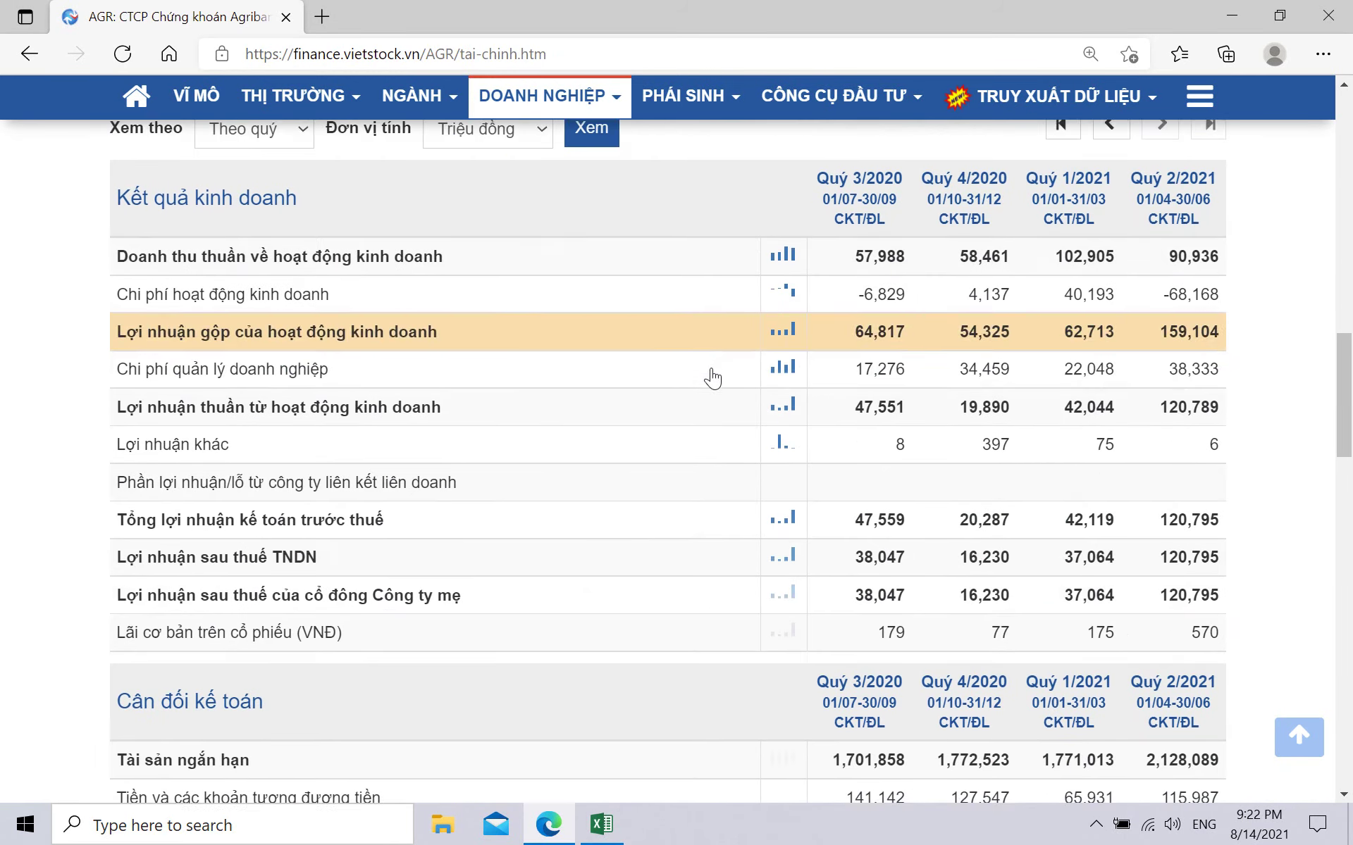
scroll(737, 399, up, 15)
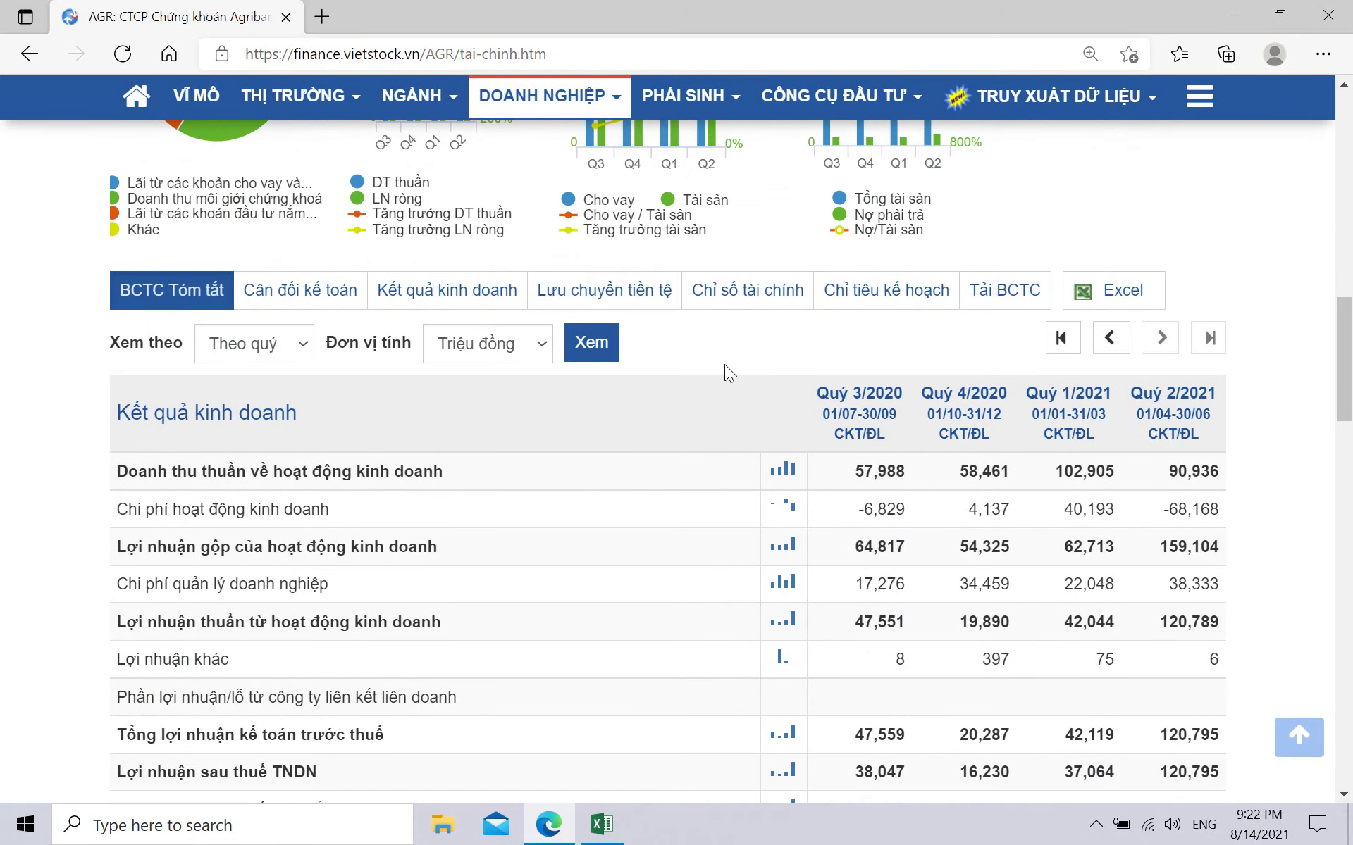
click(644, 291)
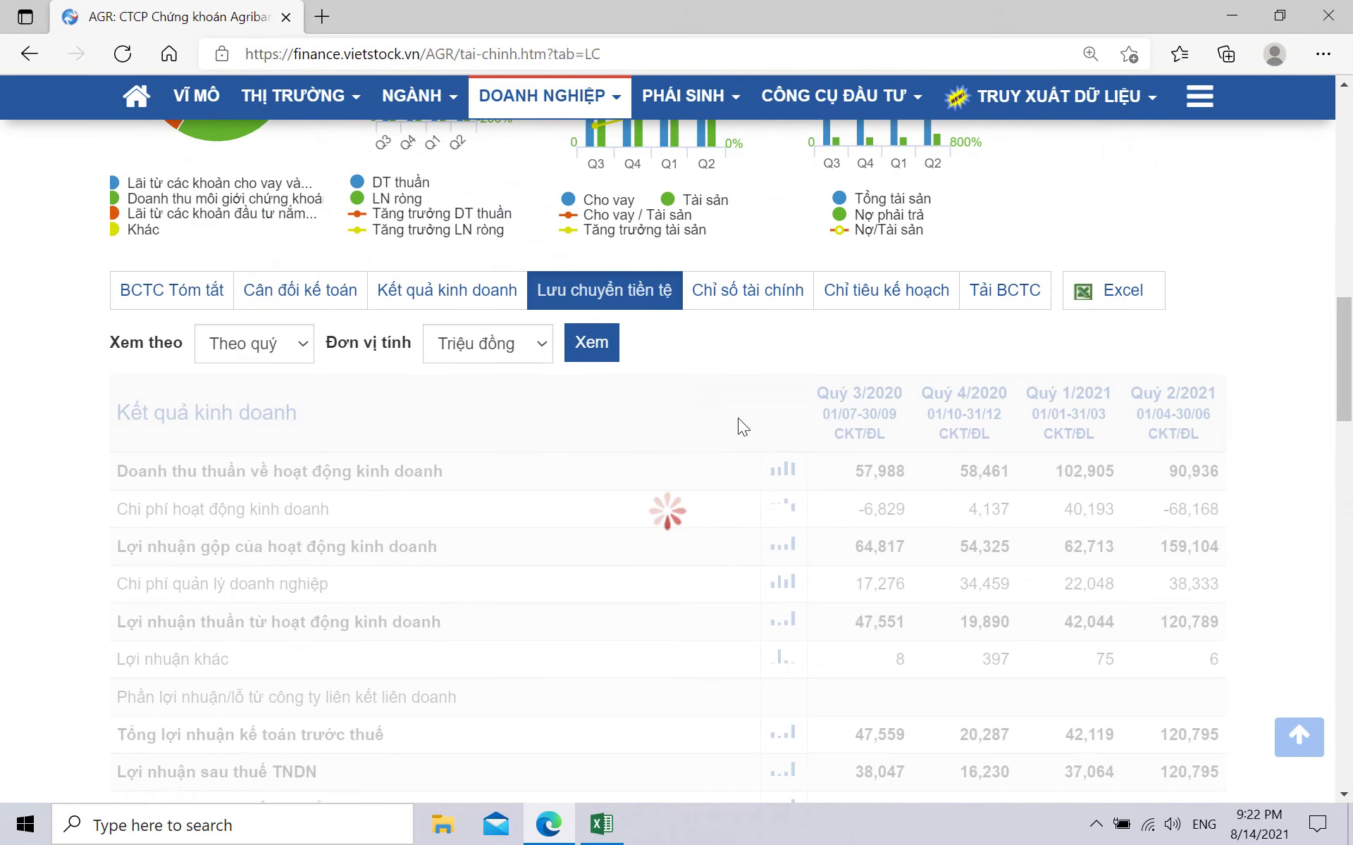
scroll(739, 417, down, 10)
scroll(738, 417, down, 20)
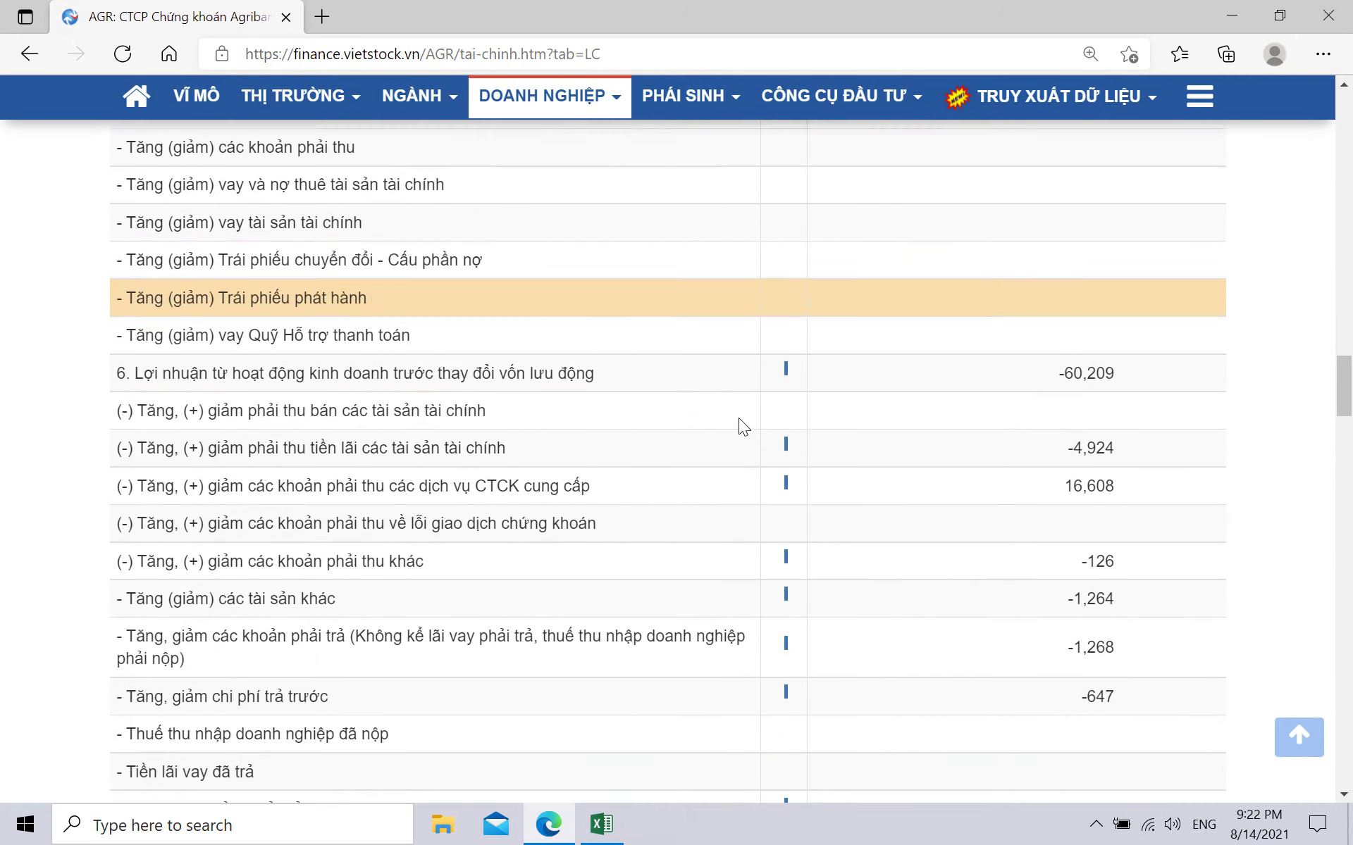
scroll(738, 417, down, 1)
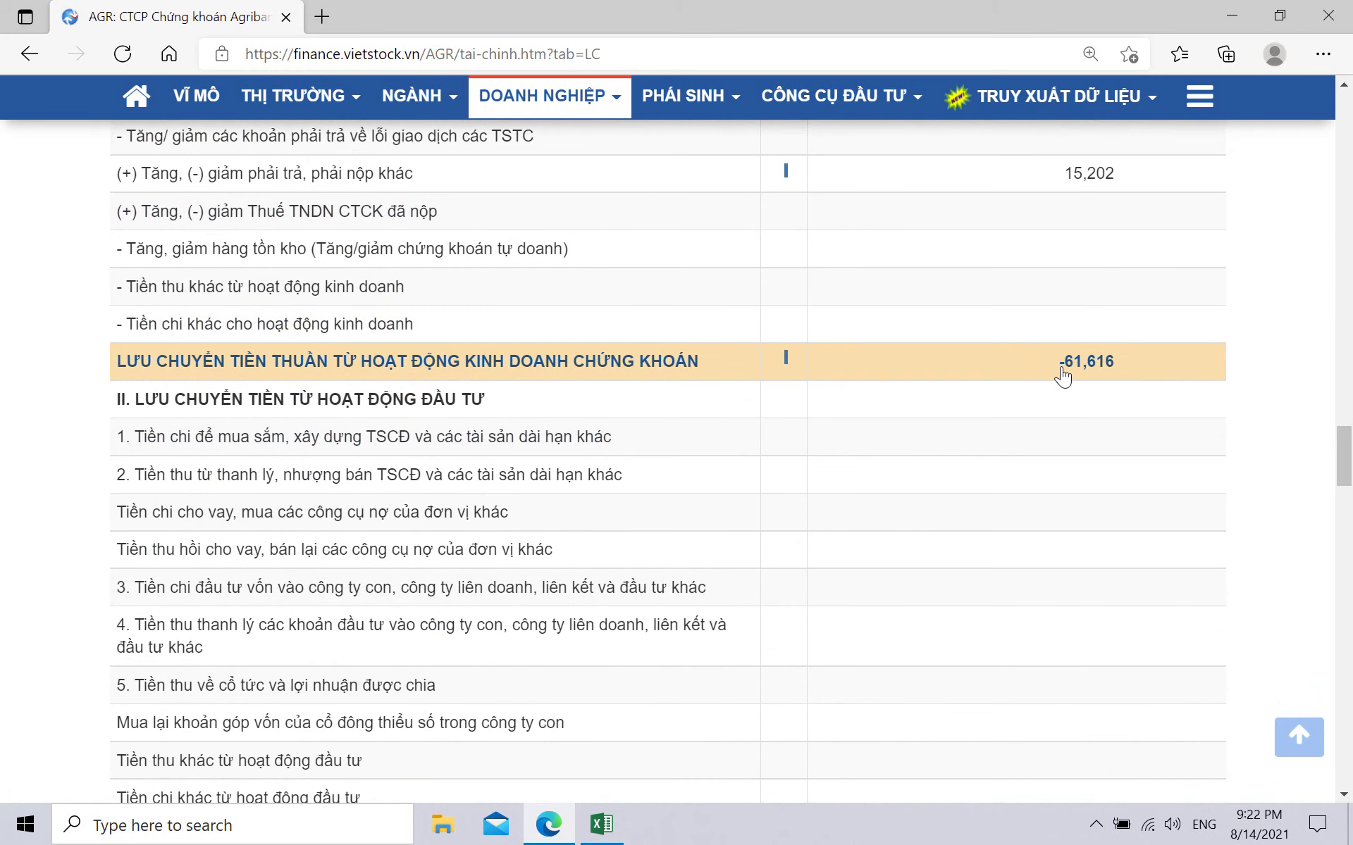
drag(1059, 366, 1113, 368)
scroll(1120, 371, down, 2)
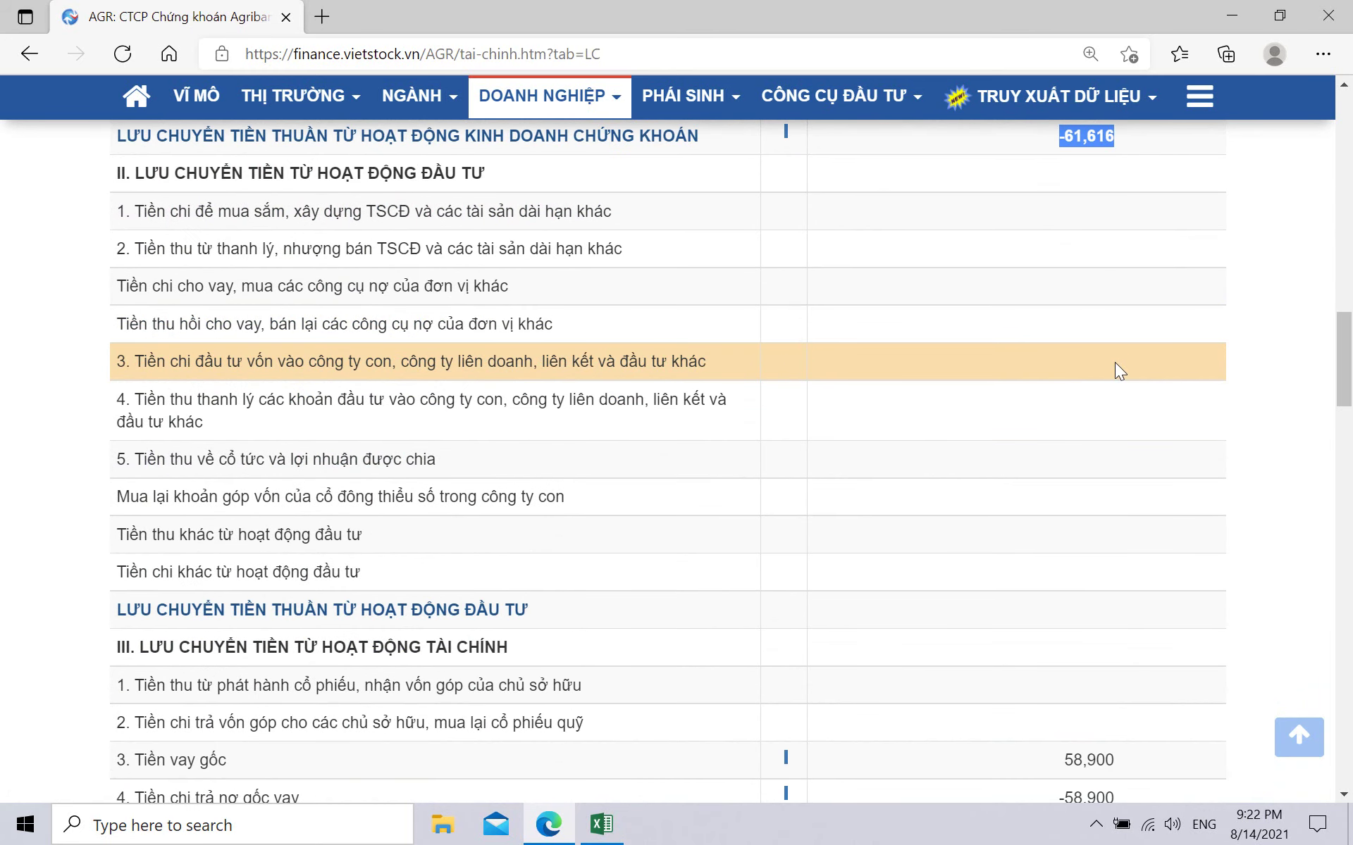
Switch to Excel and paste AGR's copied net operating cash flow into E18 as -61616, matching the destination formatting.
click(601, 824)
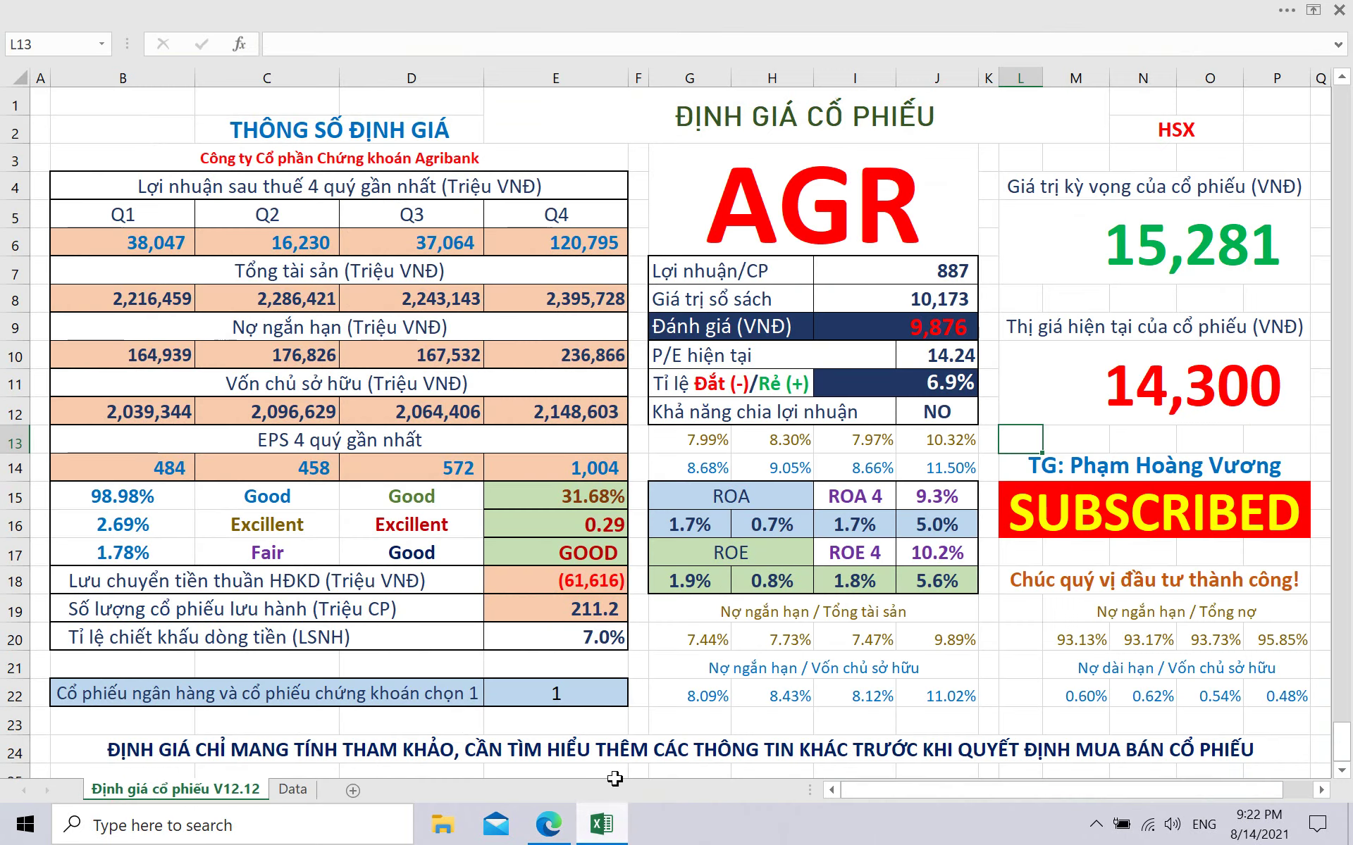
click(582, 582)
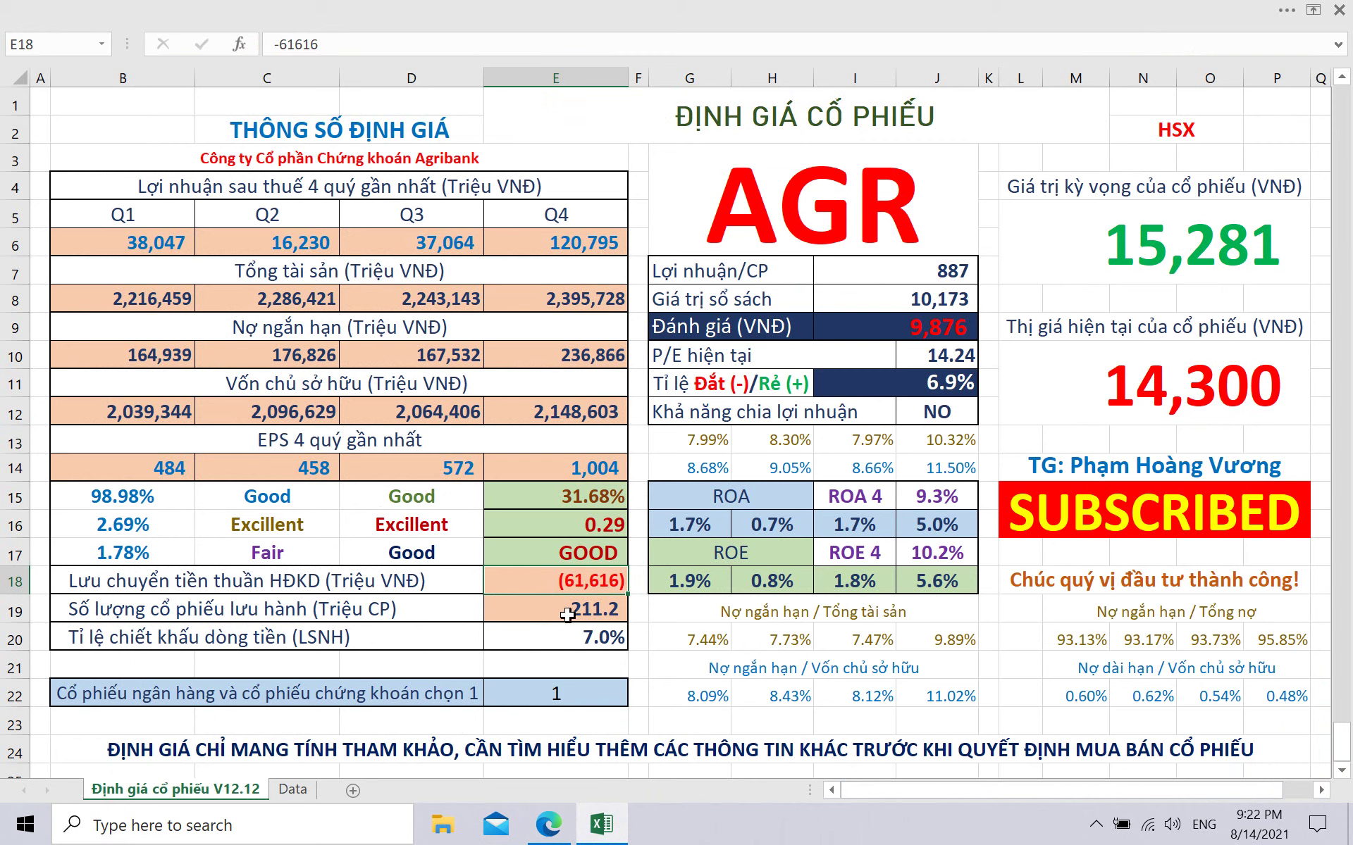
right_click(566, 582)
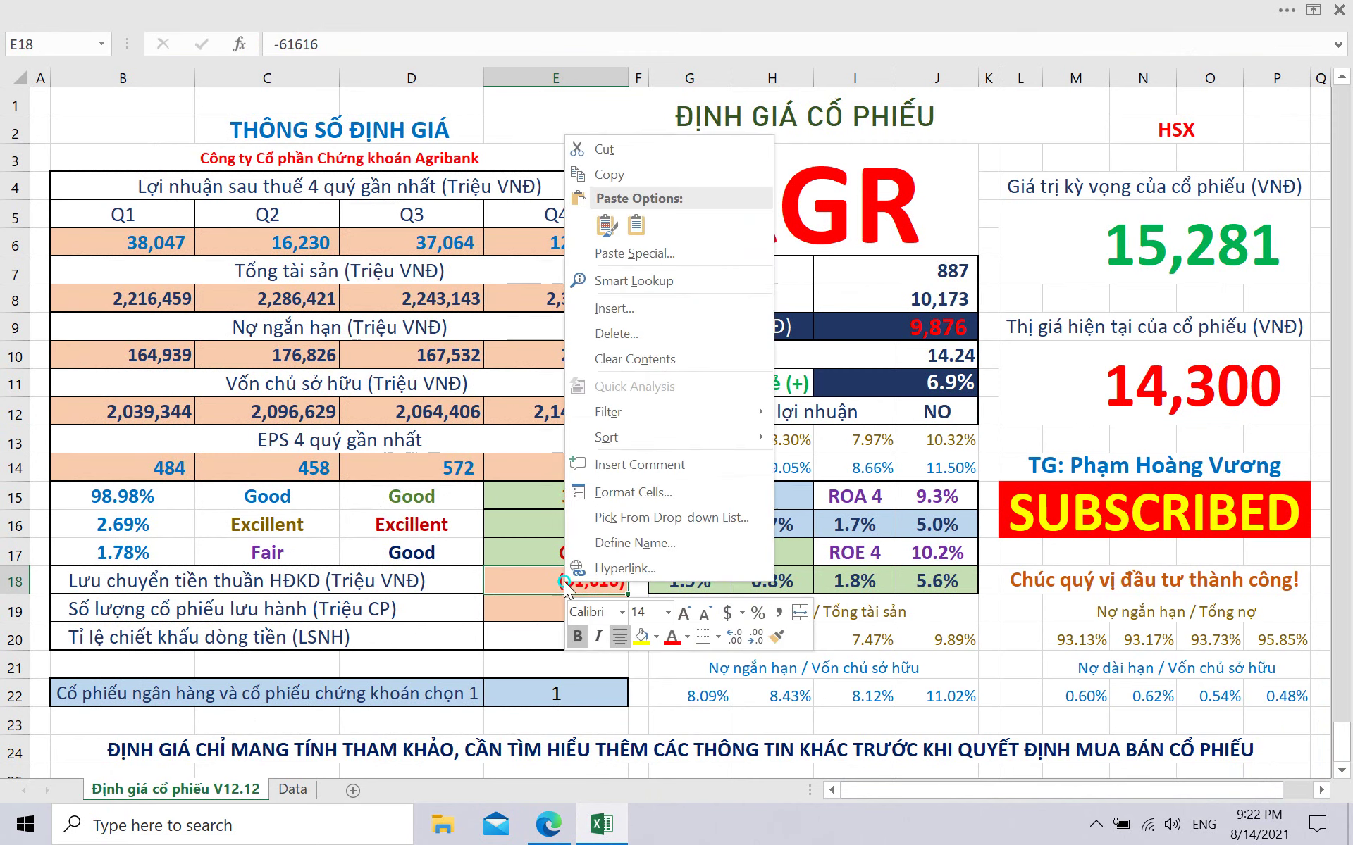
click(636, 225)
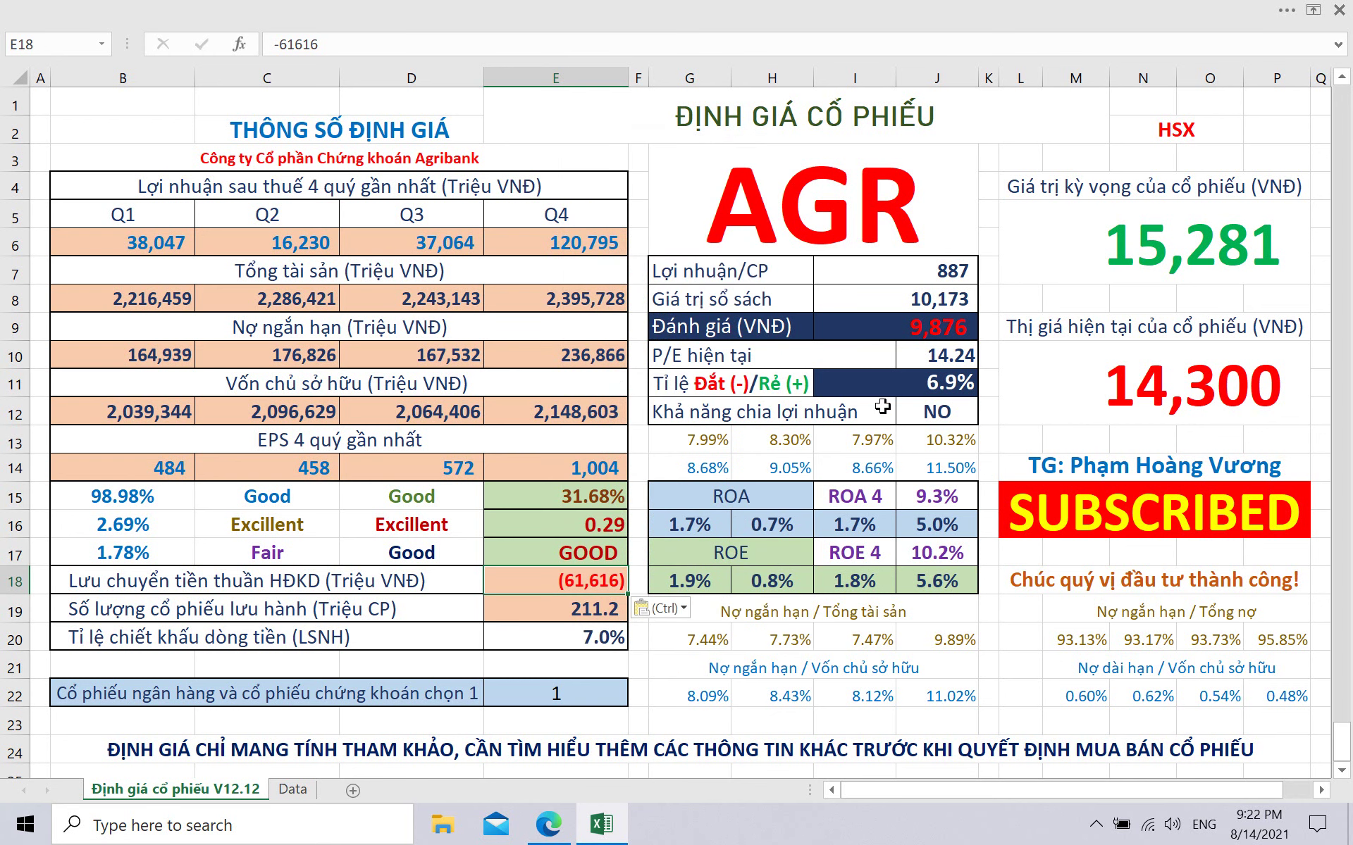
click(861, 727)
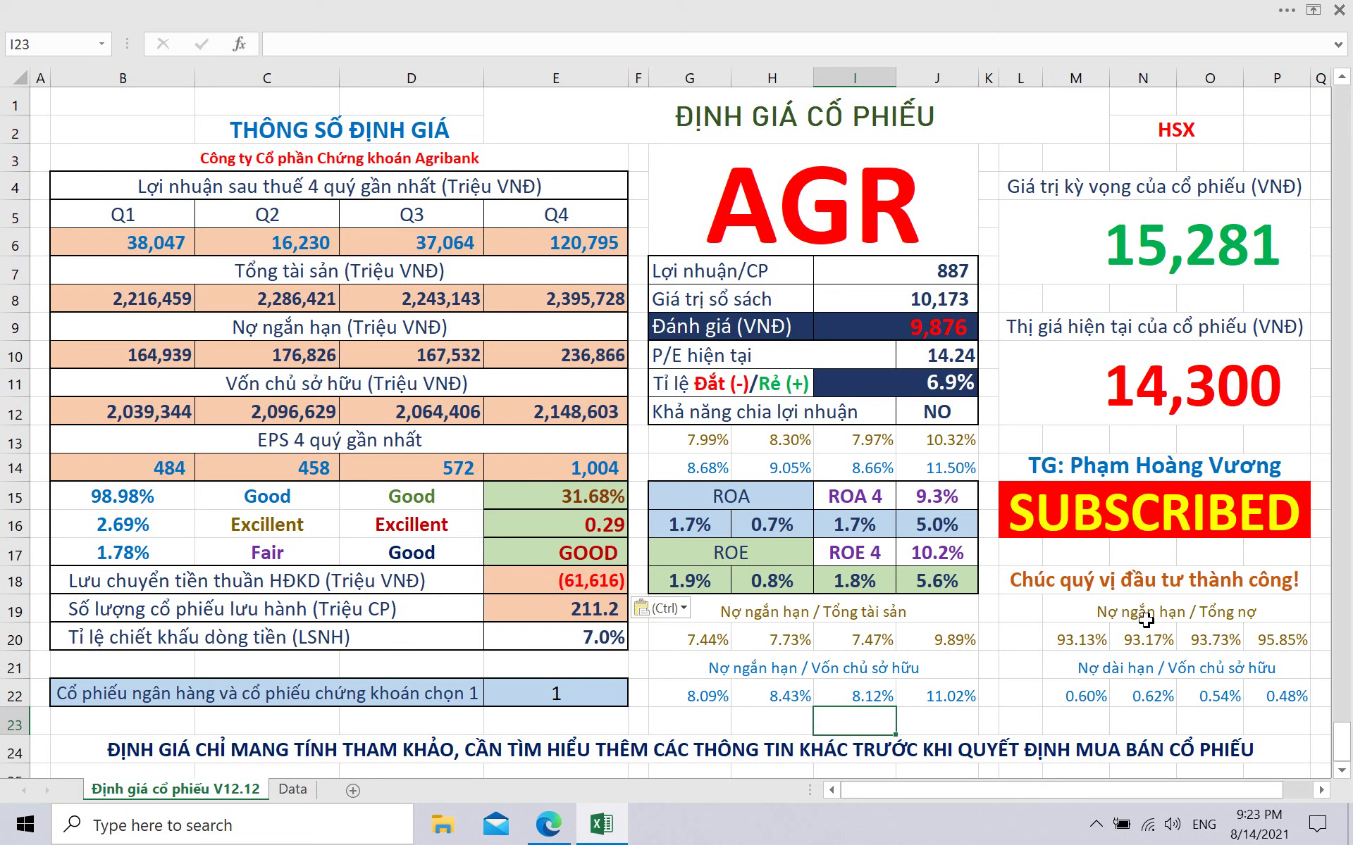
click(1012, 721)
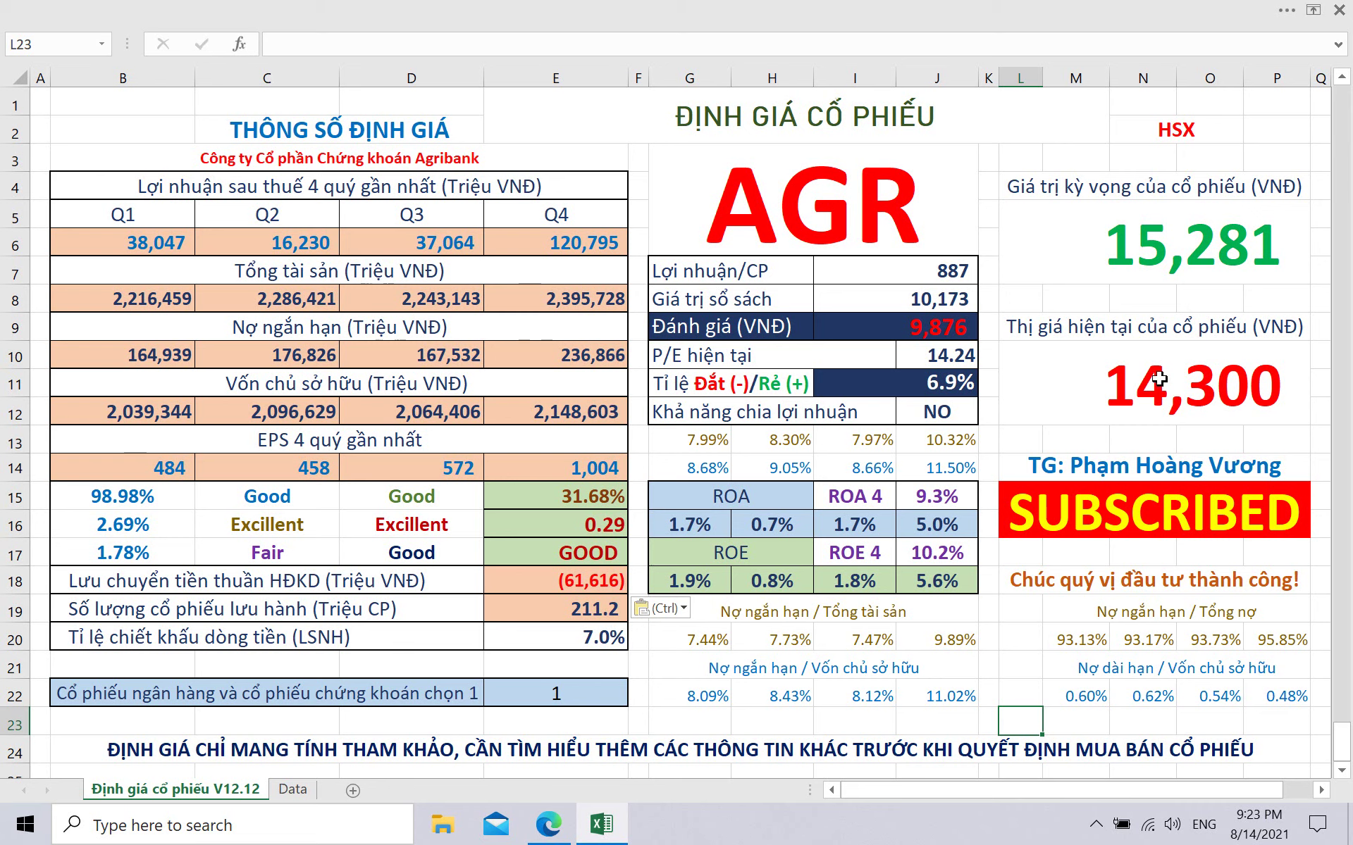
Change the stock ticker in the large G3 cell to BVS.
click(782, 233)
text(BVS)
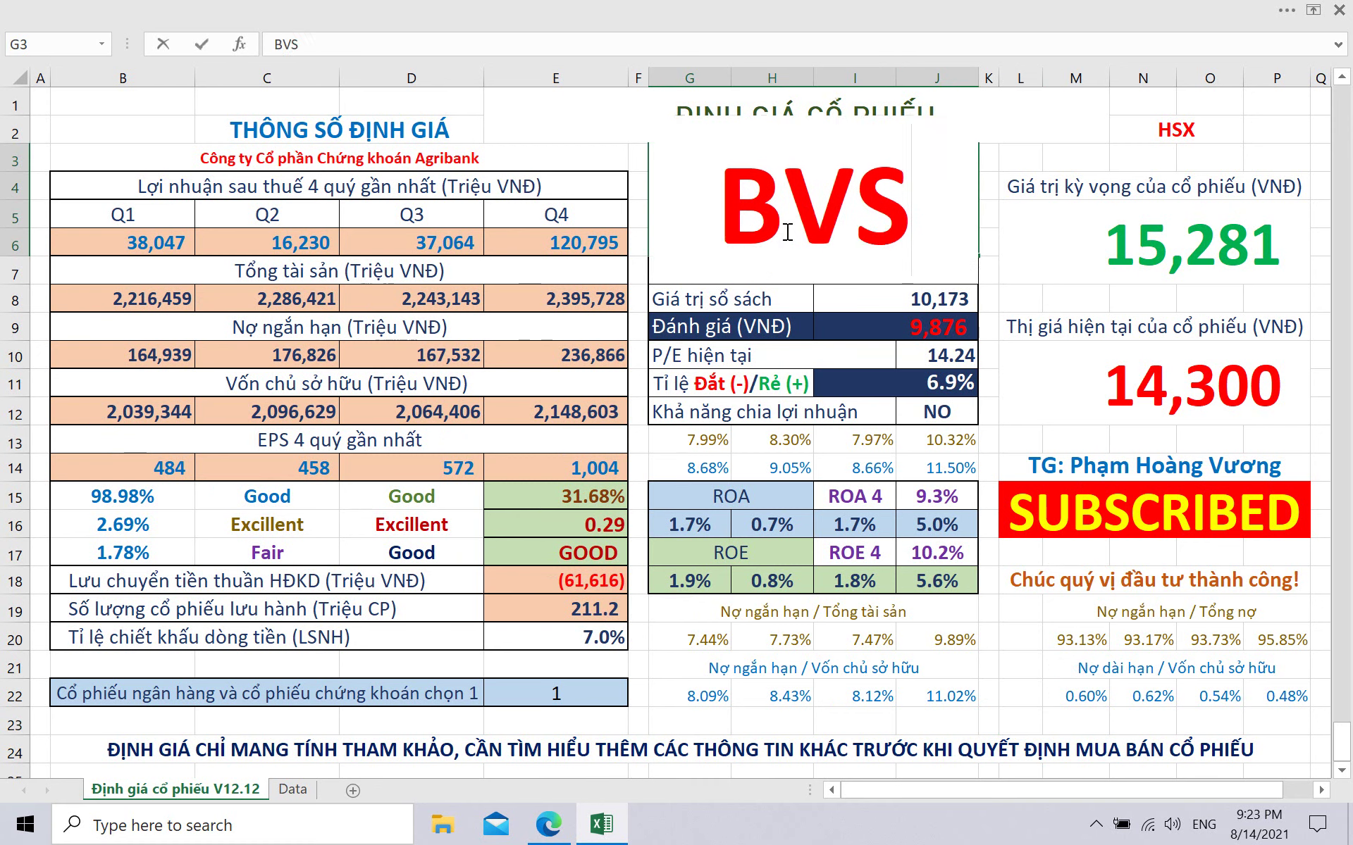
key(Return)
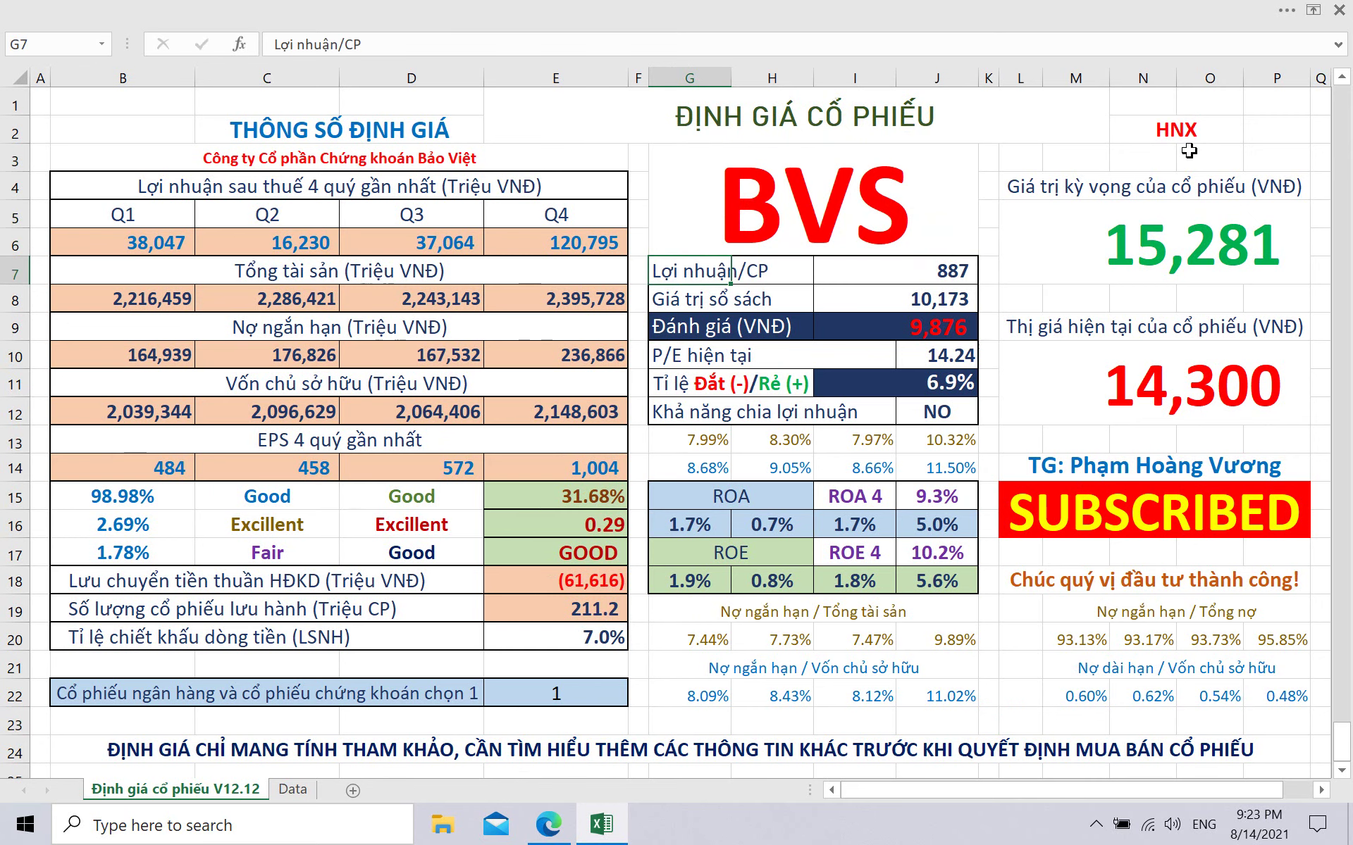
Switch to Edge, search Vietstock for the company code BVS and open its Tổng quan page.
click(548, 825)
scroll(556, 366, up, 10)
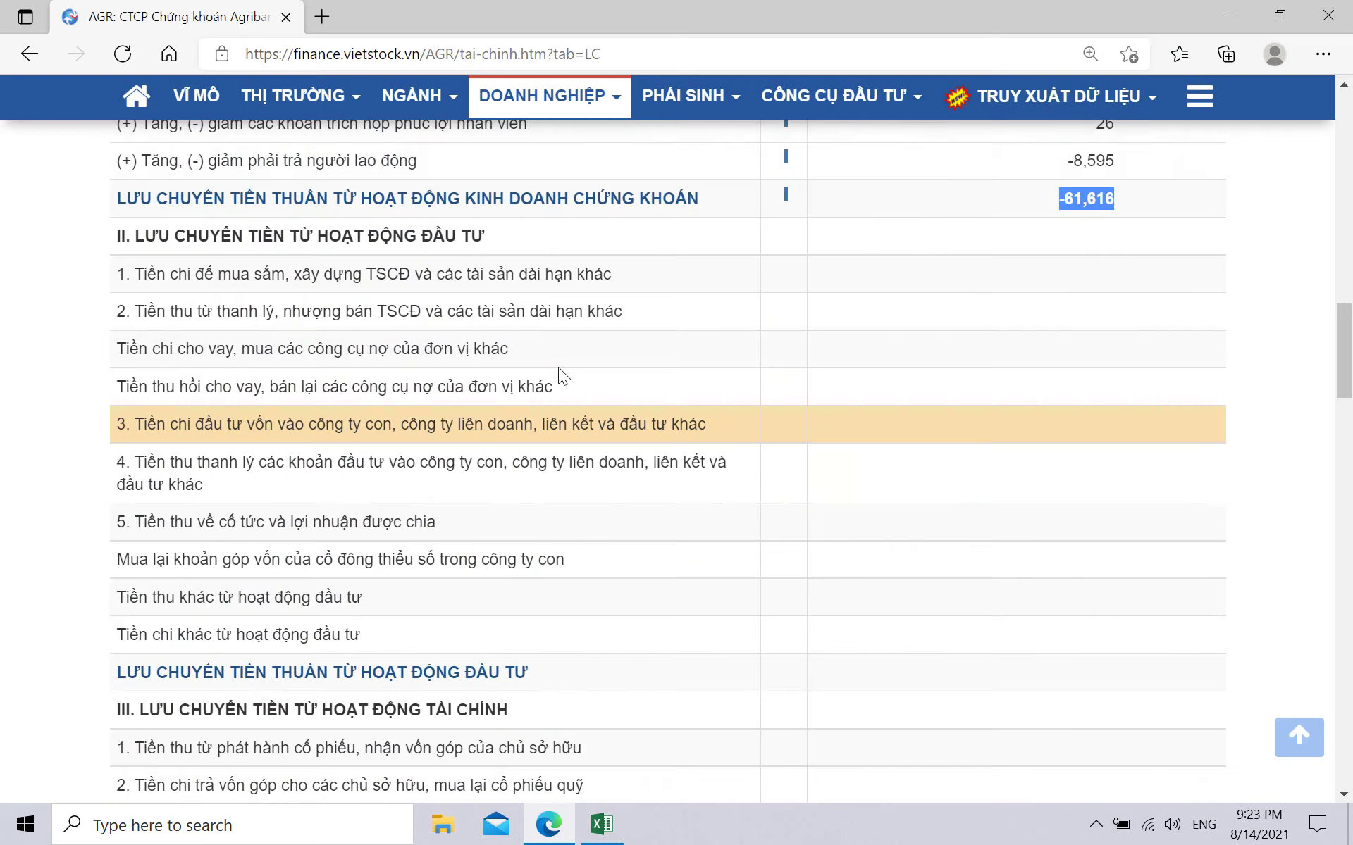
scroll(446, 356, up, 5)
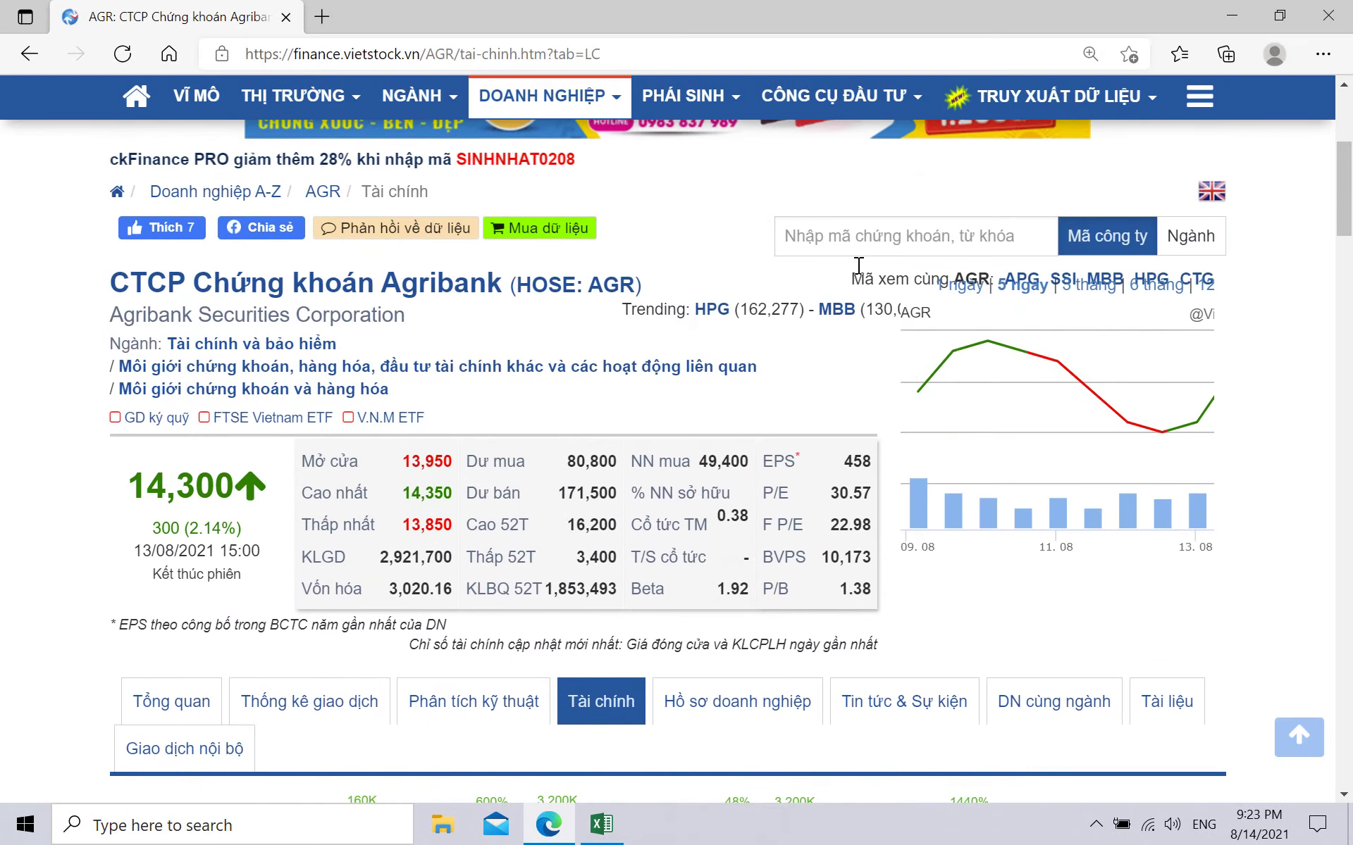
click(848, 244)
text(BVS)
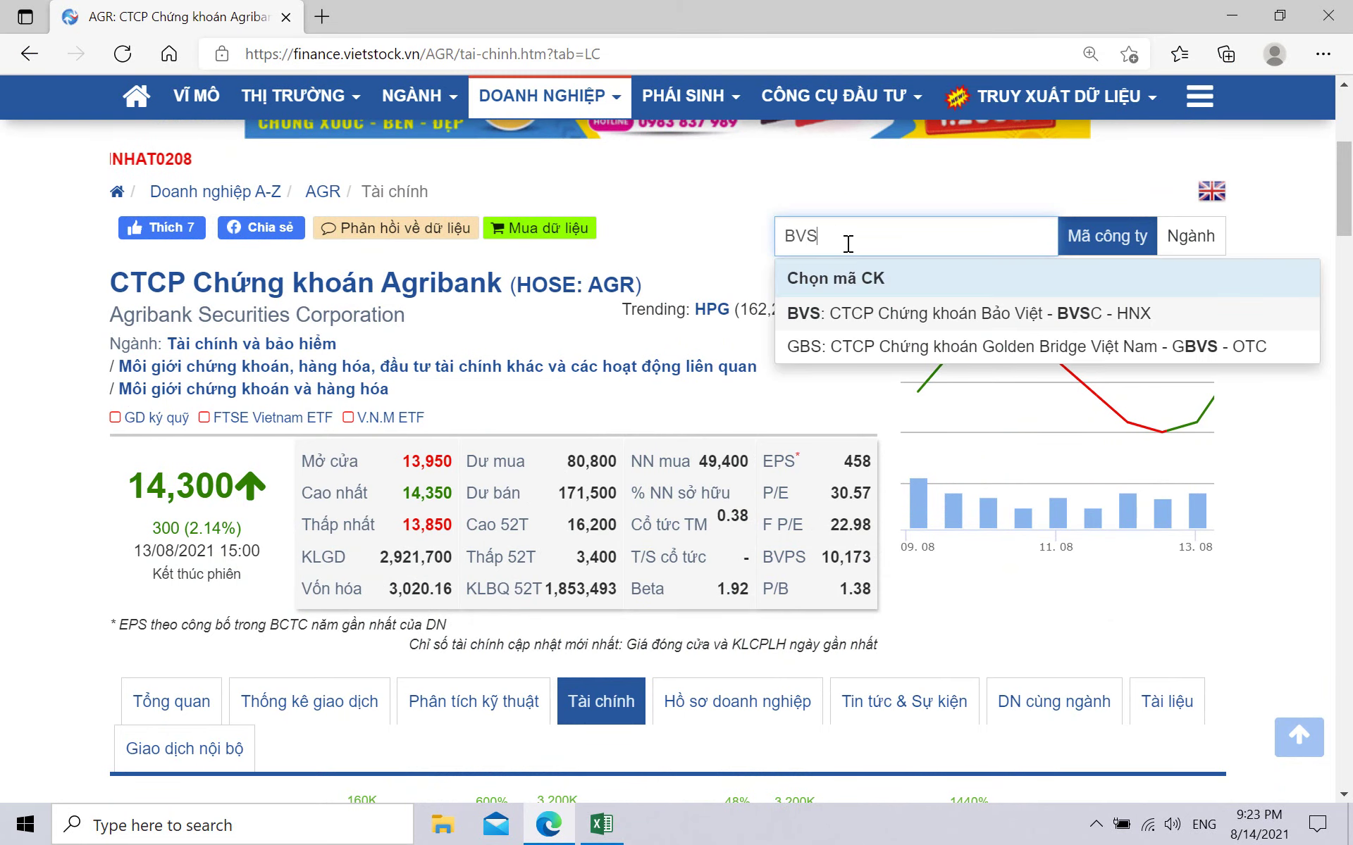
key(Return)
scroll(806, 268, down, 4)
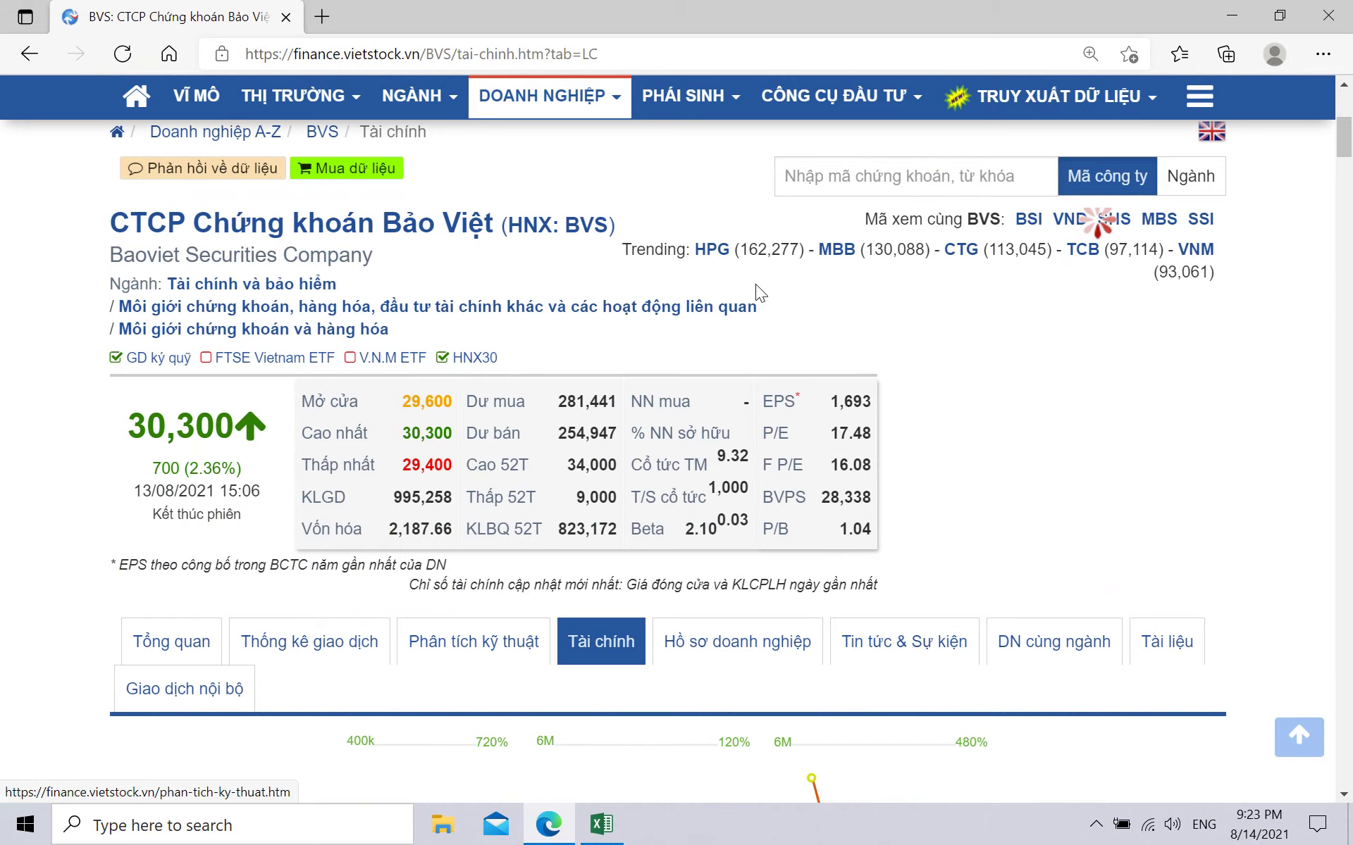
scroll(755, 285, up, 5)
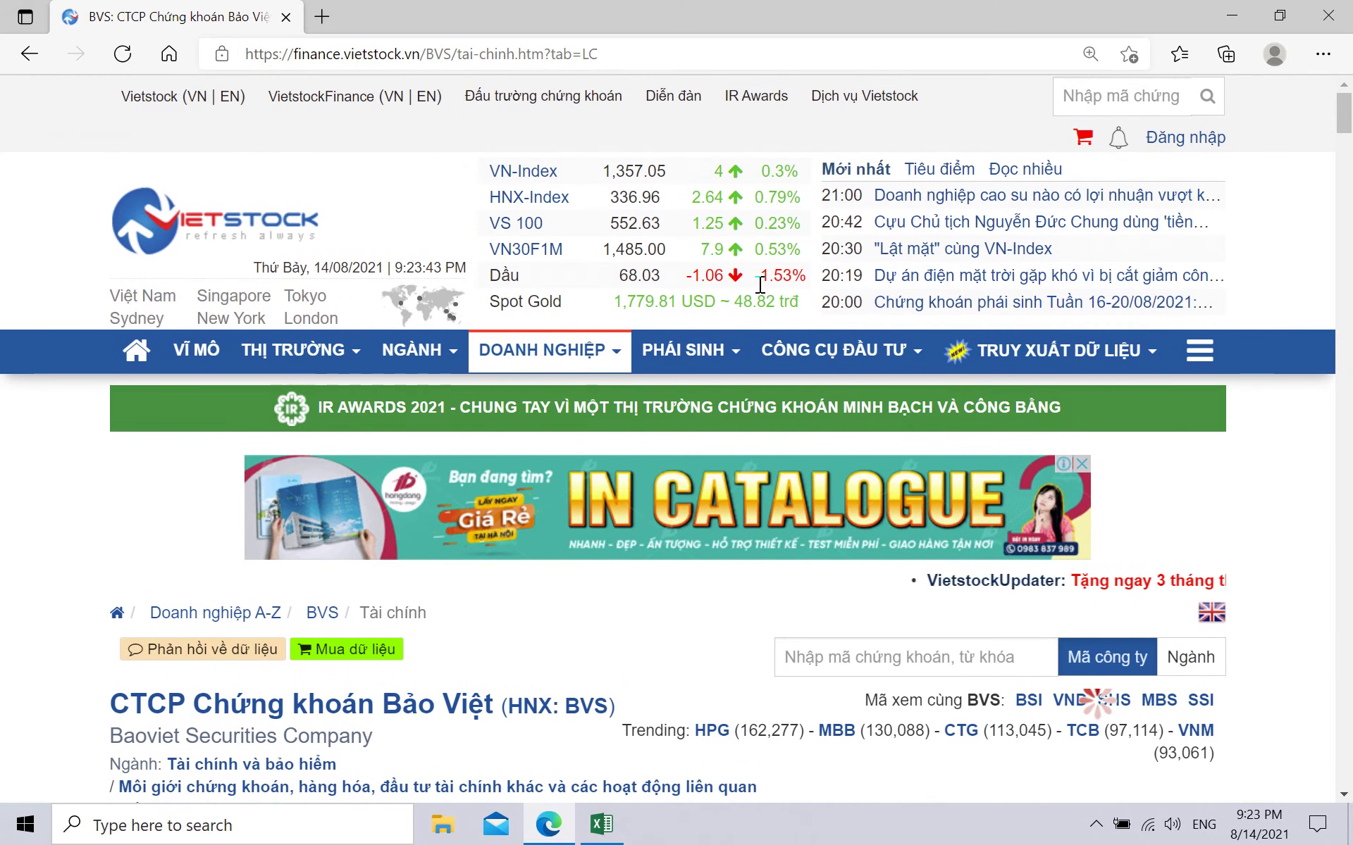
scroll(660, 400, down, 3)
scroll(660, 399, down, 7)
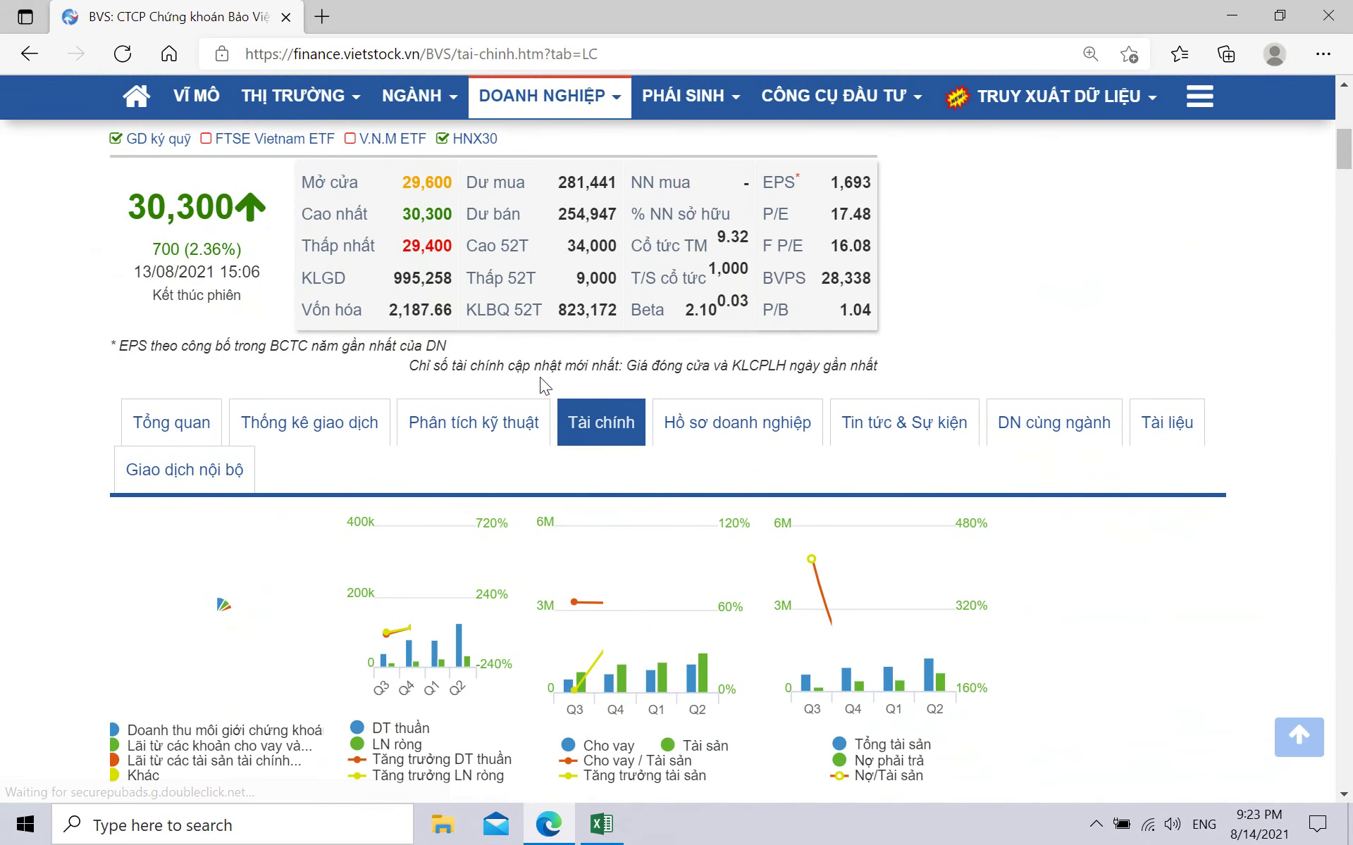
click(196, 516)
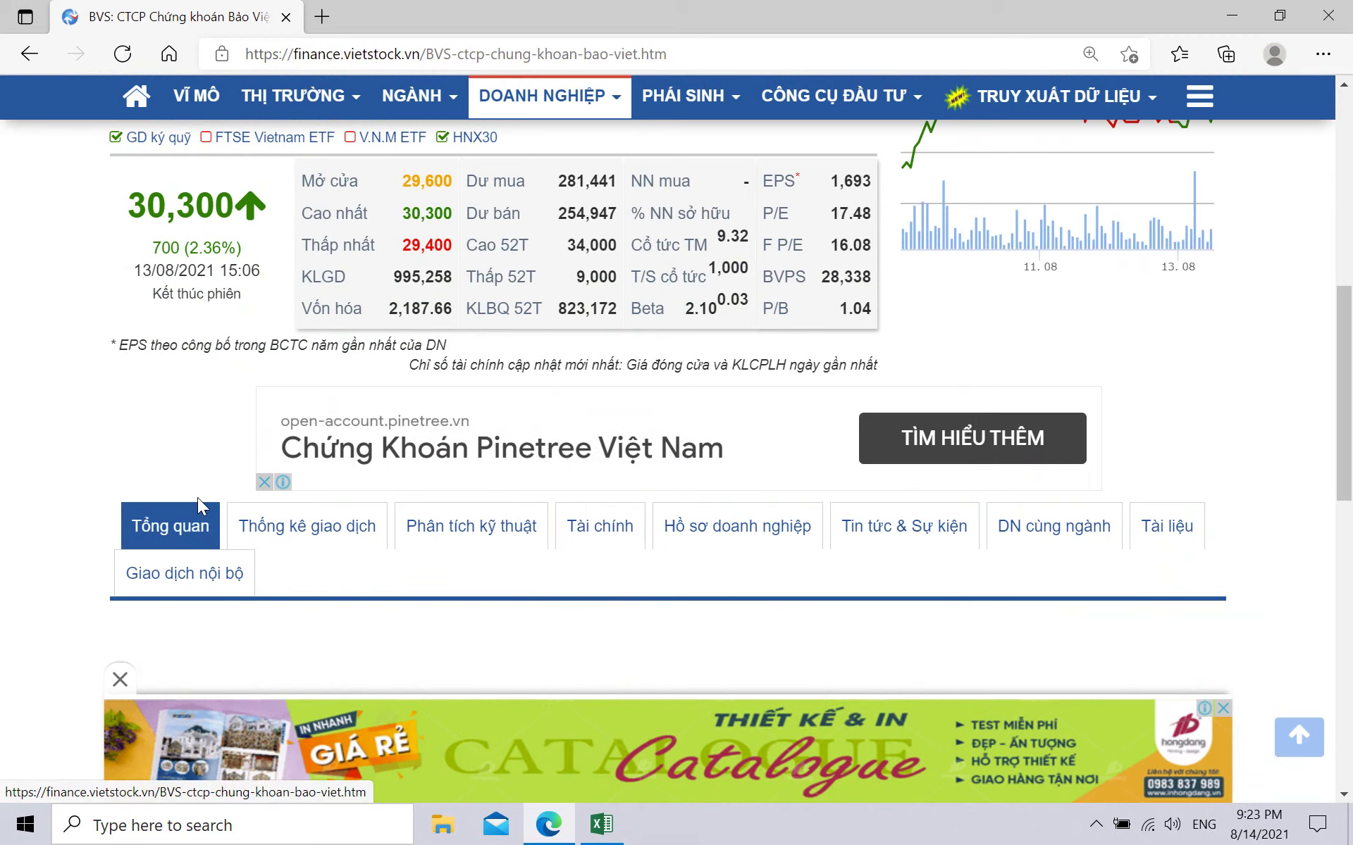
Copy BVS's LNST của CĐ cty mẹ figures for Quý 3/2020 to Quý 2/2021 into Excel's profit row from B6, matching destination formatting.
scroll(211, 491, down, 9)
scroll(211, 491, down, 5)
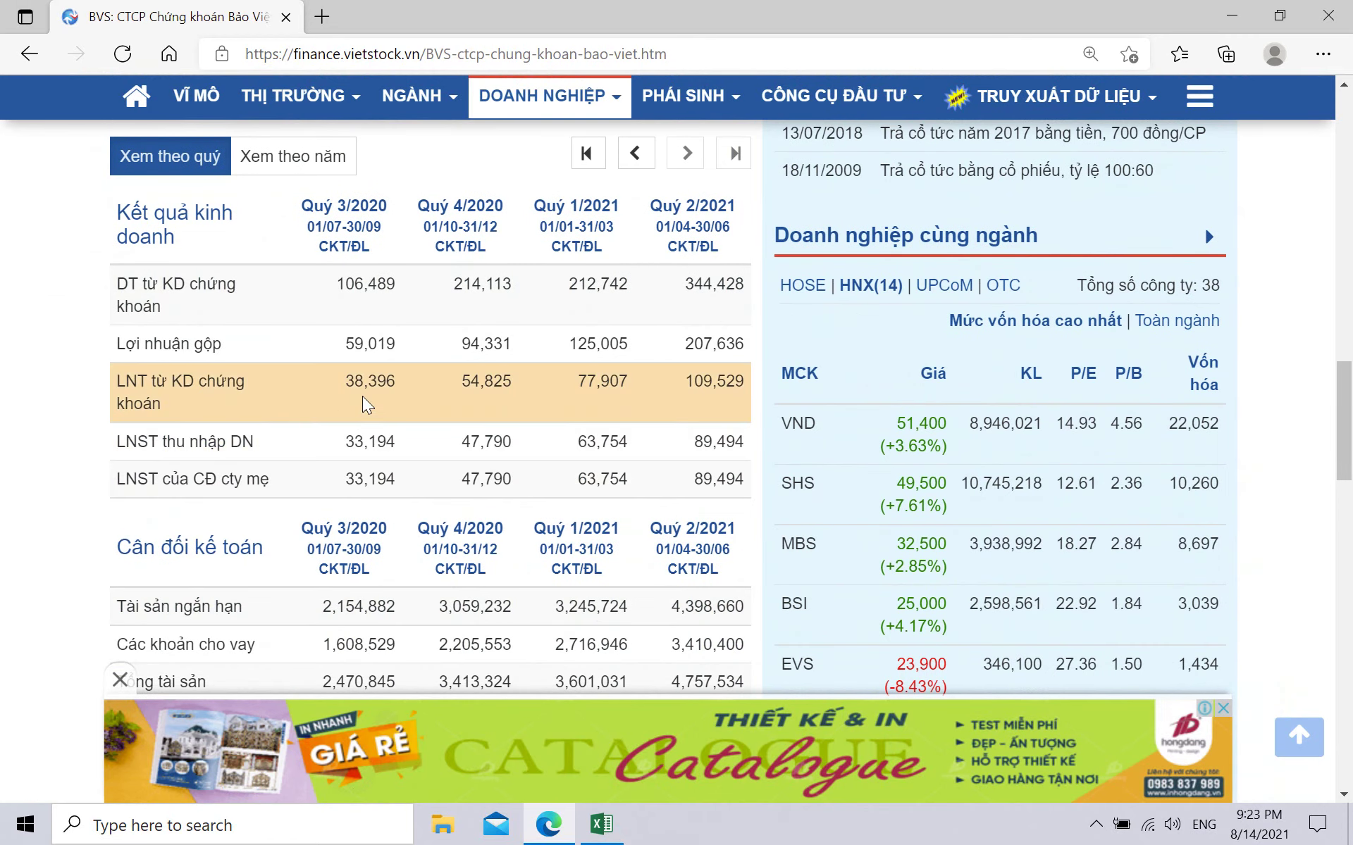
drag(344, 486, 742, 481)
key(ctrl+c)
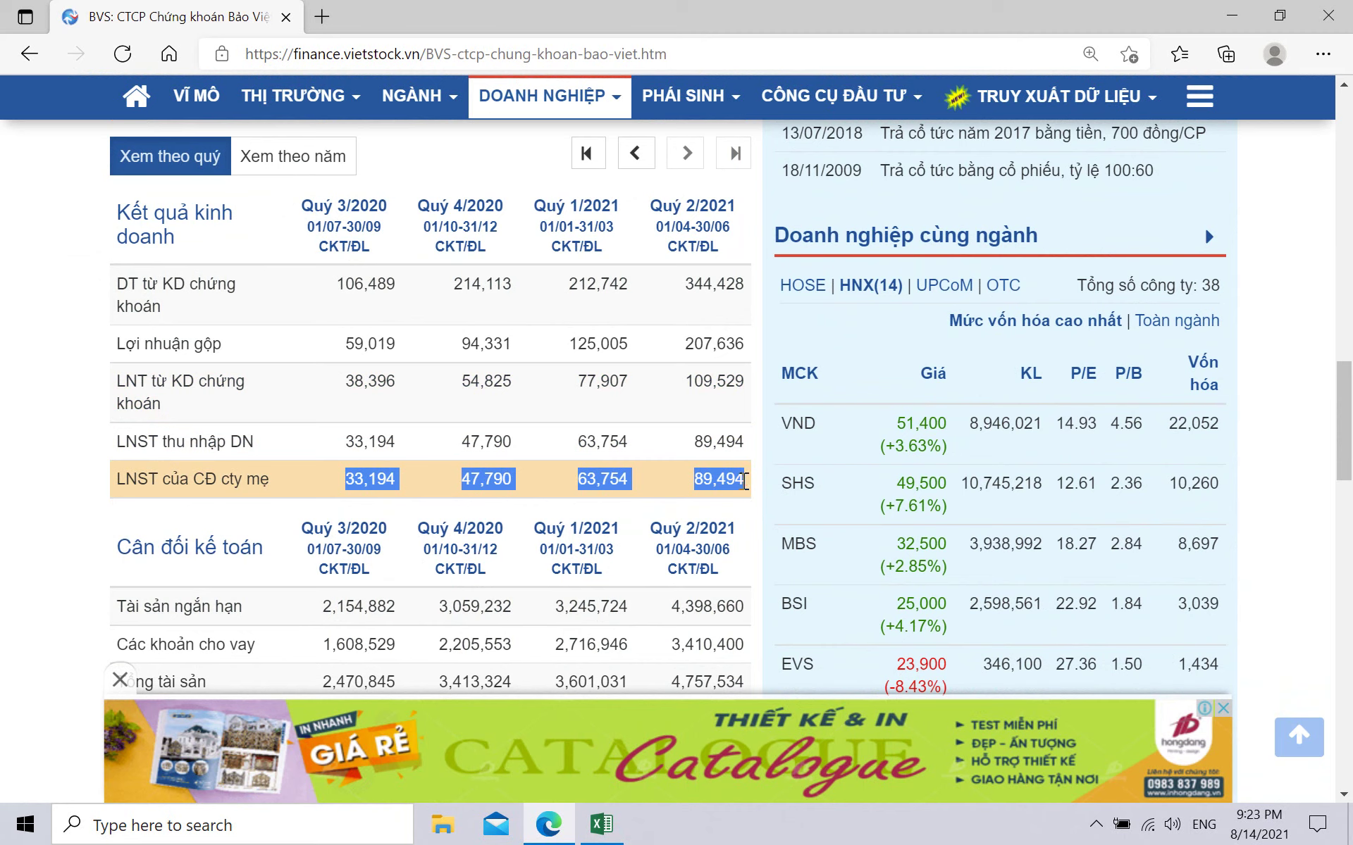
click(602, 823)
click(157, 247)
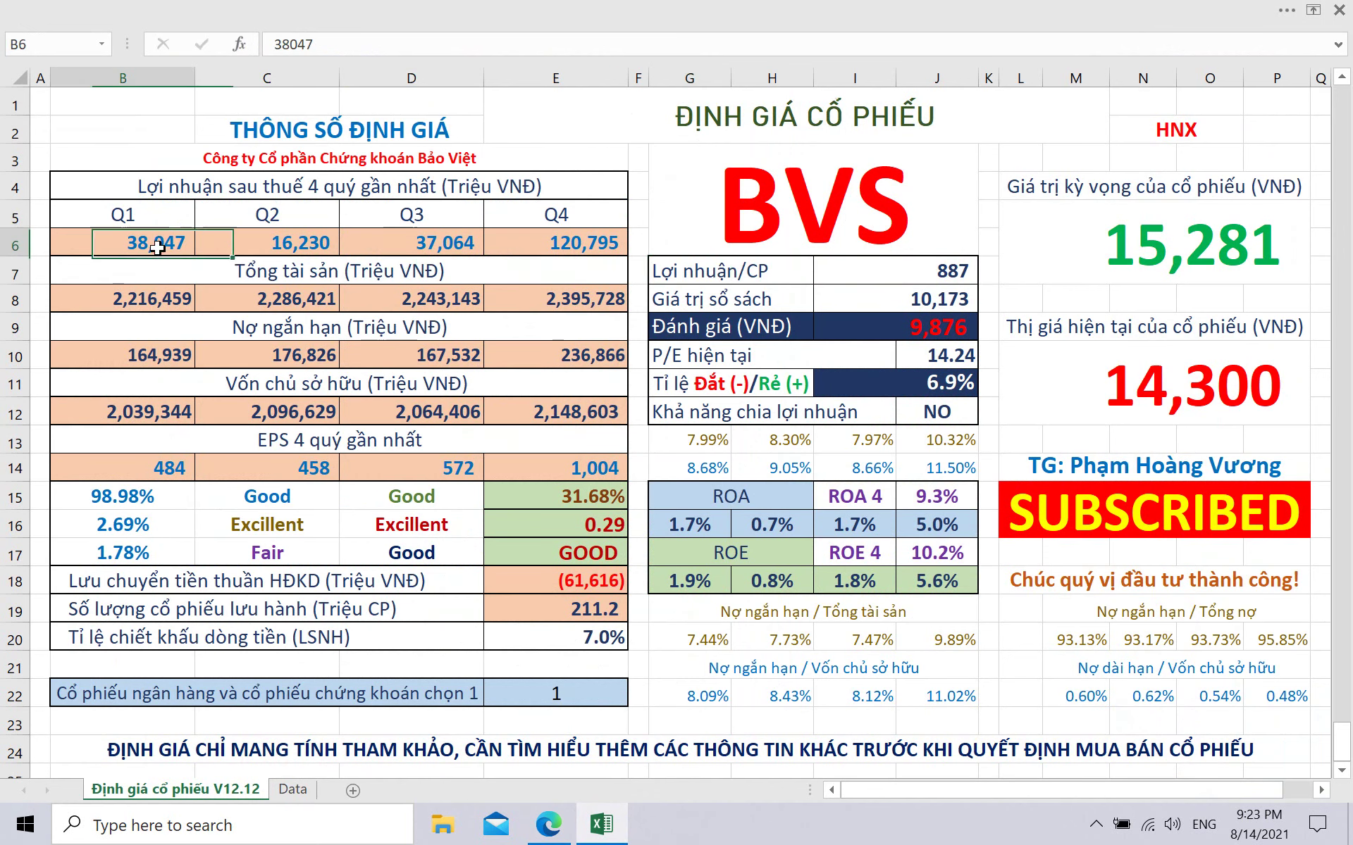
right_click(157, 247)
click(227, 326)
Copy BVS's four quarterly Tổng tài sản figures from Vietstock in Edge into Excel's total assets row from B8, matching destination formatting.
click(170, 303)
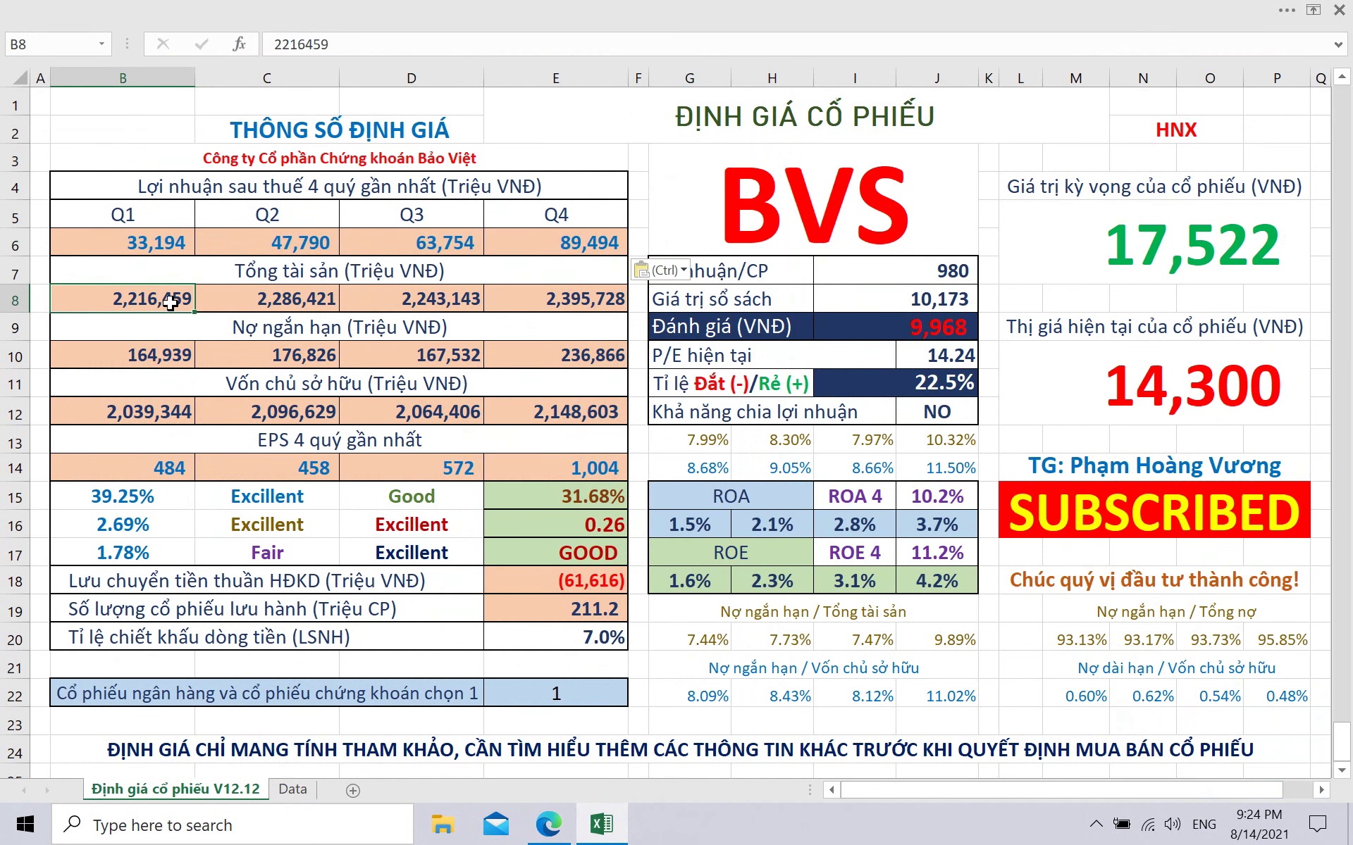
click(548, 822)
scroll(466, 548, down, 5)
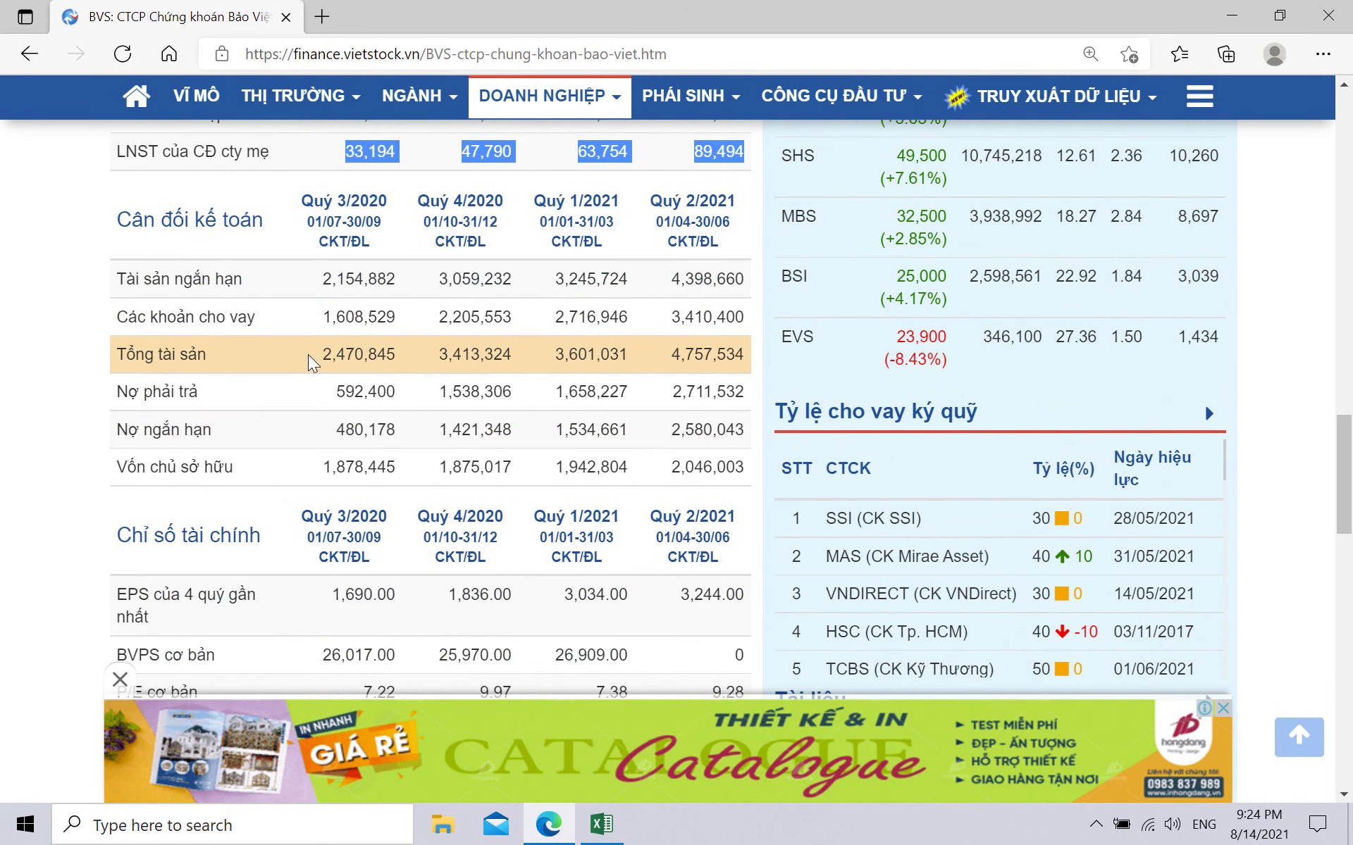
drag(308, 363, 742, 353)
key(ctrl+c)
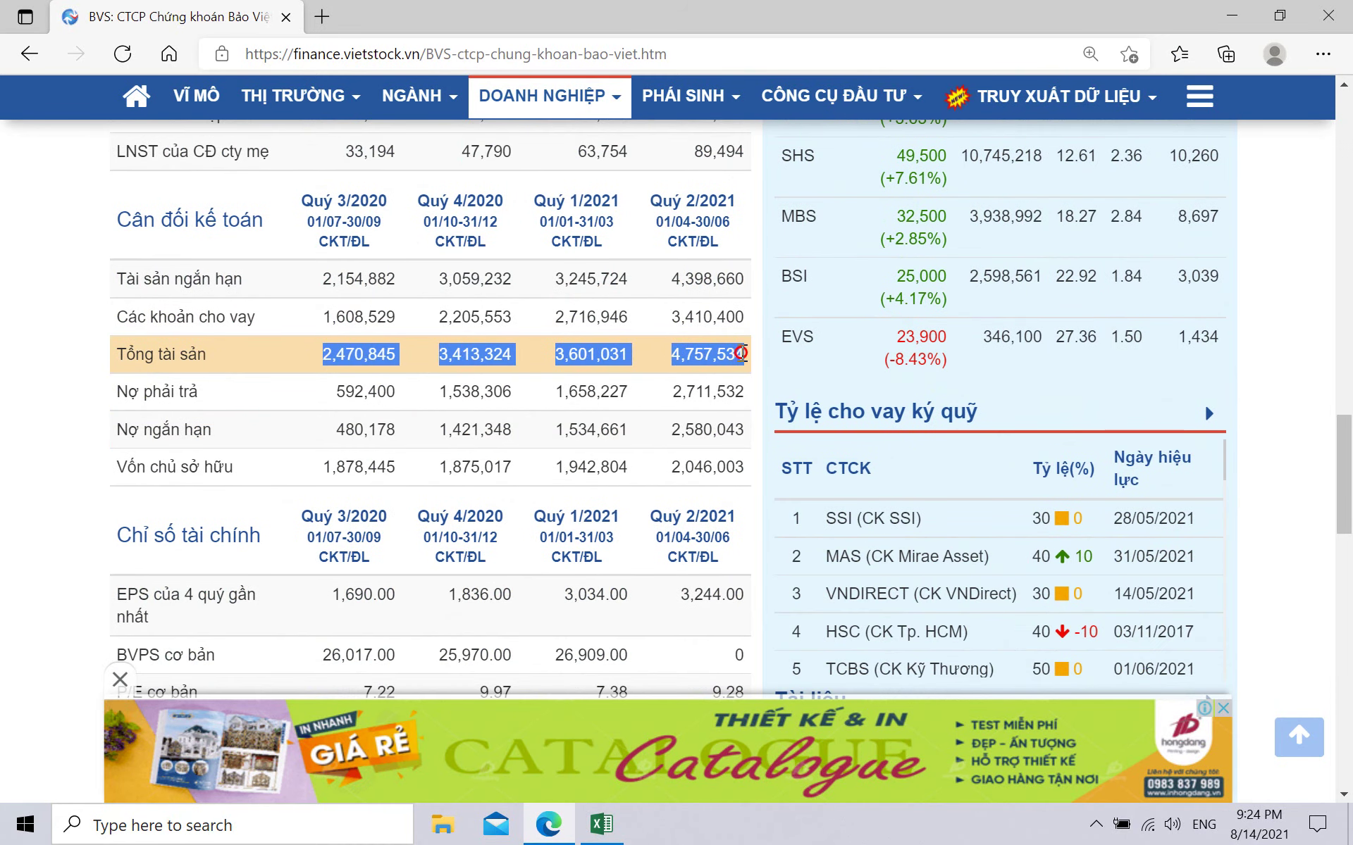
click(601, 823)
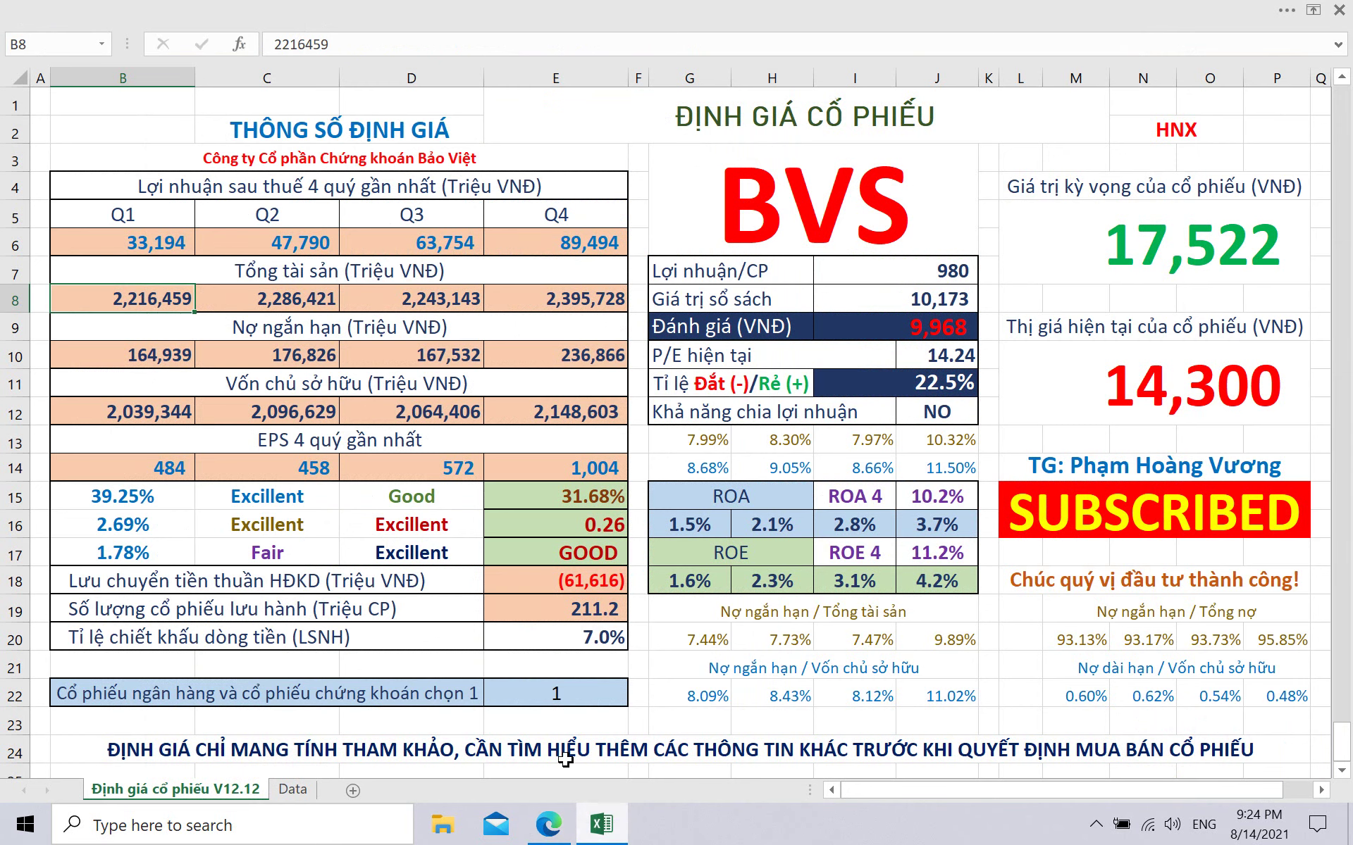
right_click(162, 302)
click(220, 380)
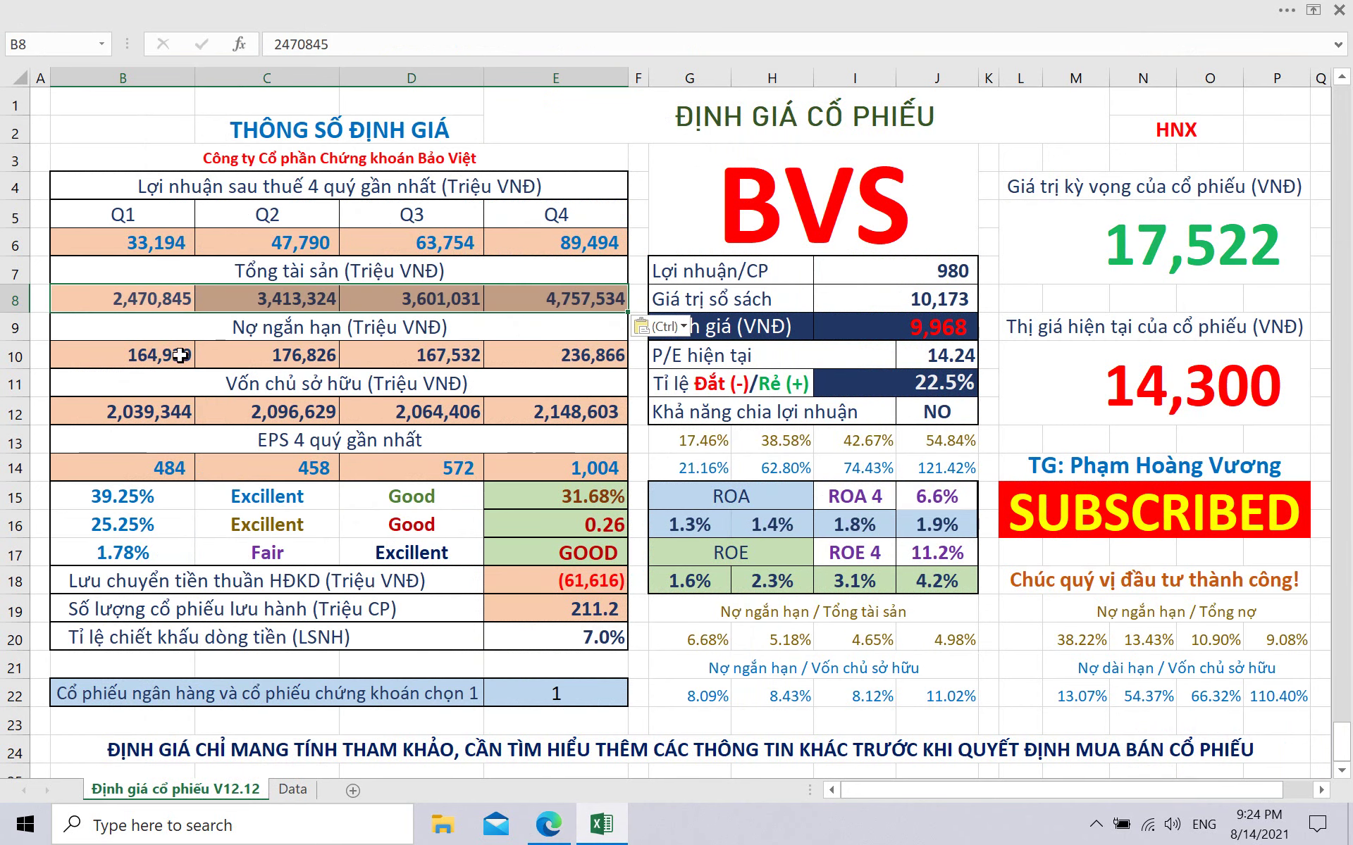
Copy BVS's four quarterly Nợ ngắn hạn figures from Vietstock in Edge into Excel's short-term debt row starting at B10.
key(Down)
key(Down)
click(549, 823)
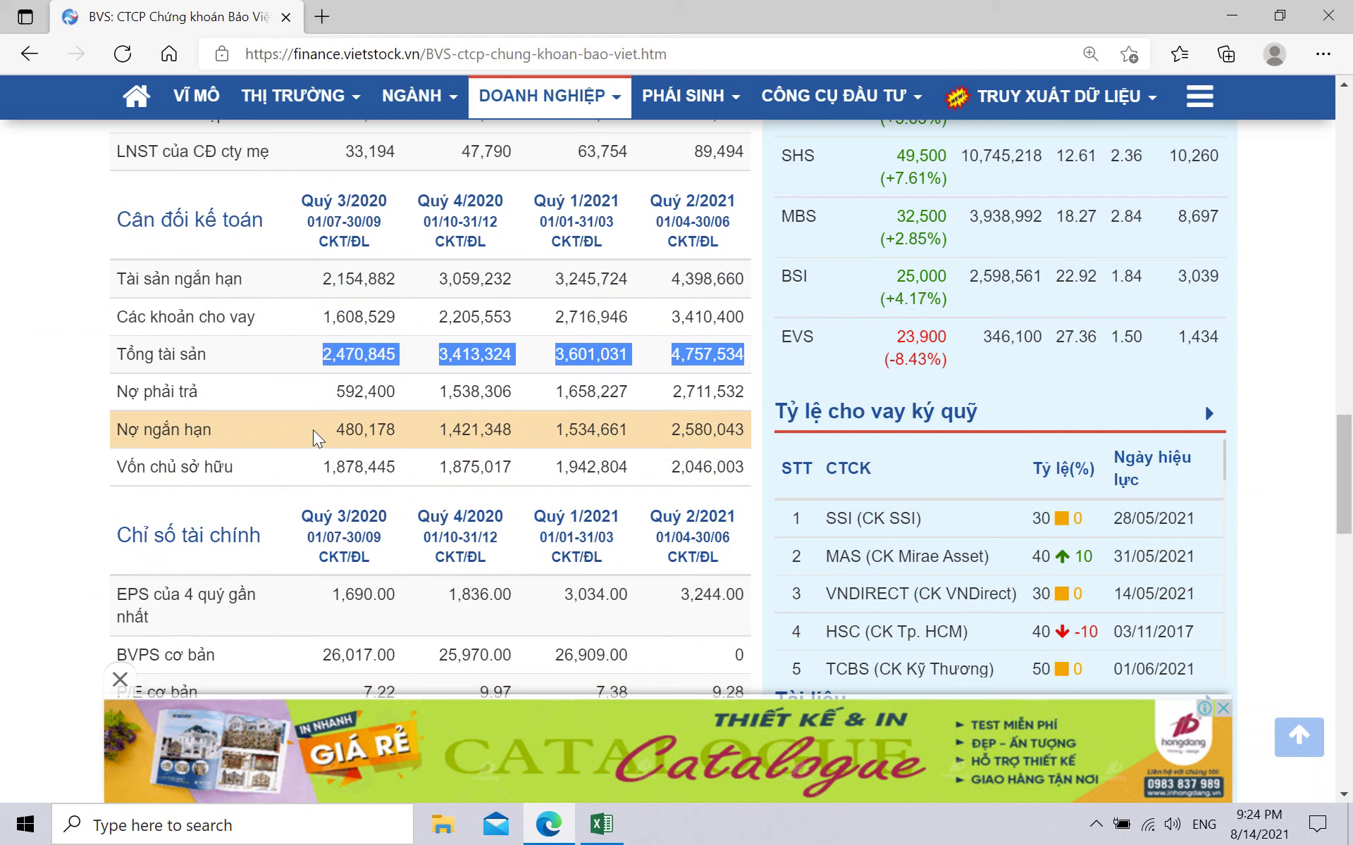
drag(336, 431, 745, 428)
key(ctrl+c)
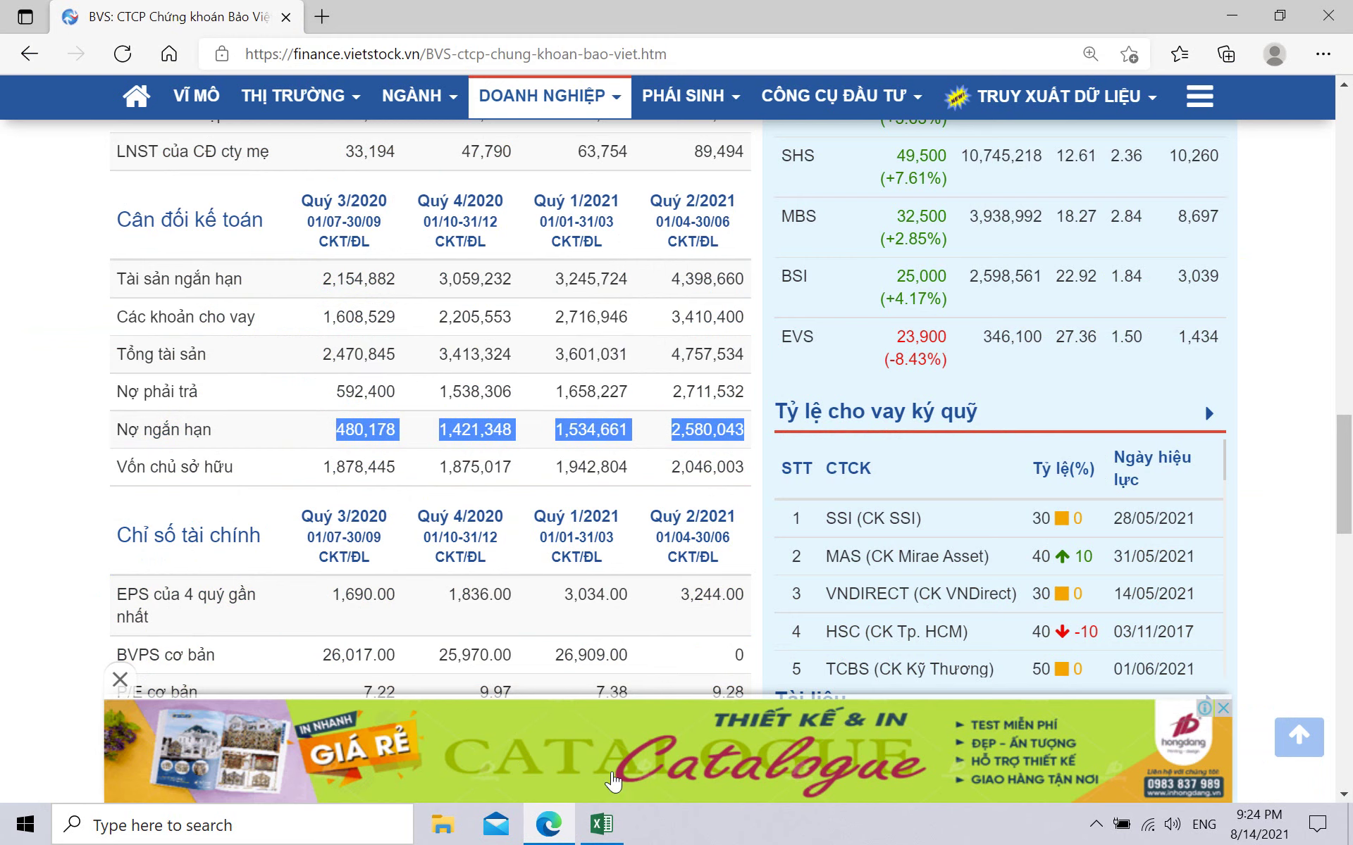
click(601, 823)
right_click(157, 357)
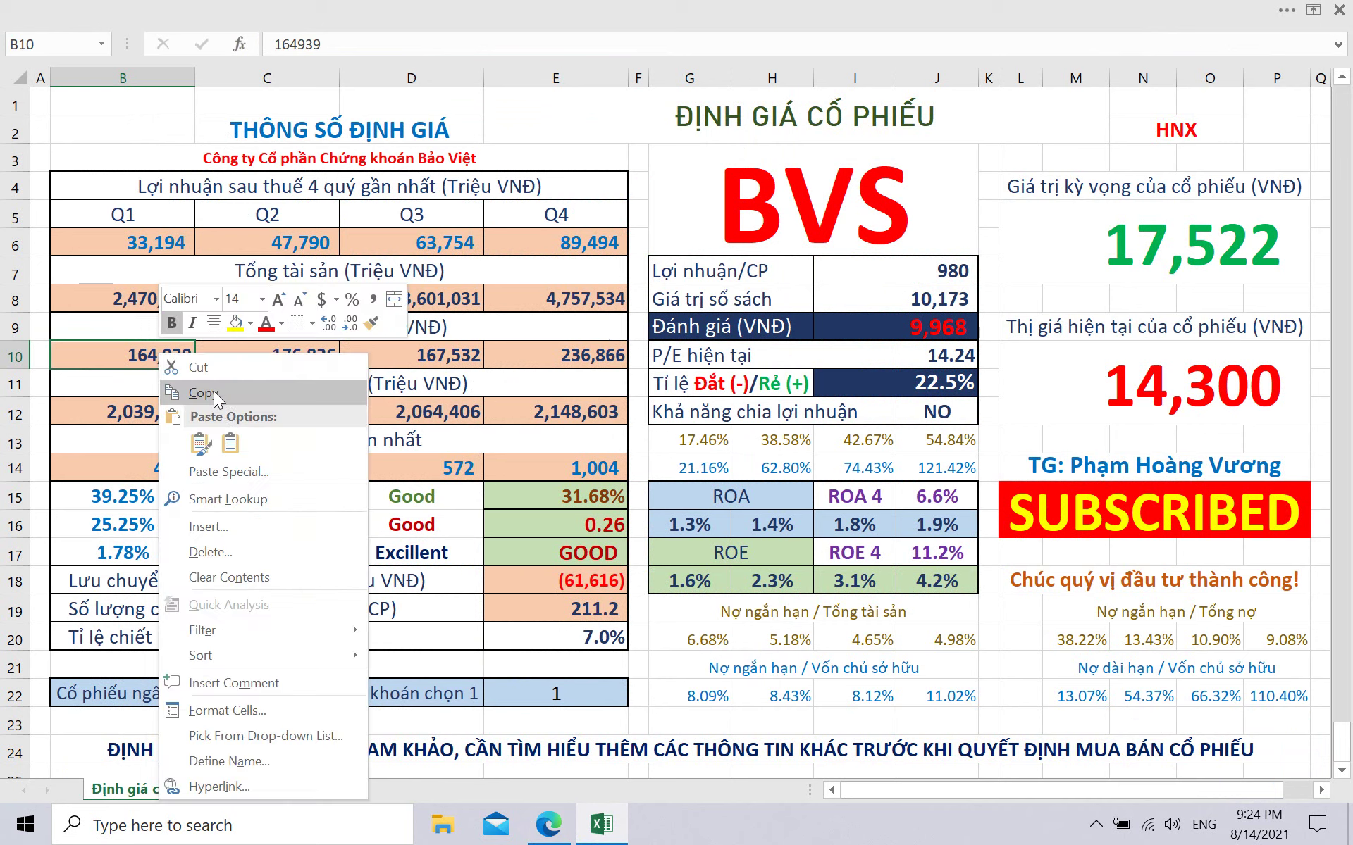
click(381, 437)
Copy BVS's four quarterly Vốn chủ sở hữu figures from Vietstock in Edge into Excel's equity row from B12, matching destination formatting.
key(Down)
key(Down)
click(548, 823)
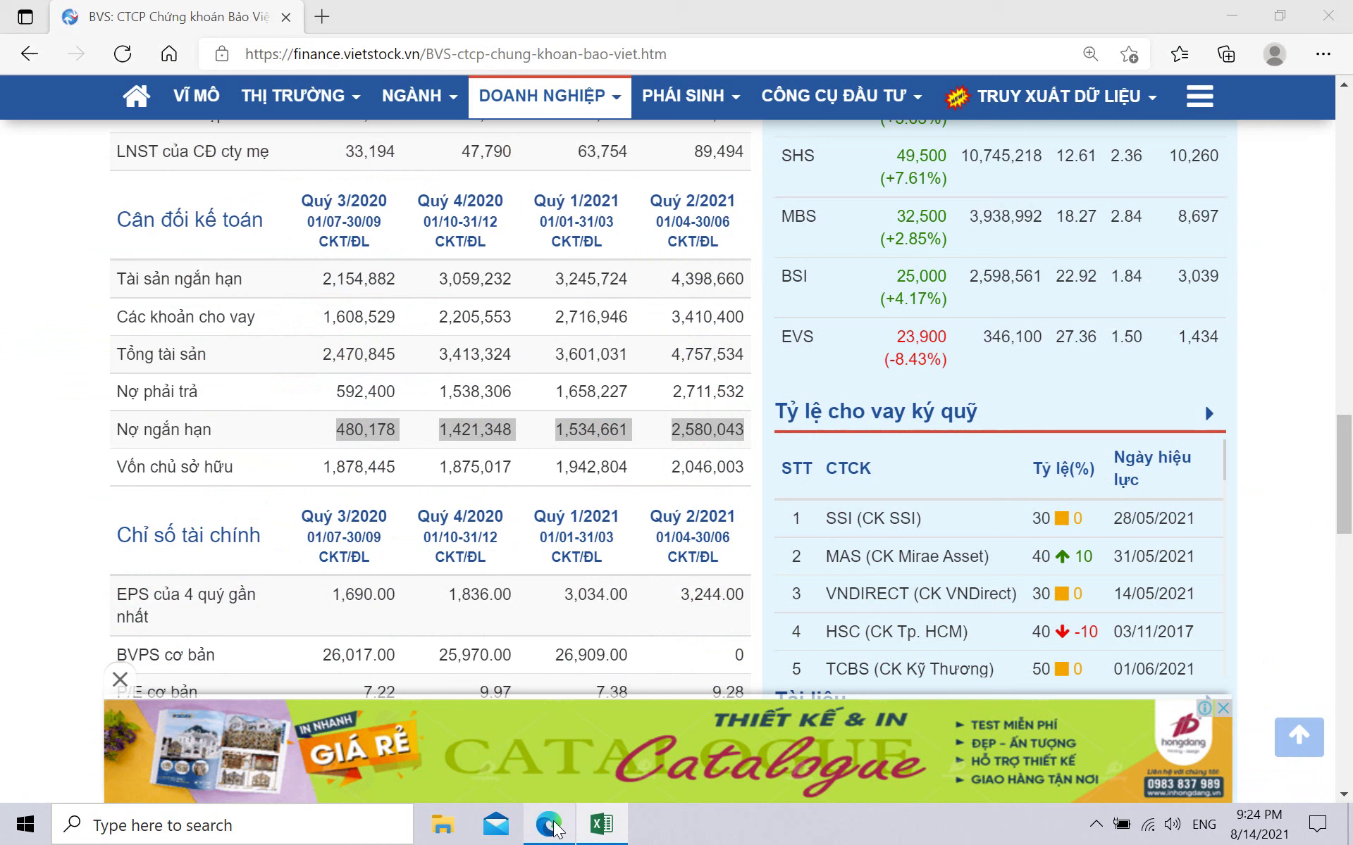
drag(323, 466, 736, 468)
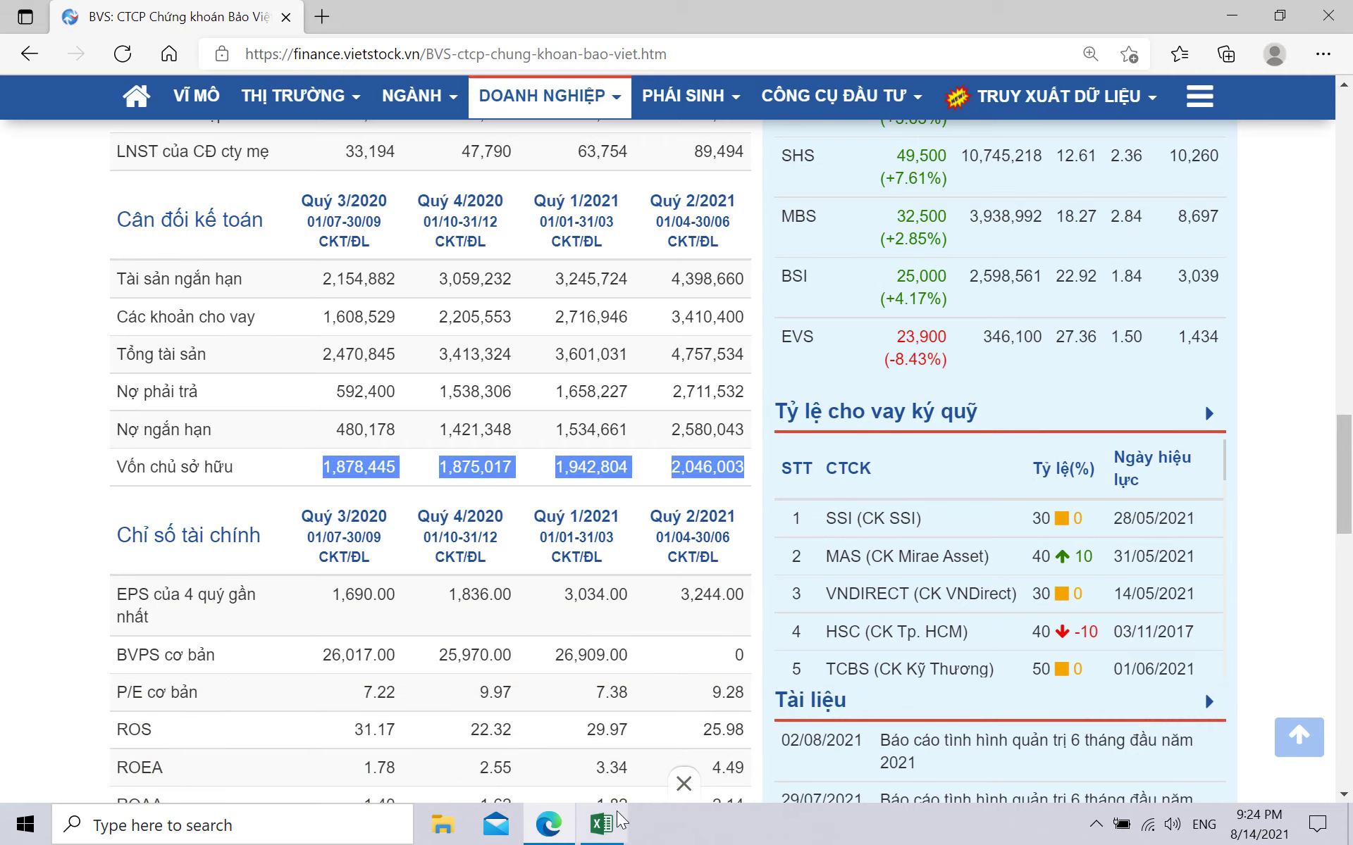
key(alt+Tab)
right_click(182, 415)
click(244, 445)
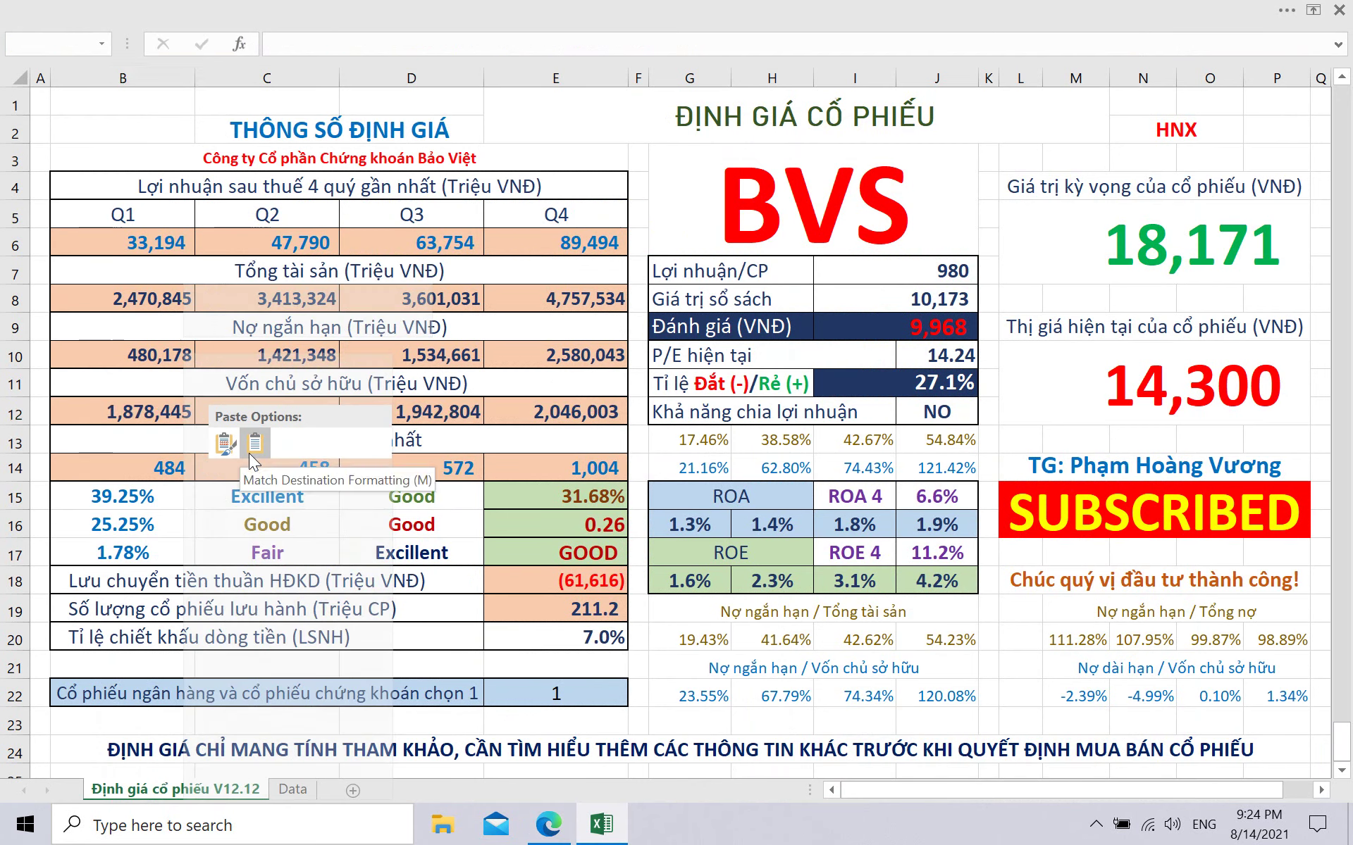
Copy BVS's four EPS của 4 quý gần nhất values from Vietstock in Edge into Excel's EPS row from B14, matching destination formatting.
click(167, 472)
click(549, 821)
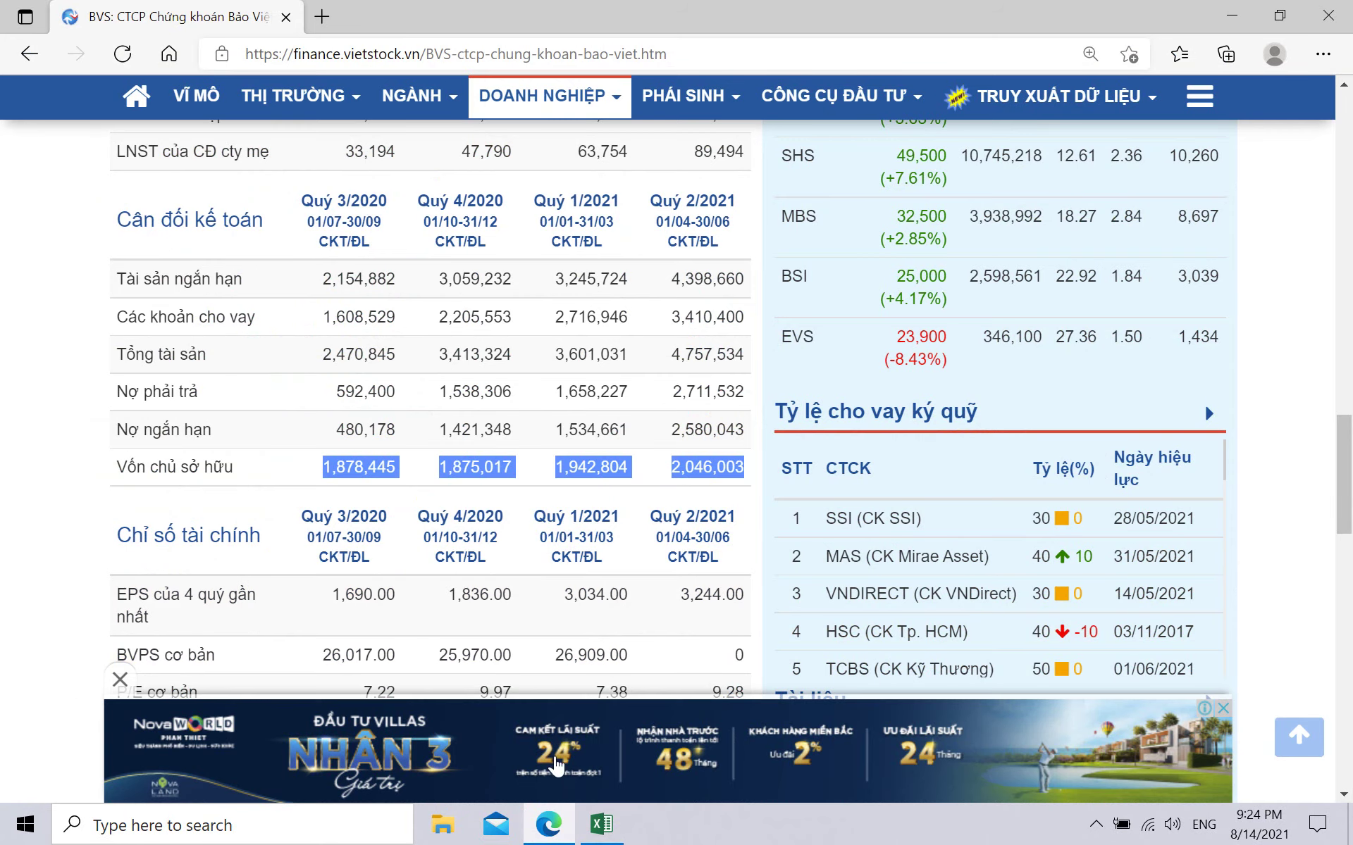
scroll(355, 507, down, 2)
drag(335, 493, 742, 492)
key(ctrl+c)
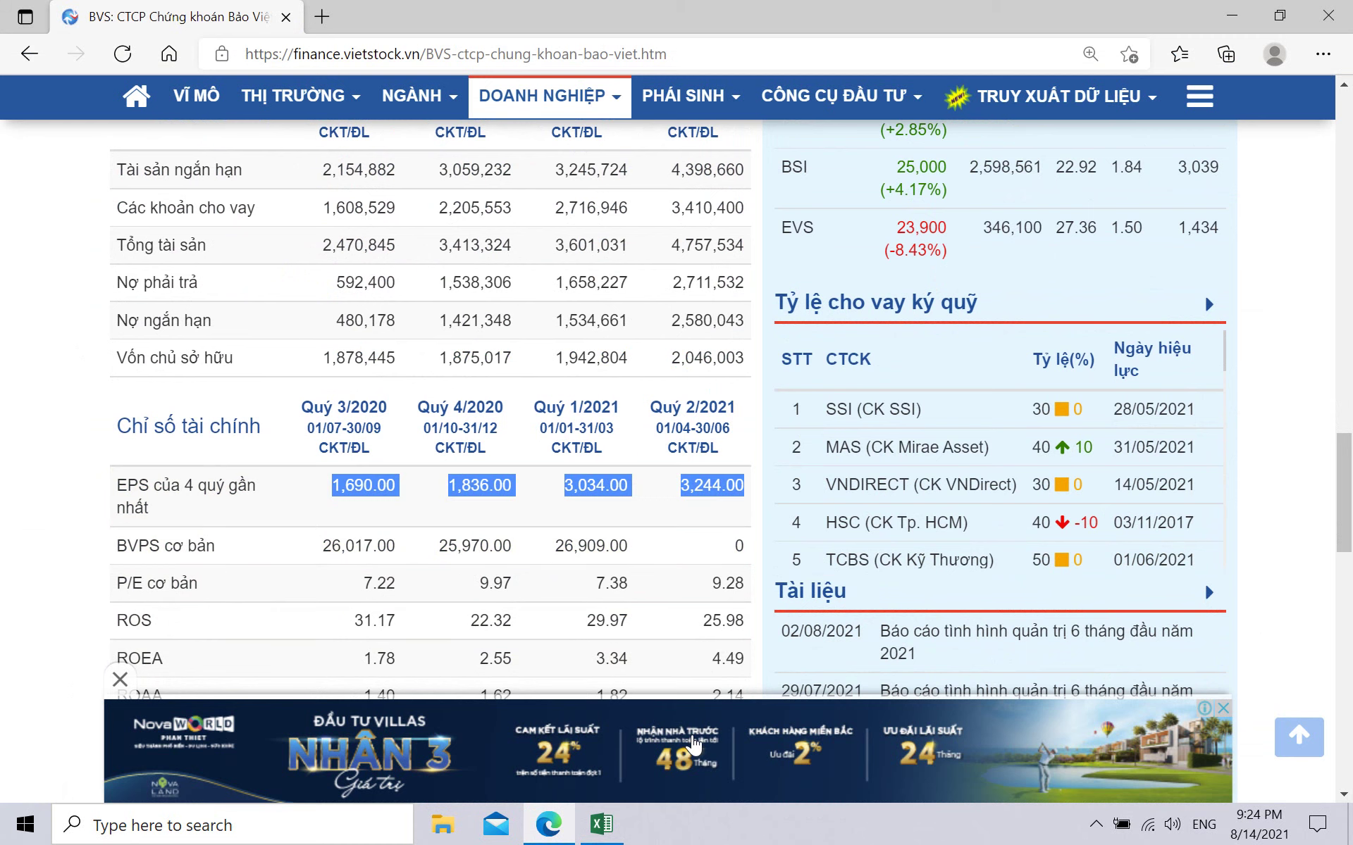
click(601, 825)
right_click(182, 491)
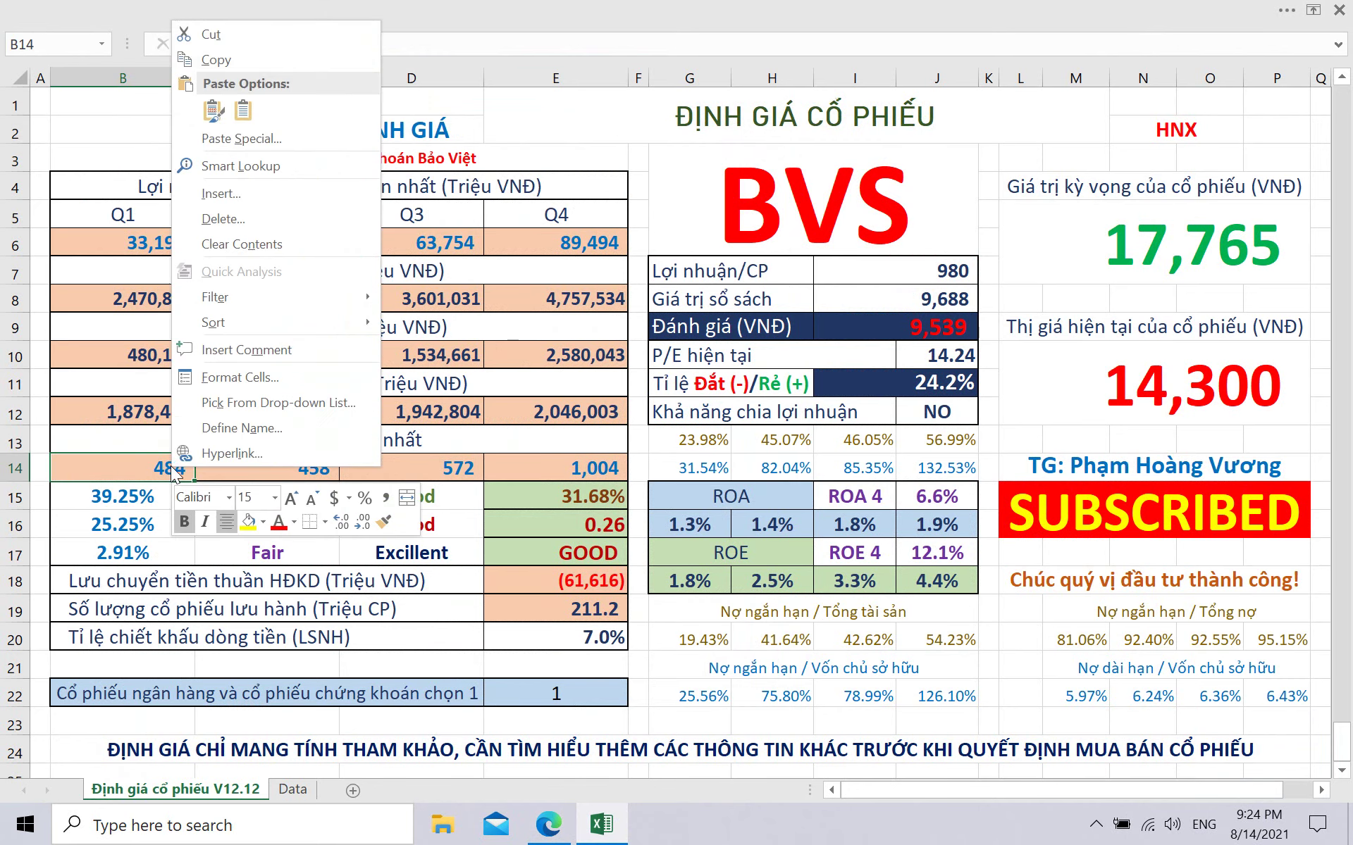
click(250, 120)
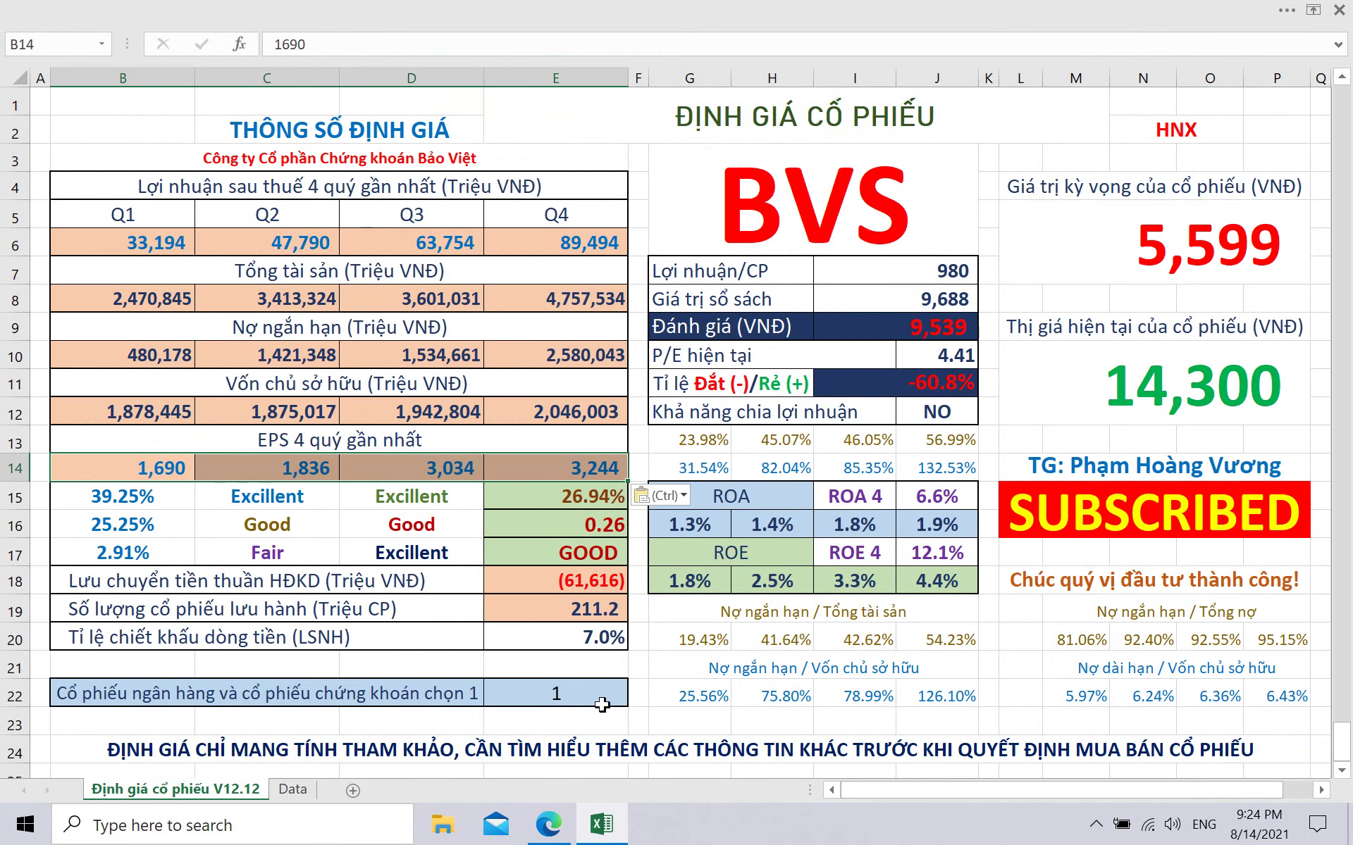
Switch to Edge, open BVS's Hồ sơ doanh nghiệp page on Vietstock and copy the leading 72 of KL Cổ phiếu đang lưu hành.
click(592, 611)
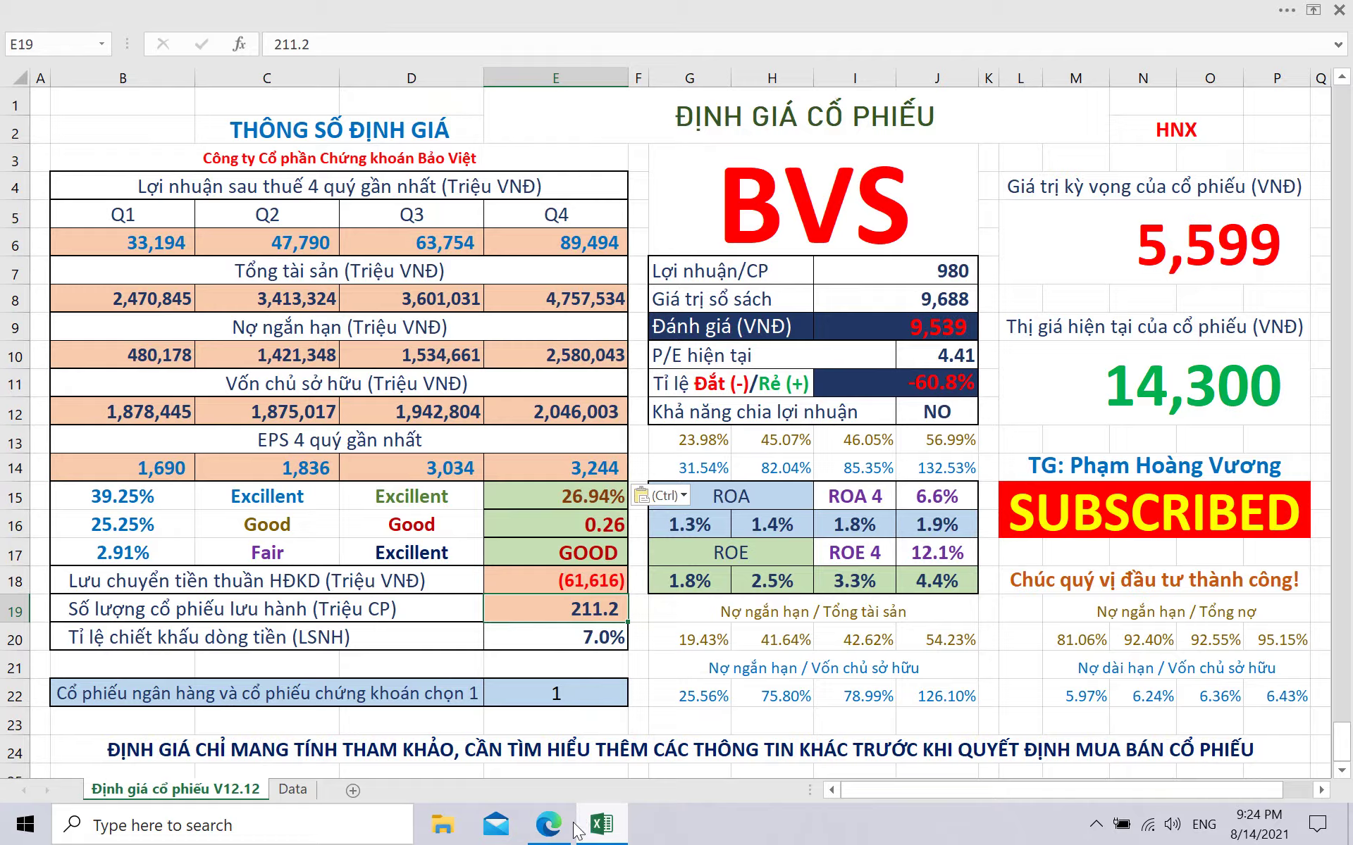
click(552, 830)
scroll(696, 504, up, 15)
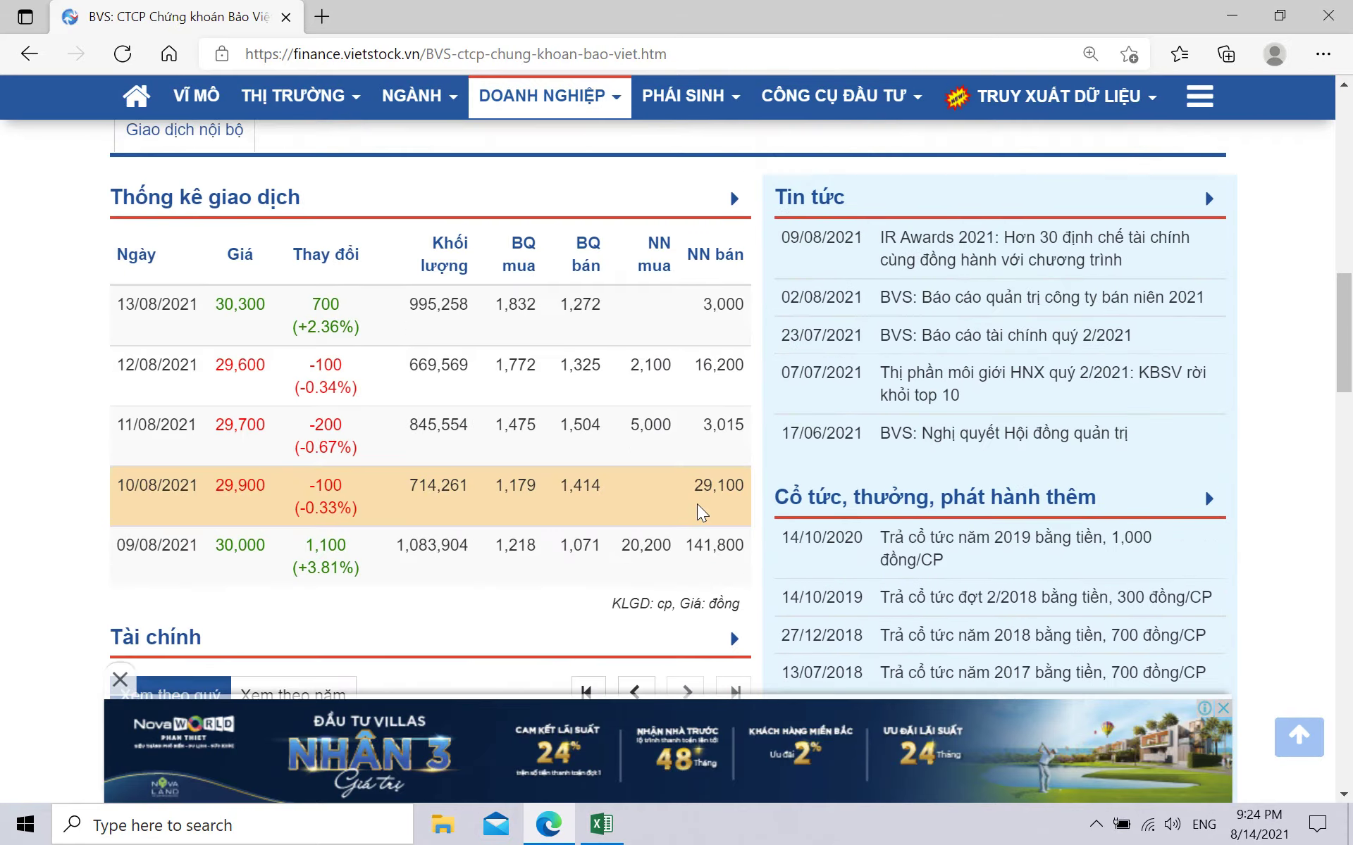
scroll(696, 505, up, 2)
scroll(698, 479, down, 3)
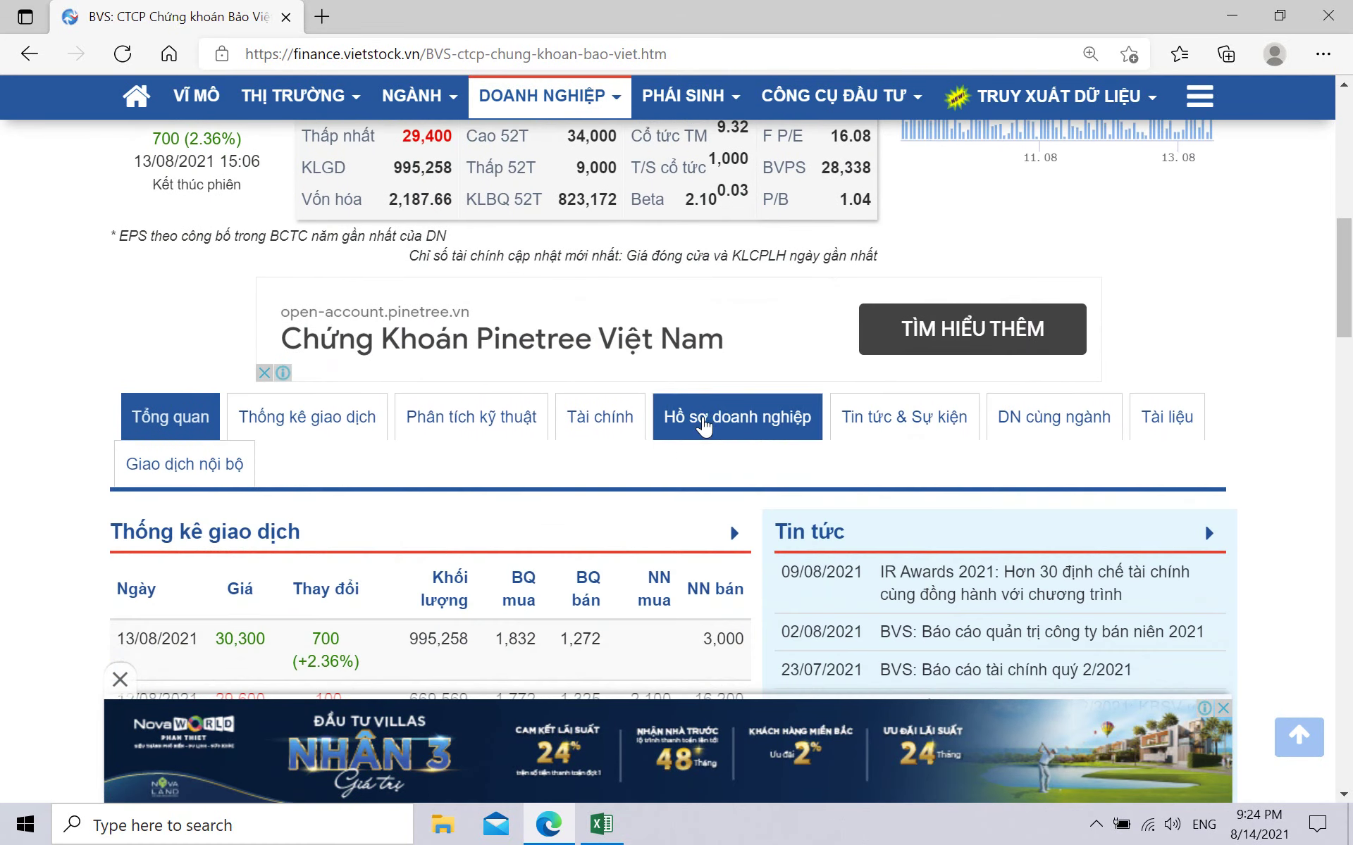
click(707, 415)
scroll(707, 414, down, 6)
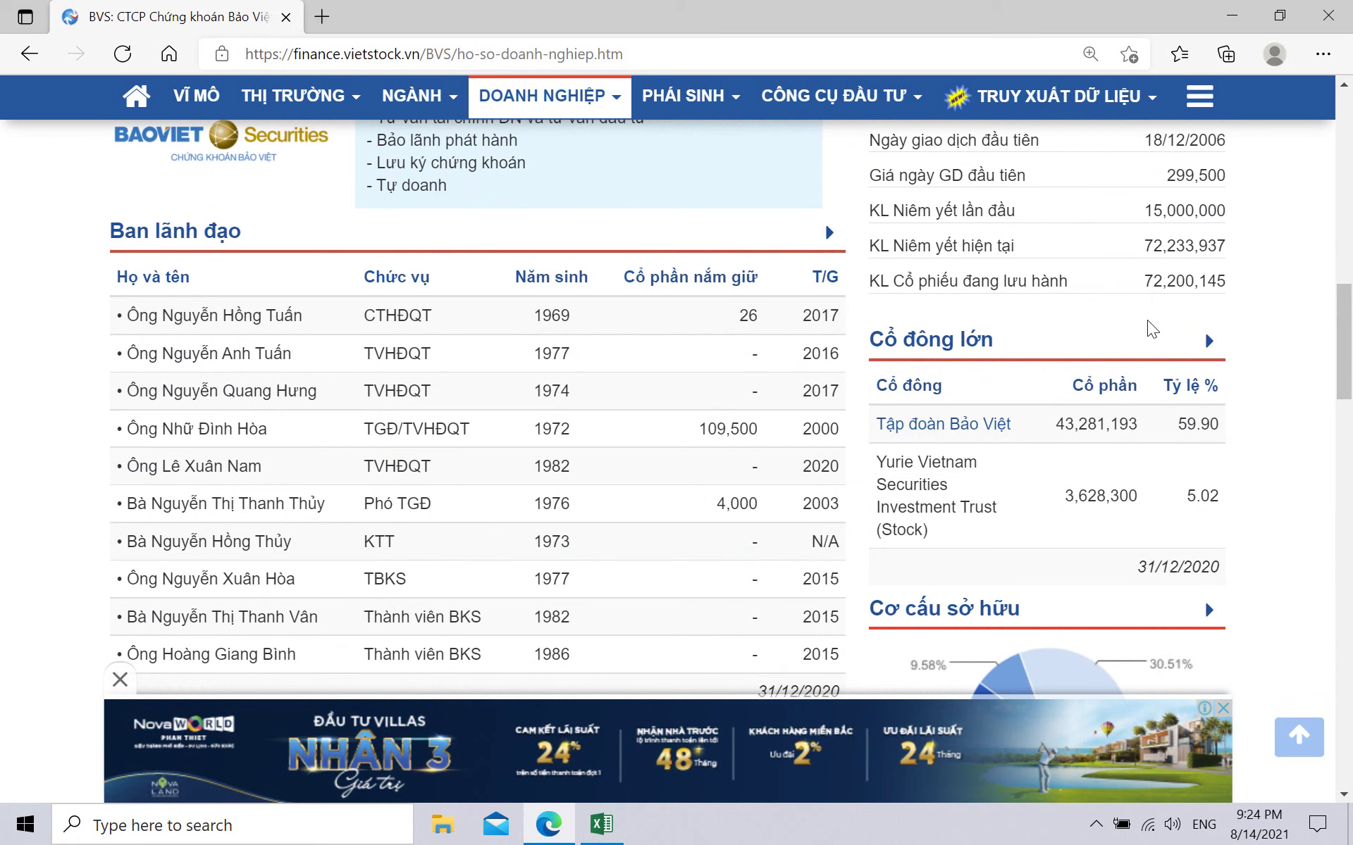
drag(1144, 281, 1154, 288)
Return to Excel and set BVS's shares outstanding (Triệu CP) in E19 to 72.2.
click(601, 824)
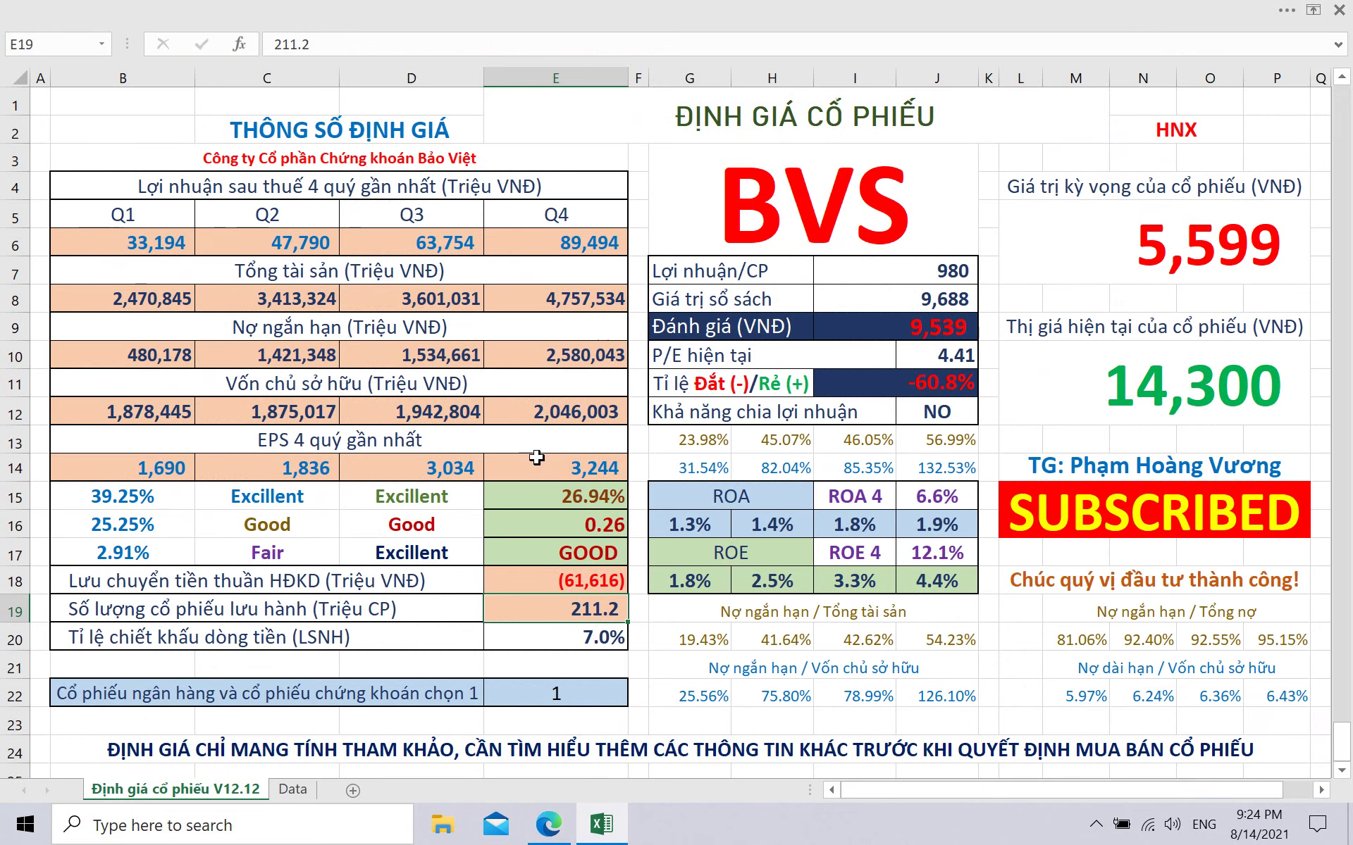
right_click(580, 613)
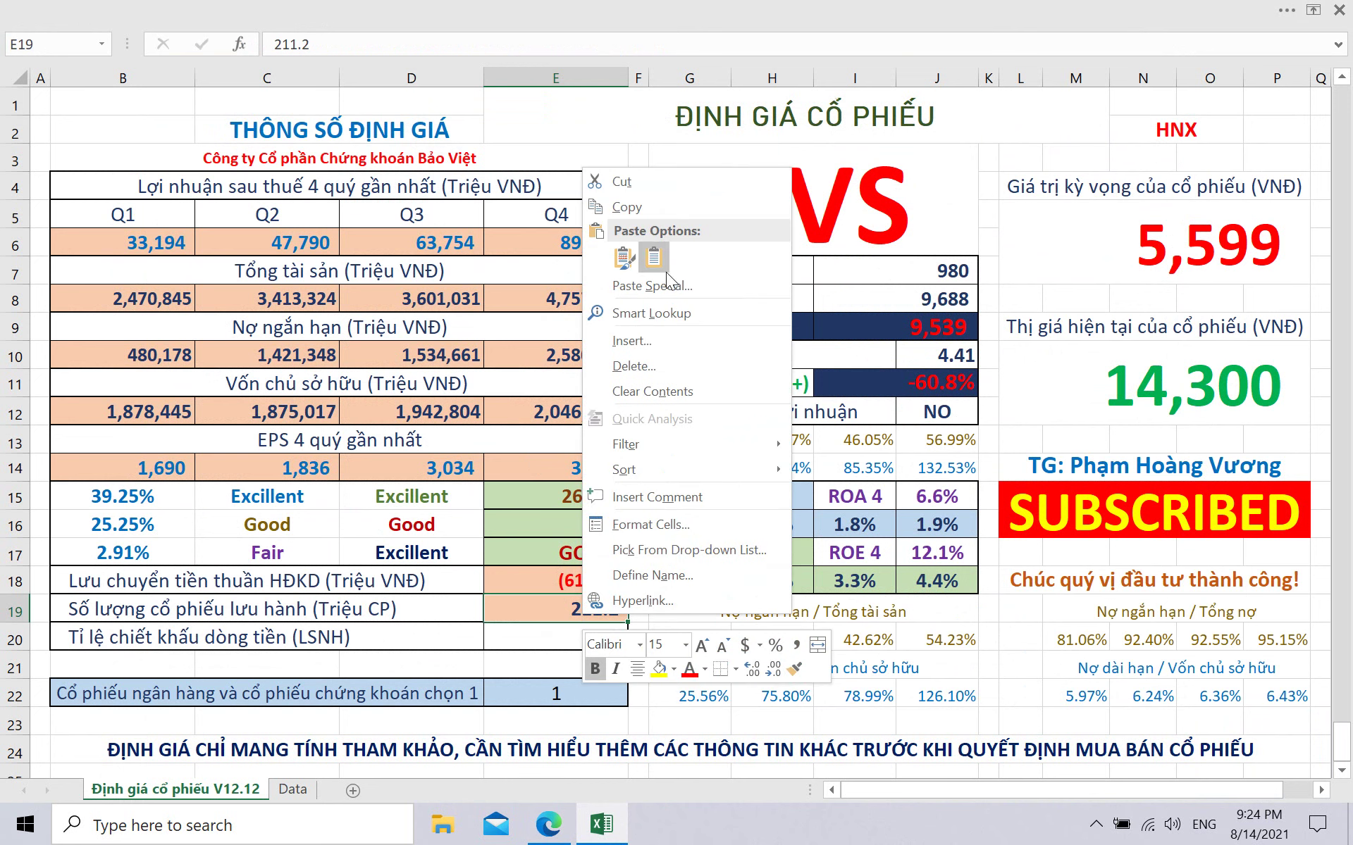
click(604, 156)
click(386, 52)
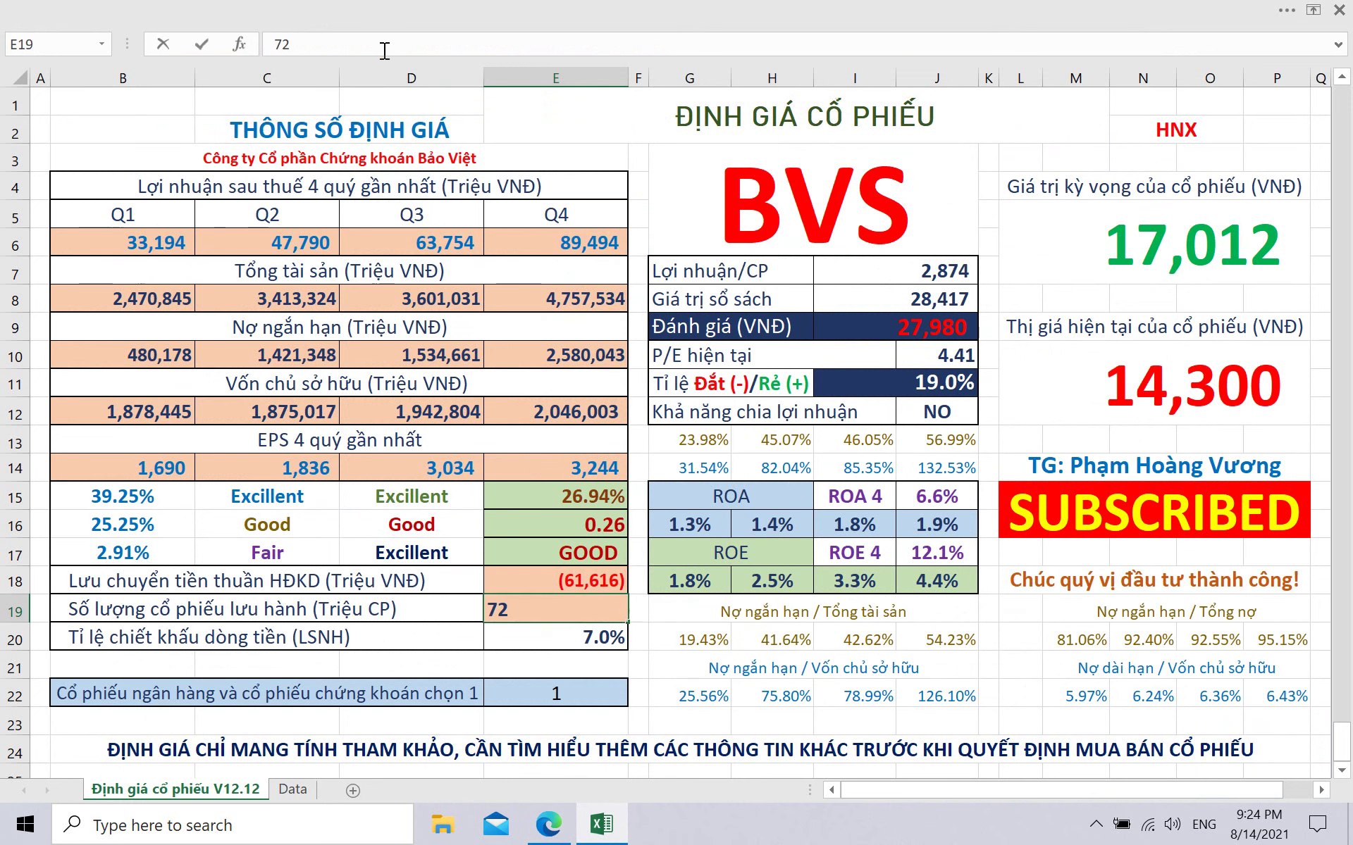
text(.2)
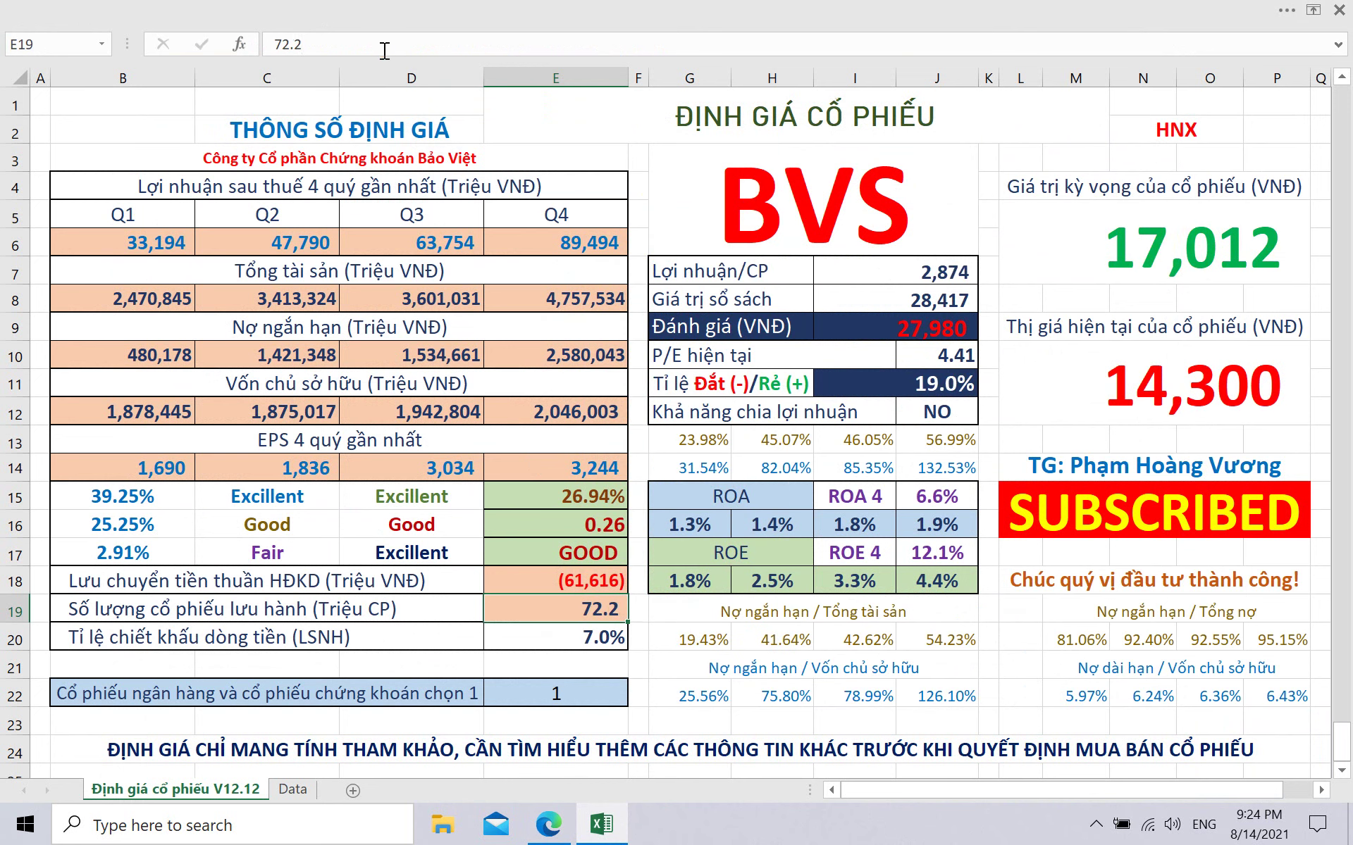
key(Return)
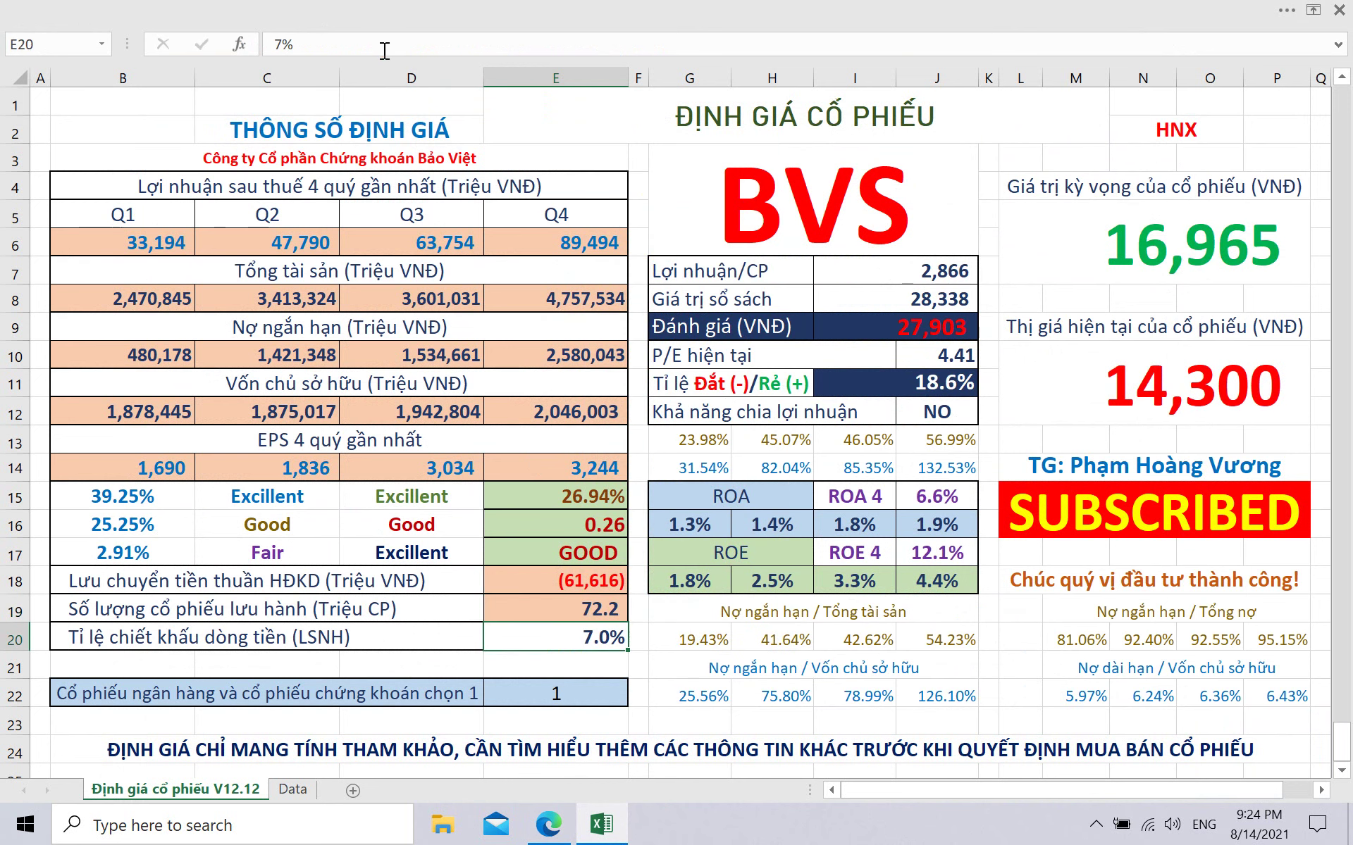
Check BVS's latest price on Vietstock in Edge and set the current market price in Excel's L10 to 30300.
click(1136, 407)
click(548, 825)
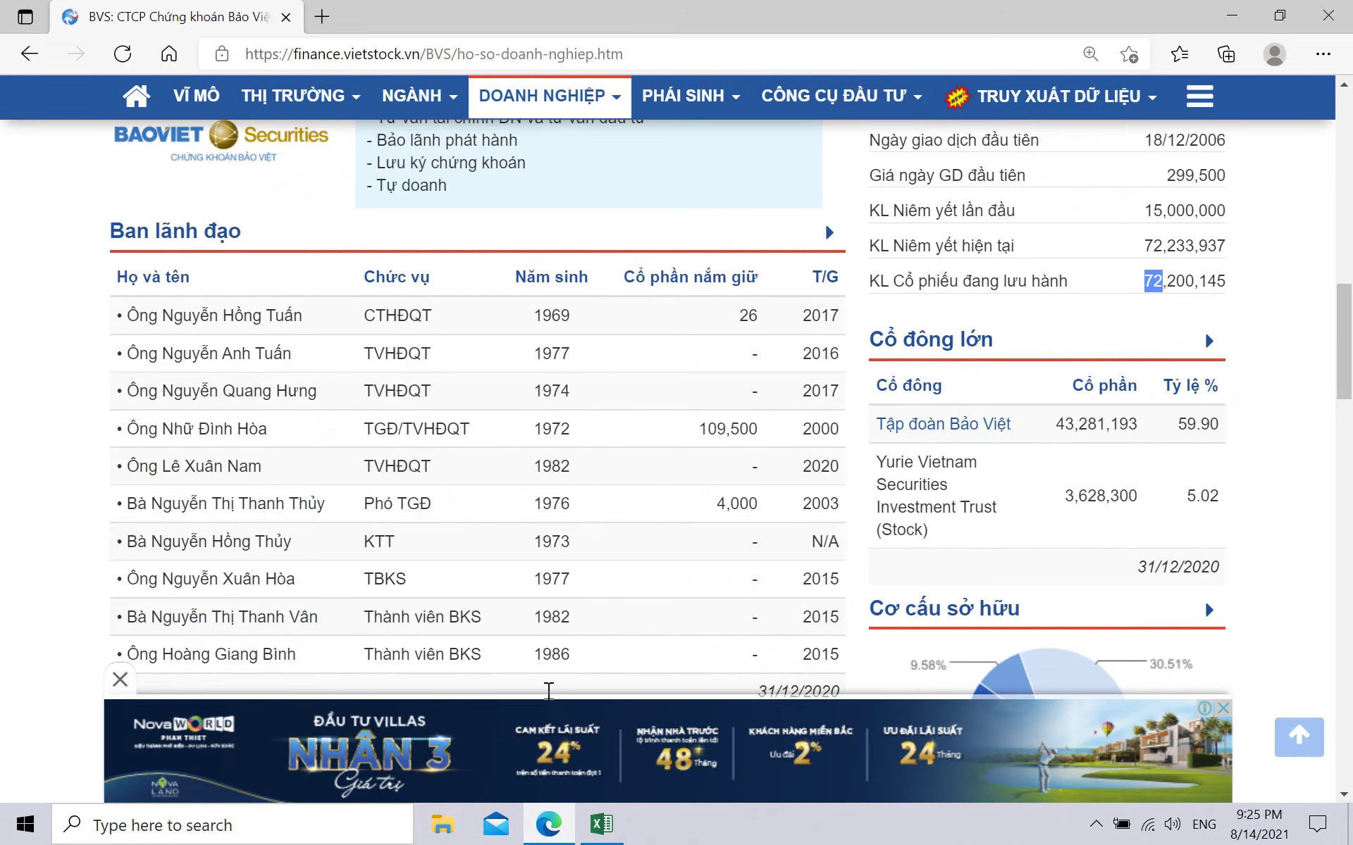
scroll(489, 497, up, 15)
key(alt+Tab)
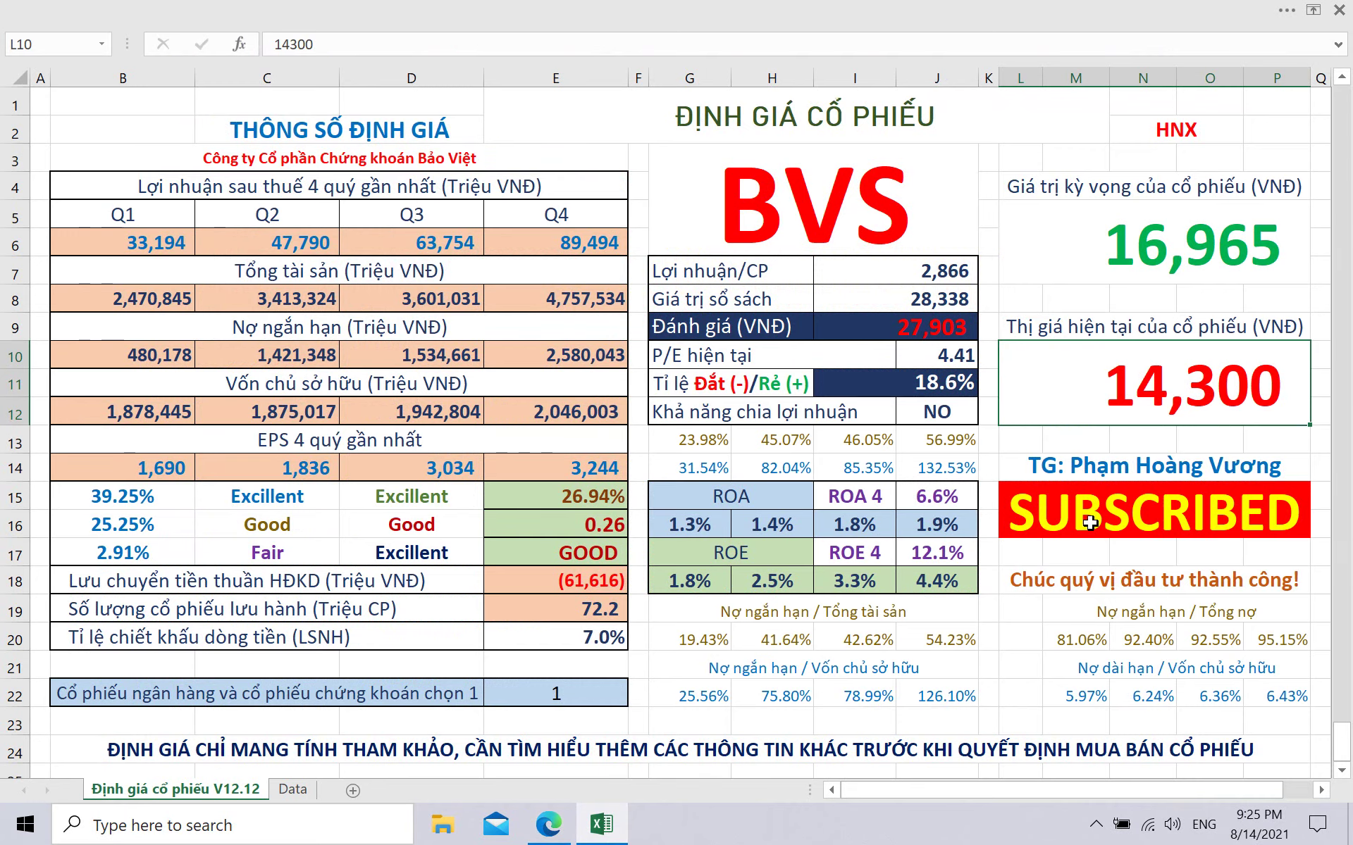
text(30300)
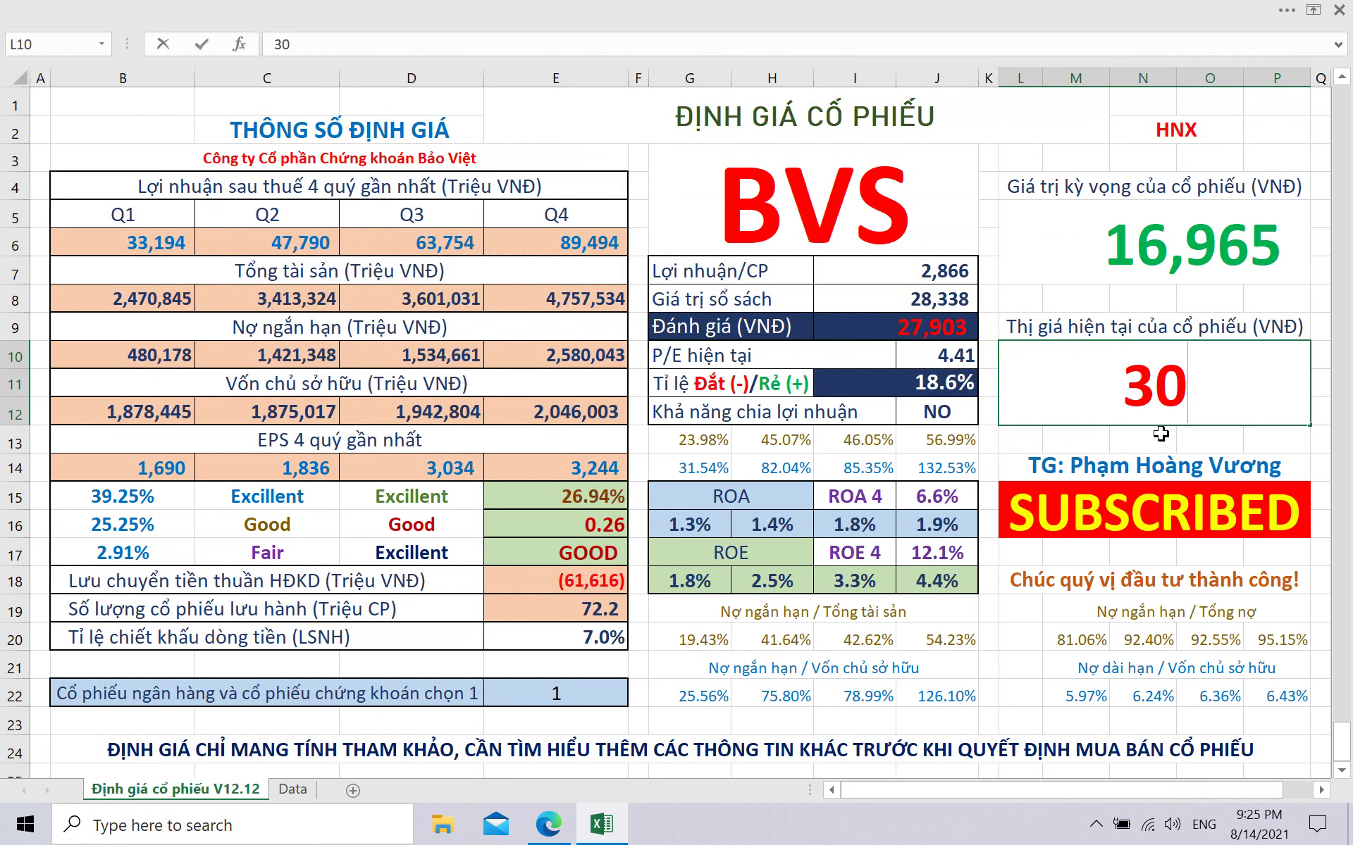
key(Return)
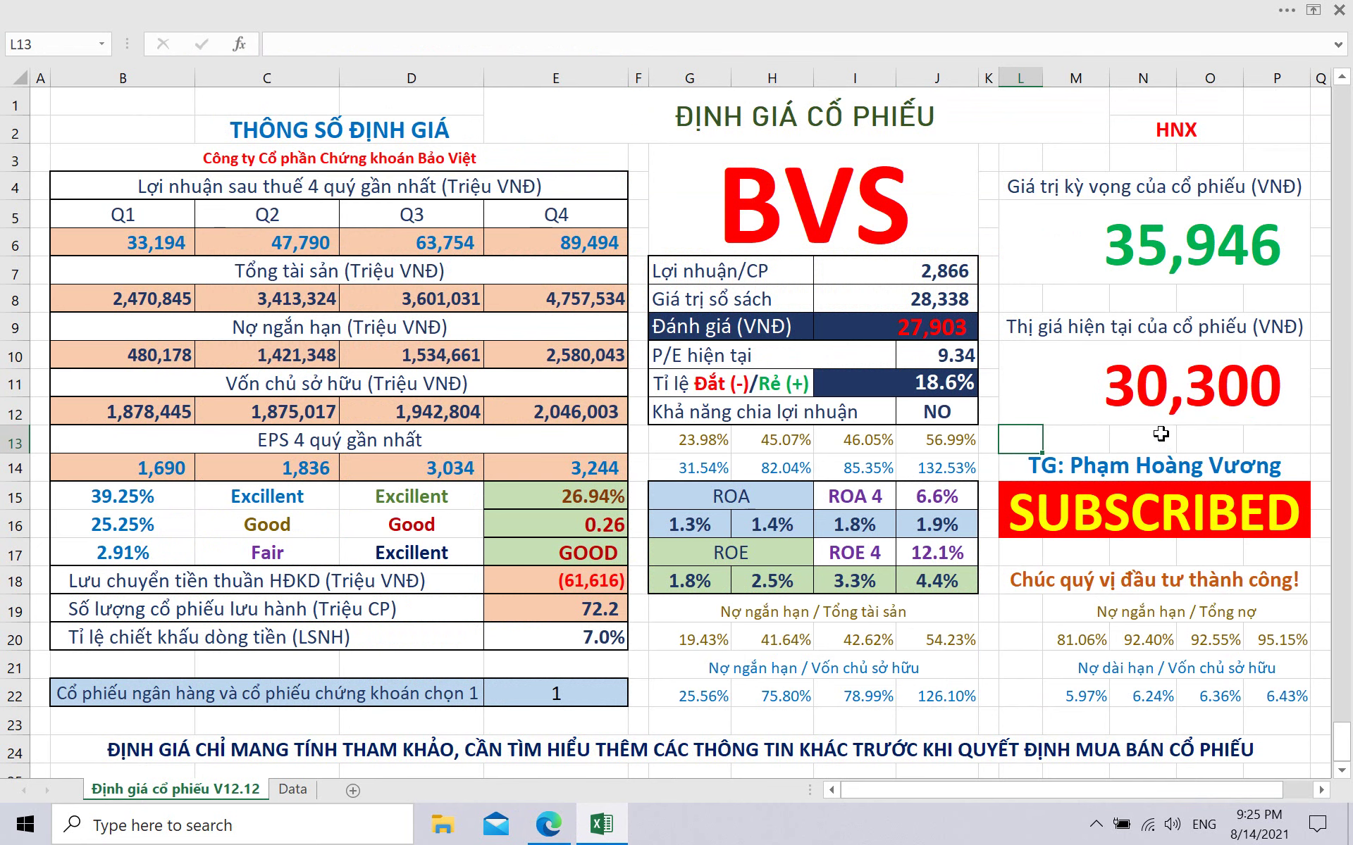
Select Excel's operating cash flow cell E18, switch to Edge and open BVS's quarterly Lưu chuyển tiền tệ statement on Vietstock.
click(592, 581)
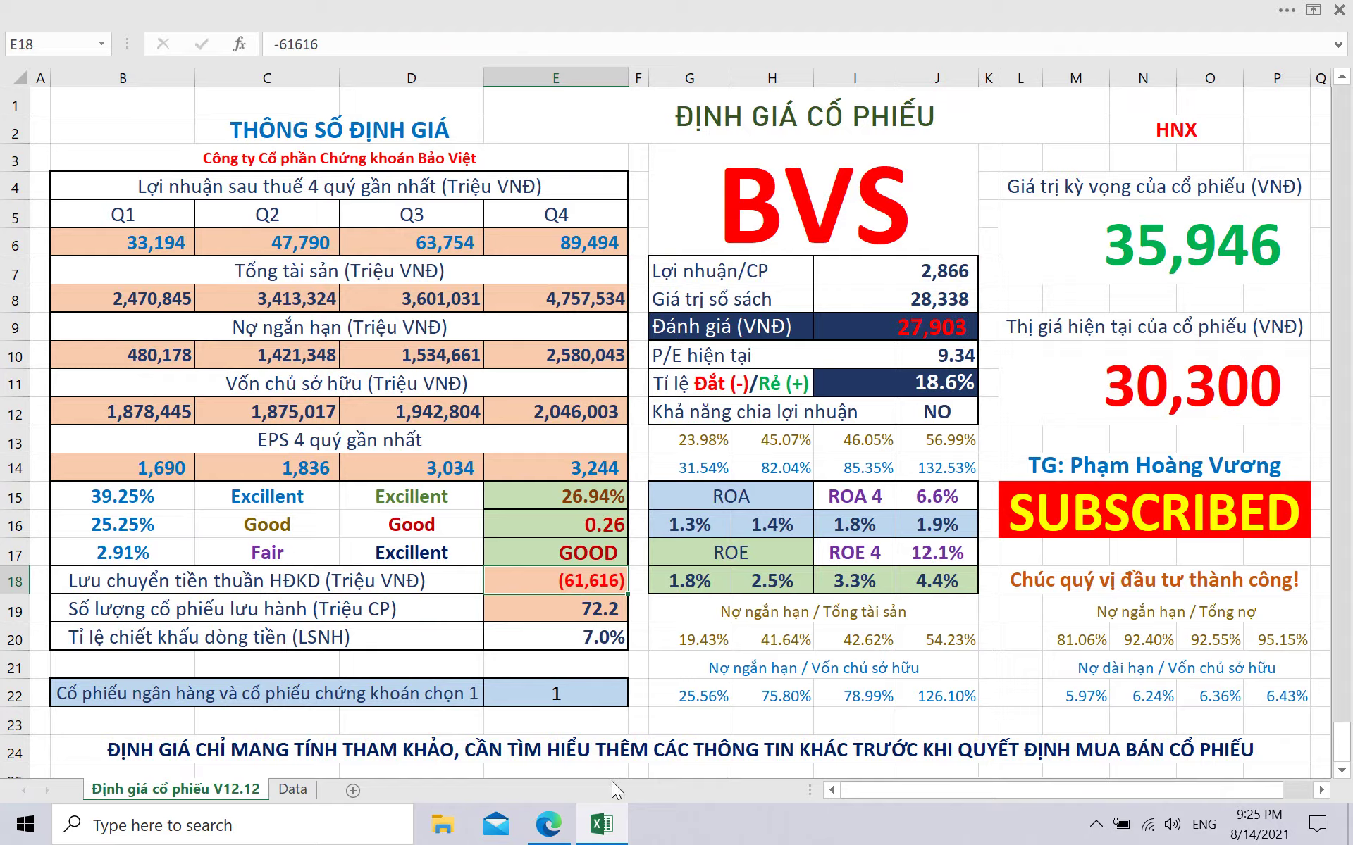
click(548, 825)
scroll(718, 479, down, 6)
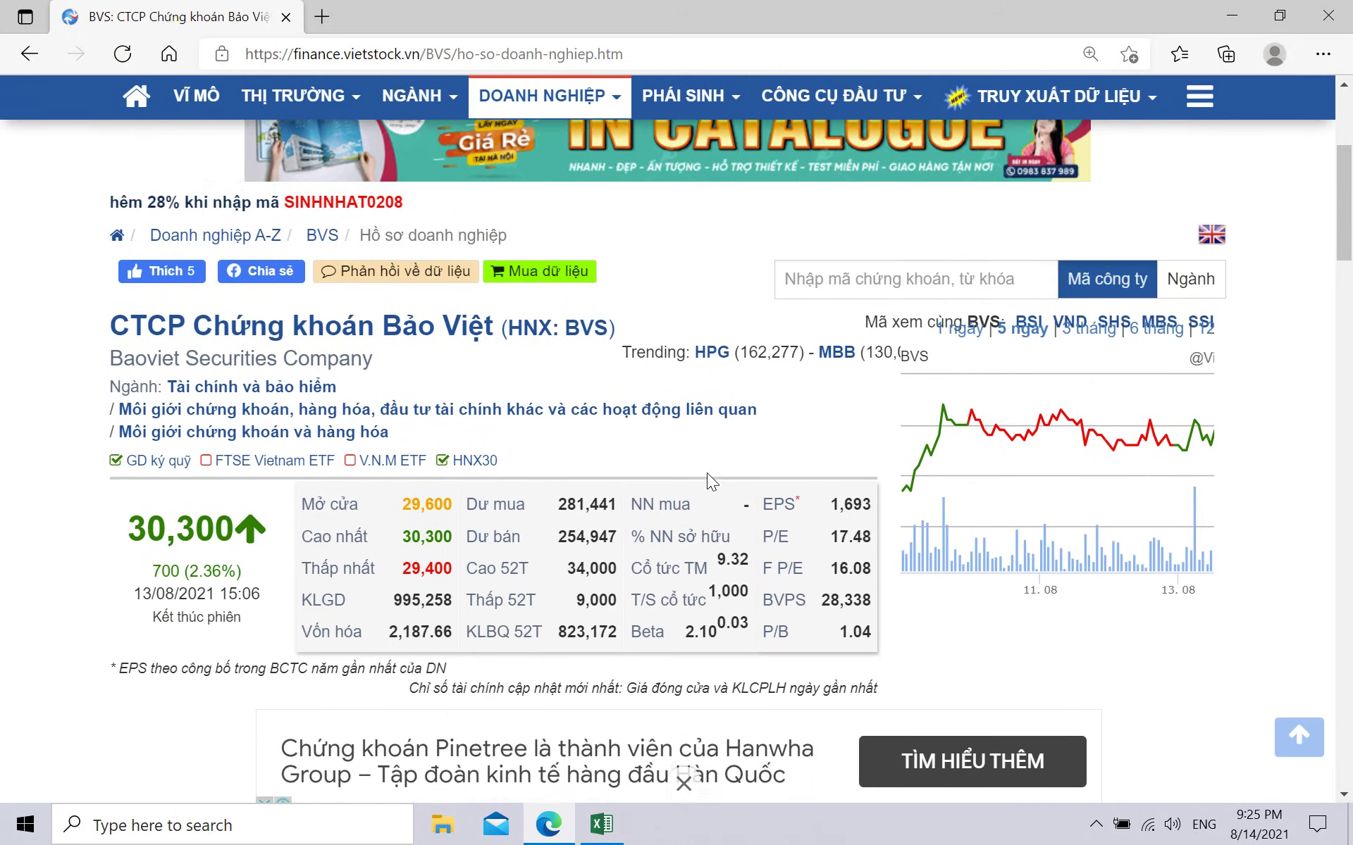
click(627, 523)
scroll(702, 501, down, 3)
scroll(701, 498, down, 8)
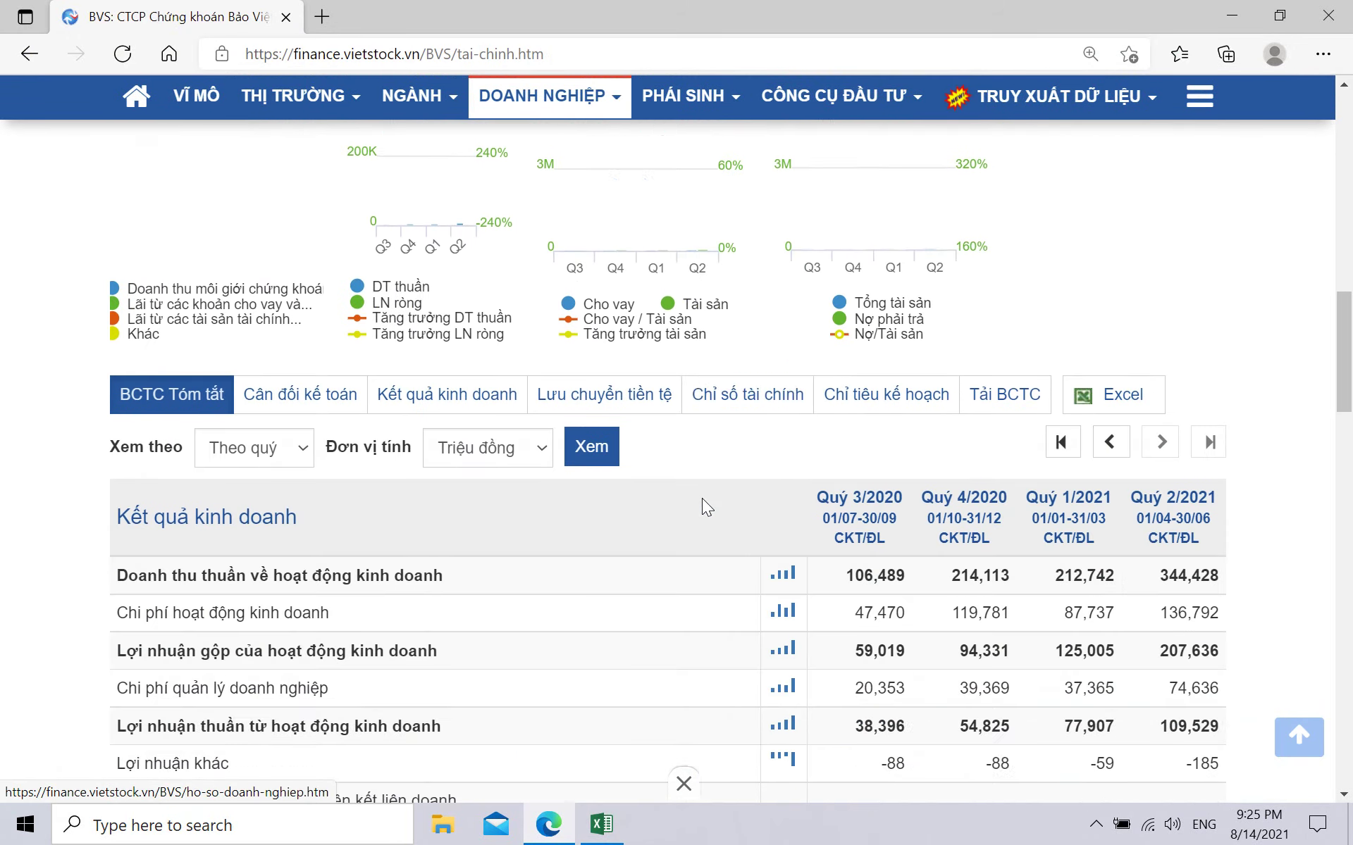
click(604, 176)
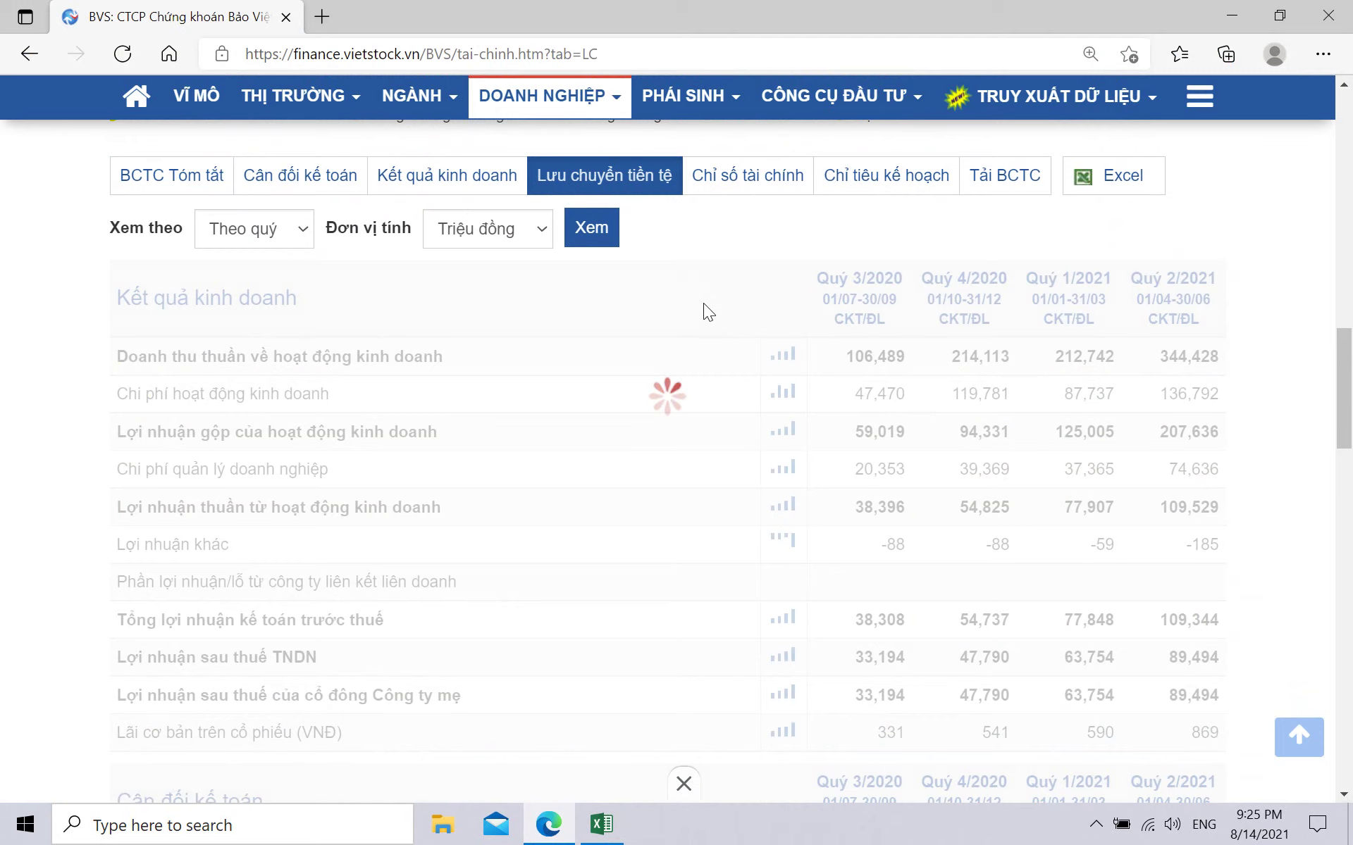
Examine BVS's cash flow statement for quarterly net cash flow from securities business operations.
scroll(703, 303, down, 10)
scroll(703, 303, down, 20)
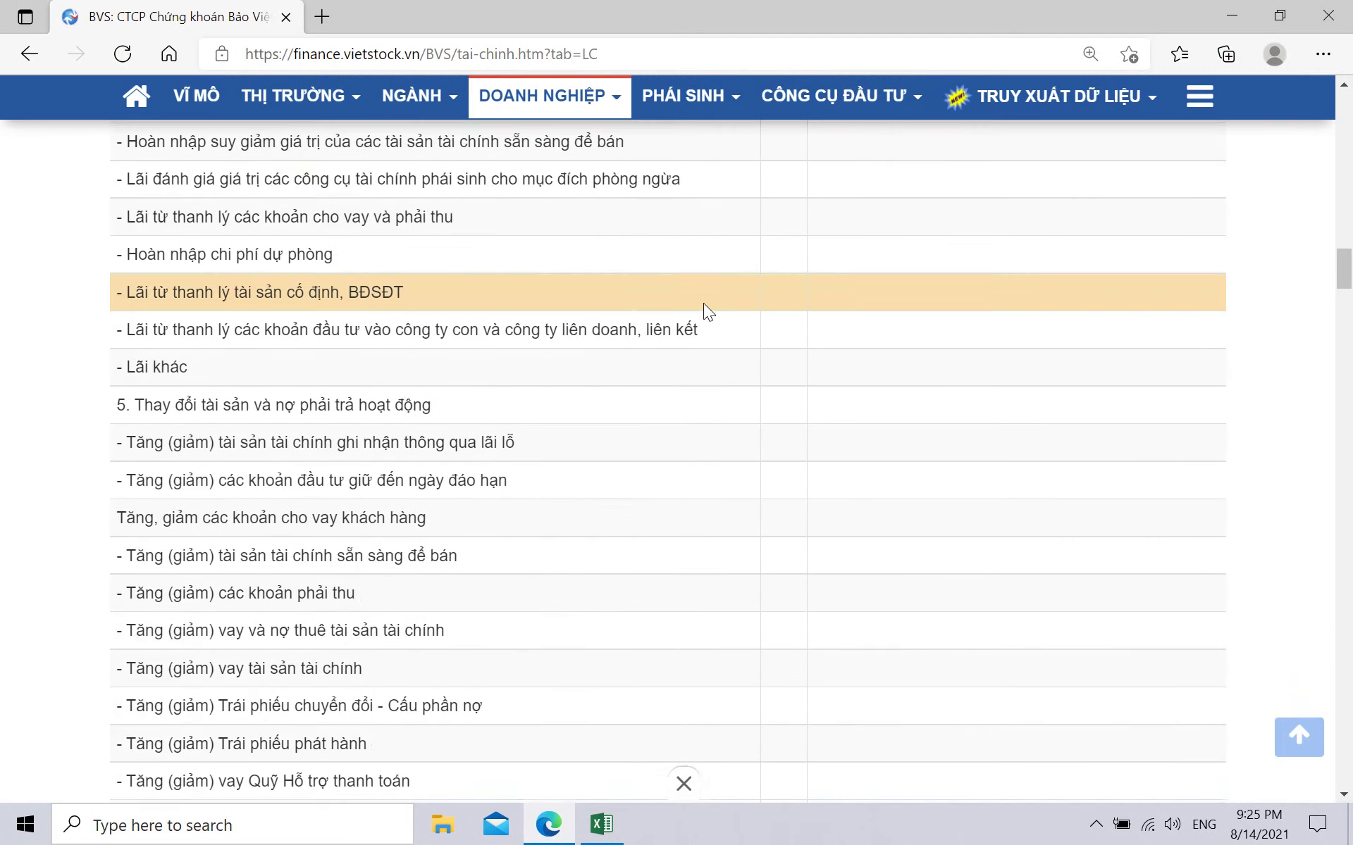
scroll(704, 310, down, 20)
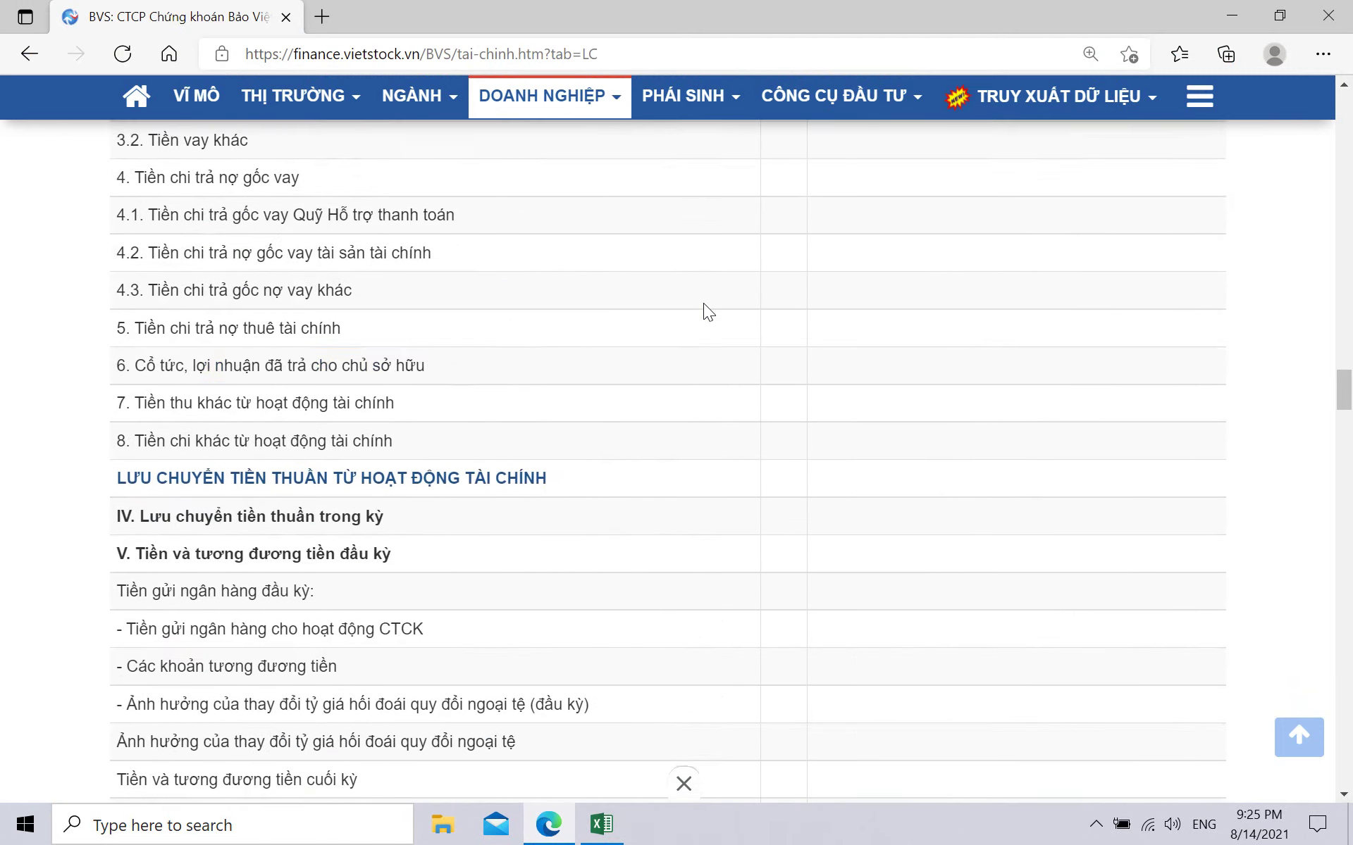
scroll(705, 305, down, 20)
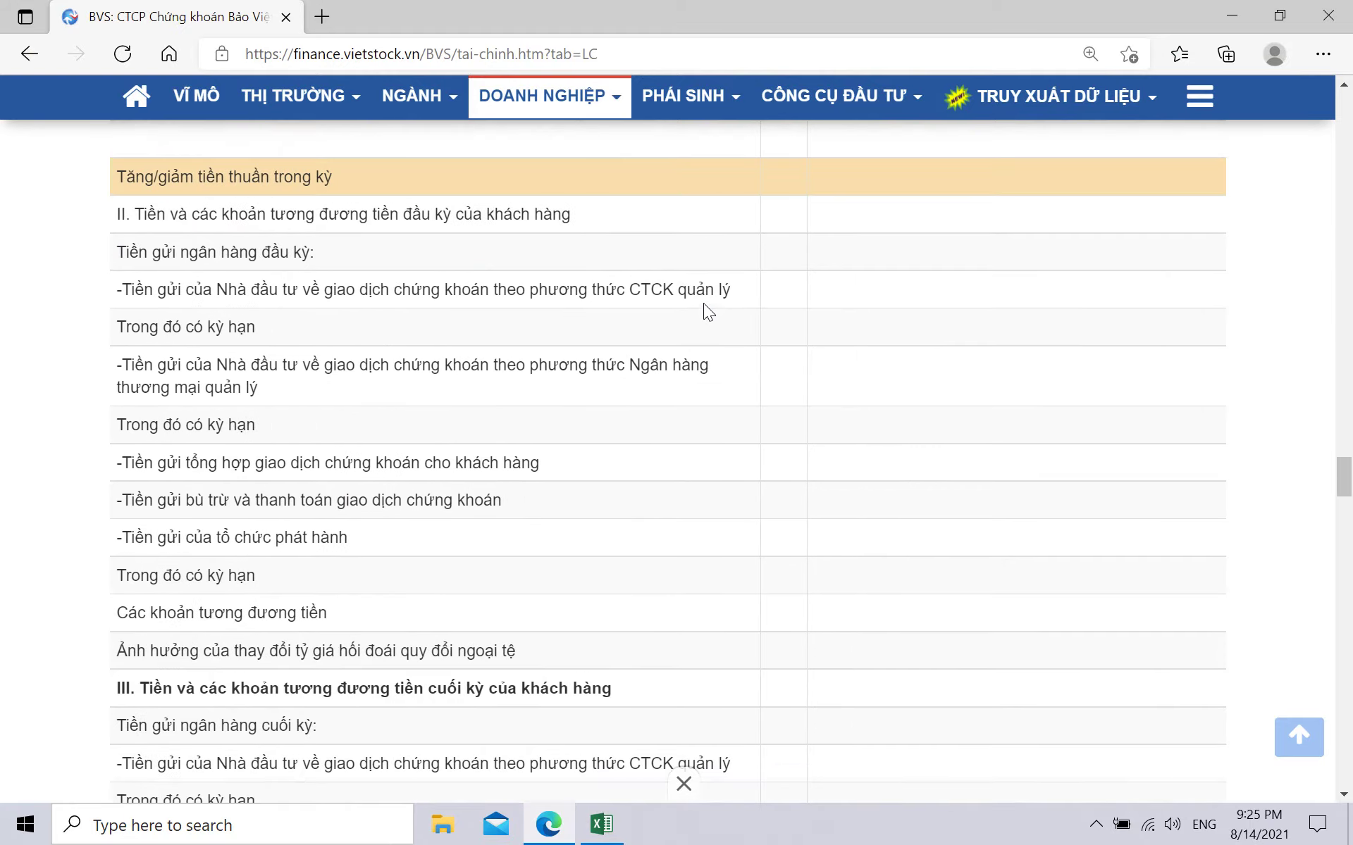
scroll(703, 303, up, 20)
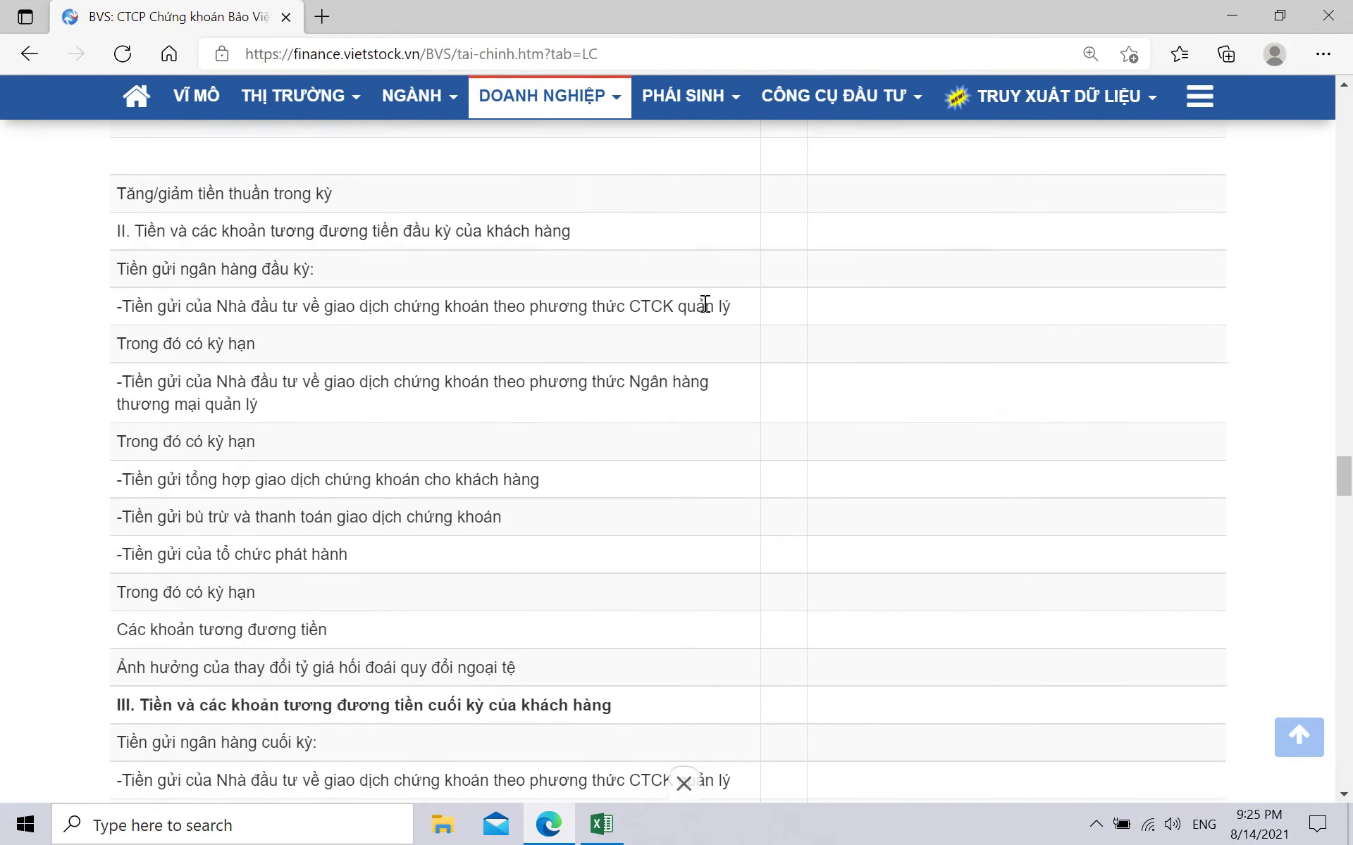
scroll(703, 309, up, 10)
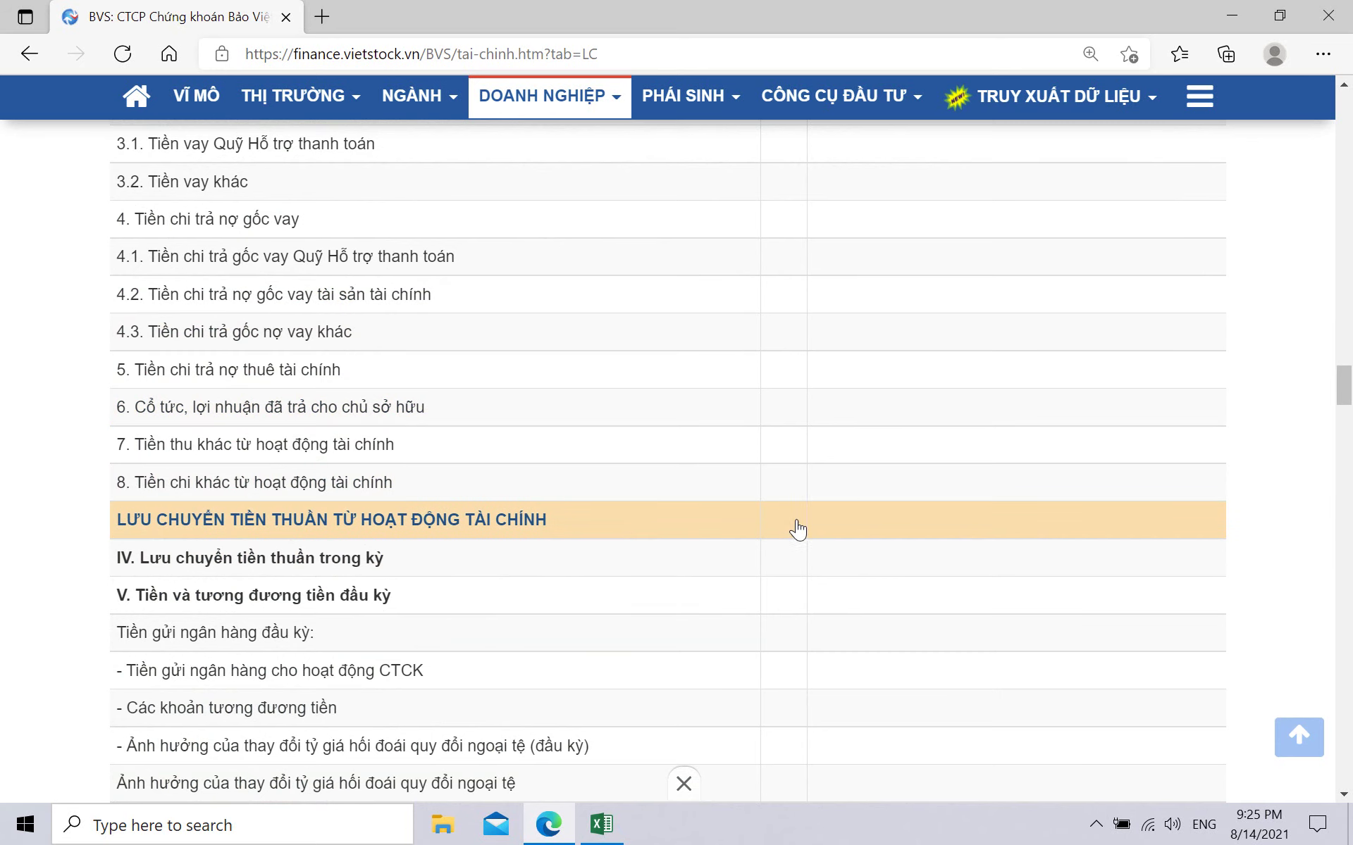
scroll(1026, 526, up, 8)
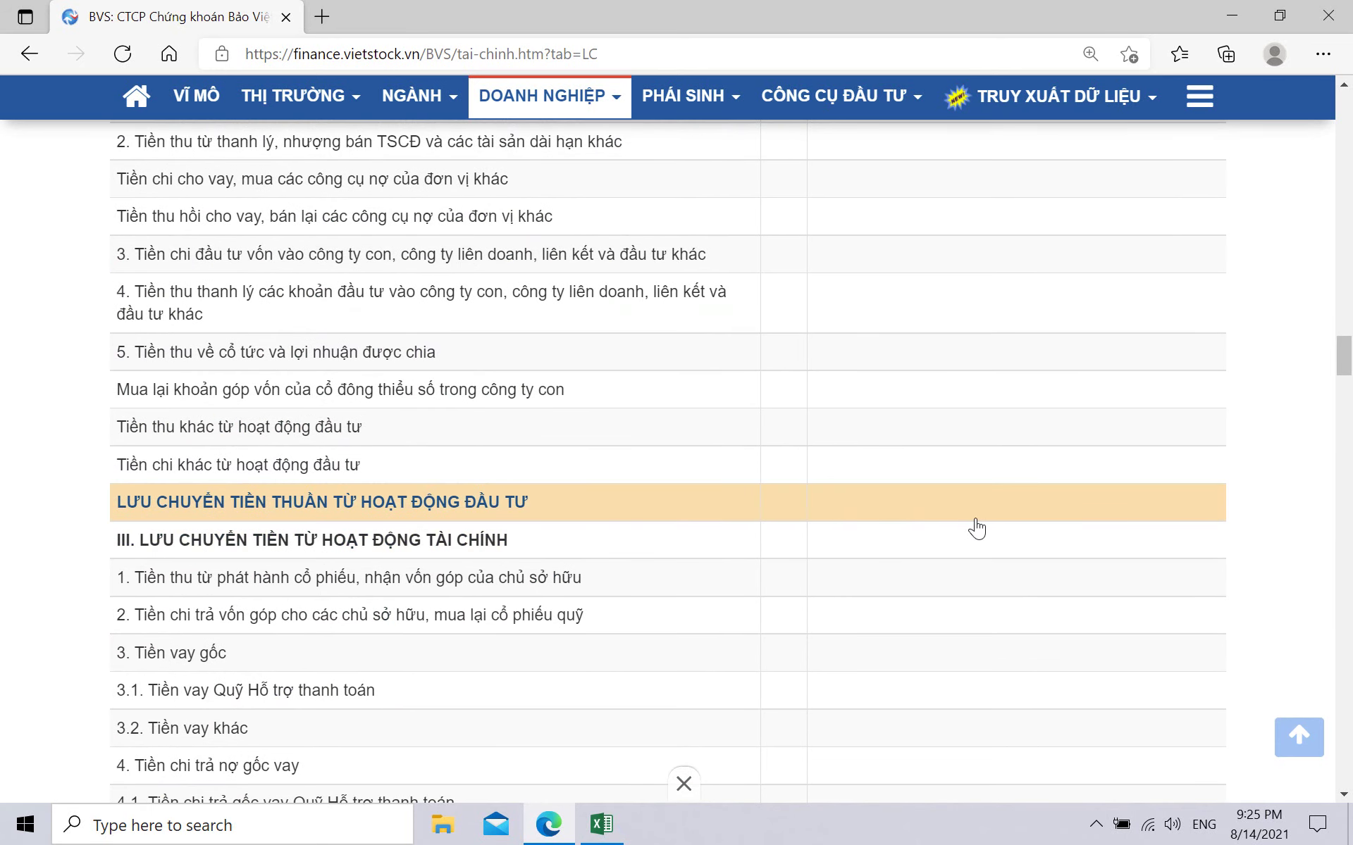
scroll(980, 522, up, 8)
click(1005, 574)
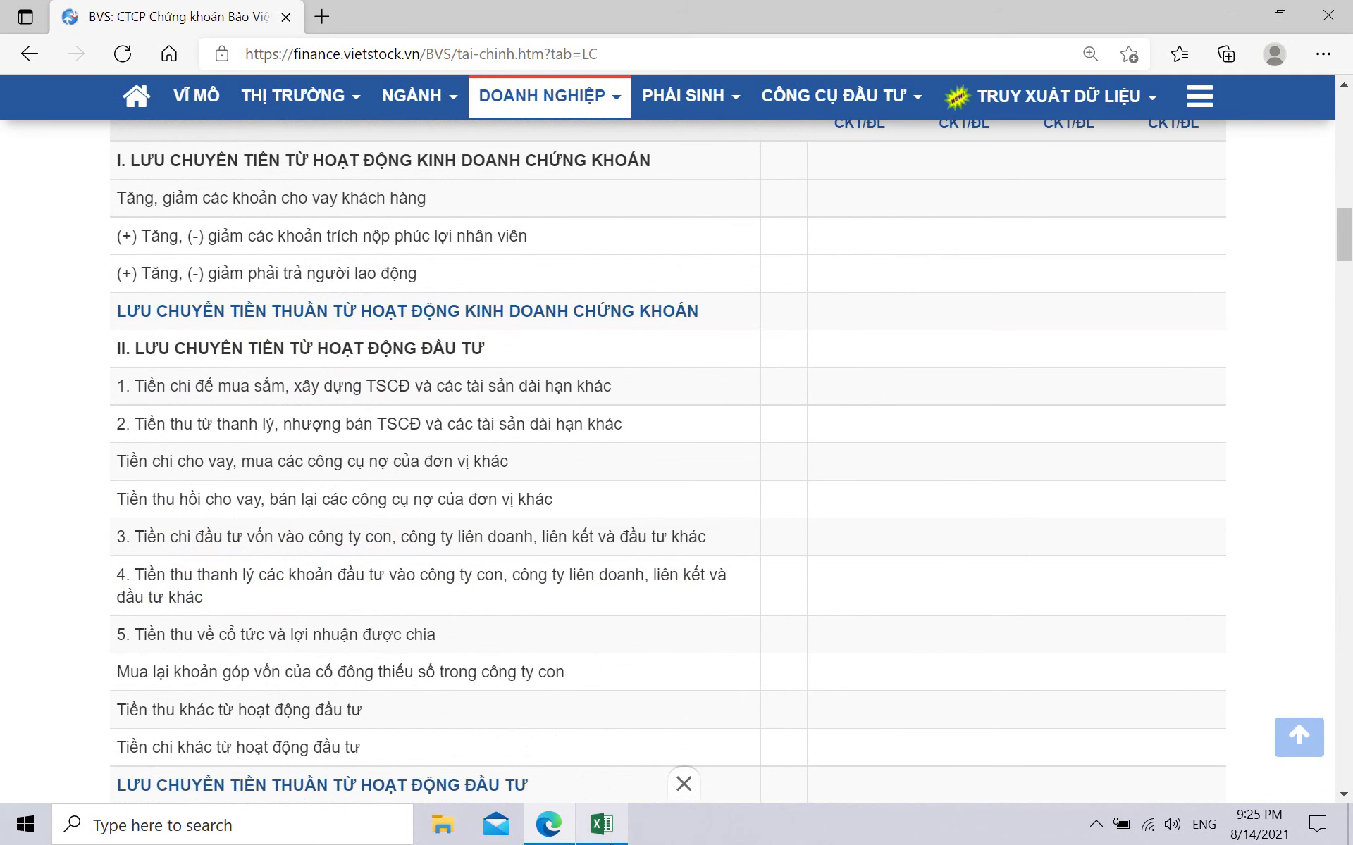
Return to Excel and set BVS's net operating cash flow in E18 to 0.
click(595, 830)
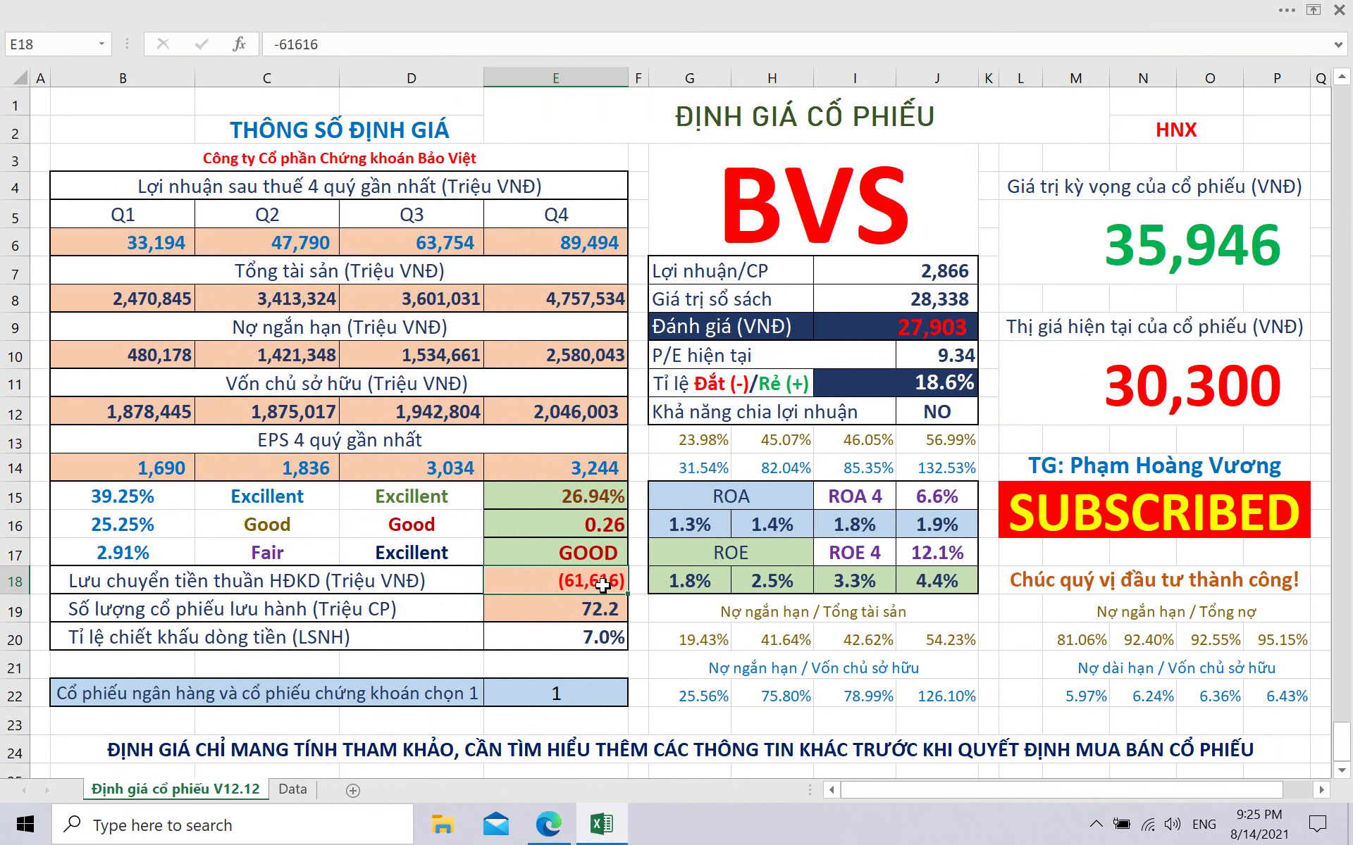
text(0)
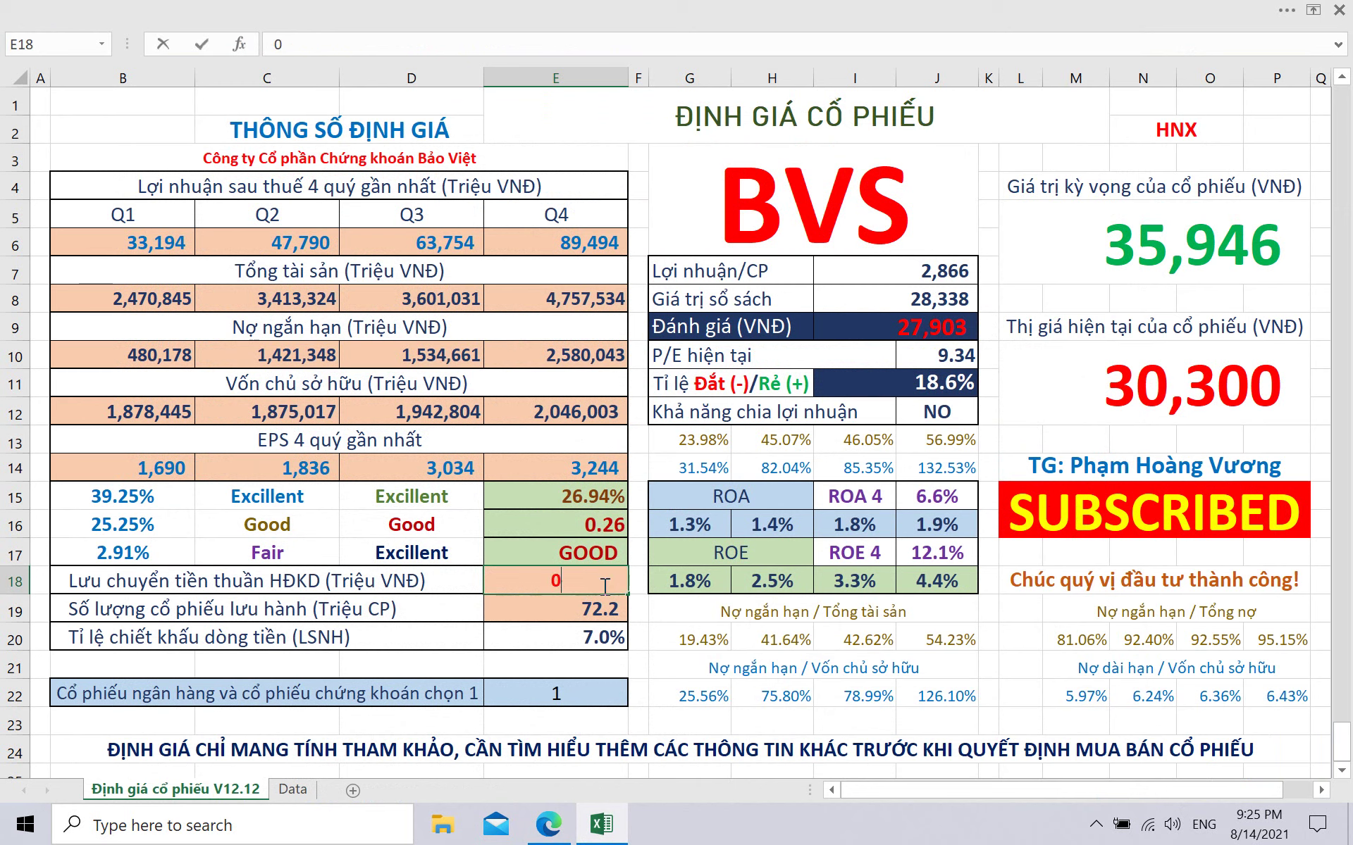
click(699, 725)
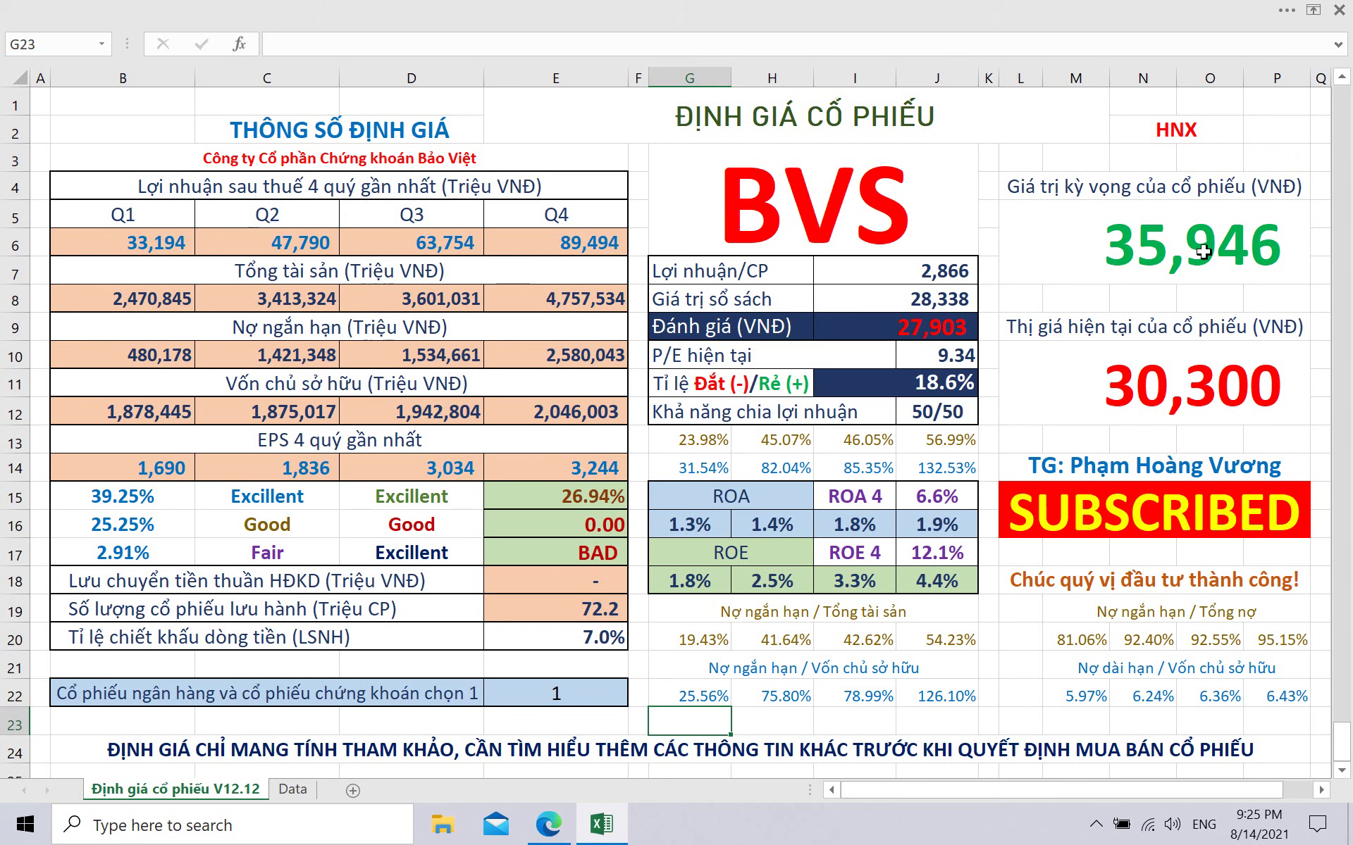
Minimize the Edge and Excel windows and open the Định Giá CP V12.20.xlsx workbook from the desktop.
click(556, 832)
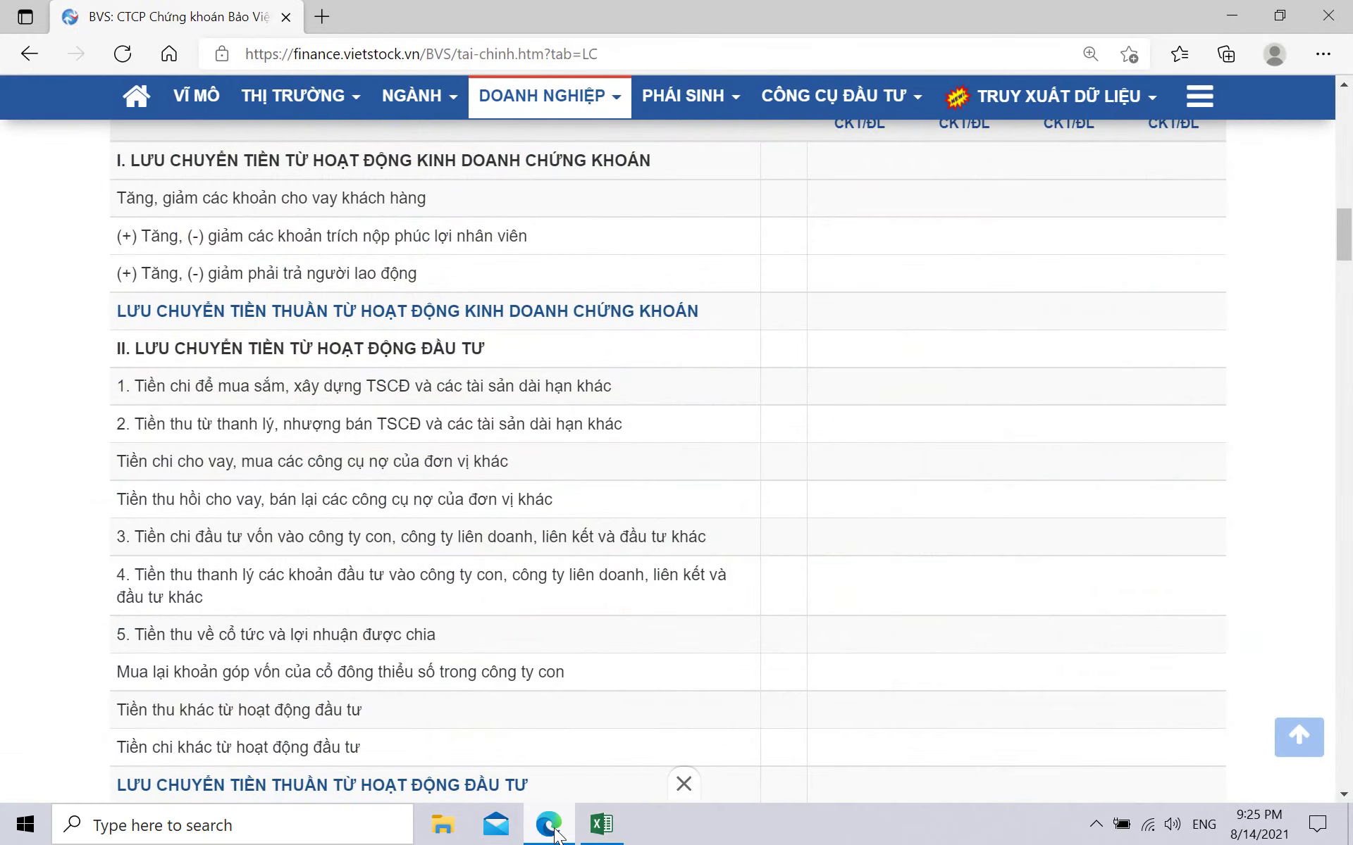
click(556, 832)
click(601, 824)
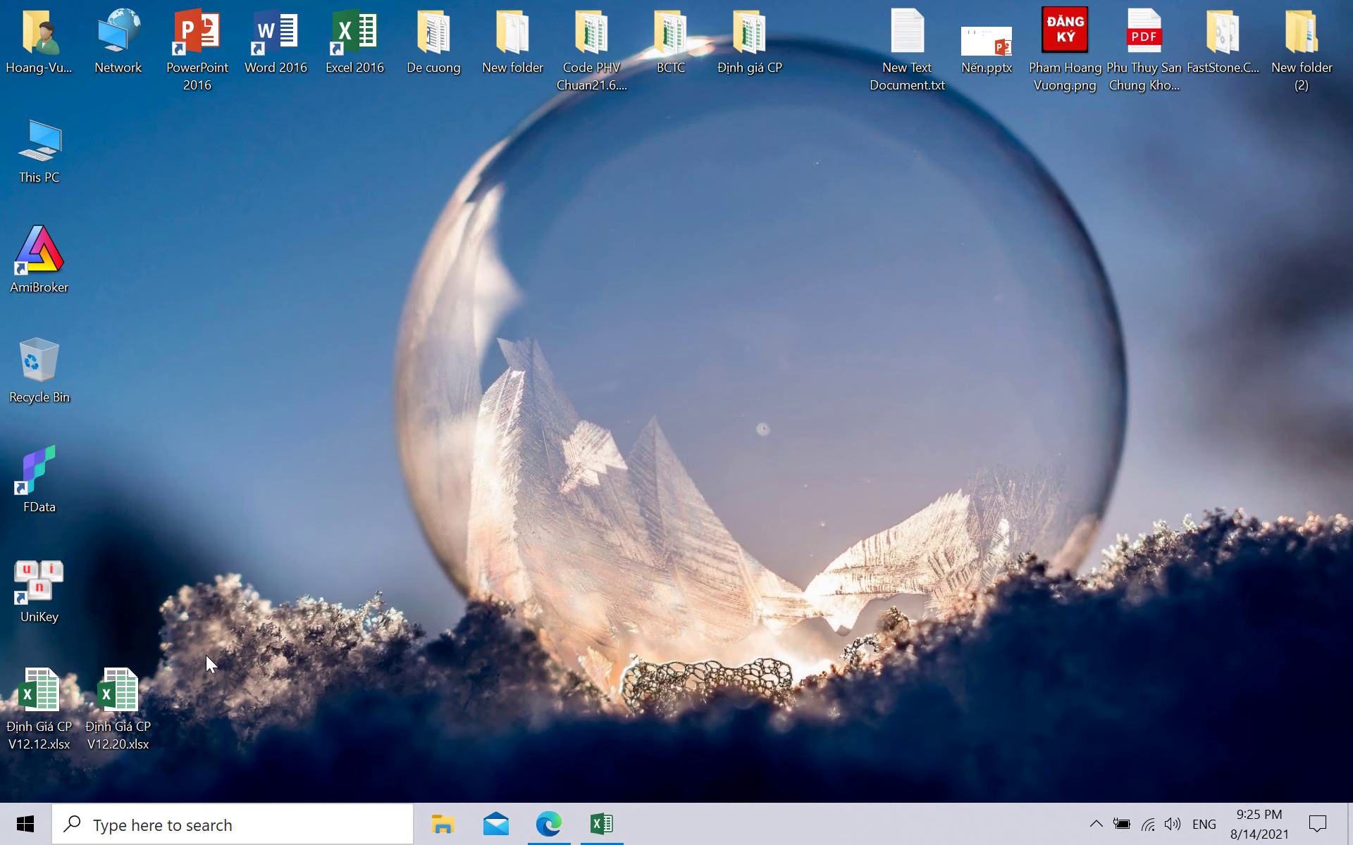
double_click(119, 694)
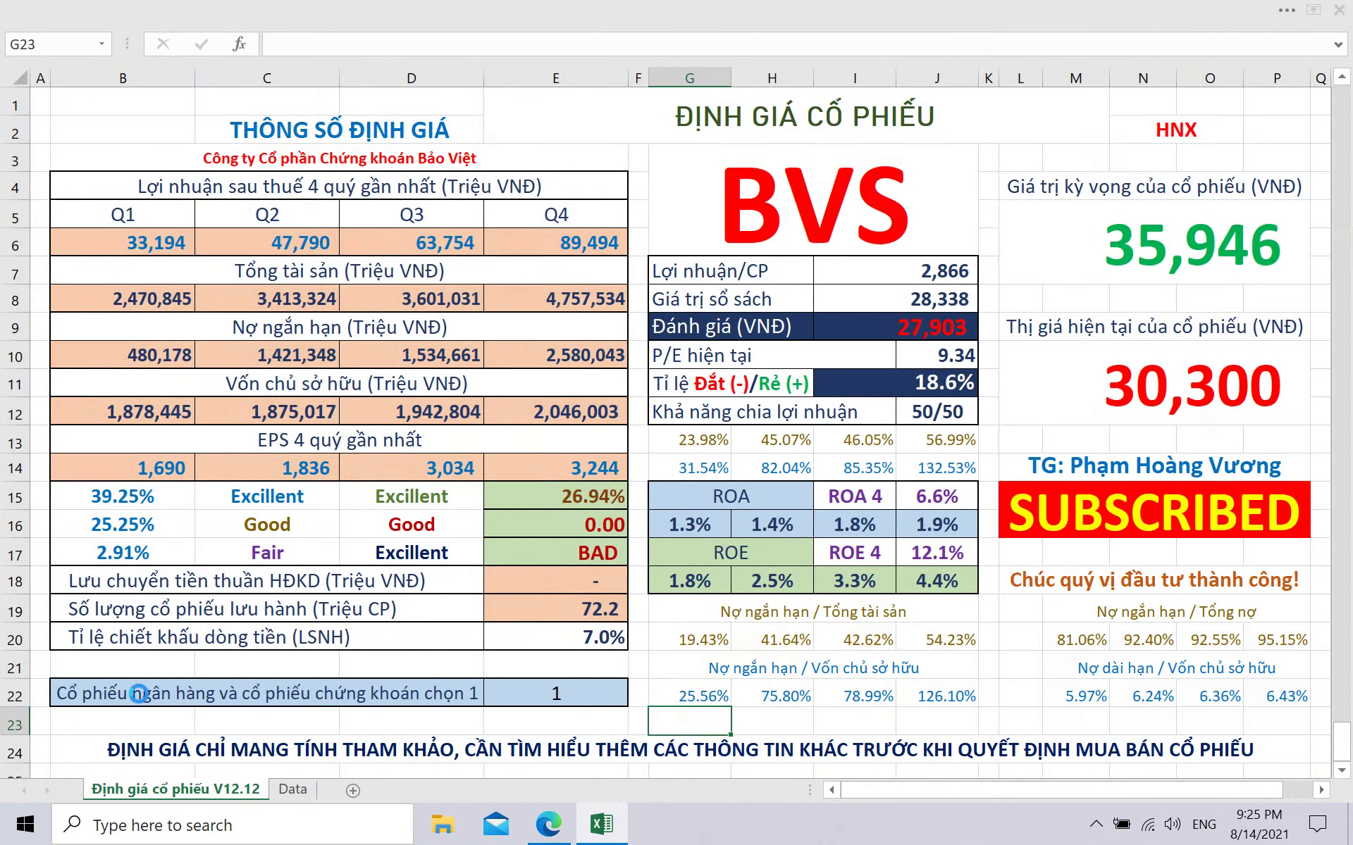
Change the V12.20 workbook's stock ticker to BVS and set its current market price in L10 to 30300.
double_click(841, 211)
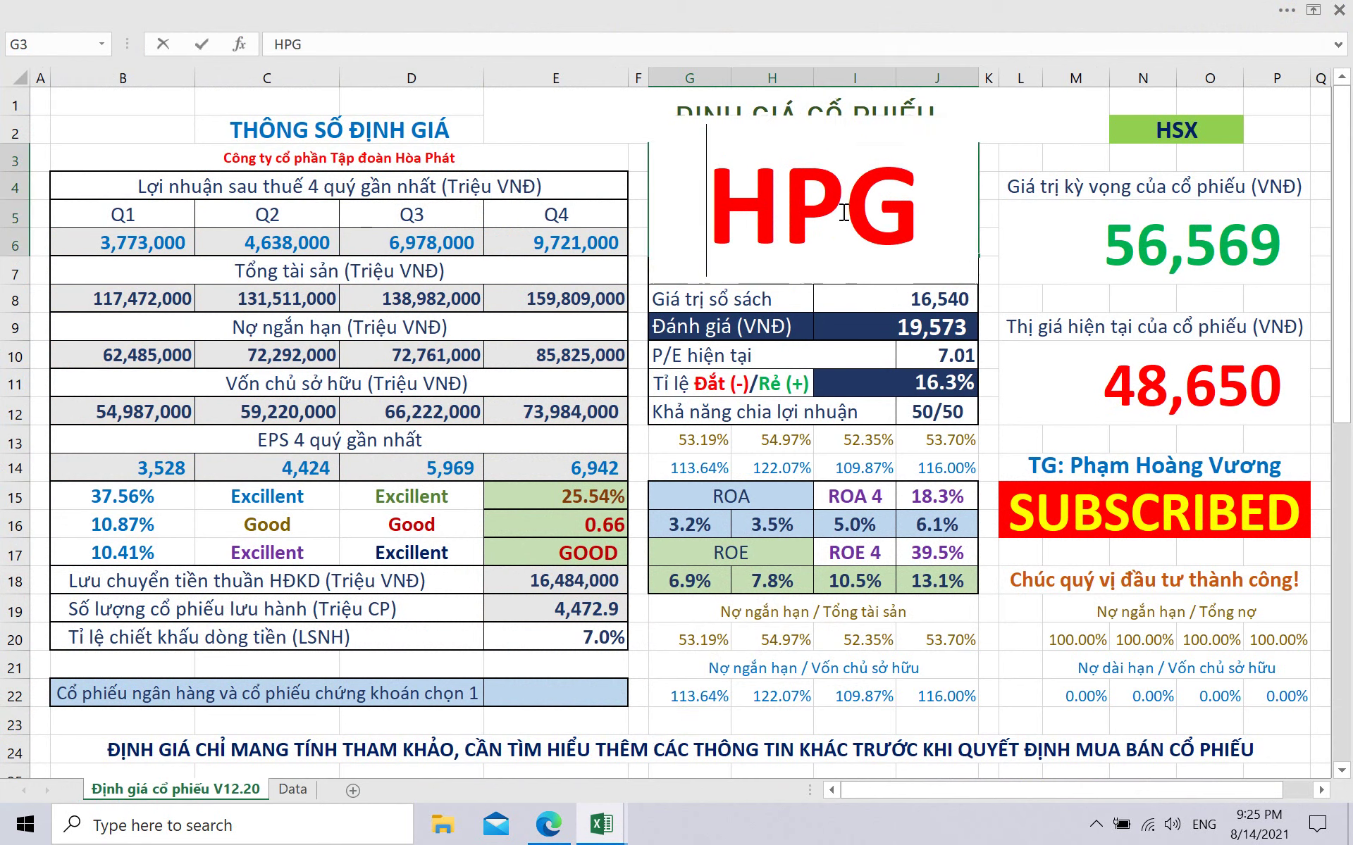
text(BVS)
key(Return)
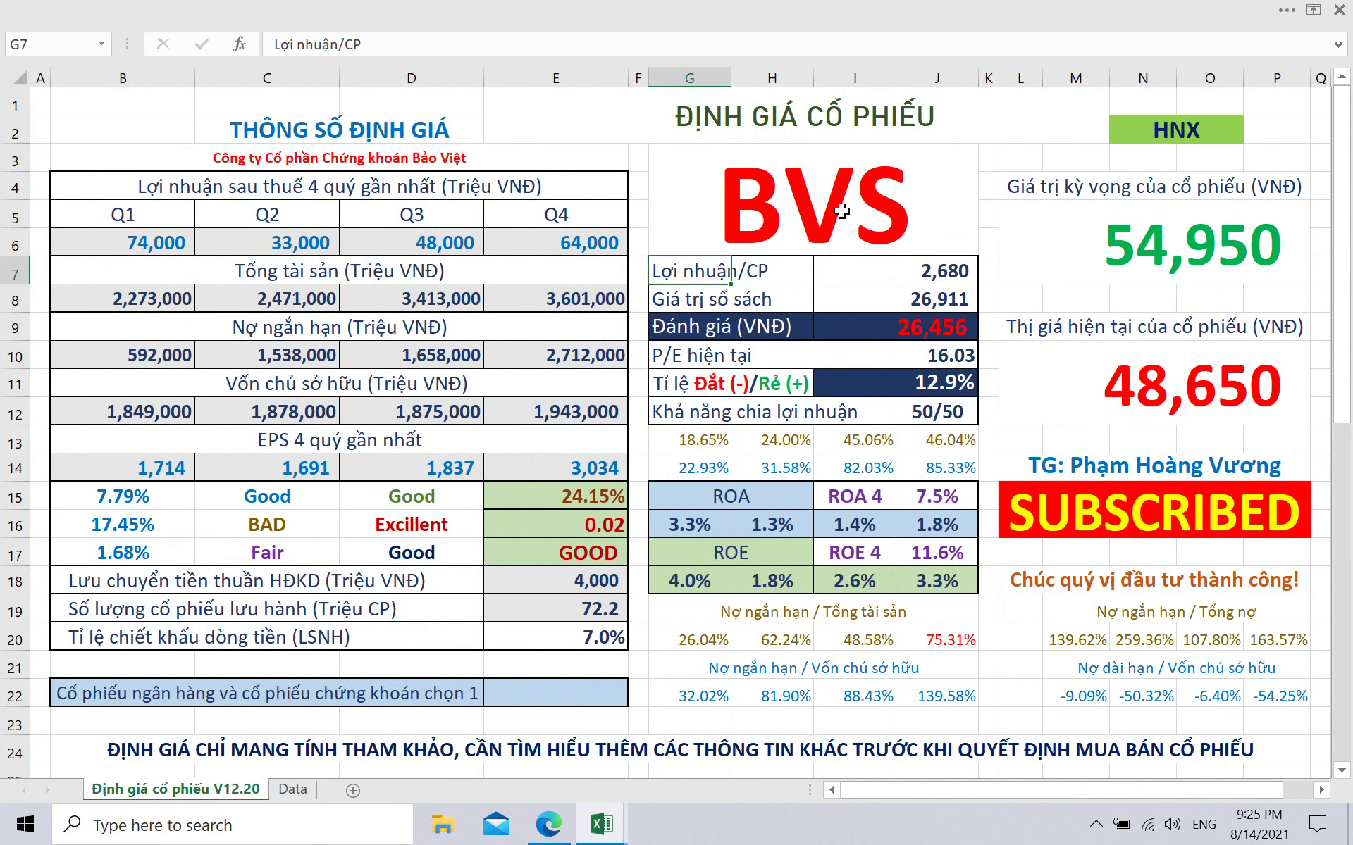
click(1201, 391)
text(30300)
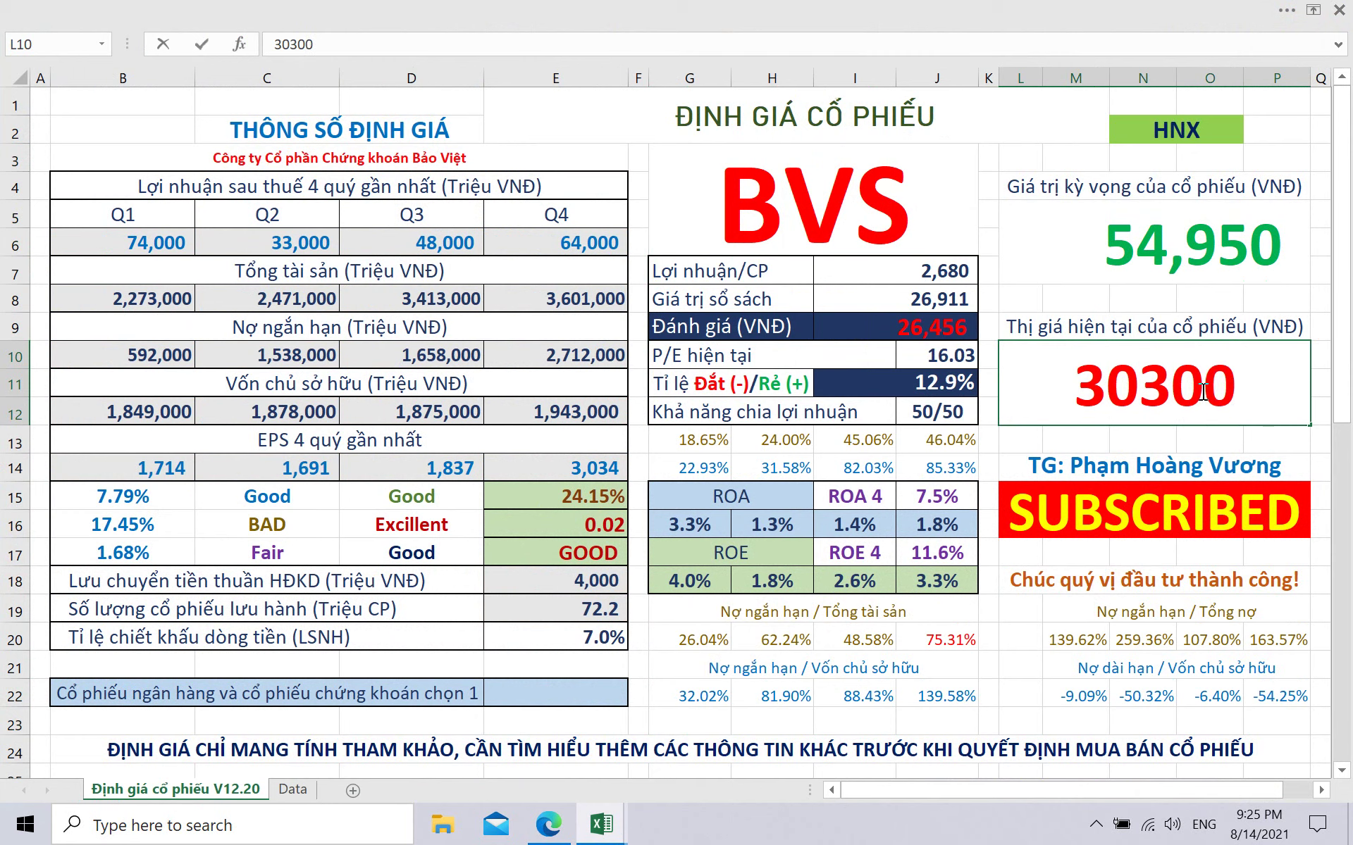
key(Return)
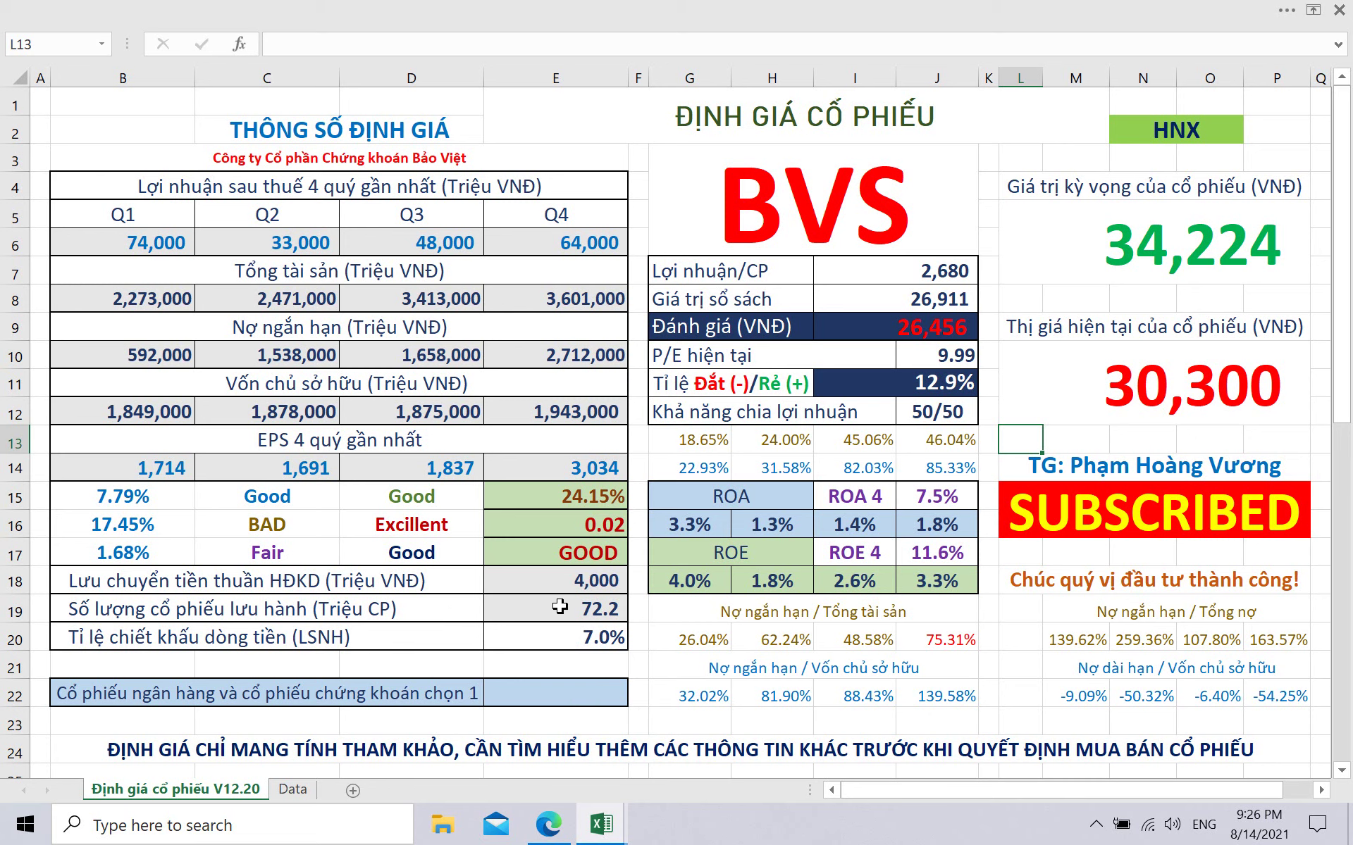
Set the bank and securities stock option in E22 to 1.
click(602, 696)
text(1)
click(682, 722)
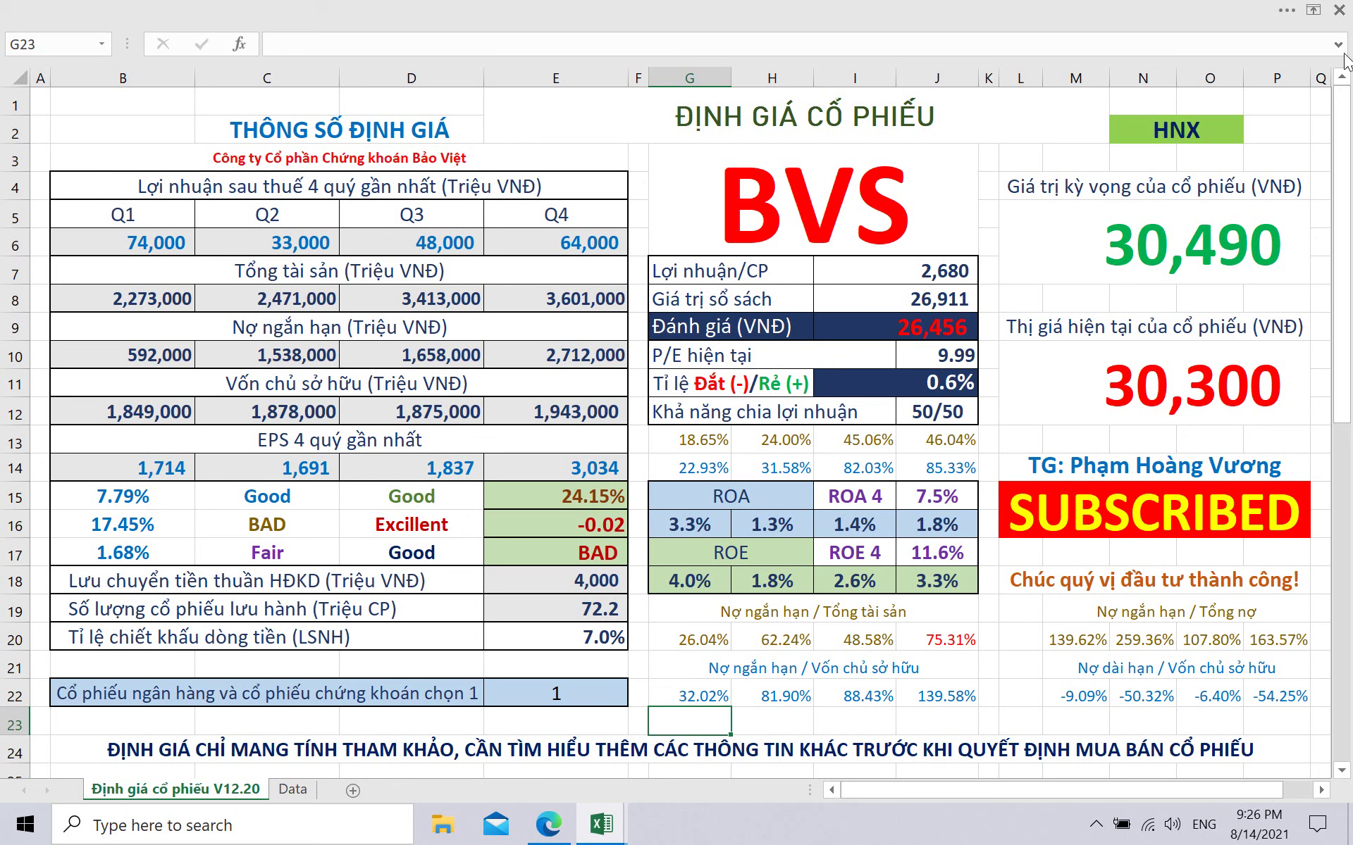
Close the Định Giá CP V12.20.xlsx workbook without saving its changes.
click(1342, 12)
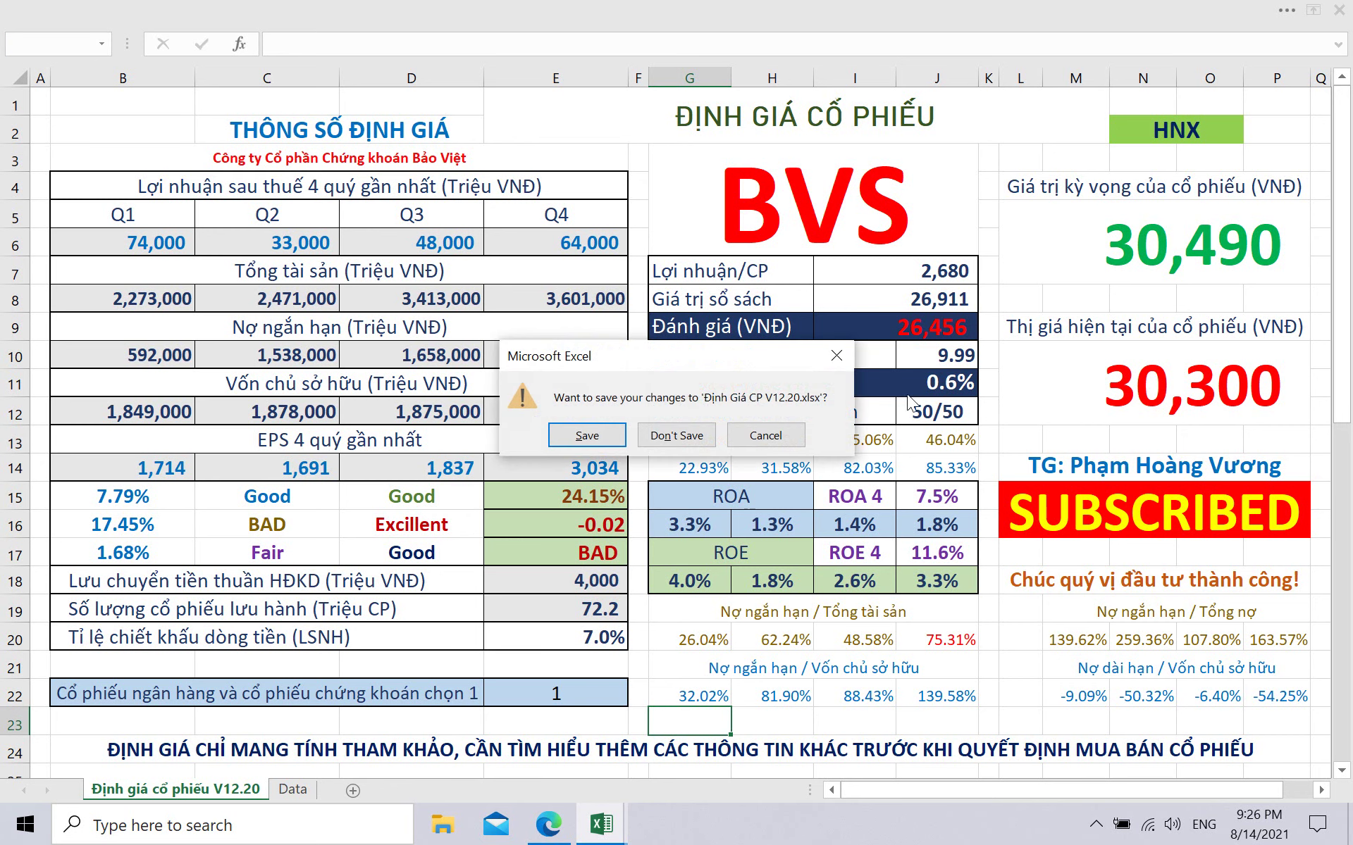
click(690, 439)
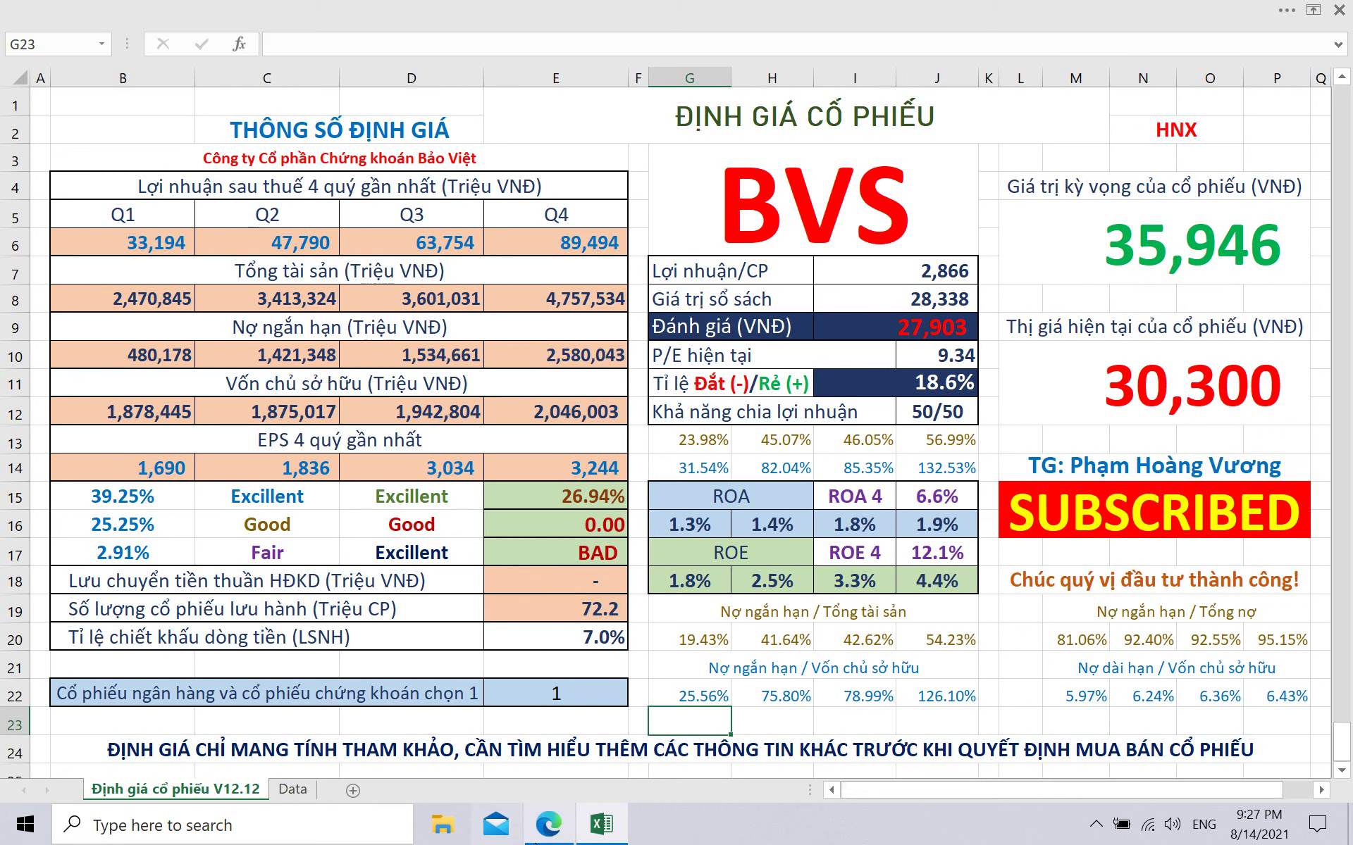
Switch to Edge to view the stock summary on BVS's Vietstock finance page, and return to the V12.12 workbook in Excel.
mouse_move(544, 838)
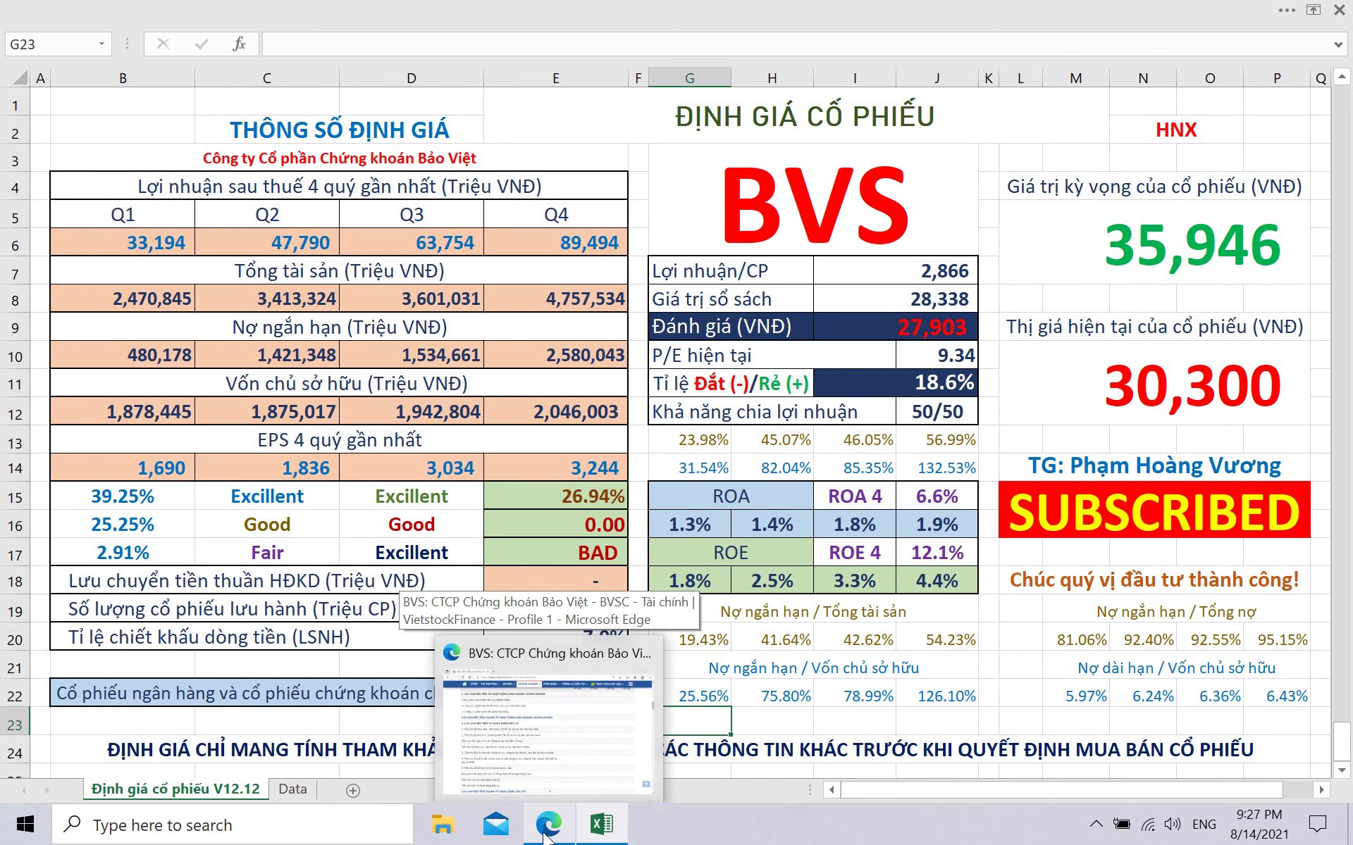
click(548, 830)
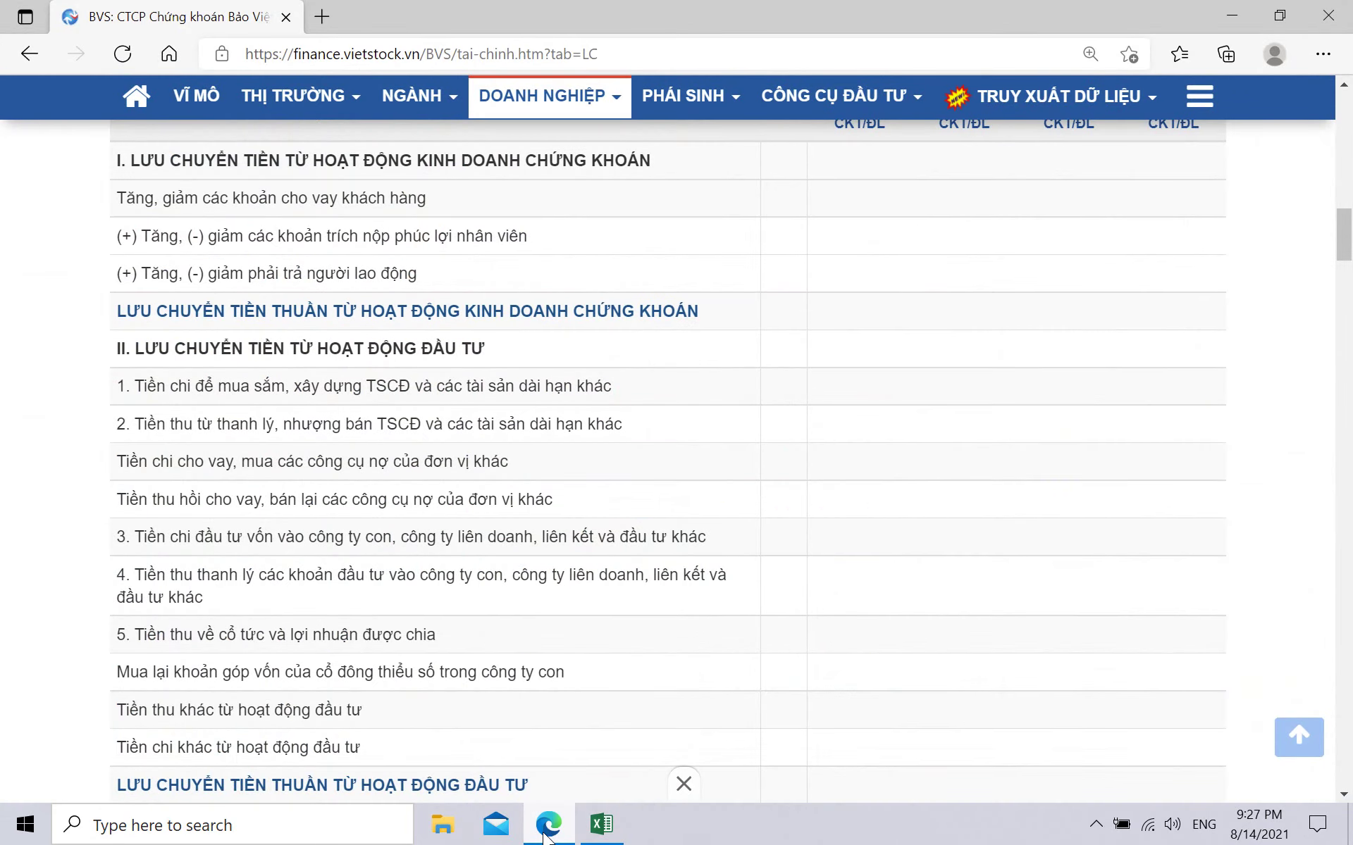
scroll(633, 484, up, 10)
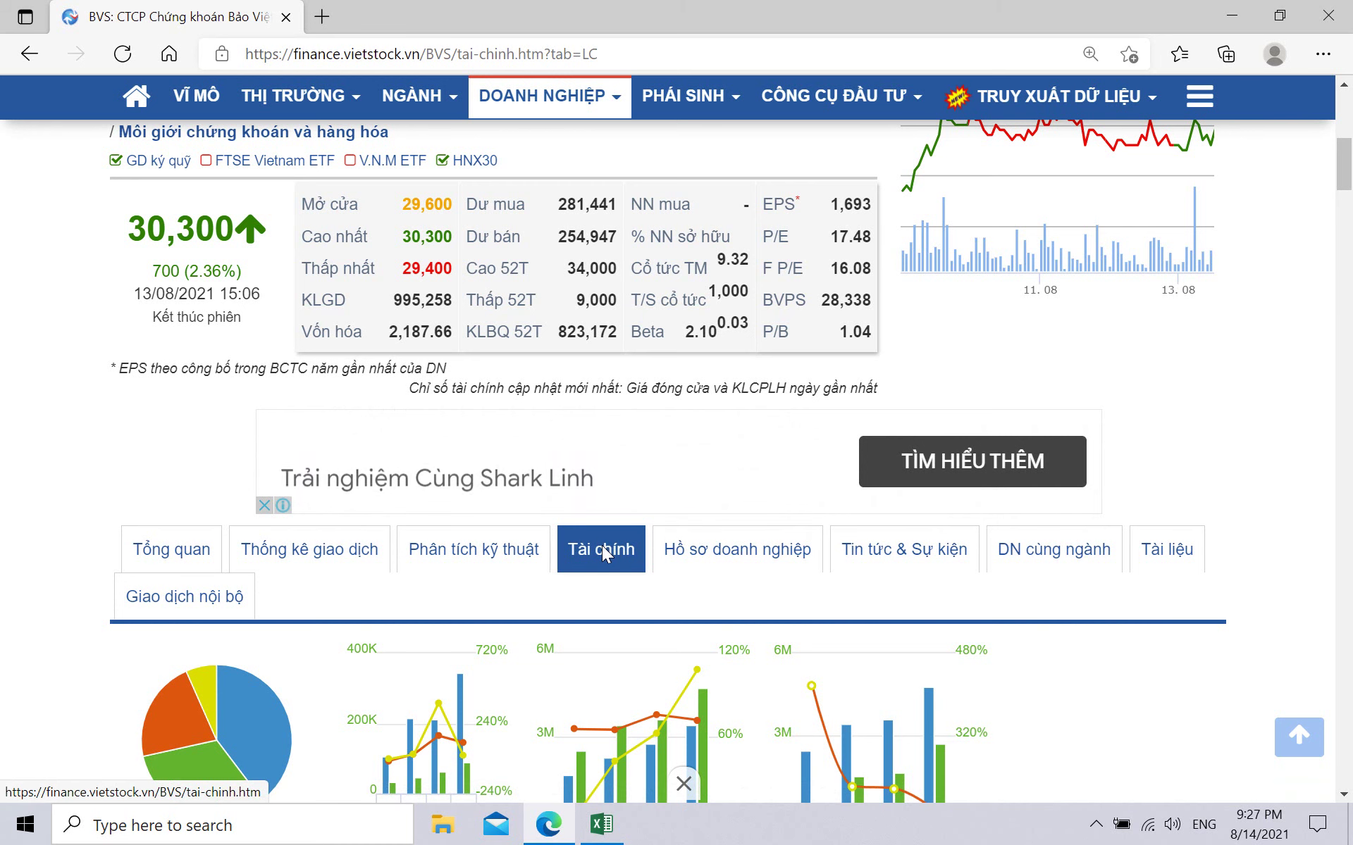
key(alt+Tab)
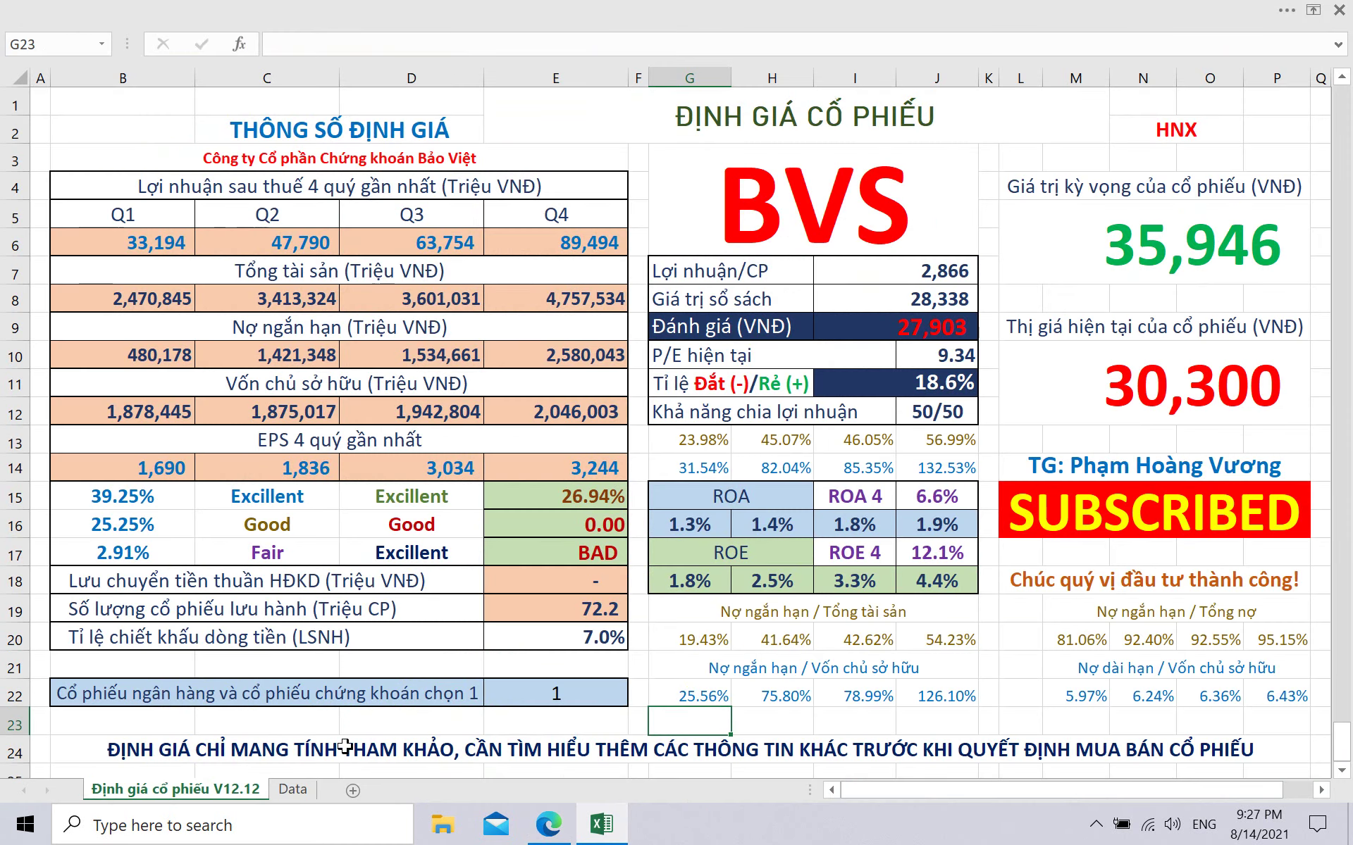
click(1017, 727)
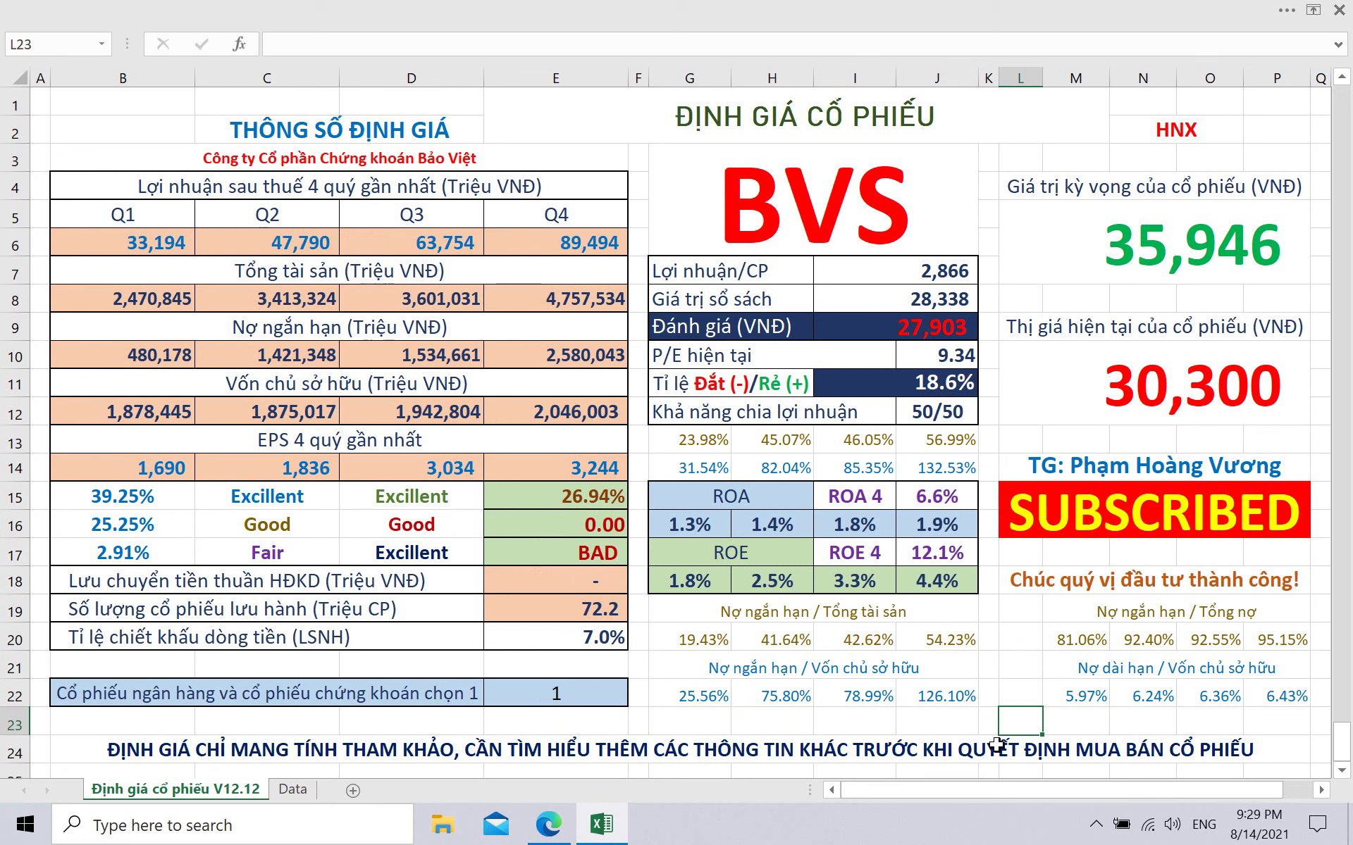
Change the V12.12 workbook's stock ticker from BVS to APG, and undo that change.
click(799, 214)
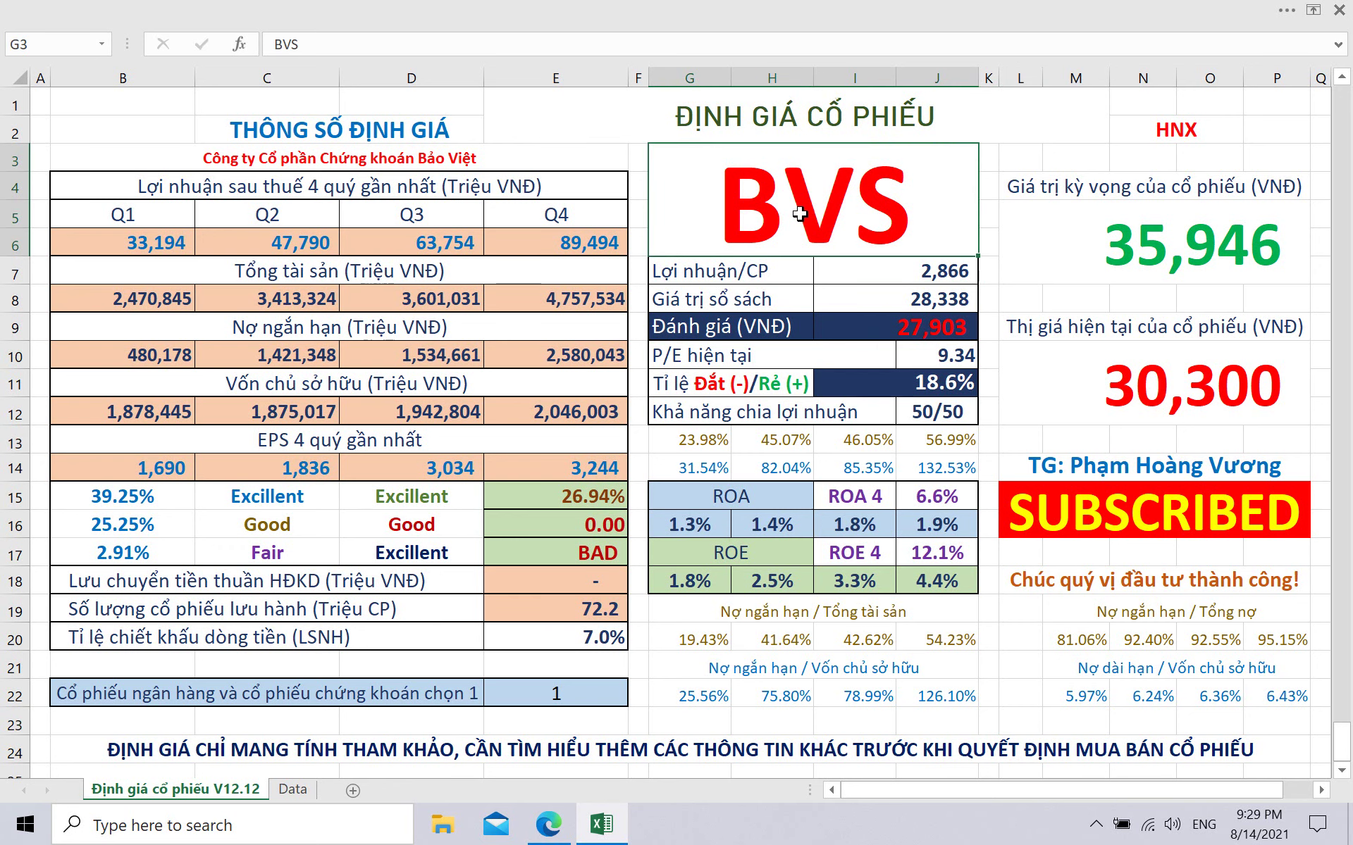
text(APG)
key(Return)
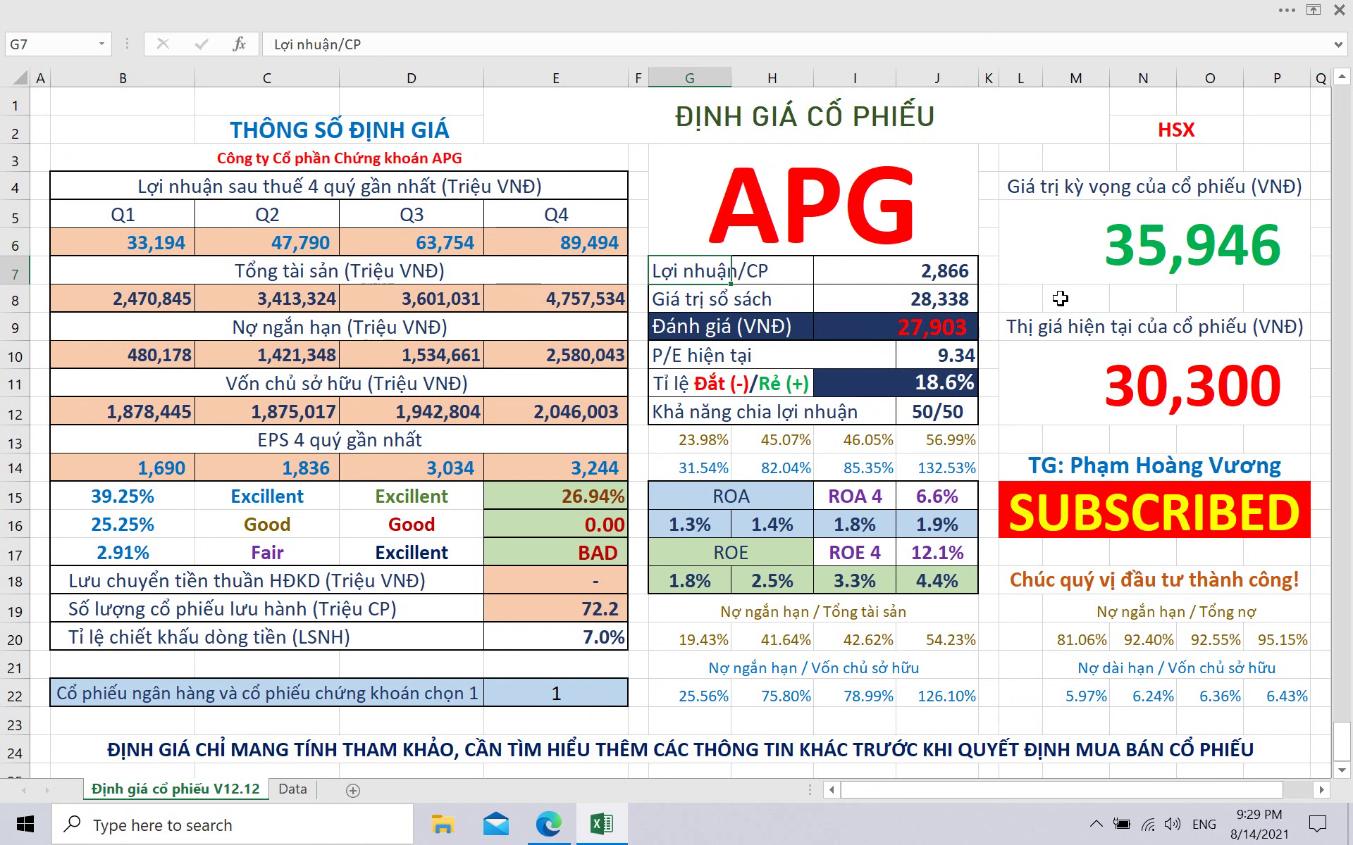
key(ctrl+z)
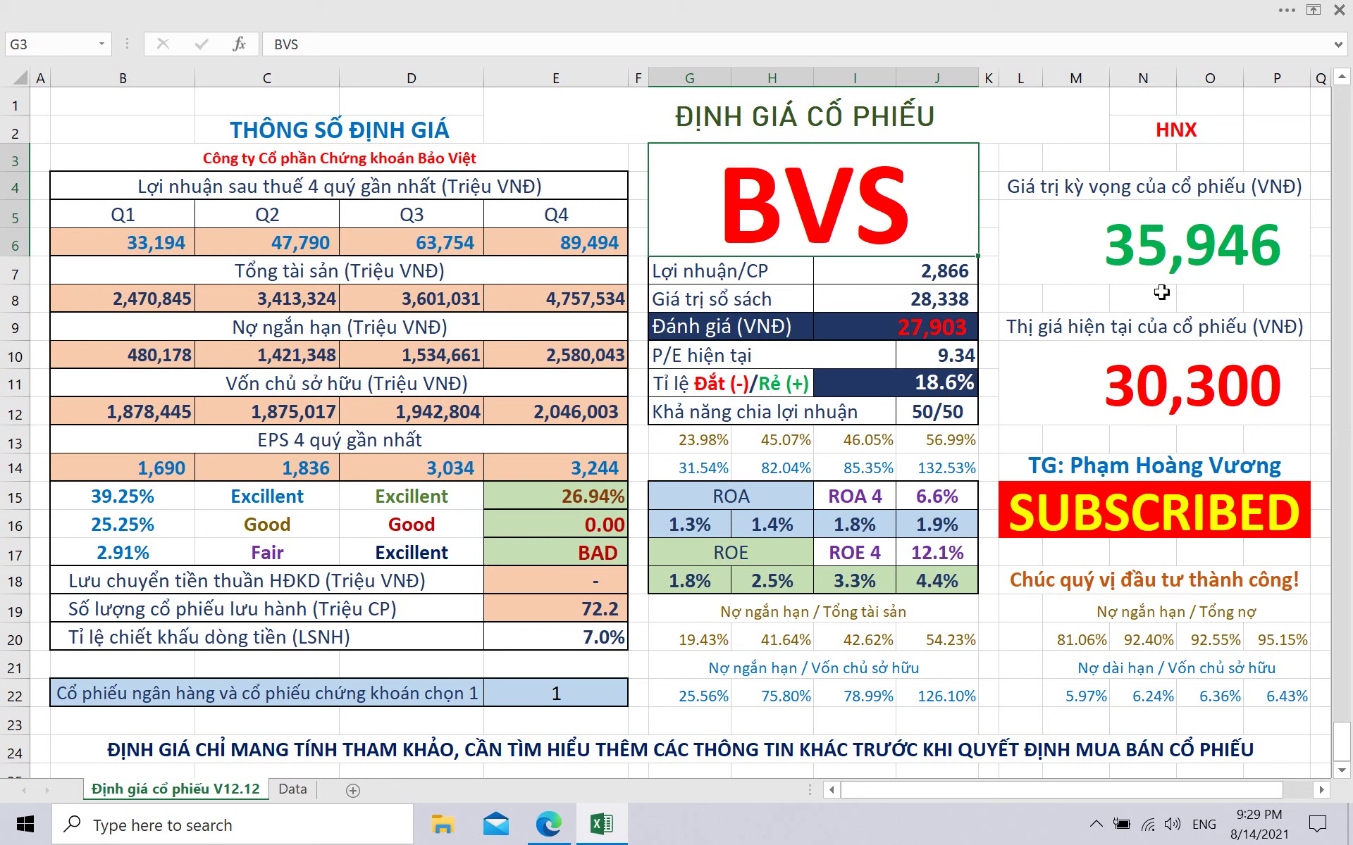
click(1021, 715)
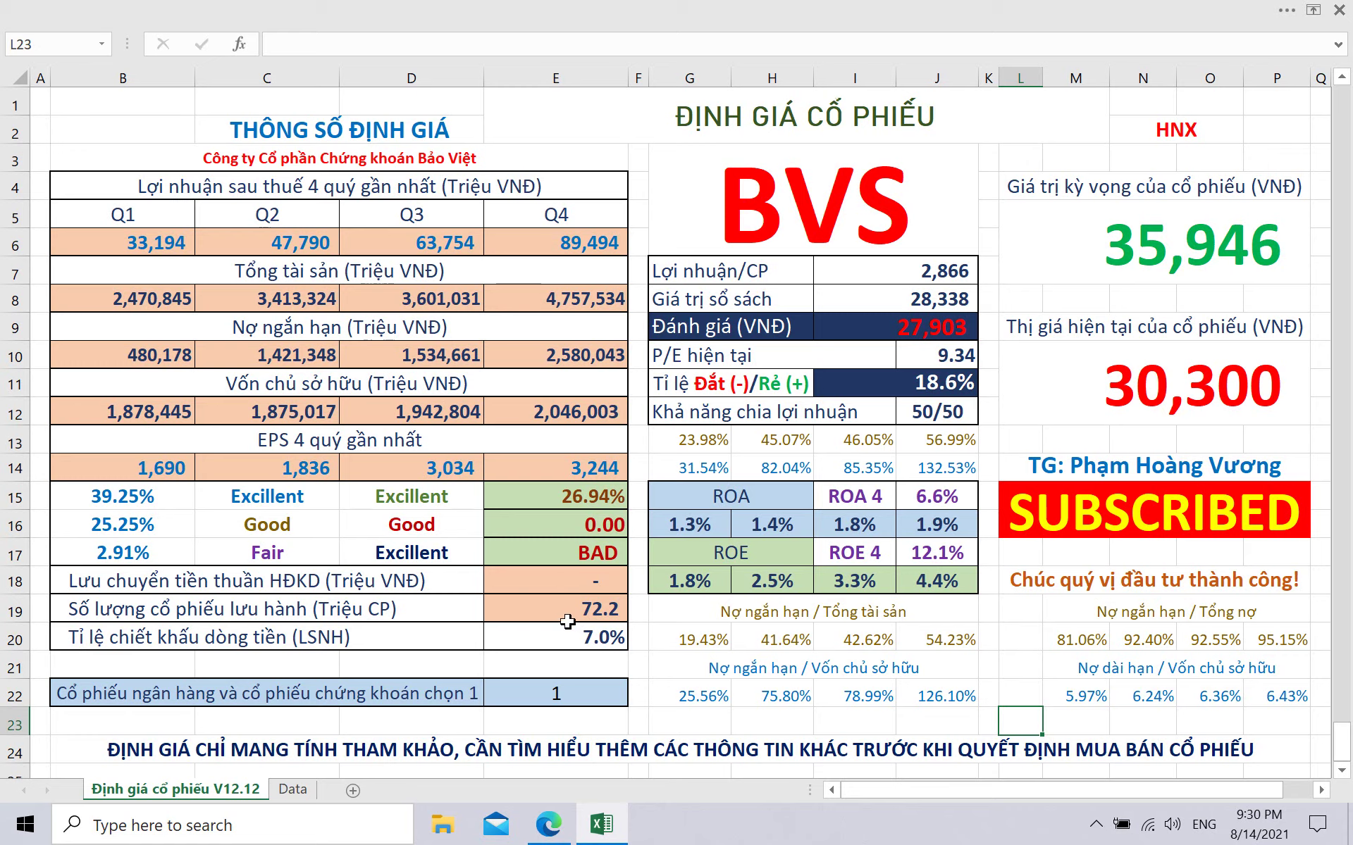
Switch to Edge to examine BVS's quarterly cash flow statement on Vietstock, and return to the V12.12 workbook in Excel.
click(549, 824)
scroll(554, 390, down, 8)
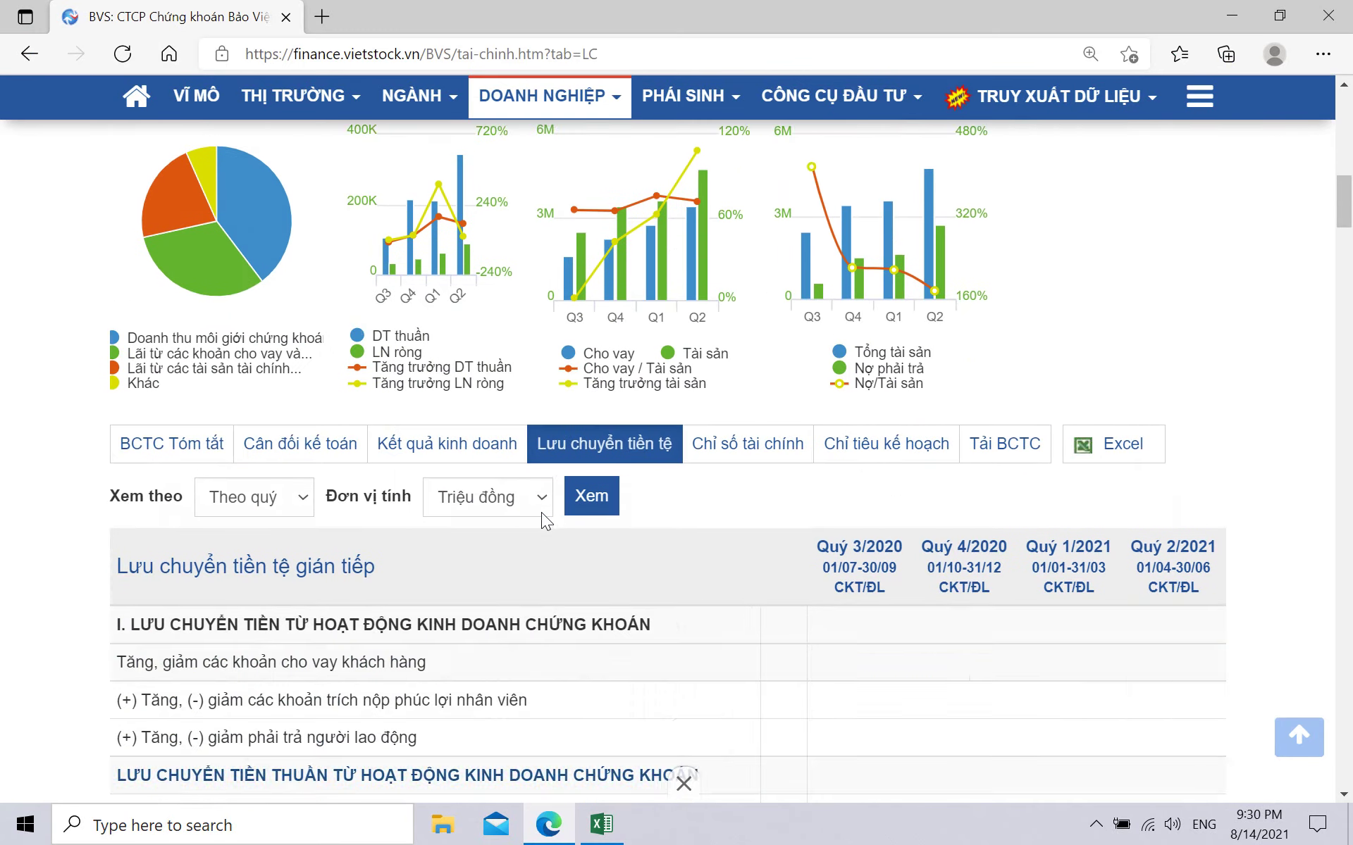
scroll(650, 581, down, 15)
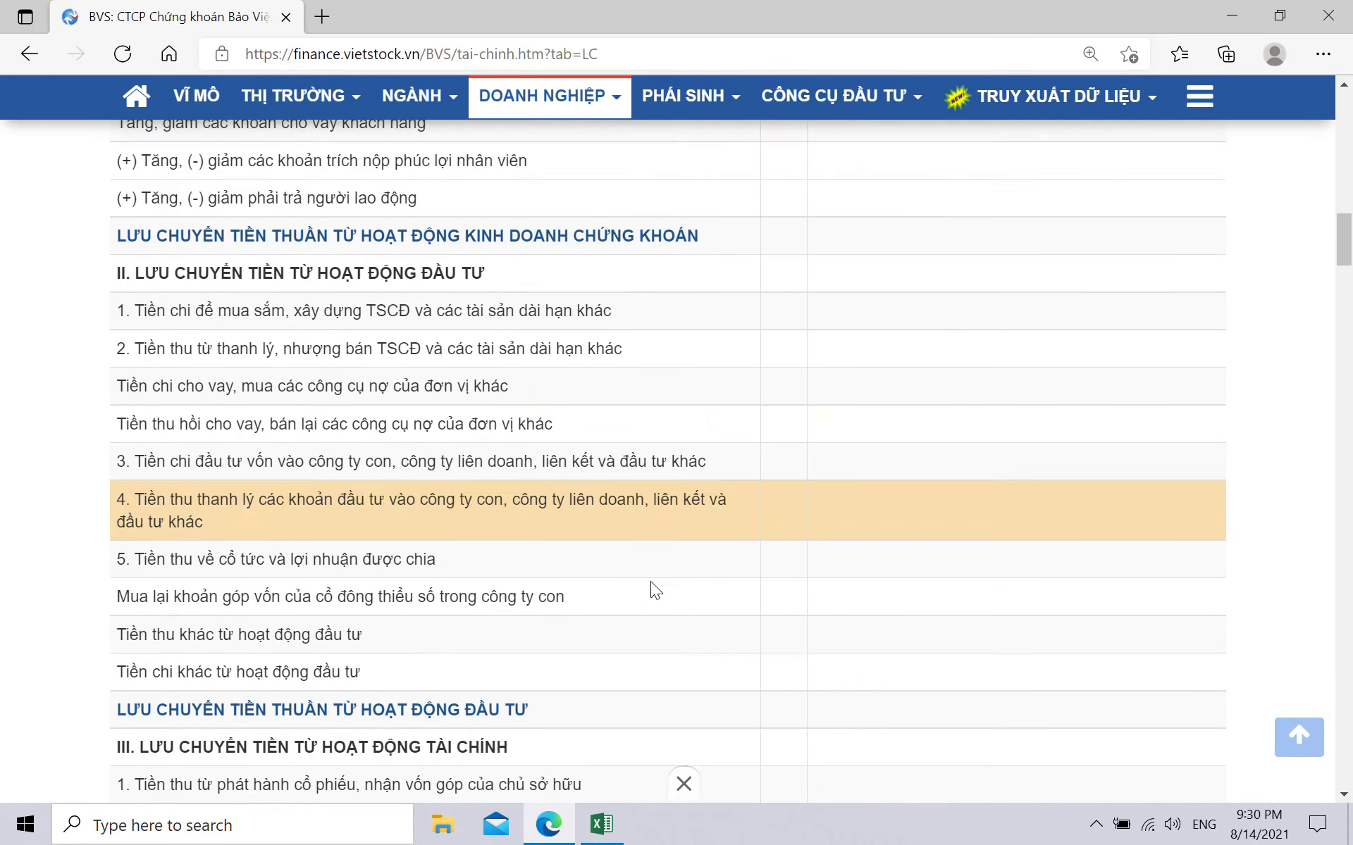
scroll(815, 639, up, 10)
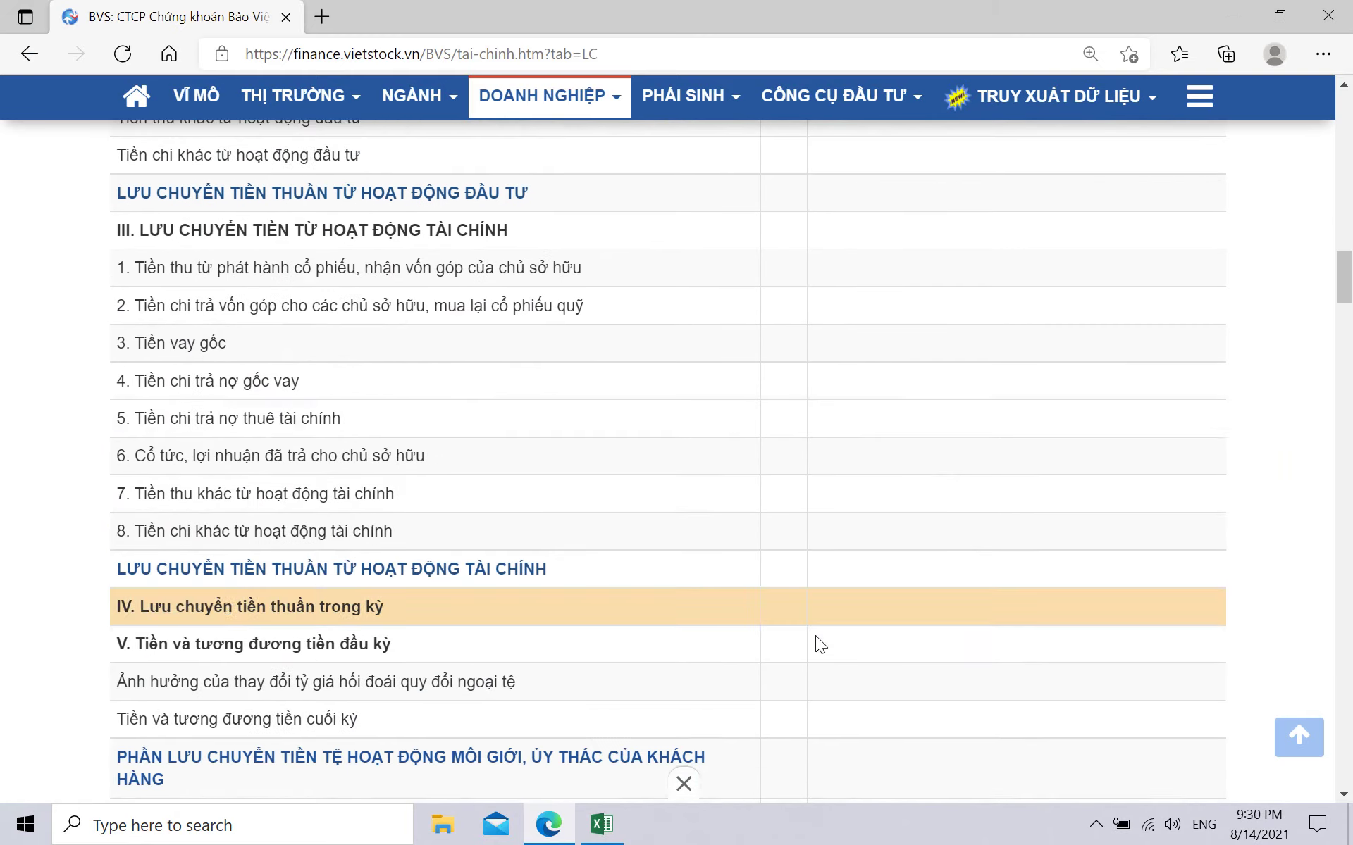
click(601, 824)
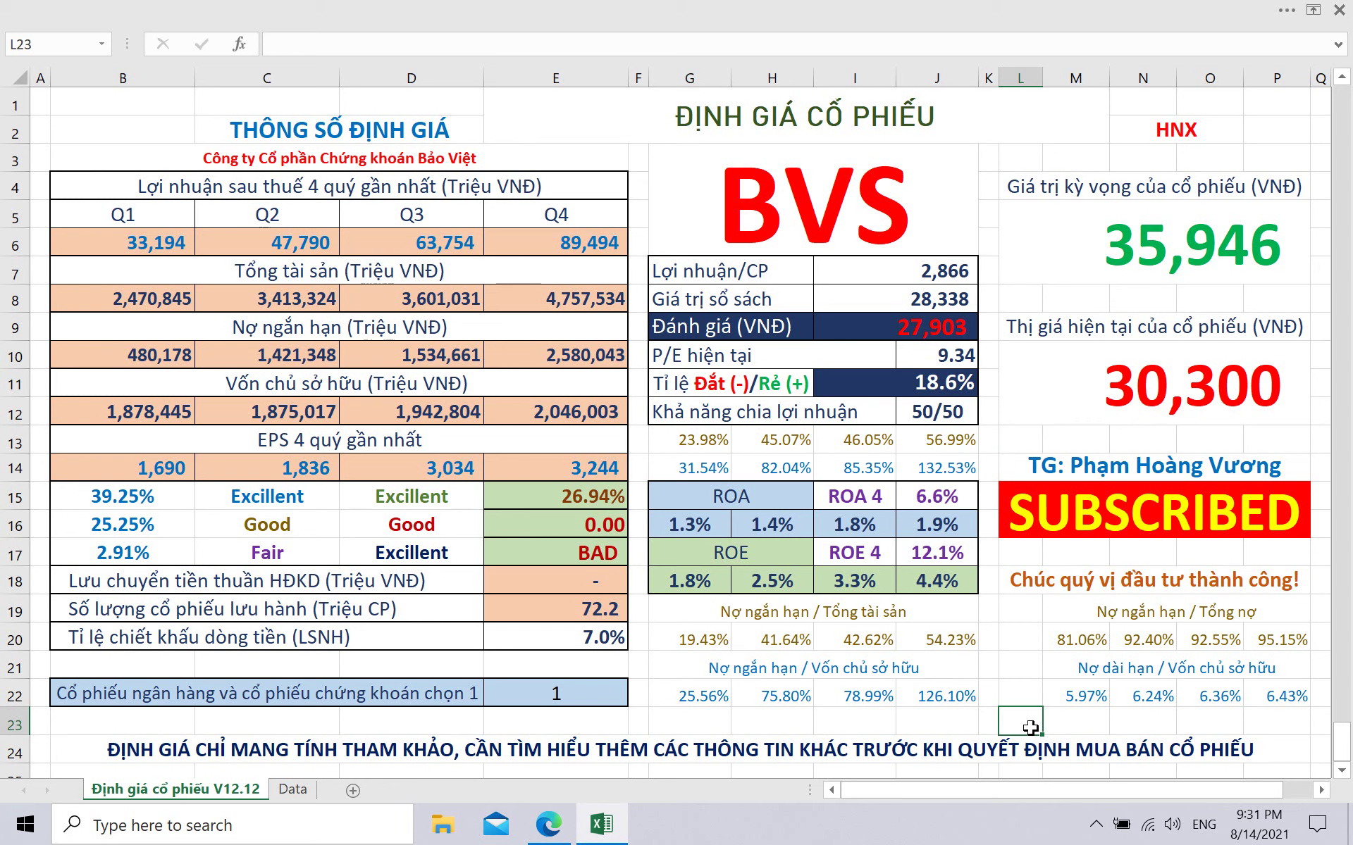
click(1028, 698)
click(1028, 668)
click(1025, 636)
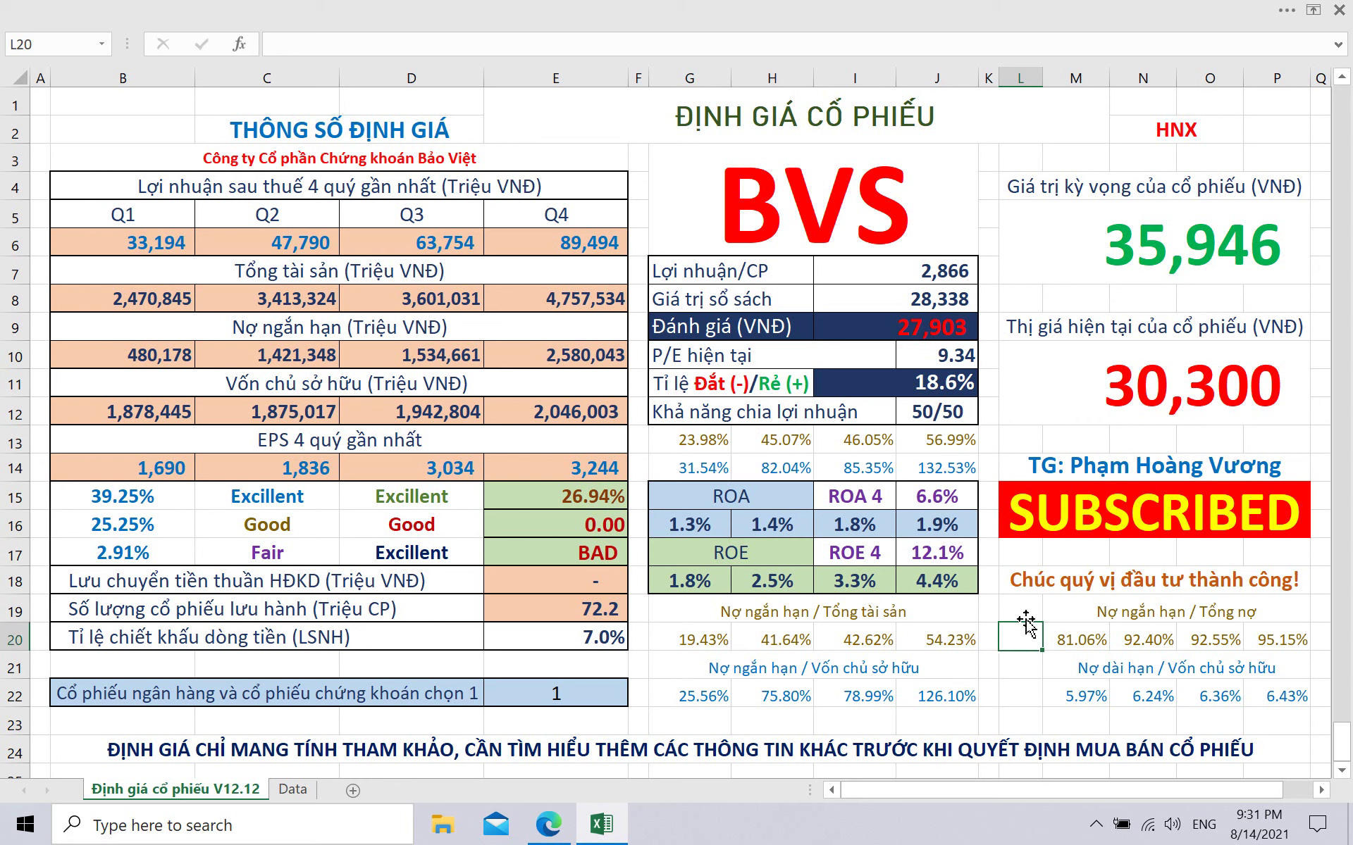
click(1027, 610)
click(1027, 638)
click(1027, 667)
click(1028, 694)
click(1029, 714)
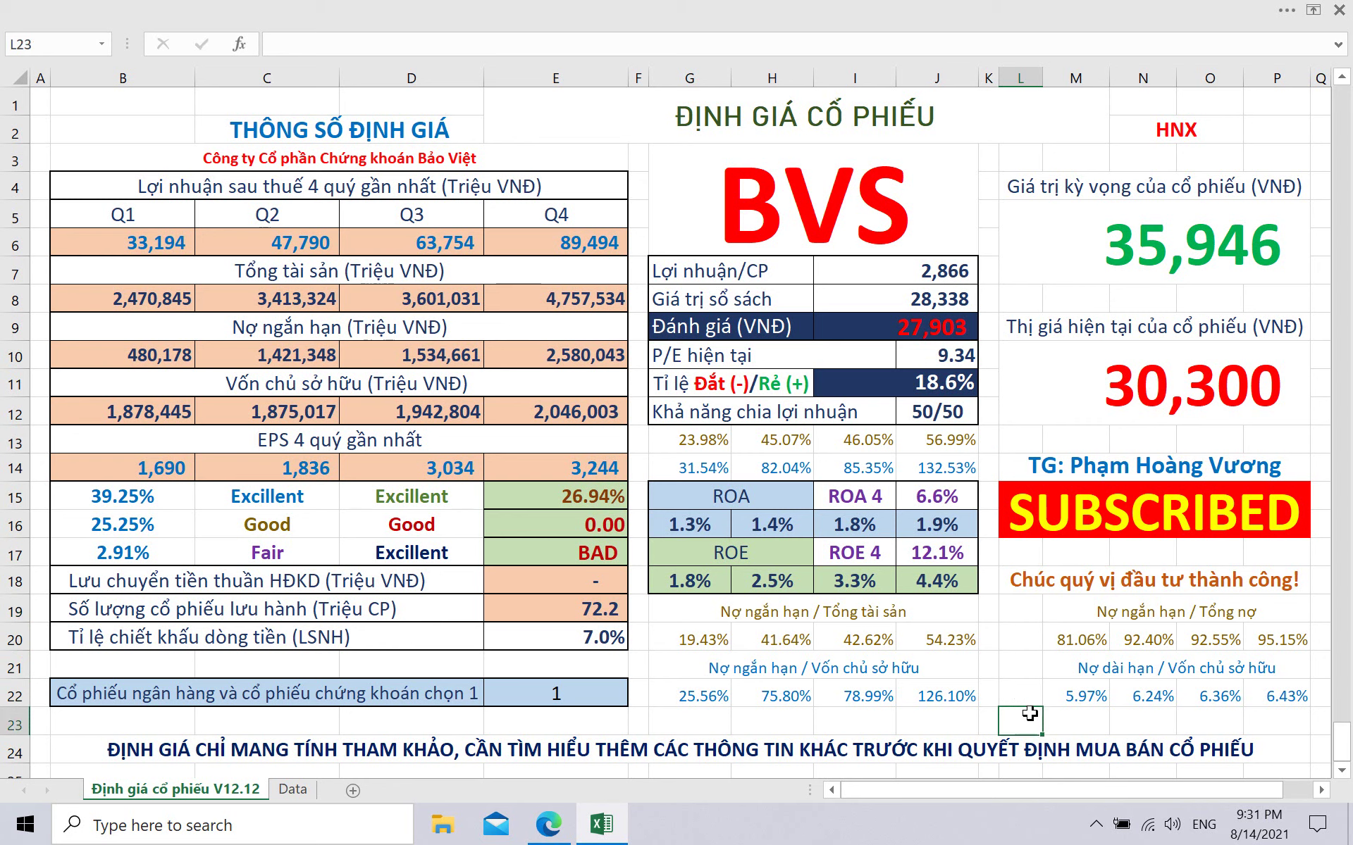
click(1028, 643)
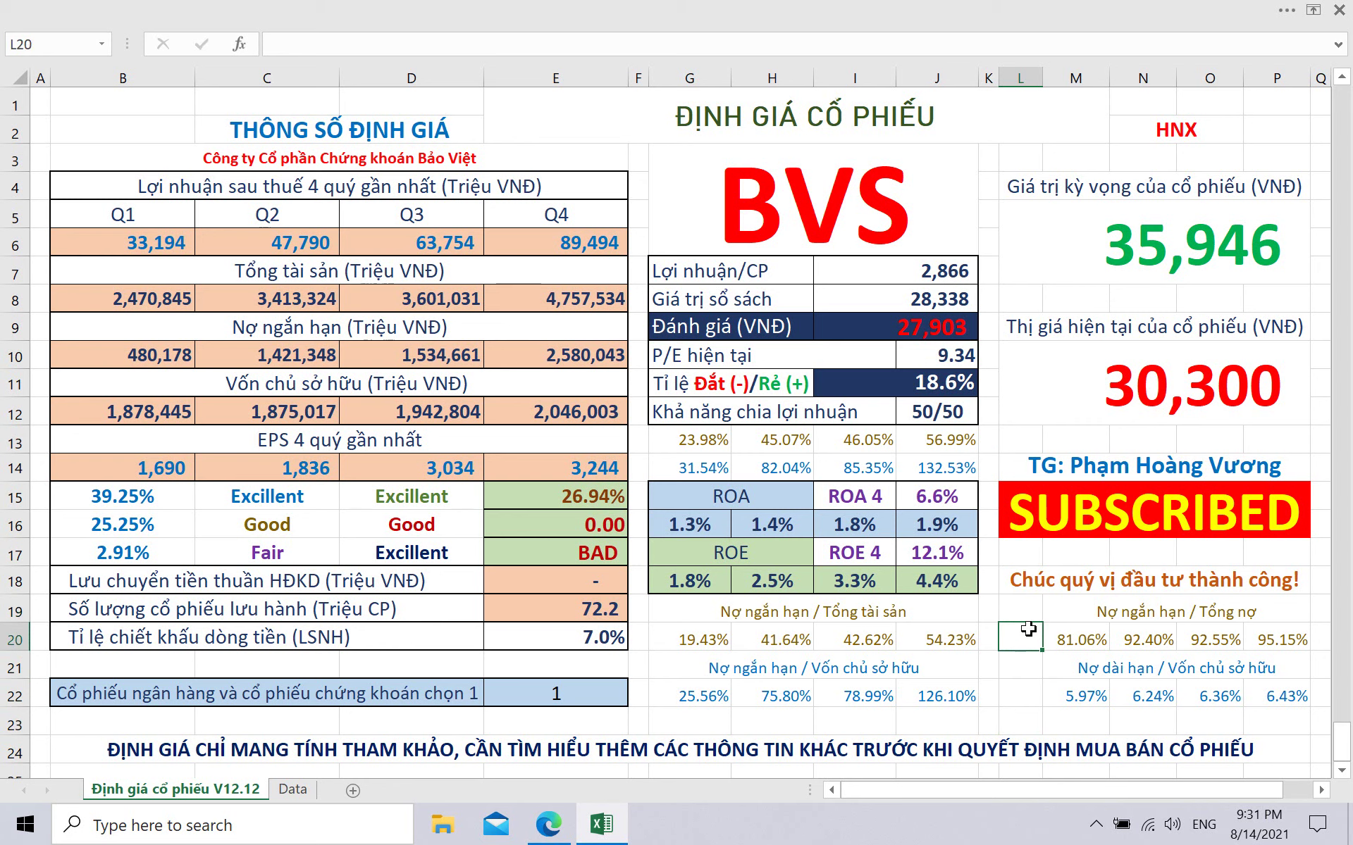
click(1027, 668)
click(1029, 696)
key(Down)
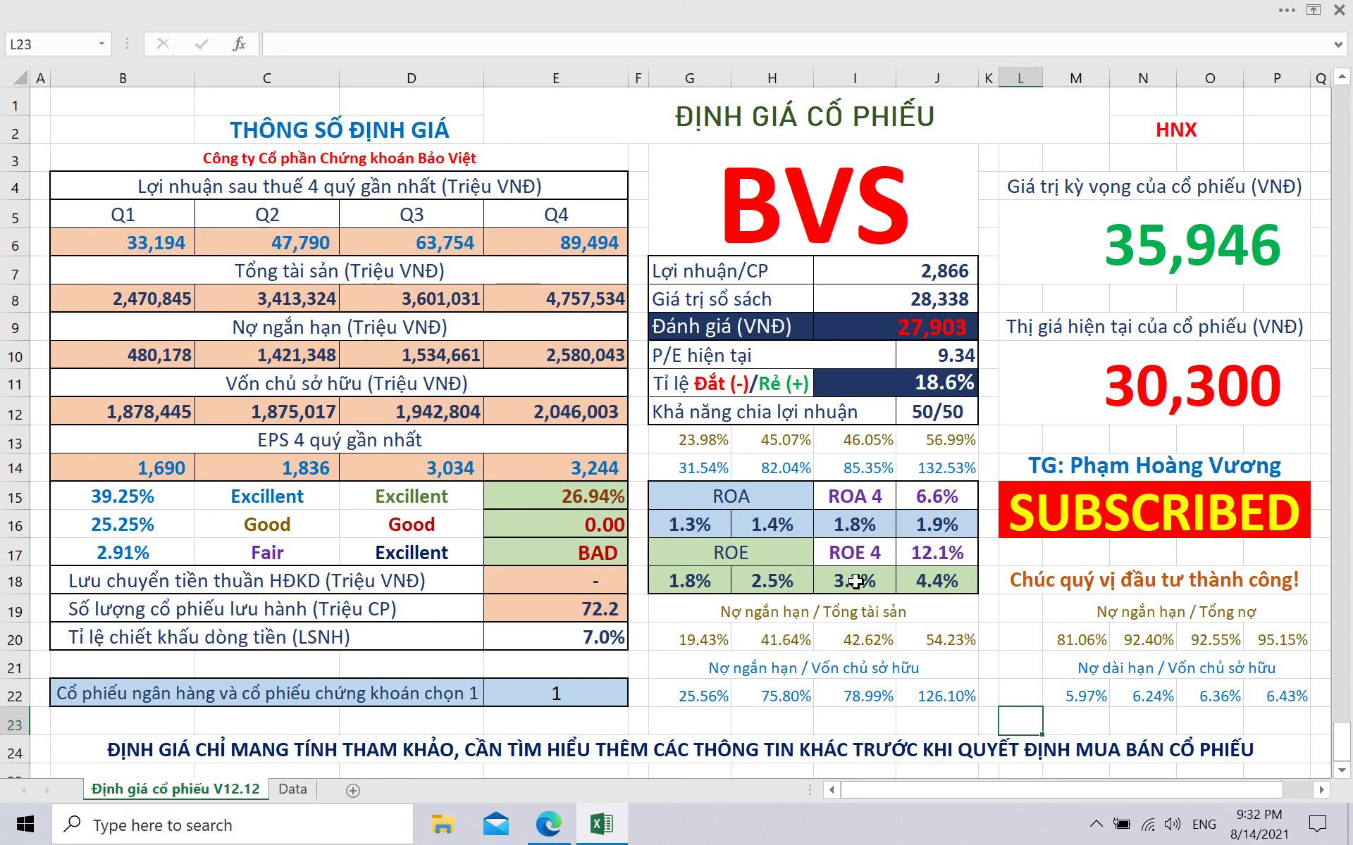
click(1094, 827)
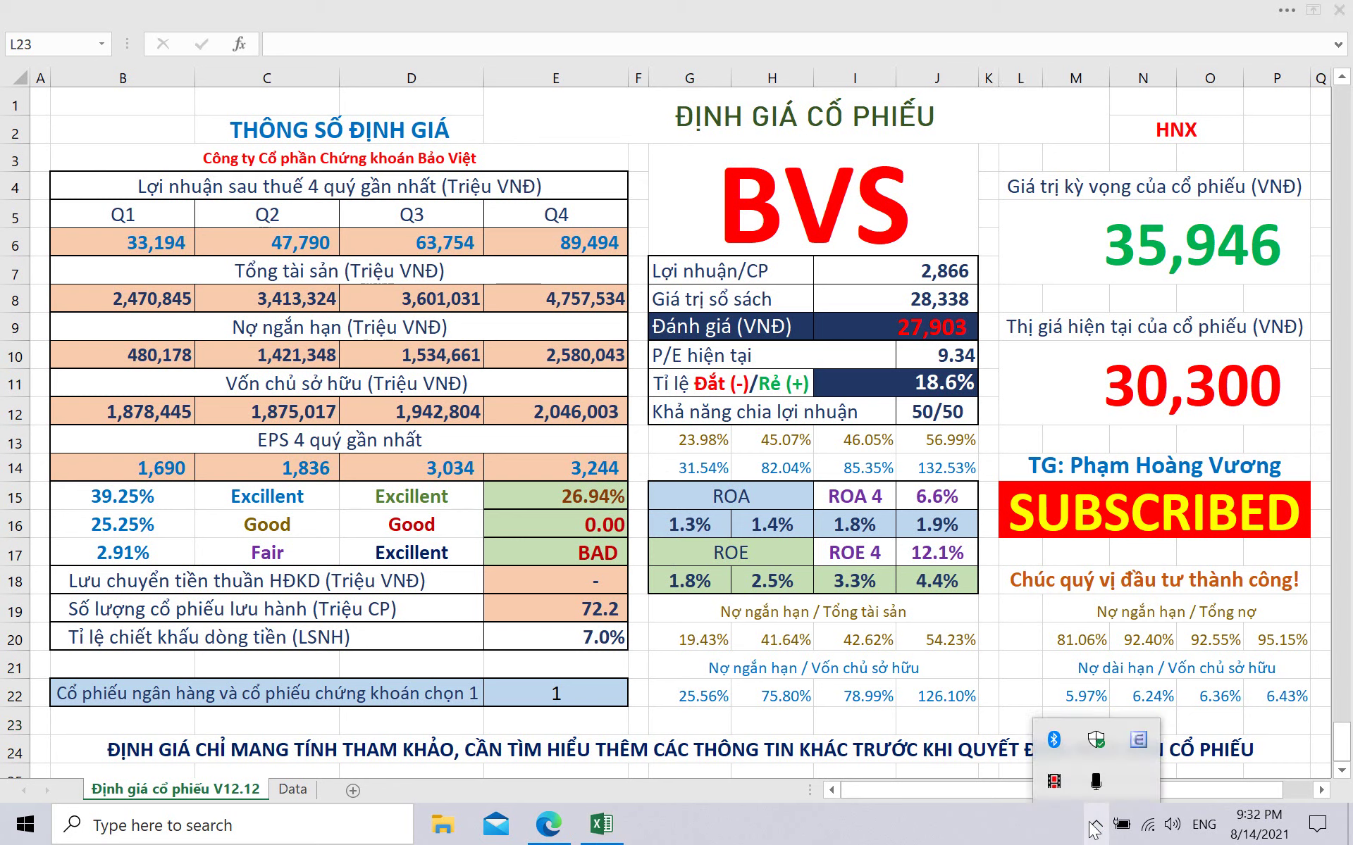